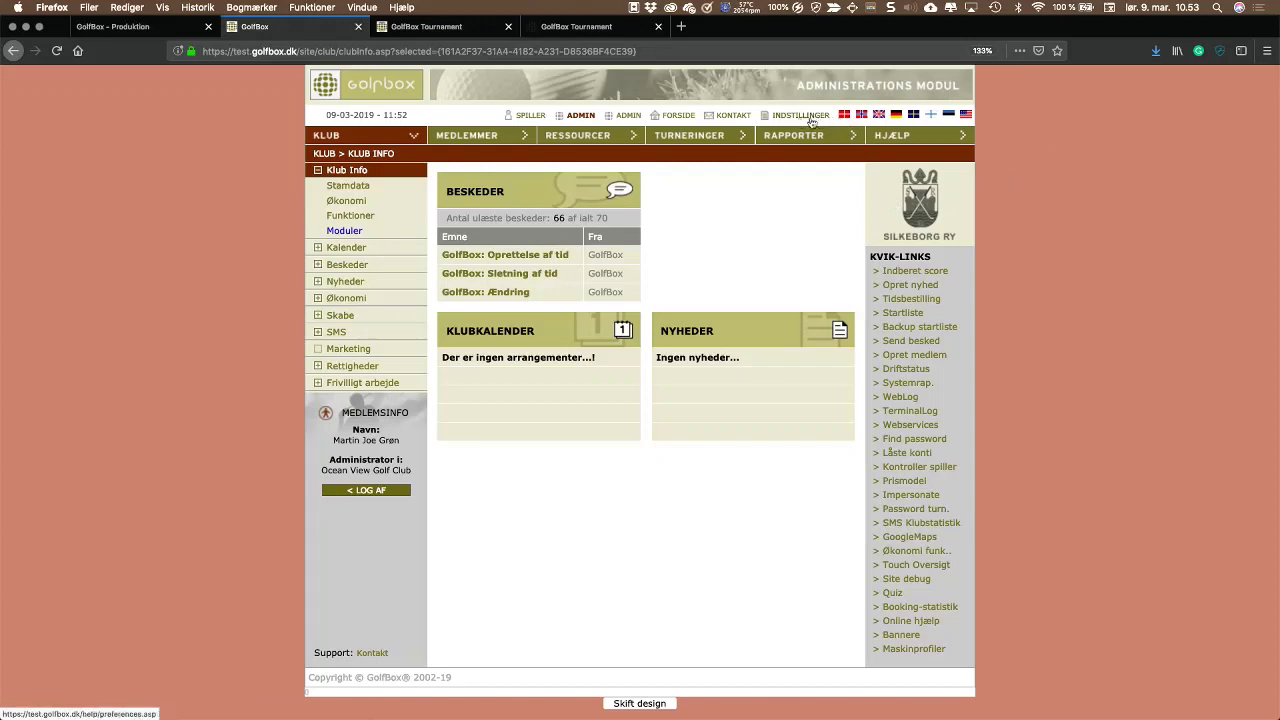
- Switch the admin interface to English and open the club Calendar
{"action": "left_click", "coordinate": [879, 116]}
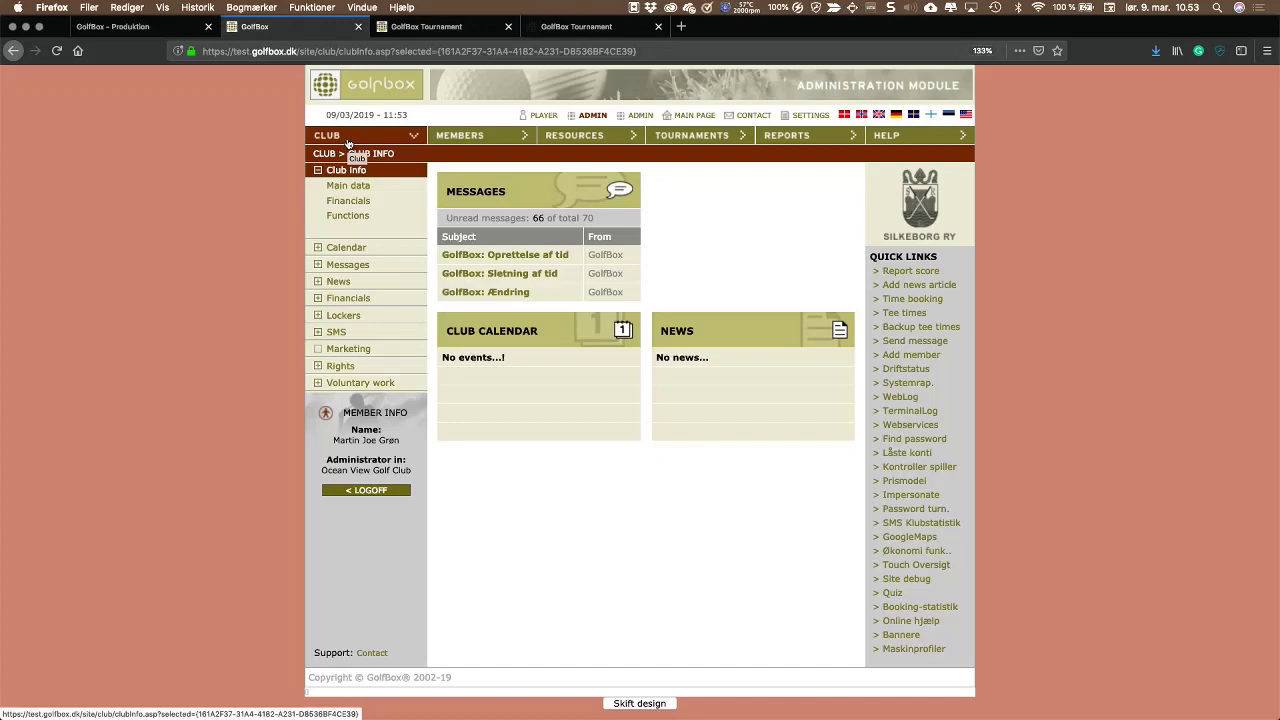
{"action": "left_click", "coordinate": [356, 256]}
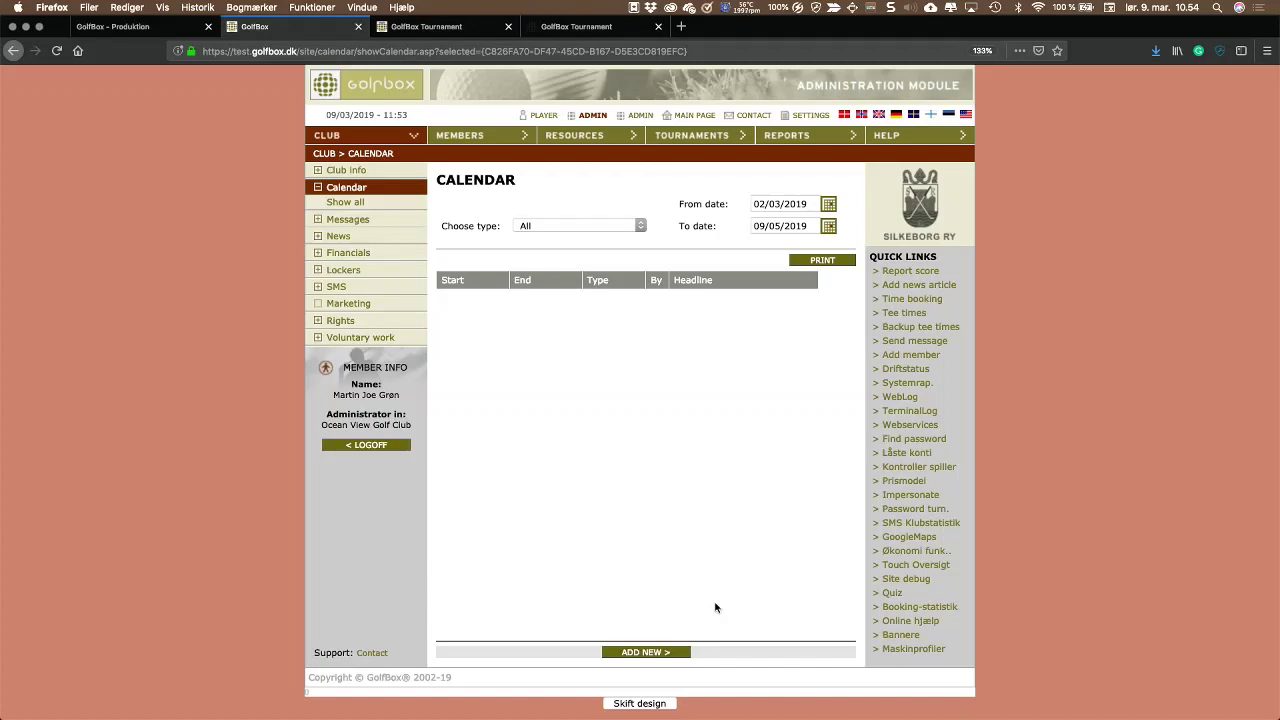
- Open the club's Messages inbox of system messages
{"action": "left_click", "coordinate": [350, 226]}
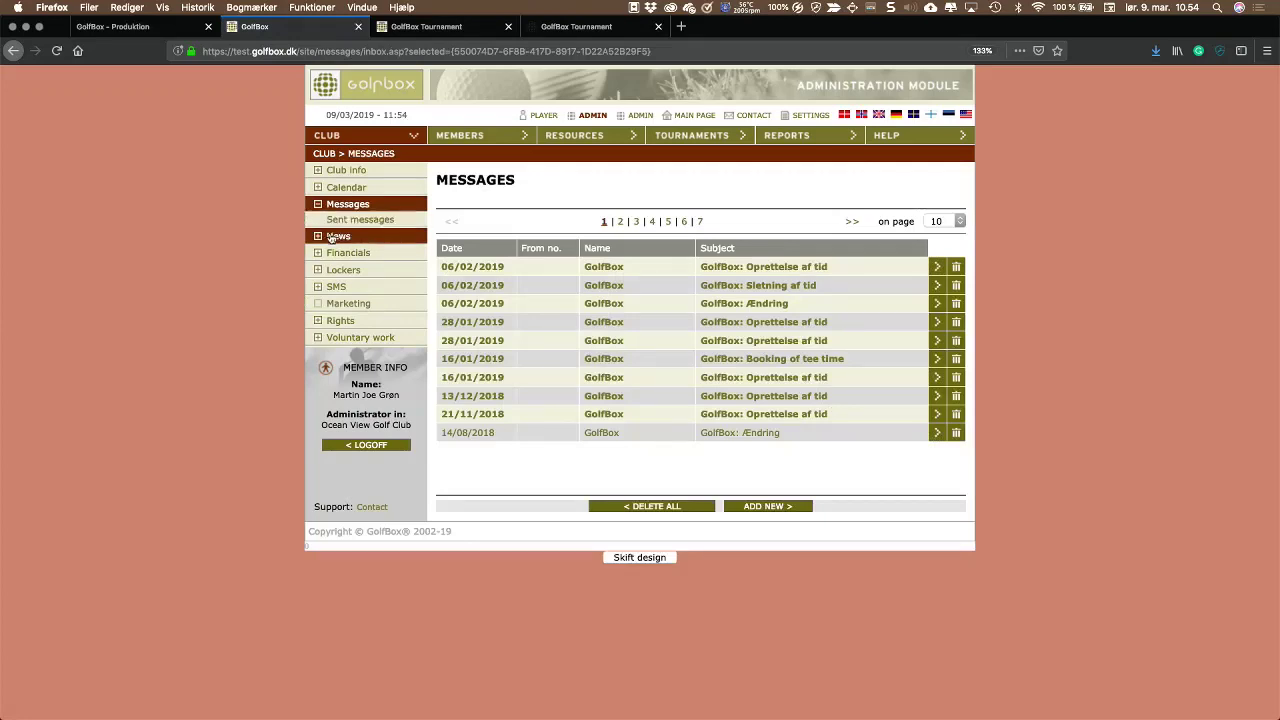
- Open the club News page, which has 0 articles posted
{"action": "left_click", "coordinate": [330, 240]}
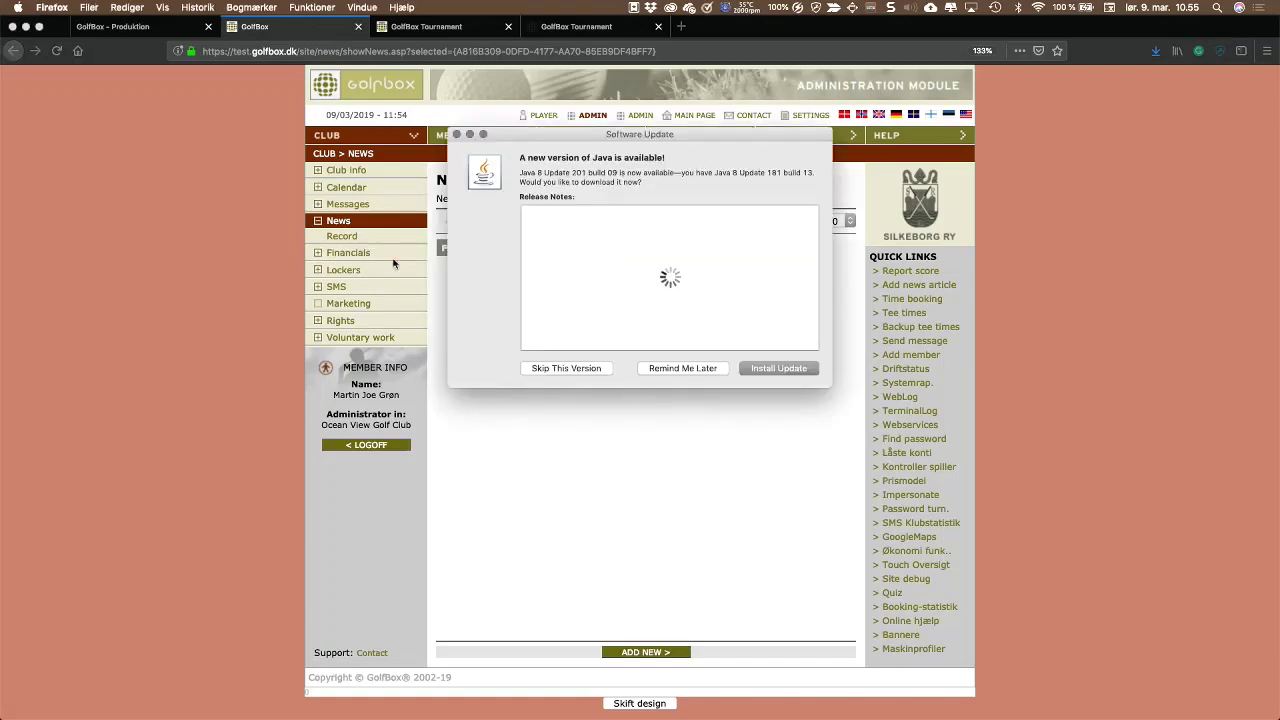
- Skip the Java update, review the SMS payment settings, then go to Outsource Rights
{"action": "left_click", "coordinate": [601, 369]}
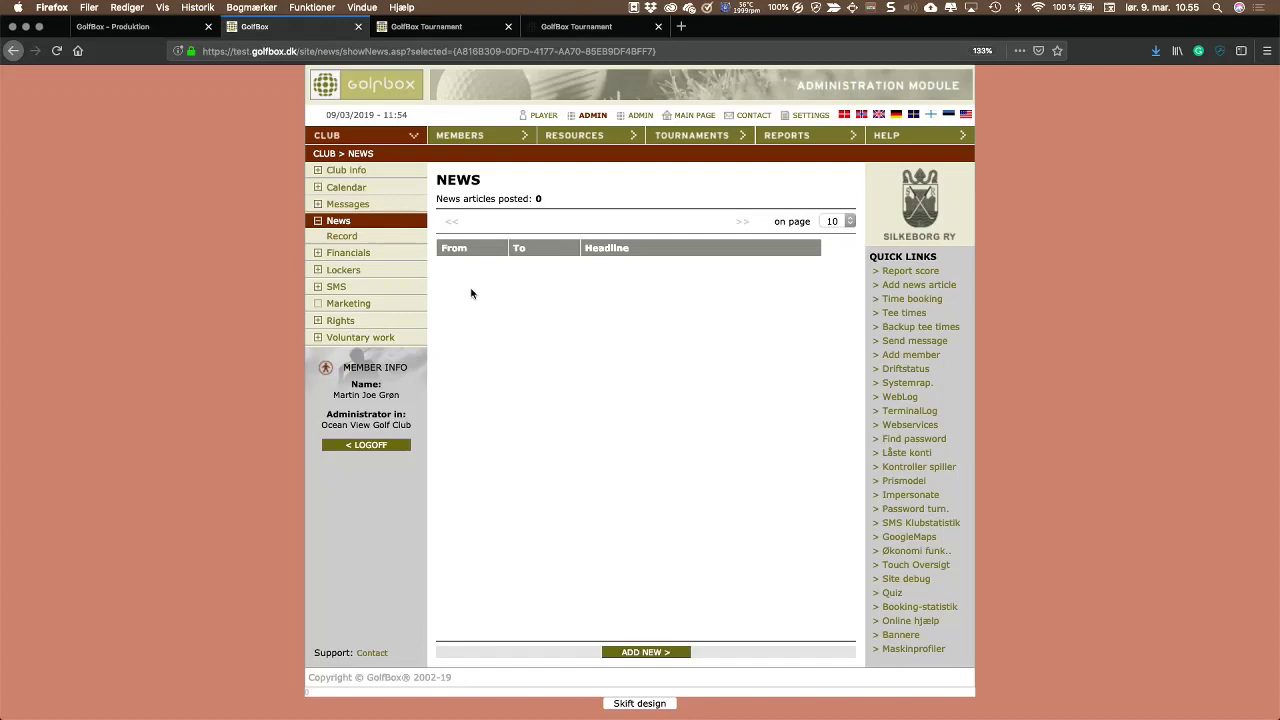
{"action": "left_click", "coordinate": [343, 288]}
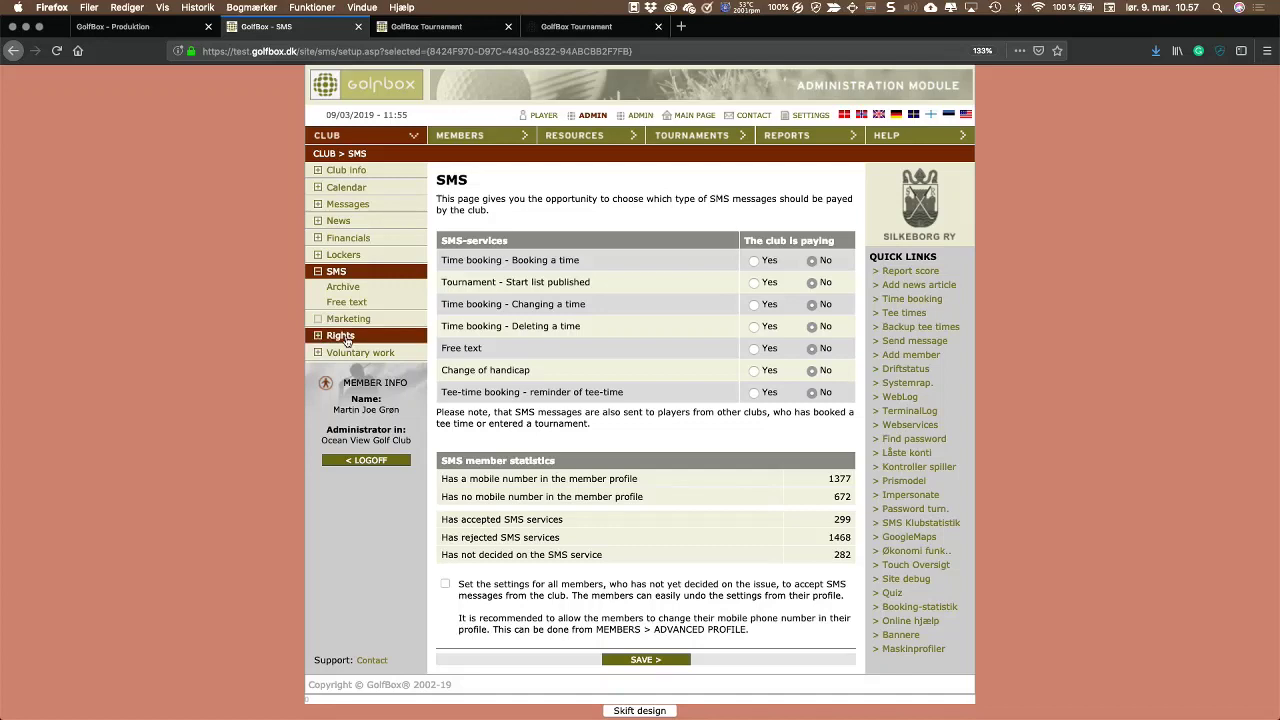
{"action": "left_click", "coordinate": [346, 338]}
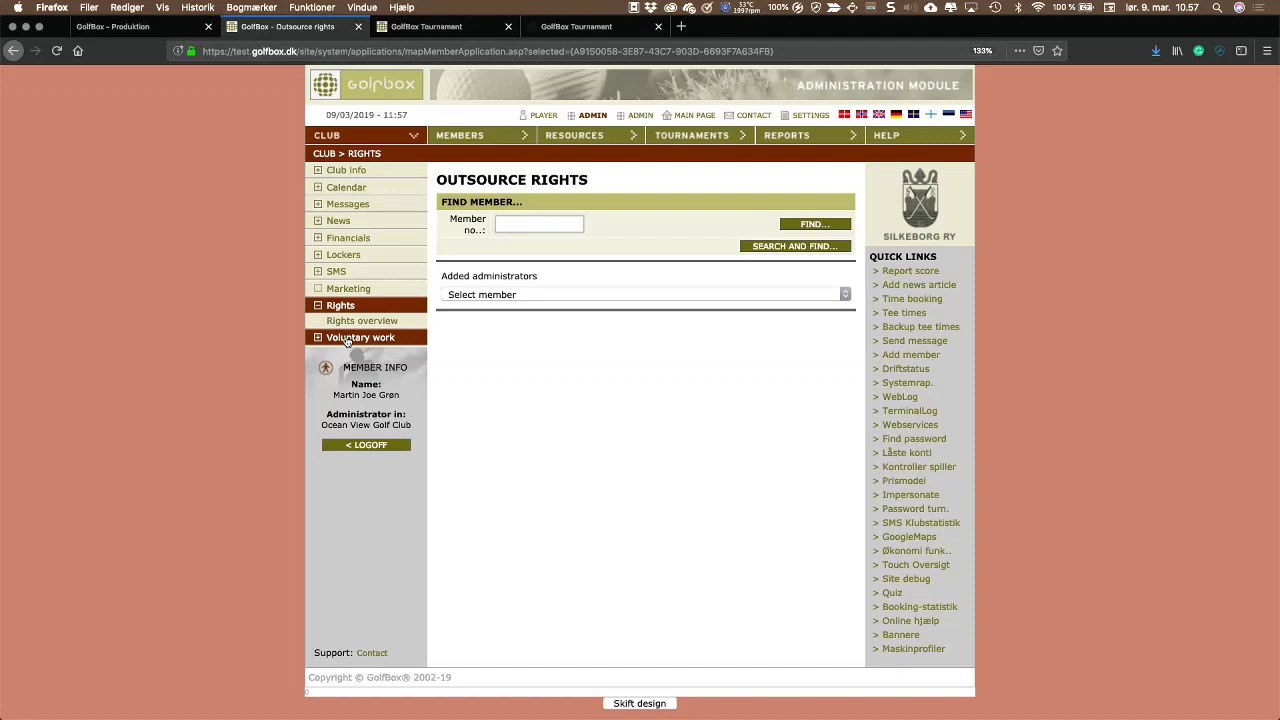
- Pick a member from the Select member dropdown under Added administrators
{"action": "left_click", "coordinate": [735, 295]}
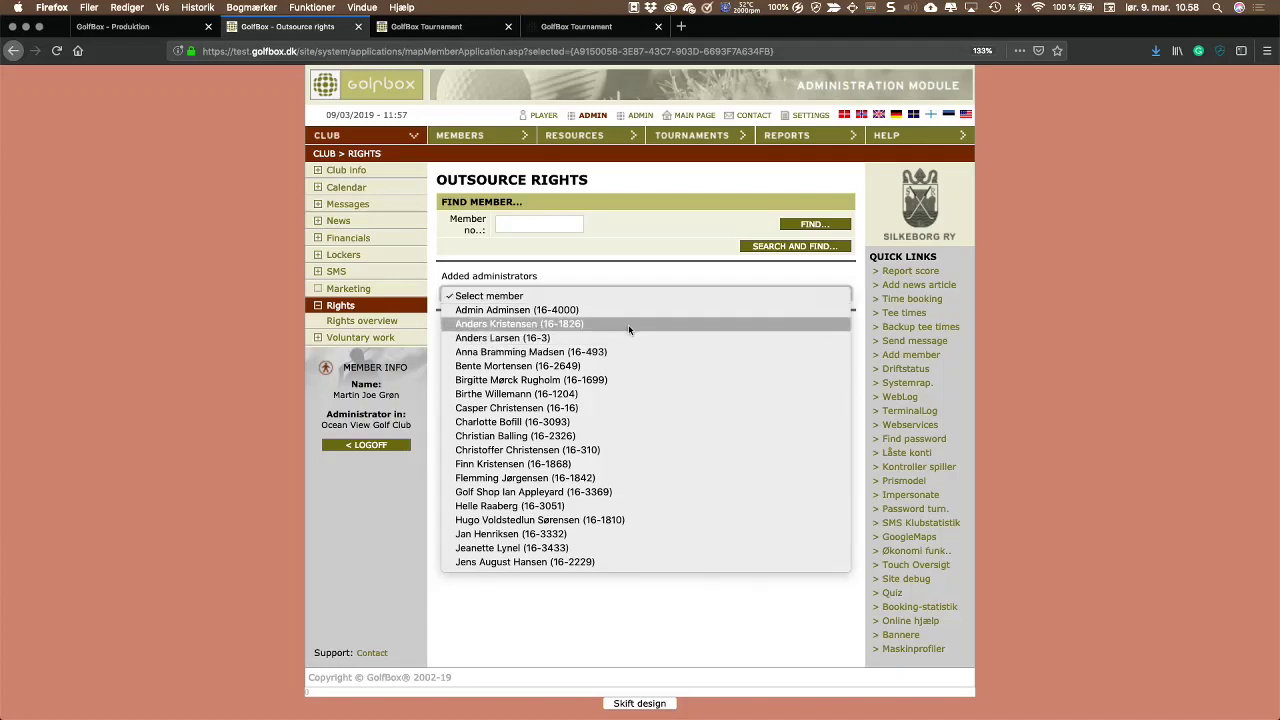
{"action": "left_click", "coordinate": [628, 324]}
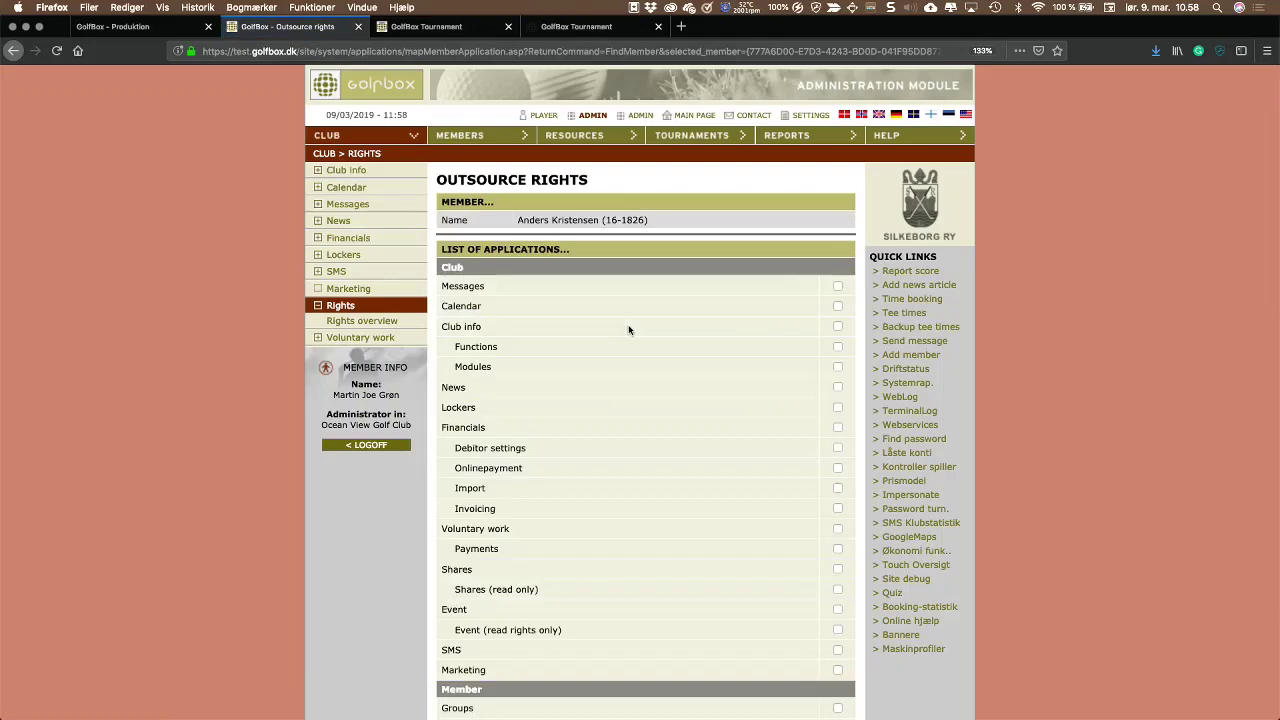
- Scroll through the member's application rights, where only Tournament is ticked
{"action": "scroll", "coordinate": [628, 329], "scroll_direction": "down", "scroll_amount": 3}
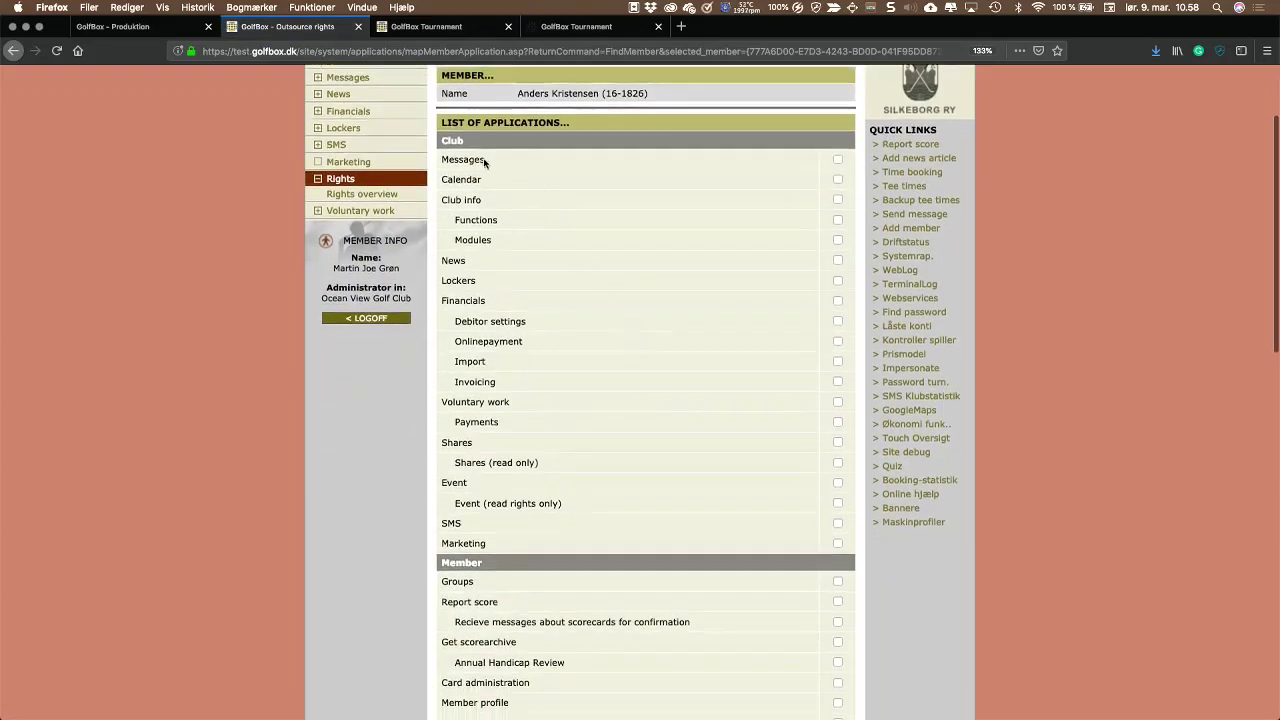
{"action": "scroll", "coordinate": [485, 628], "scroll_direction": "down", "scroll_amount": 2}
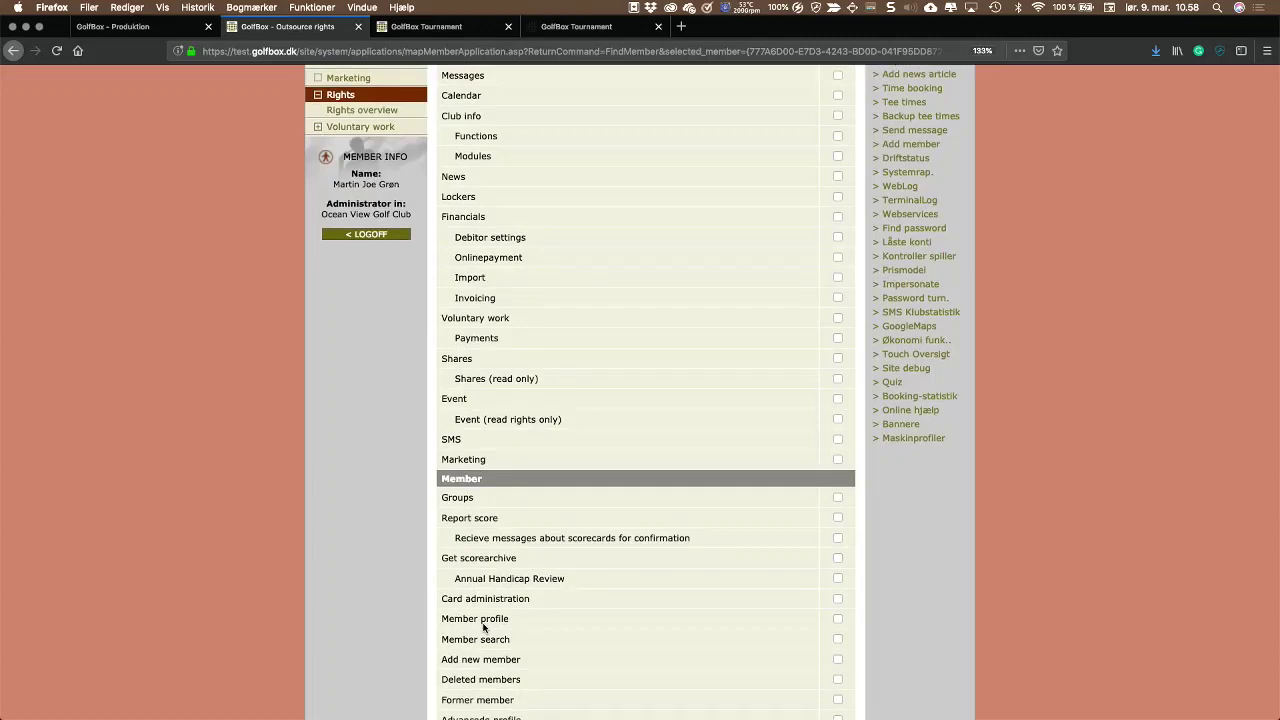
{"action": "scroll", "coordinate": [483, 627], "scroll_direction": "down", "scroll_amount": 15}
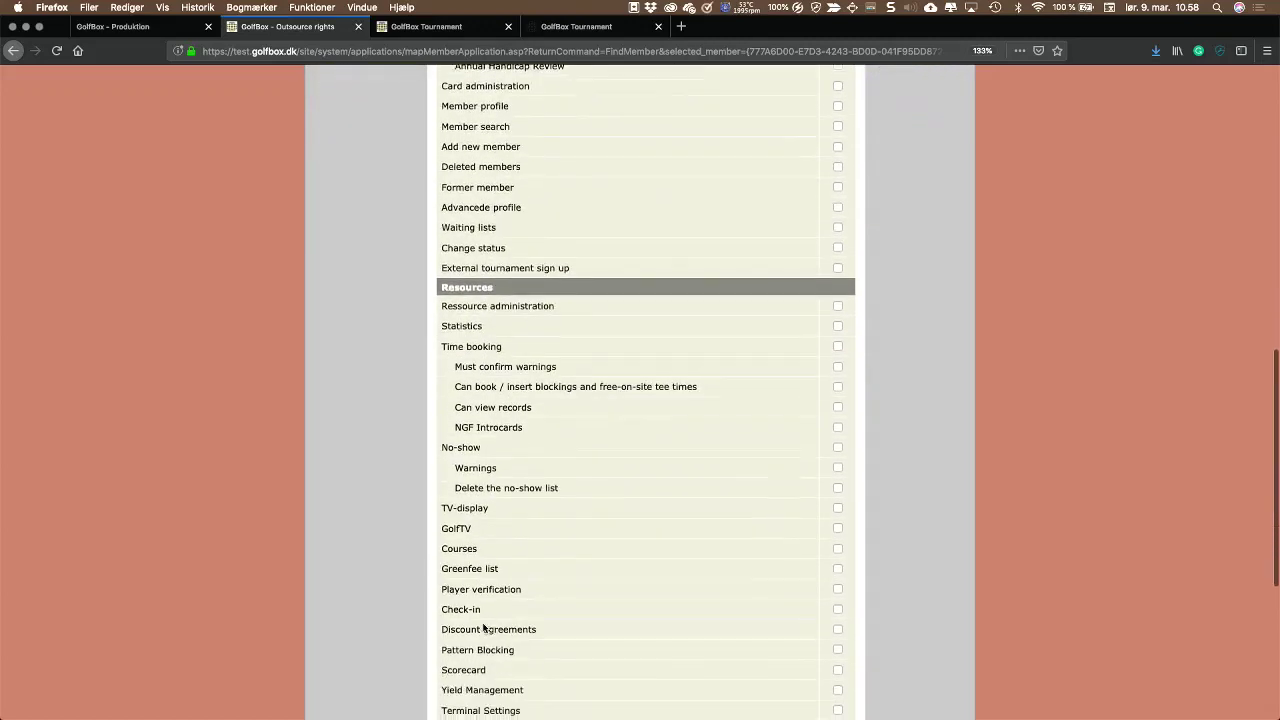
{"action": "scroll", "coordinate": [483, 627], "scroll_direction": "down", "scroll_amount": 2}
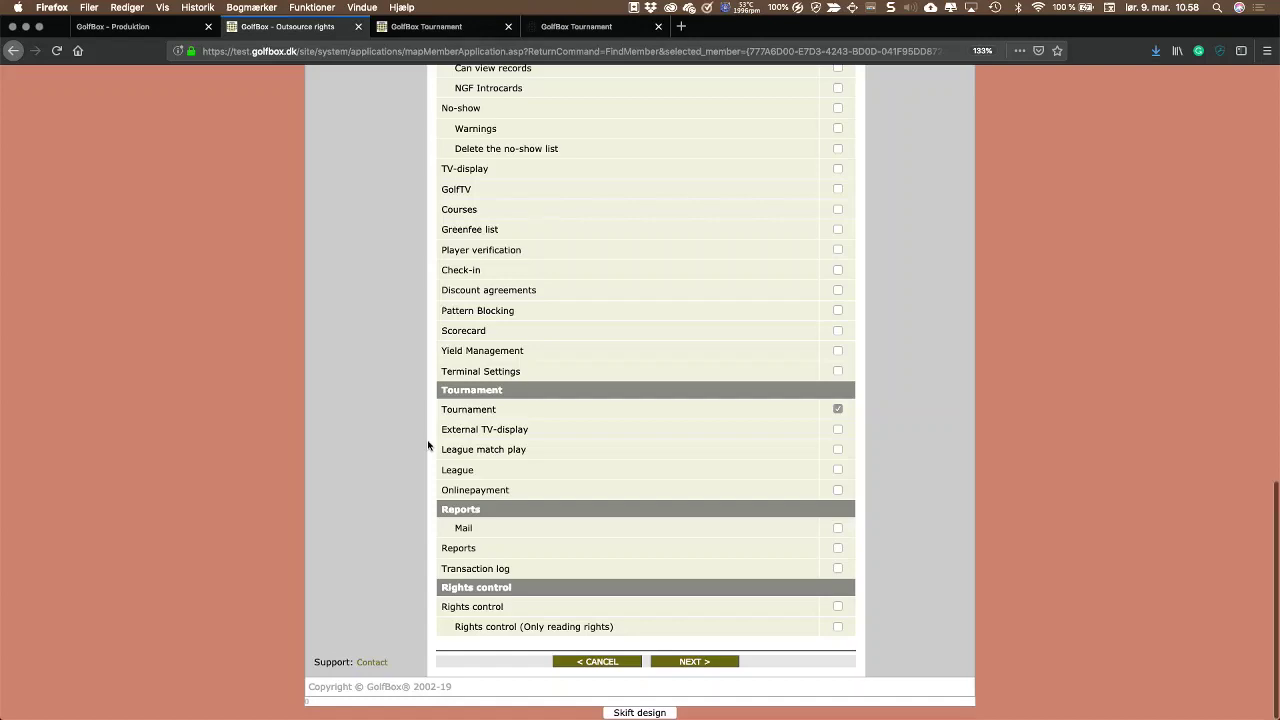
{"action": "scroll", "coordinate": [428, 445], "scroll_direction": "up", "scroll_amount": 15}
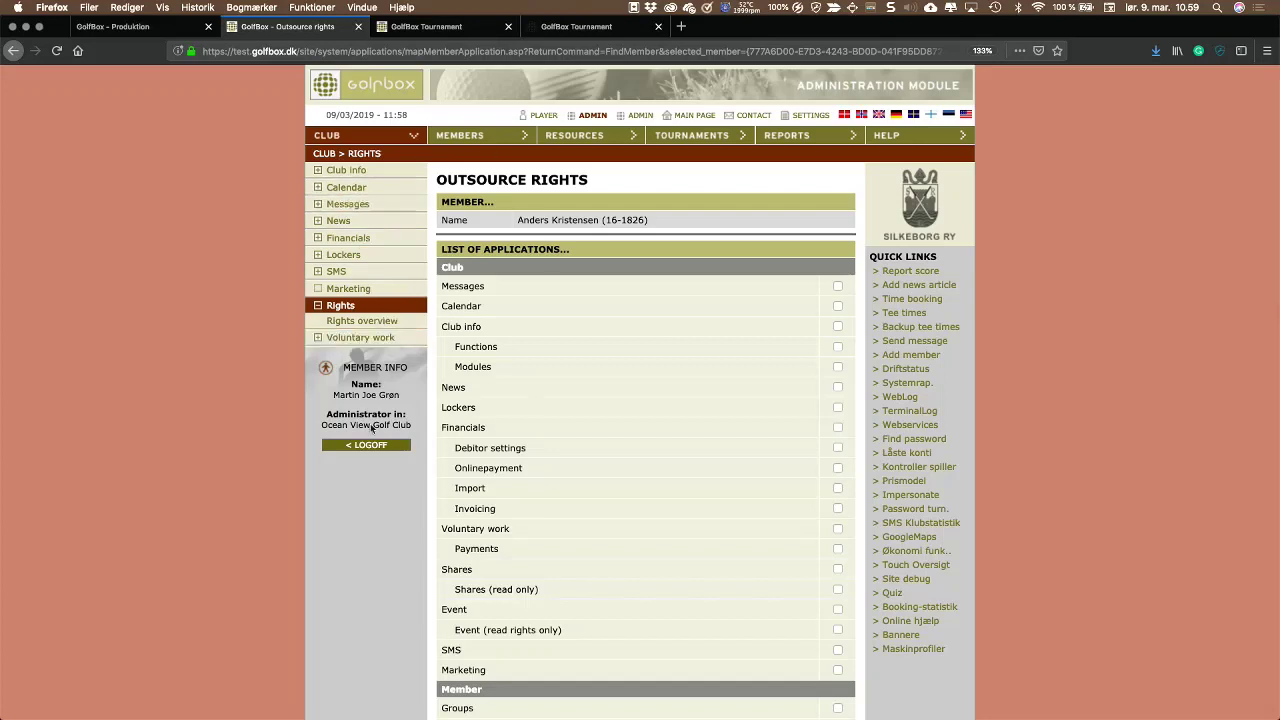
- Go via Club info to the Members tab's Advanced Search form
{"action": "left_click", "coordinate": [355, 172]}
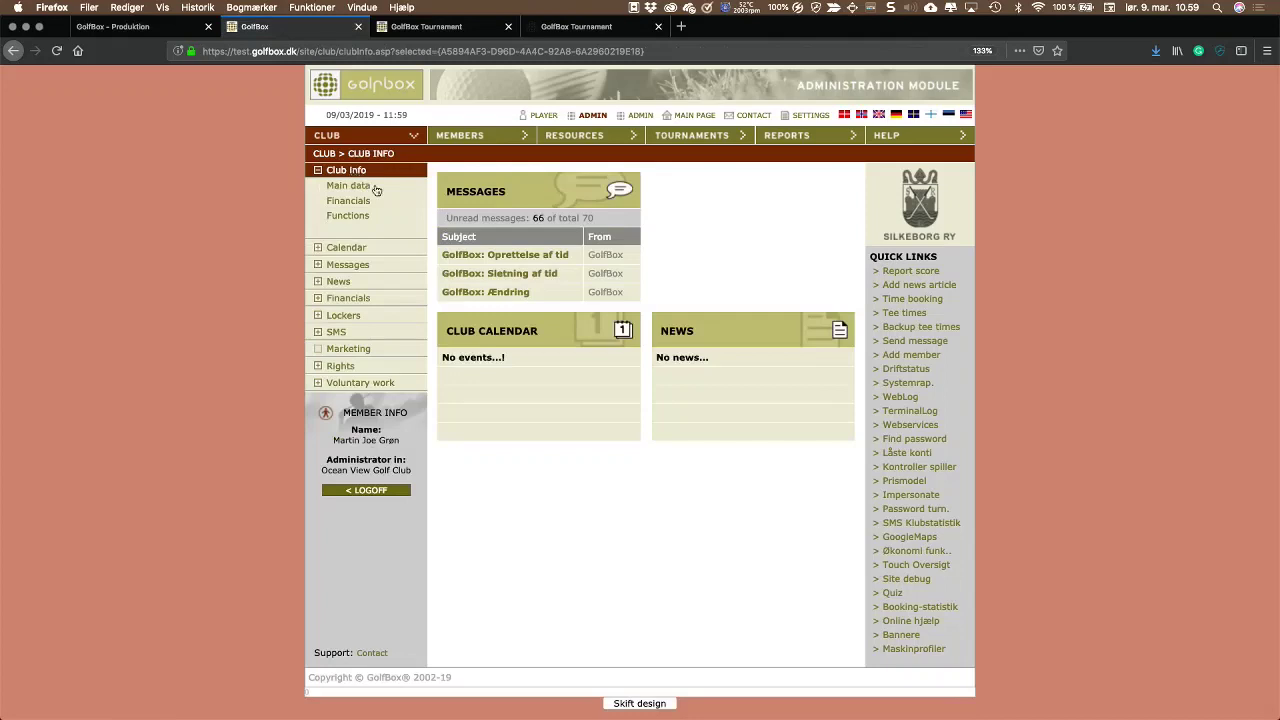
{"action": "left_click", "coordinate": [498, 137]}
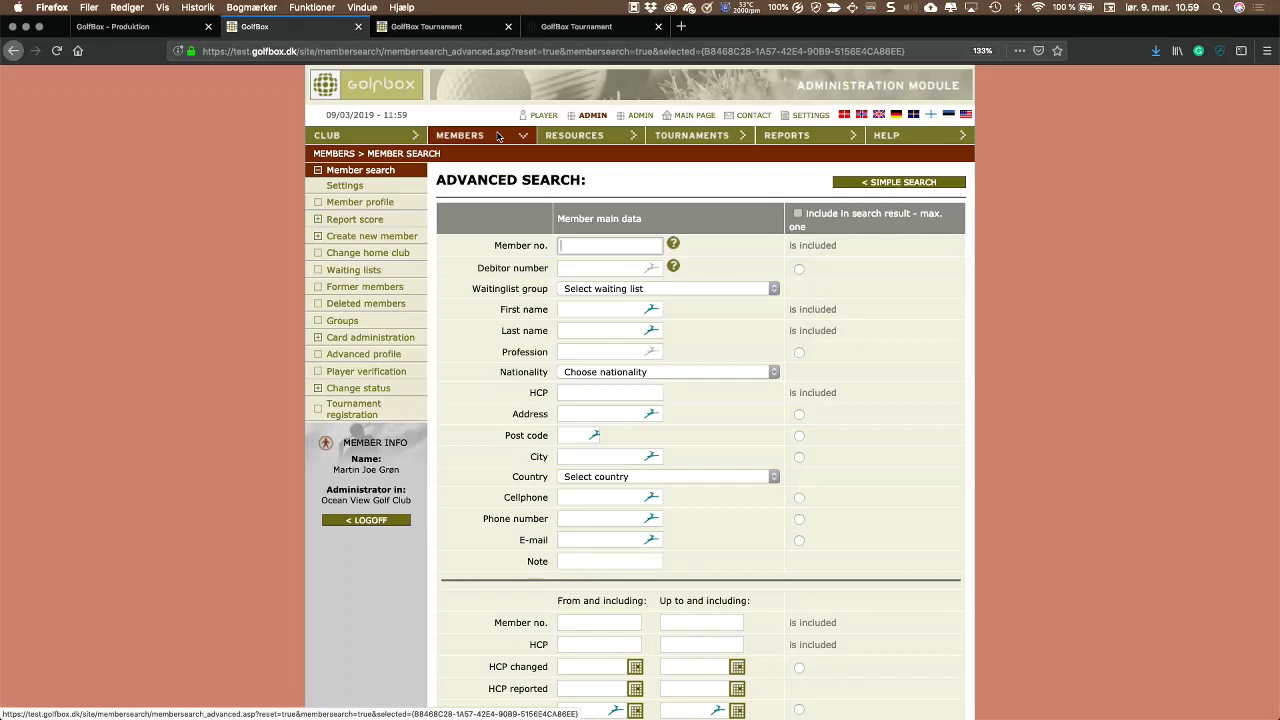
{"action": "type", "text": "2"}
{"action": "key", "text": "Return"}
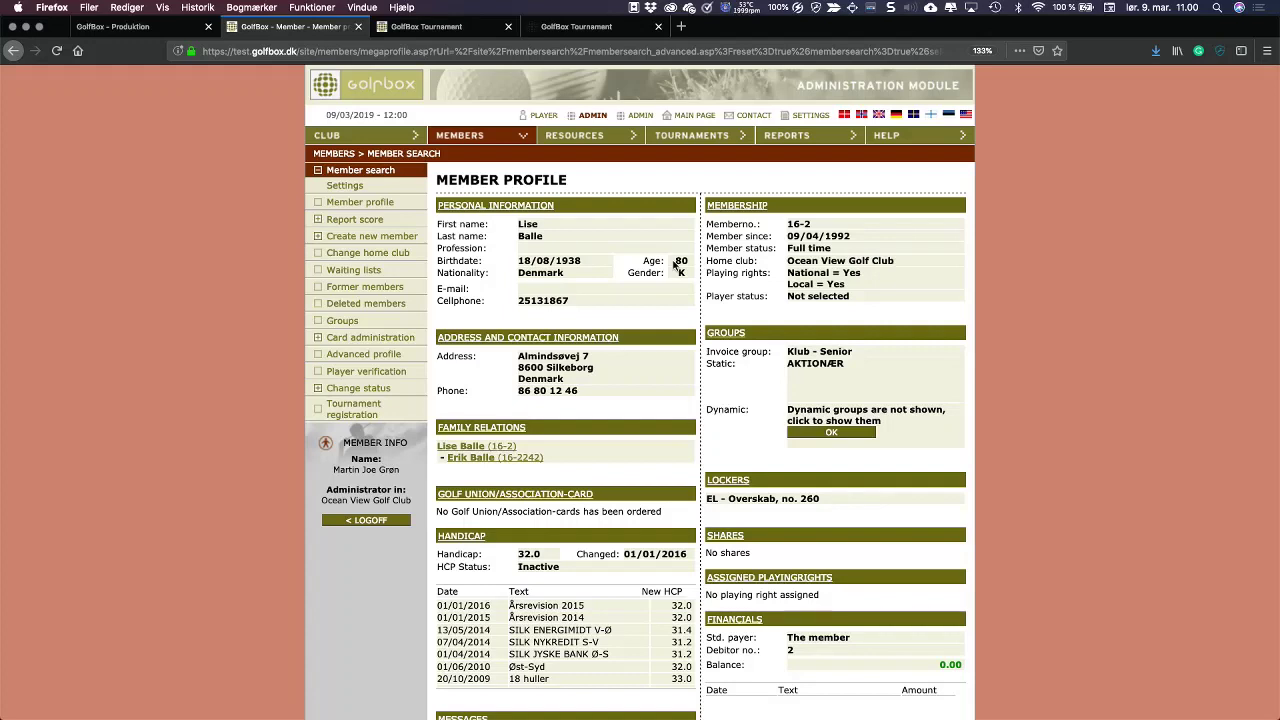
{"action": "left_click", "coordinate": [472, 140]}
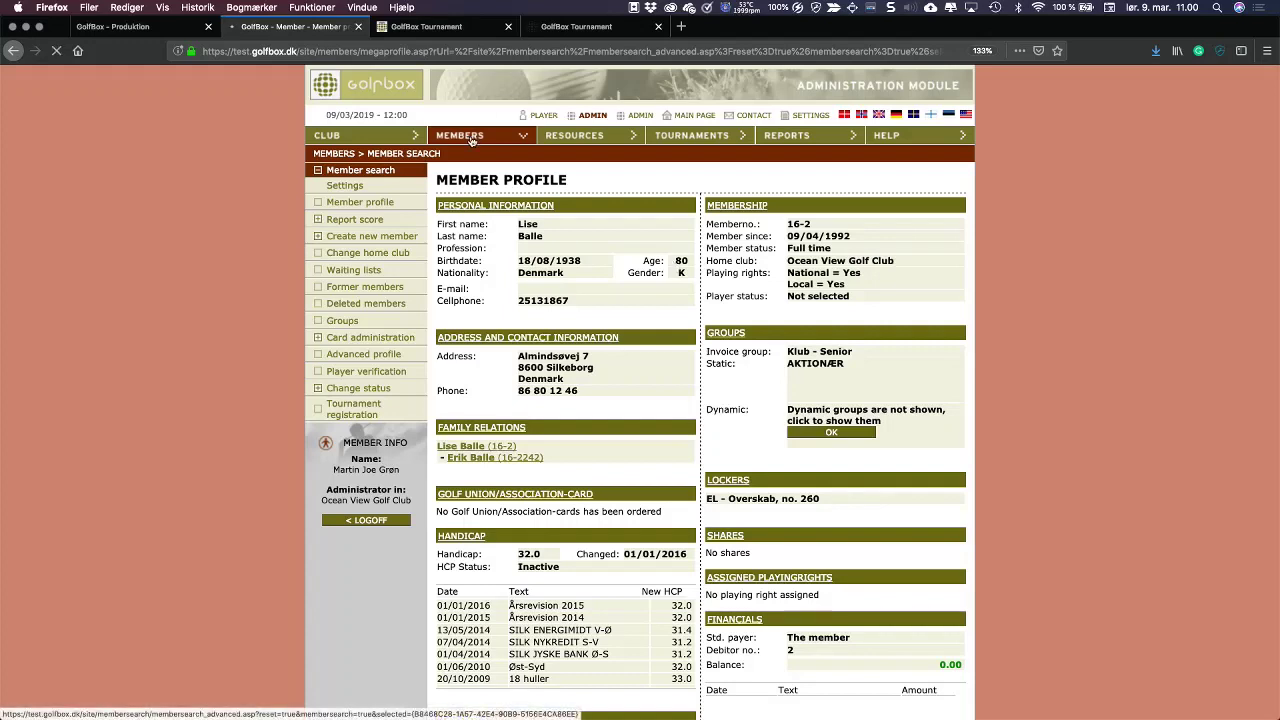
{"action": "type", "text": "1-100"}
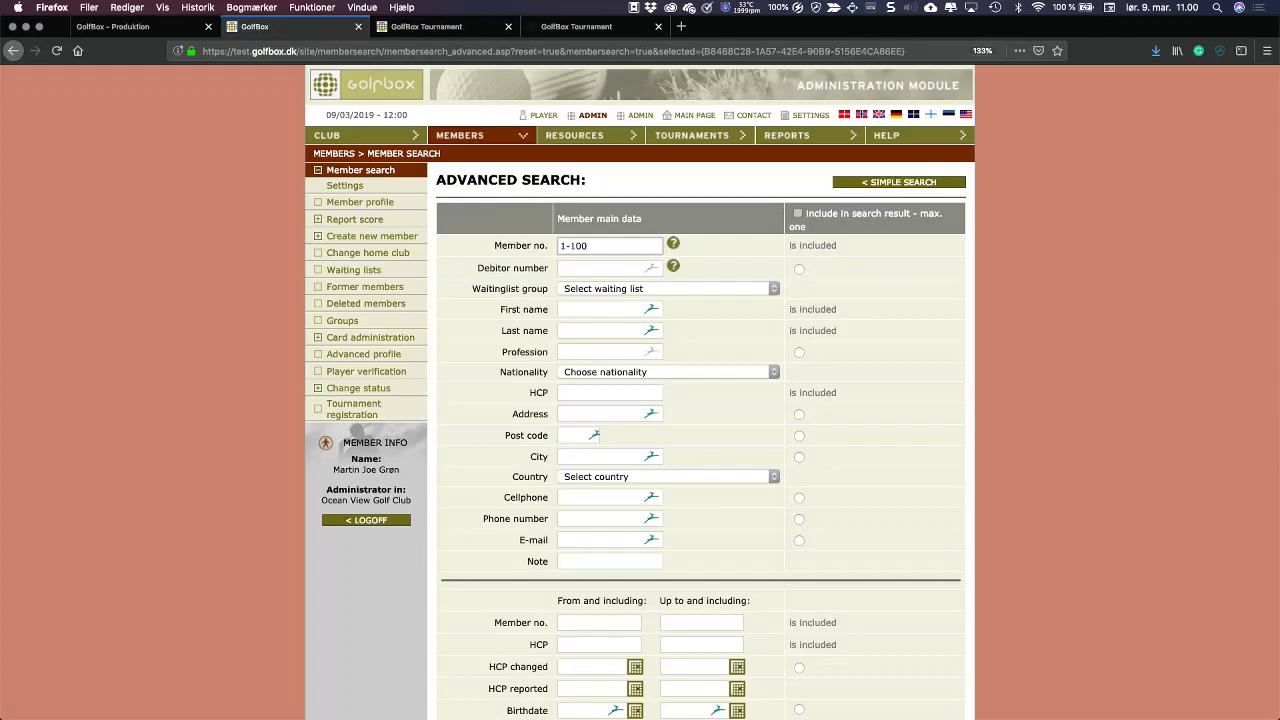
- Search members 1-100, then search member numbers 45,56,67 and open the first result
{"action": "key", "text": "Return"}
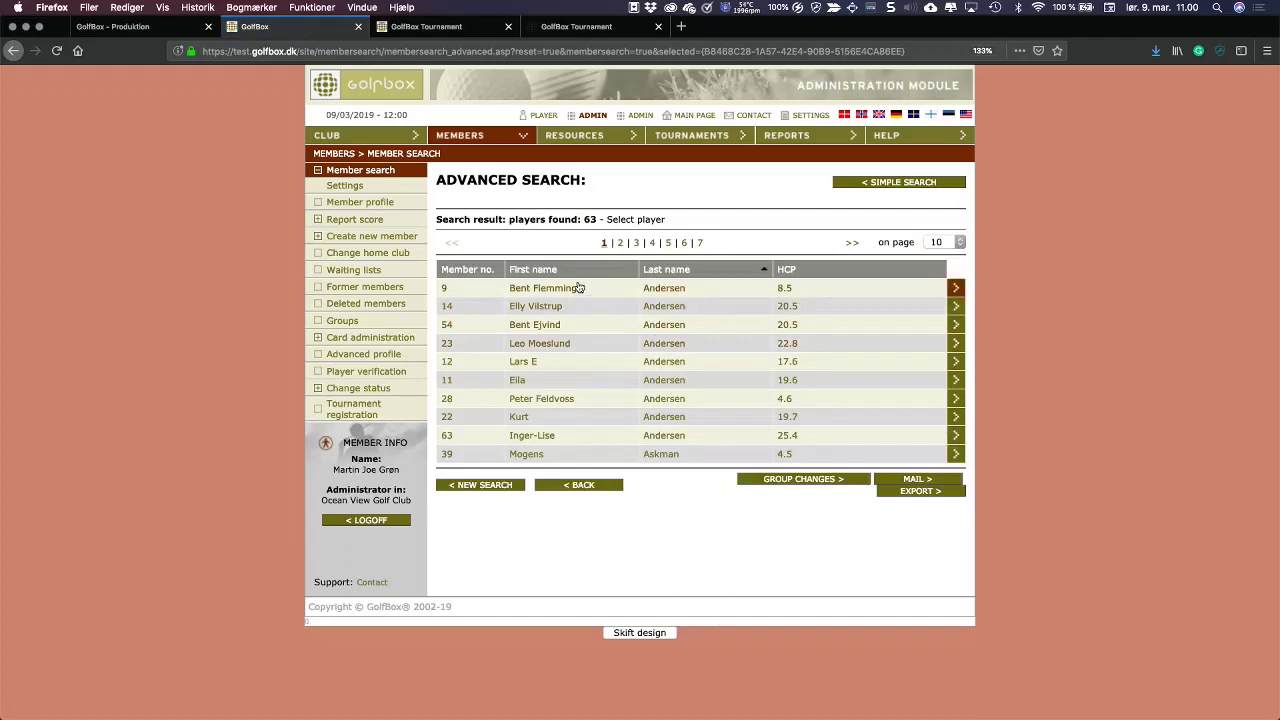
{"action": "left_click", "coordinate": [486, 144]}
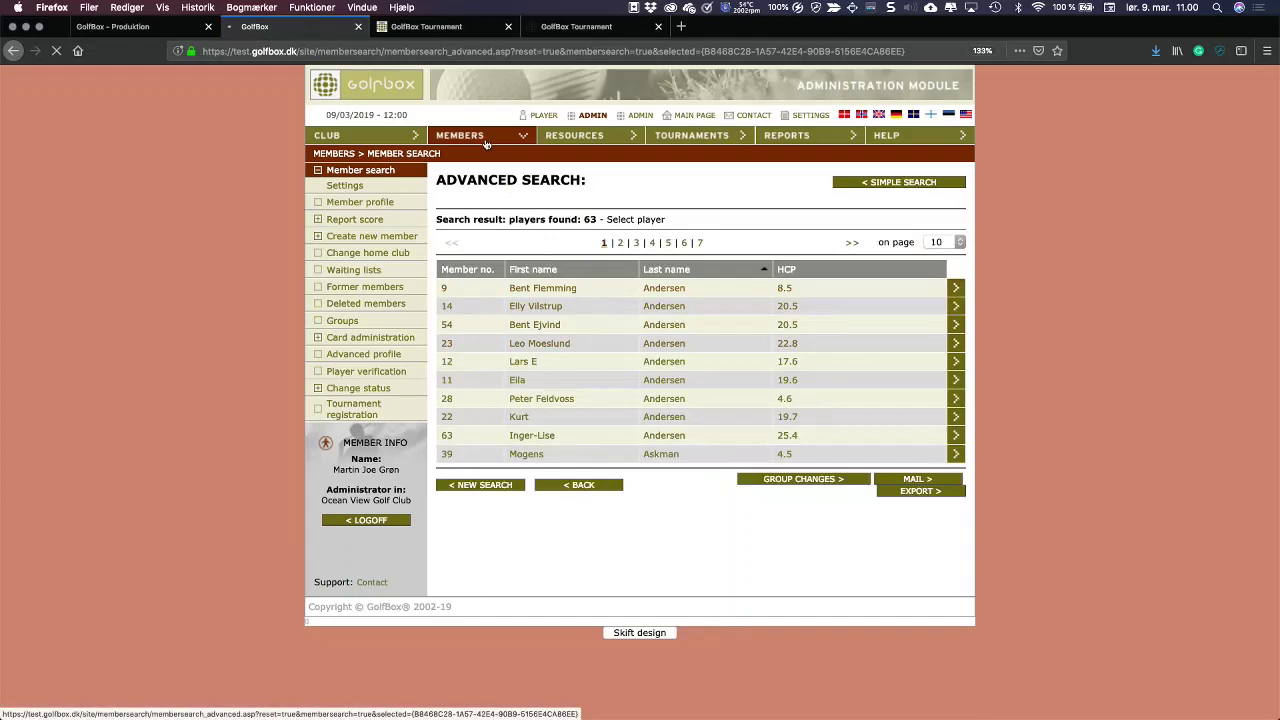
{"action": "type", "text": "45,56,67"}
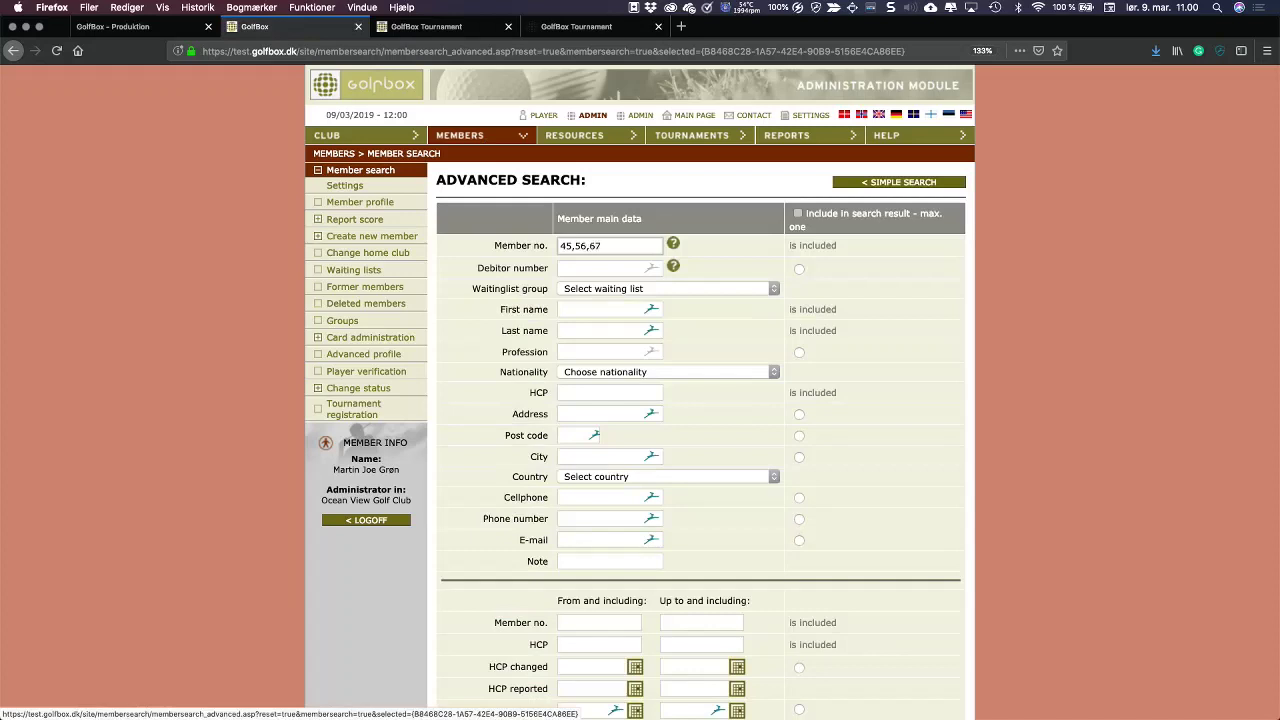
{"action": "key", "text": "Return"}
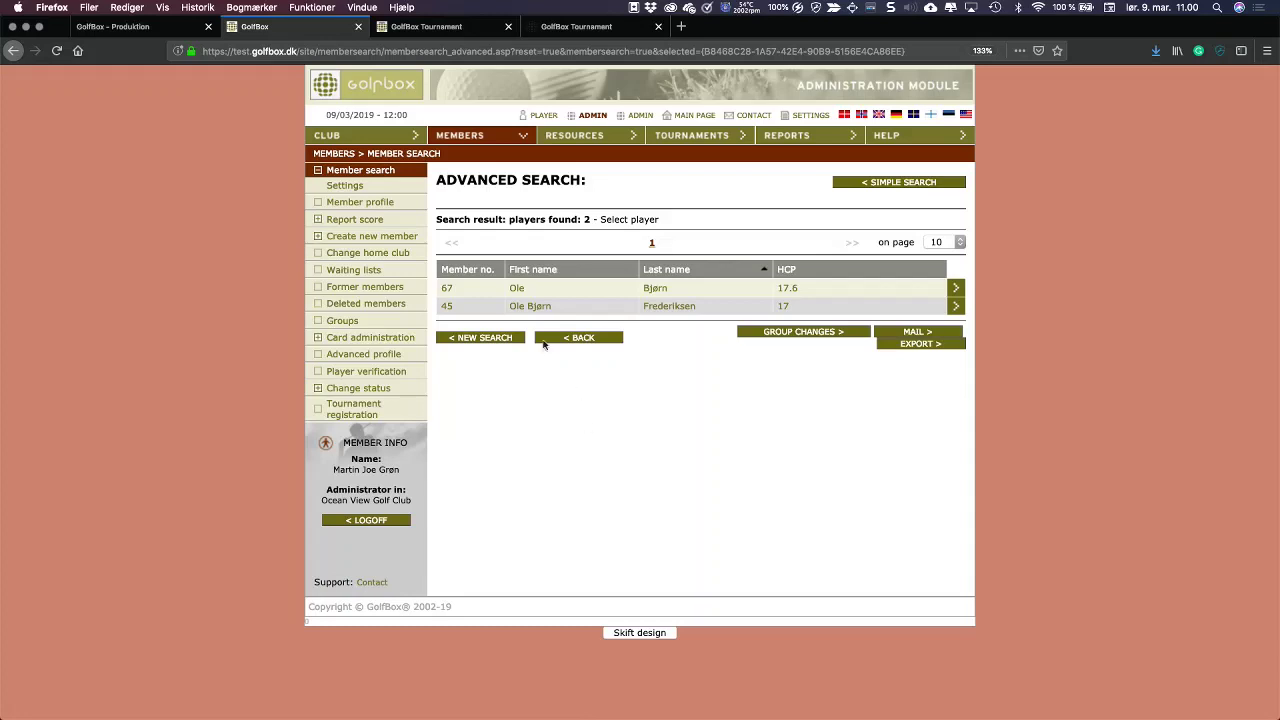
{"action": "left_click", "coordinate": [521, 289]}
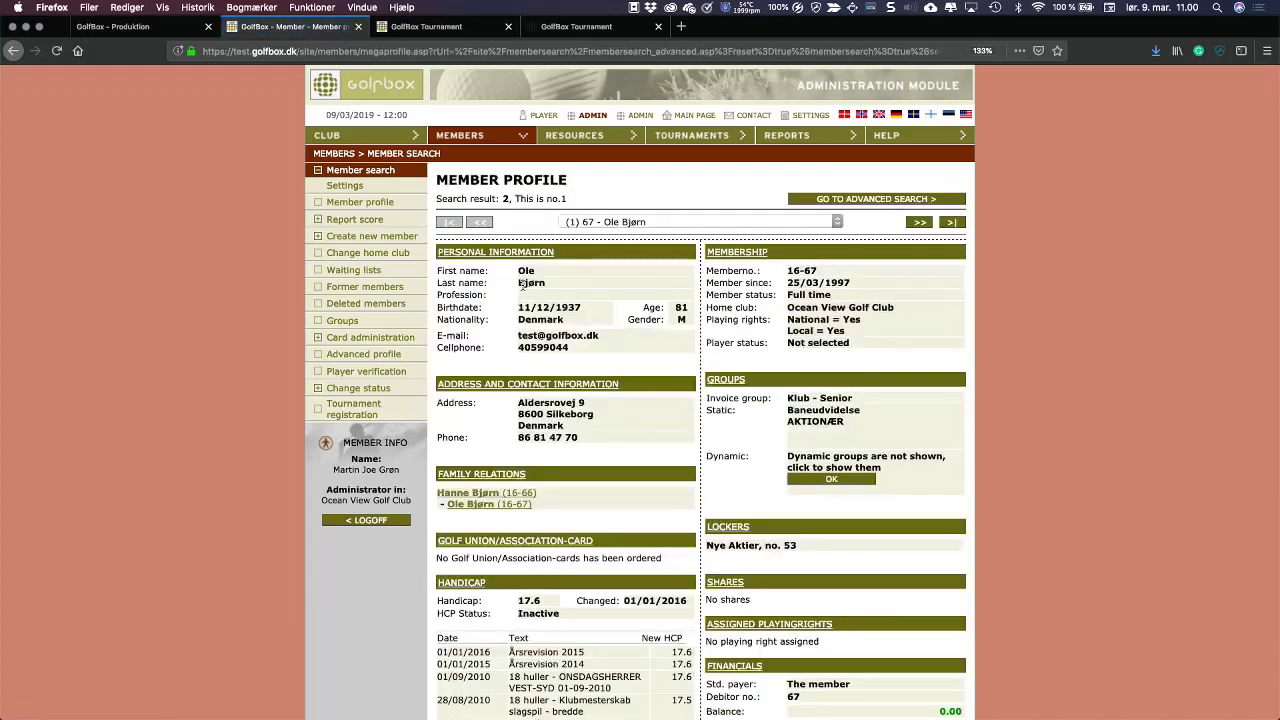
- Scroll down the member profile to see the relation, handicap 17.6 Inactive and 0.00 balance
{"action": "scroll", "coordinate": [833, 504], "scroll_direction": "left", "scroll_amount": 2}
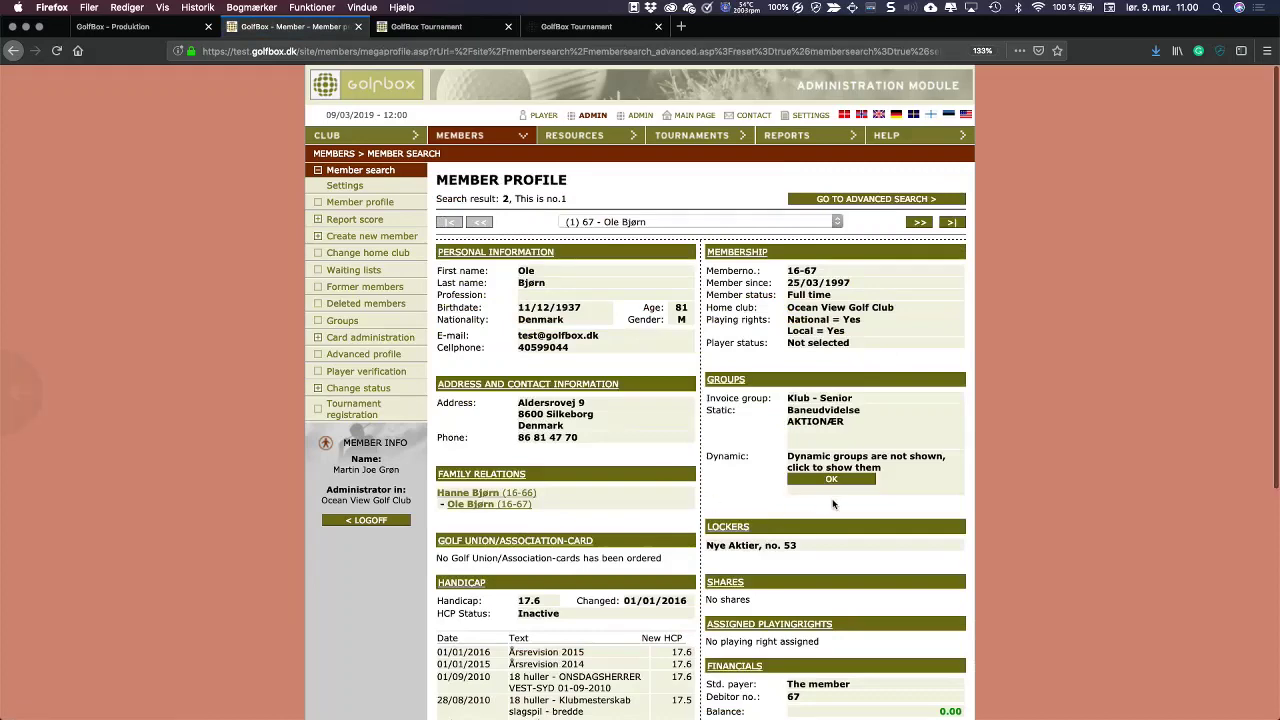
{"action": "scroll", "coordinate": [509, 355], "scroll_direction": "down", "scroll_amount": 3}
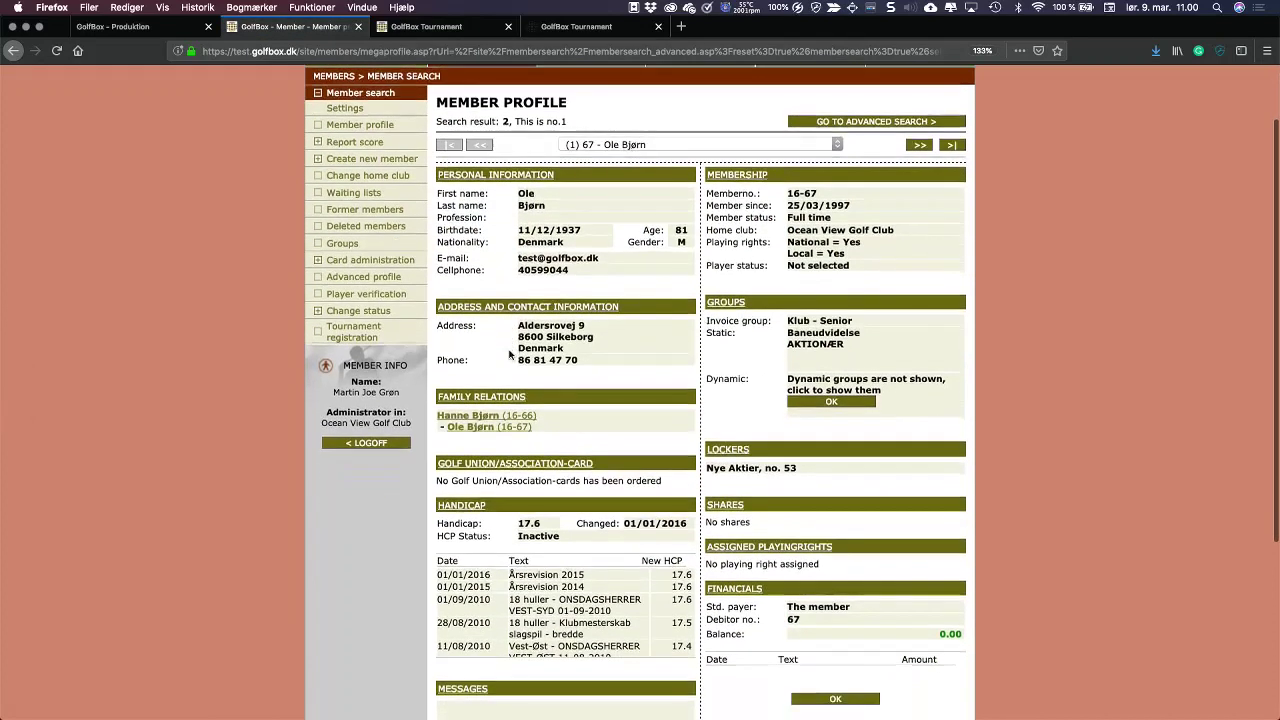
{"action": "scroll", "coordinate": [509, 355], "scroll_direction": "down", "scroll_amount": 3}
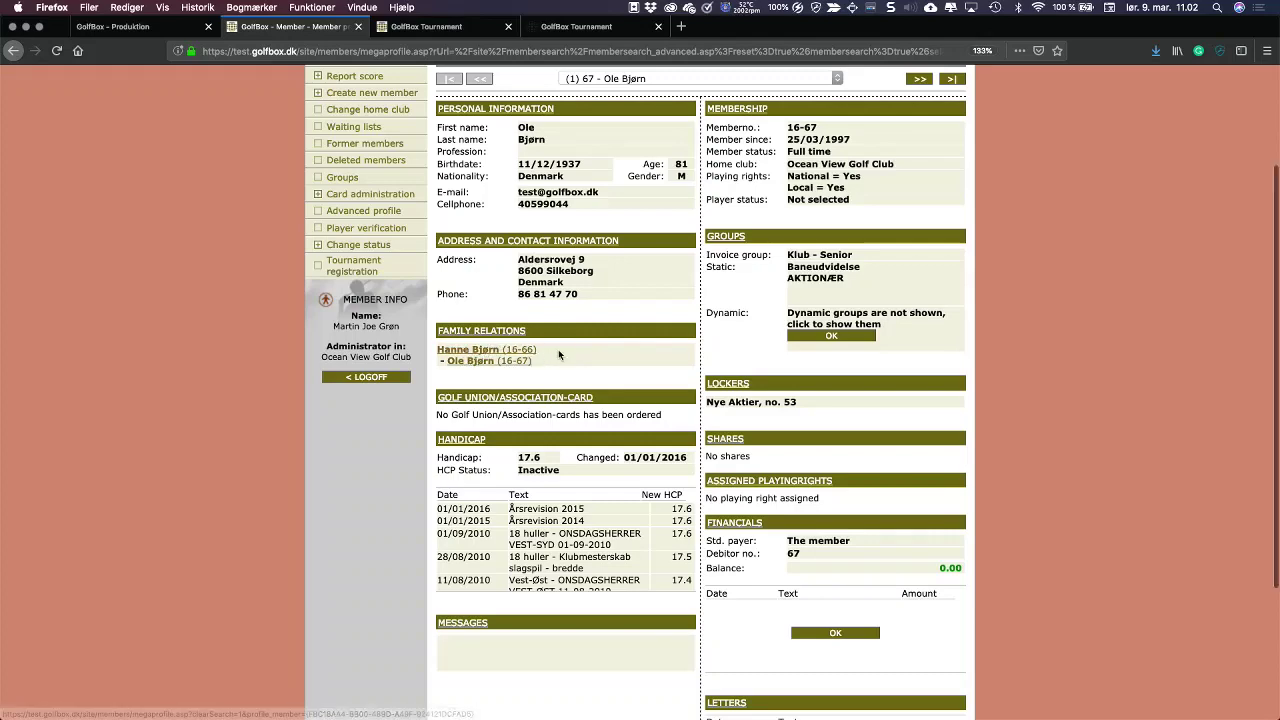
{"action": "scroll", "coordinate": [538, 355], "scroll_direction": "down", "scroll_amount": 2}
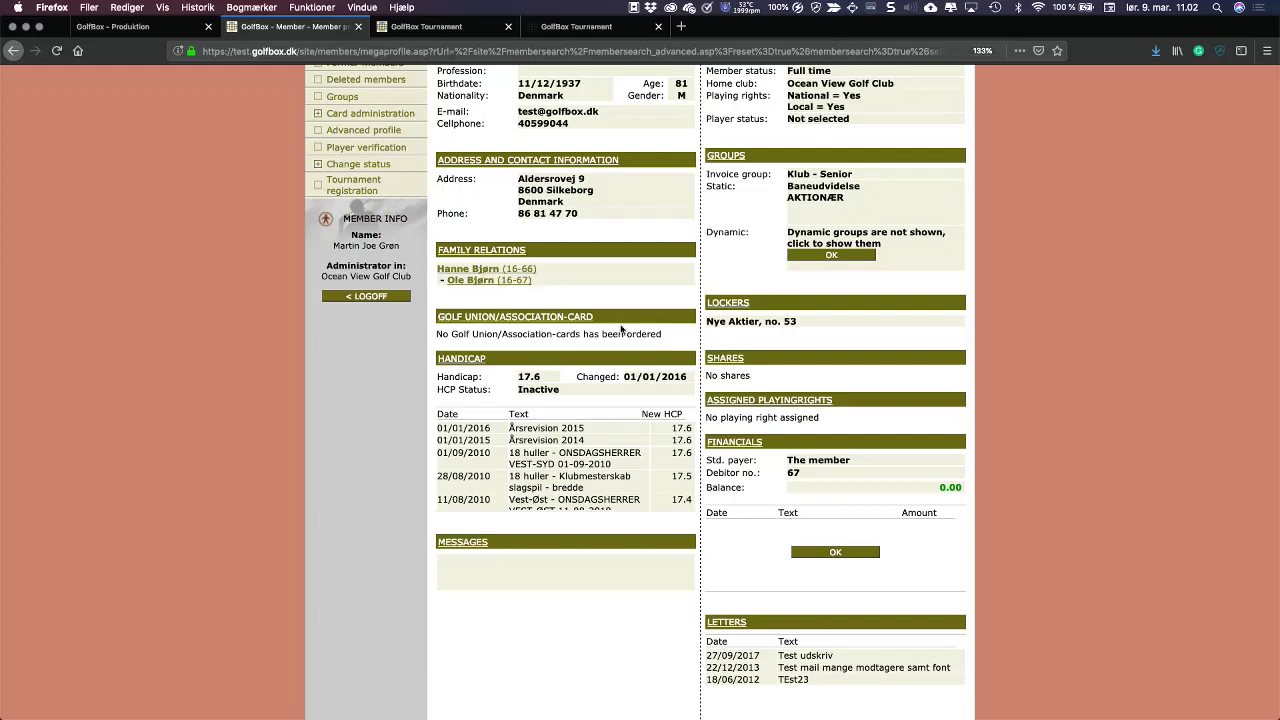
{"action": "scroll", "coordinate": [621, 328], "scroll_direction": "up", "scroll_amount": 1}
{"action": "scroll", "coordinate": [560, 310], "scroll_direction": "down", "scroll_amount": 2}
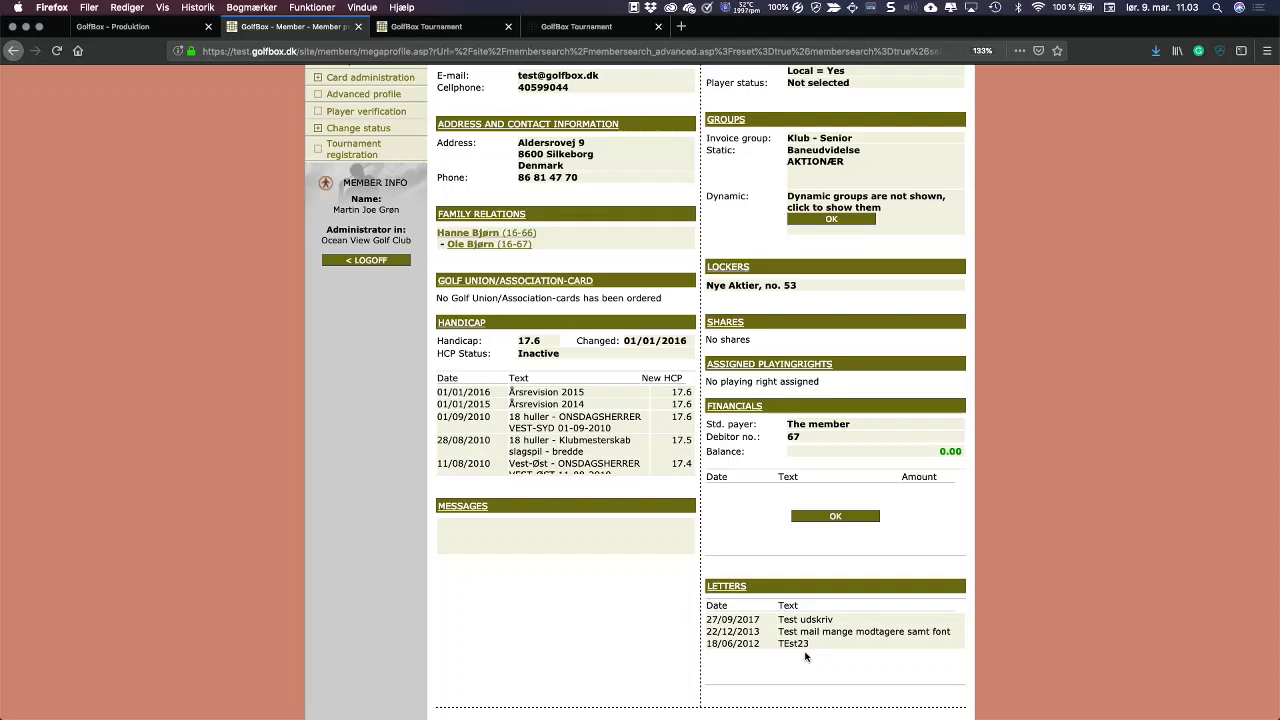
{"action": "scroll", "coordinate": [806, 657], "scroll_direction": "up", "scroll_amount": 5}
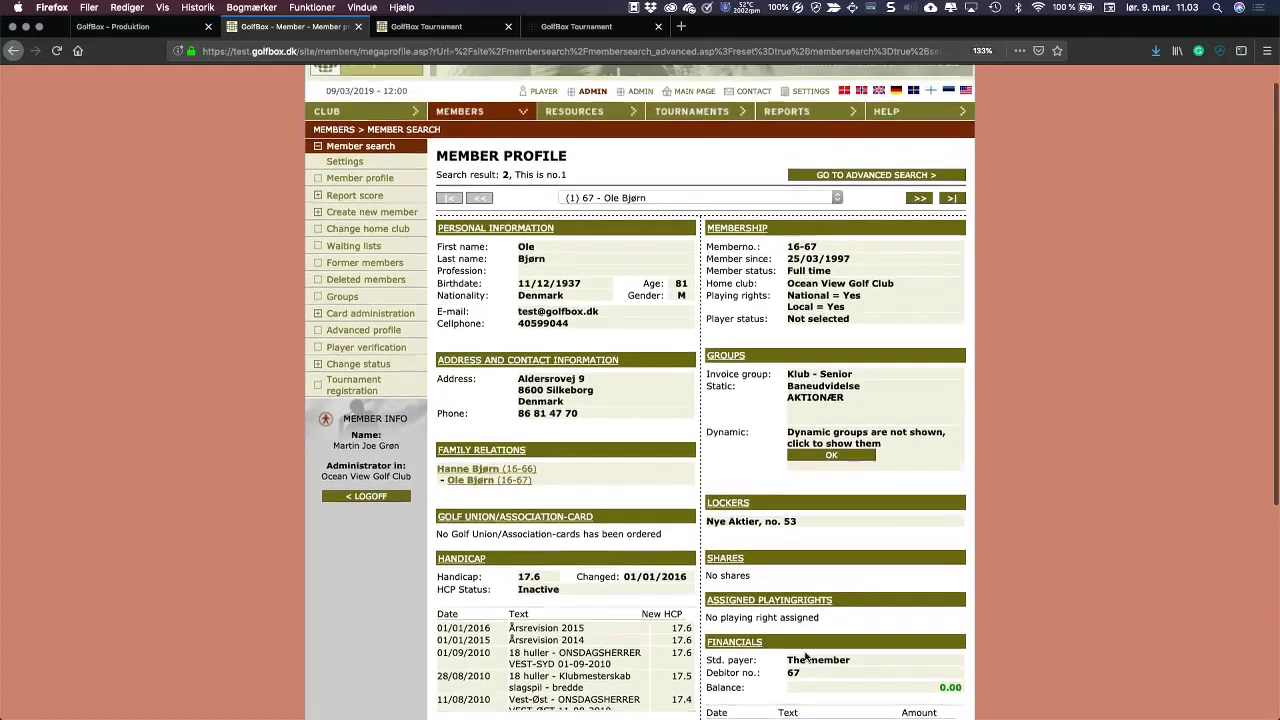
- Review the member's Personal Information form, then show the Relations tab with one family relation
{"action": "left_click", "coordinate": [522, 229]}
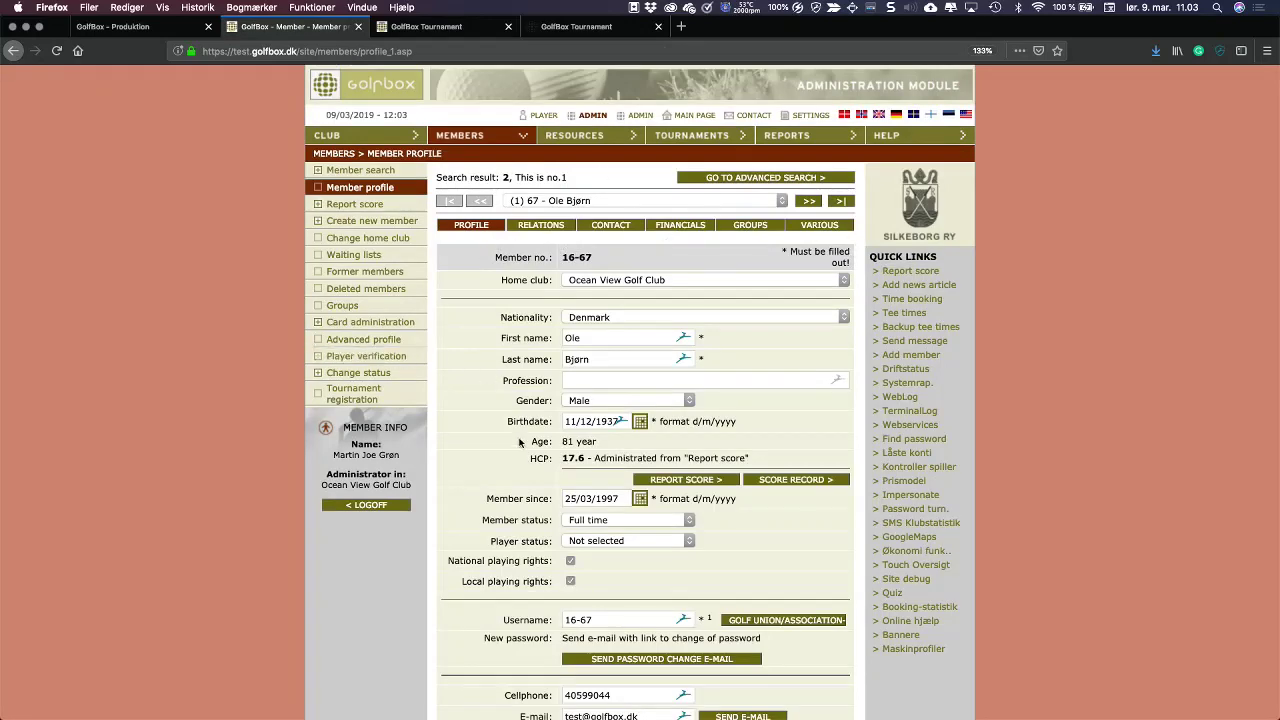
{"action": "scroll", "coordinate": [526, 447], "scroll_direction": "down", "scroll_amount": 2}
{"action": "scroll", "coordinate": [526, 447], "scroll_direction": "down", "scroll_amount": 2}
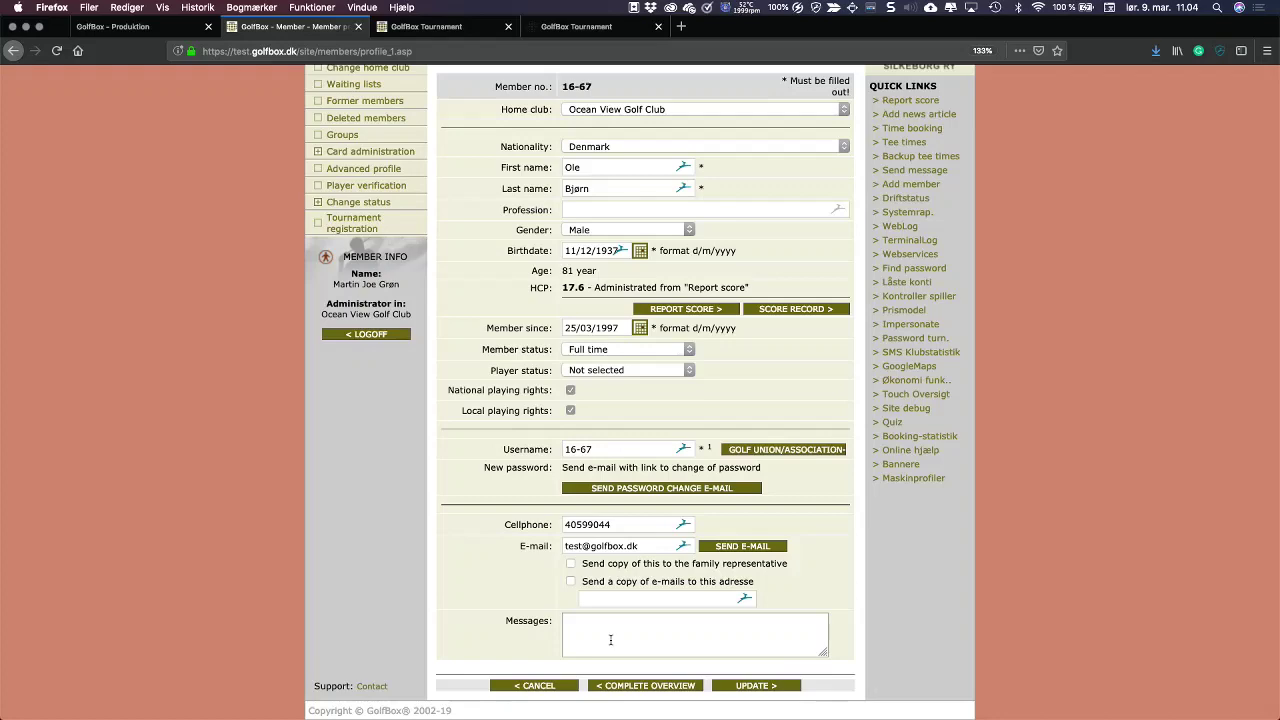
{"action": "scroll", "coordinate": [610, 640], "scroll_direction": "up", "scroll_amount": 3}
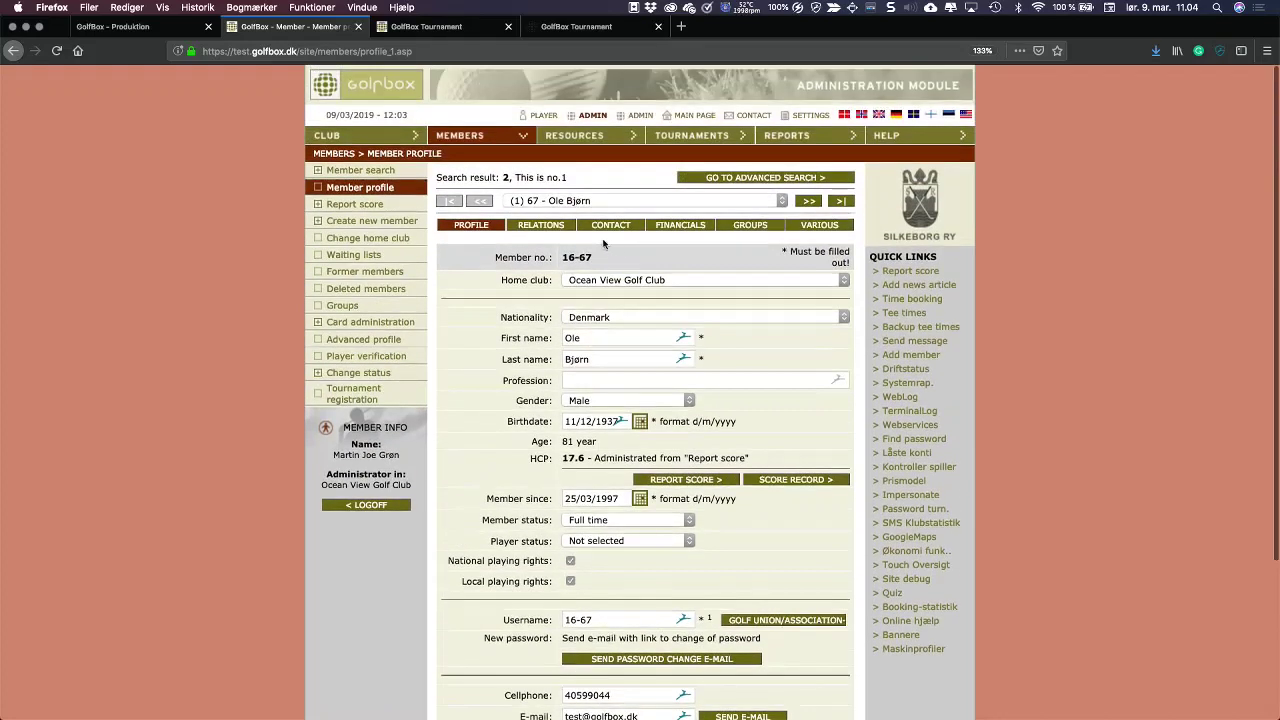
{"action": "left_click", "coordinate": [541, 226]}
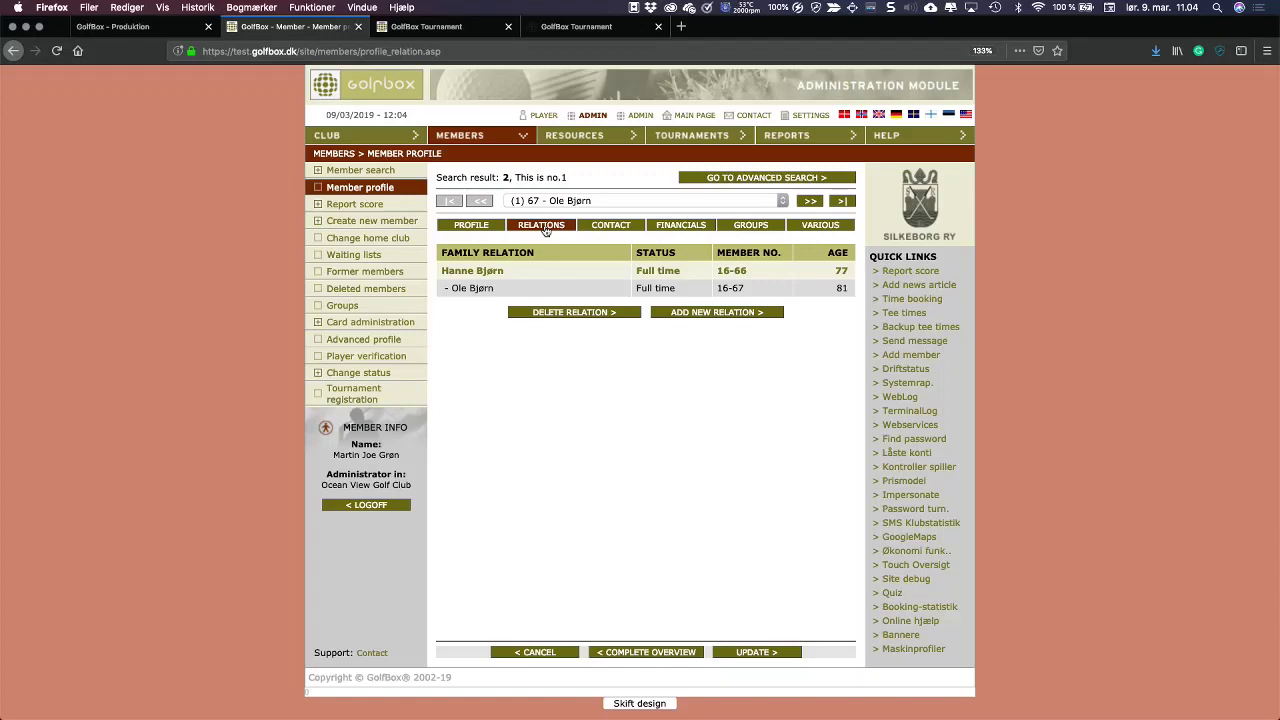
- Show the member's Contact tab with the Private address set to Mail & Invoice
{"action": "left_click", "coordinate": [609, 226]}
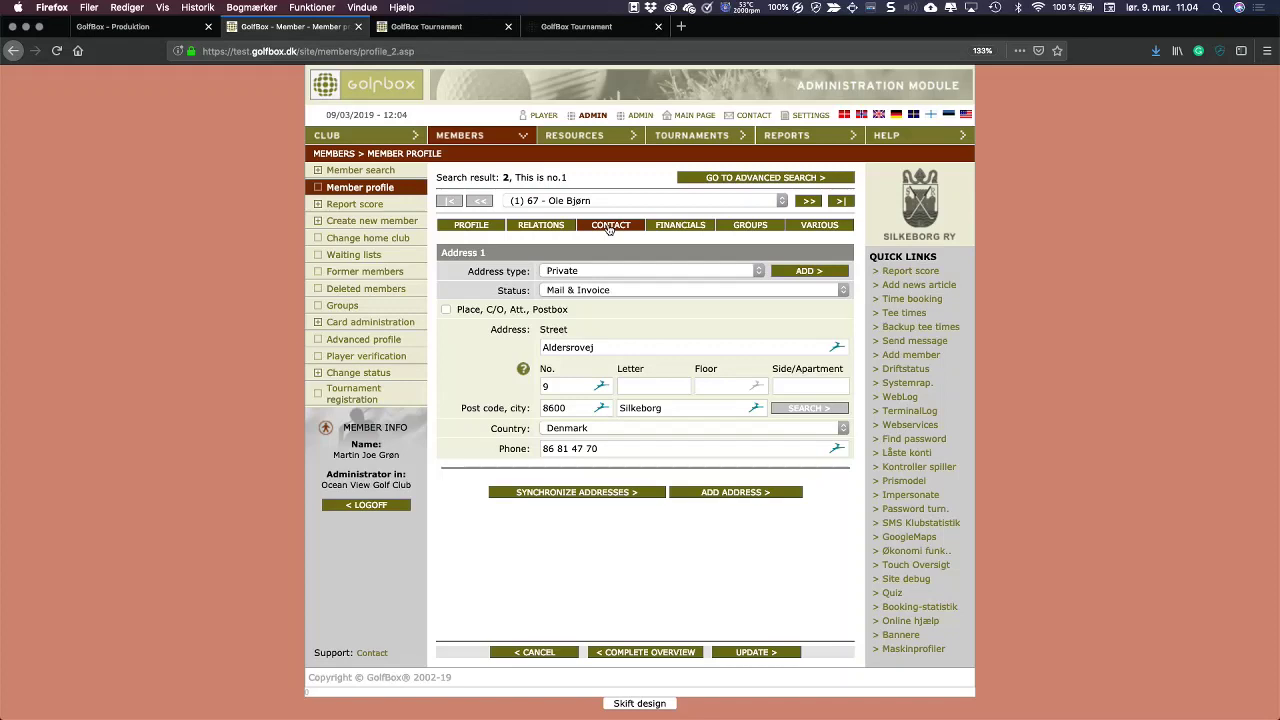
{"action": "left_click", "coordinate": [600, 291]}
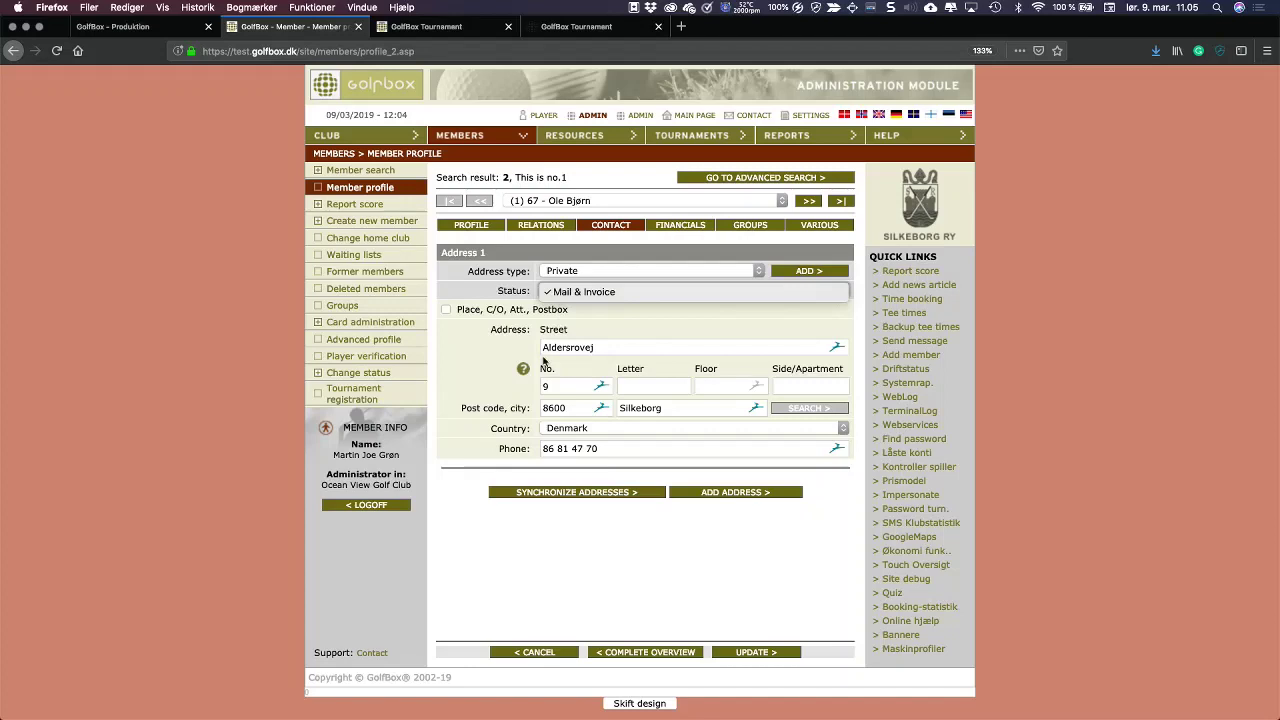
{"action": "key", "text": "Escape"}
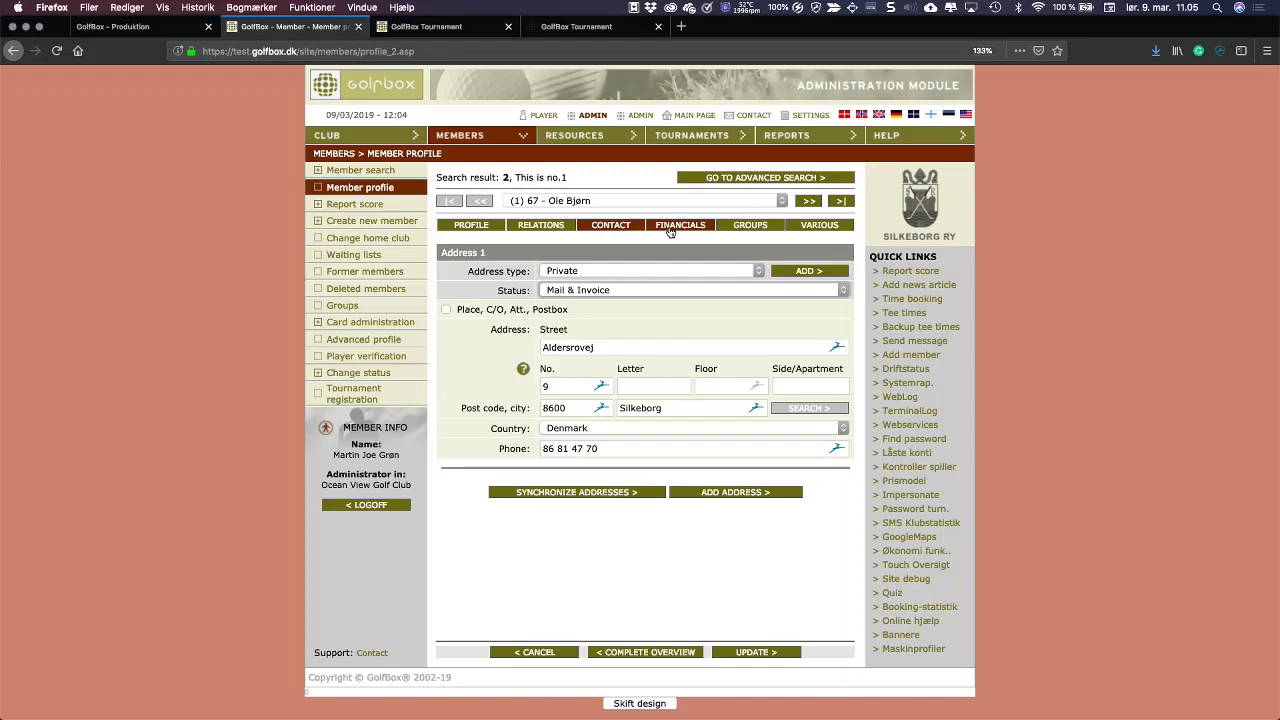
{"action": "left_click", "coordinate": [670, 227]}
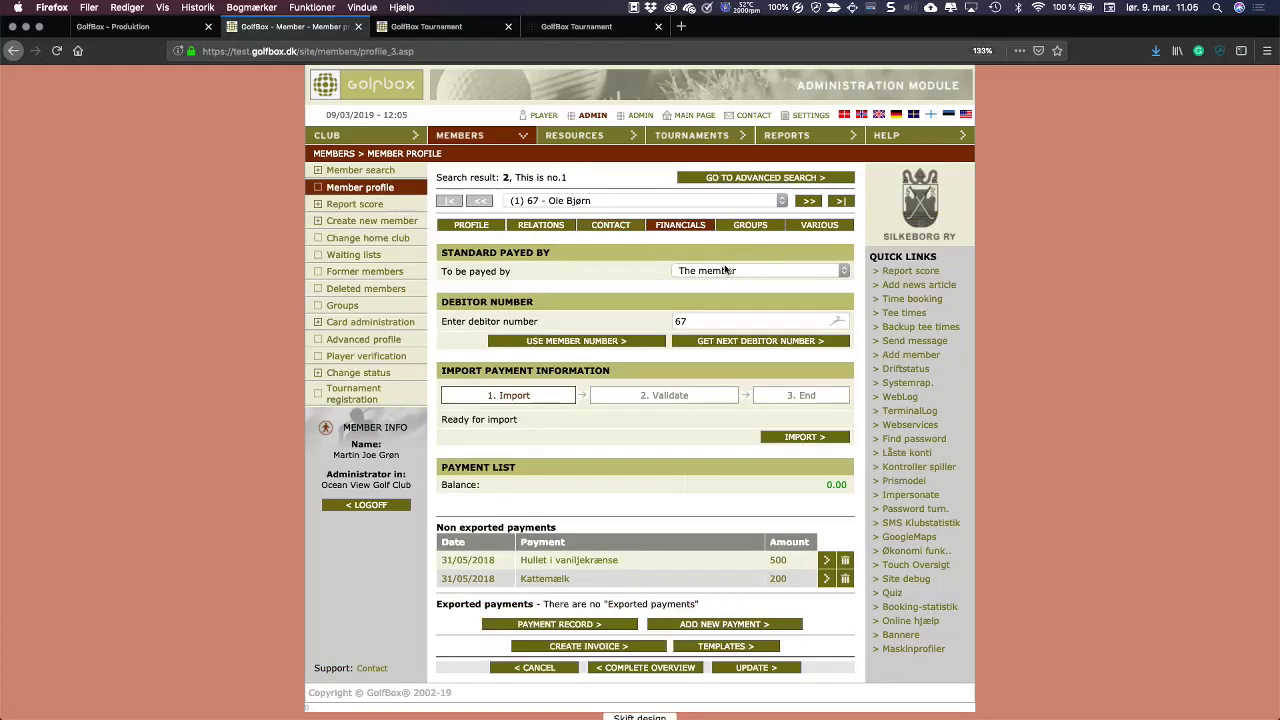
{"action": "left_click", "coordinate": [725, 273]}
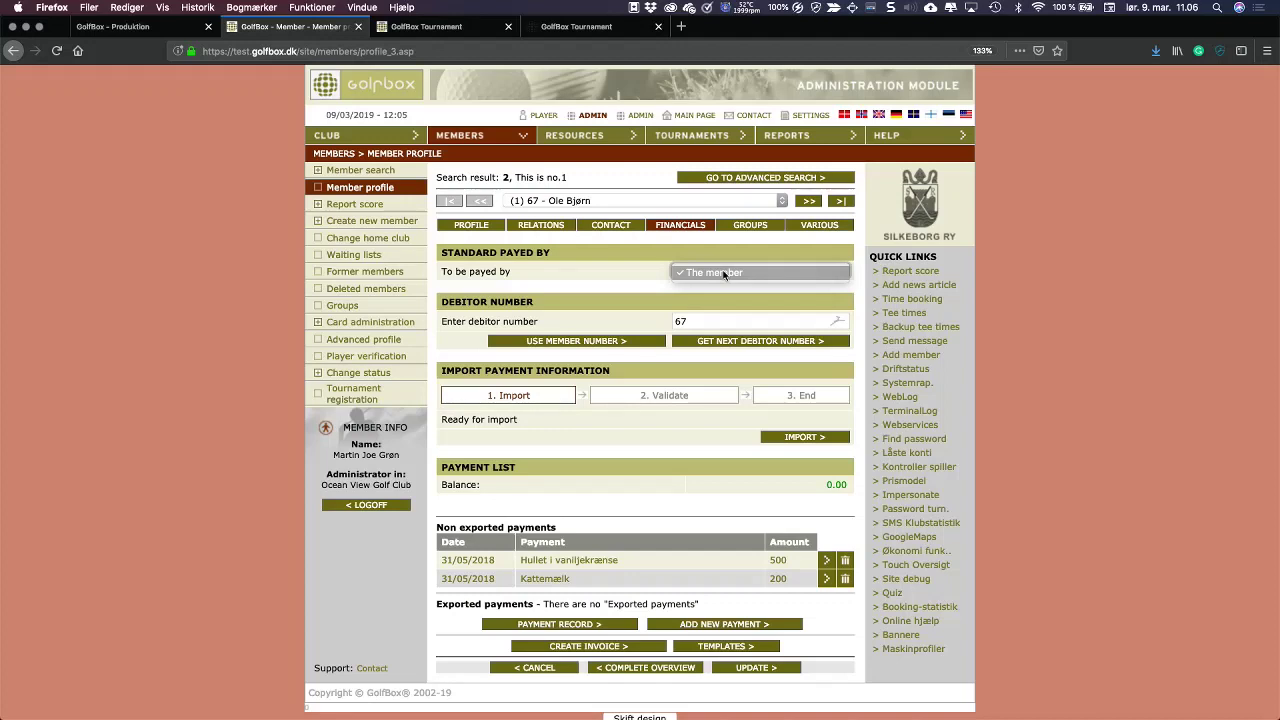
{"action": "left_click", "coordinate": [724, 273]}
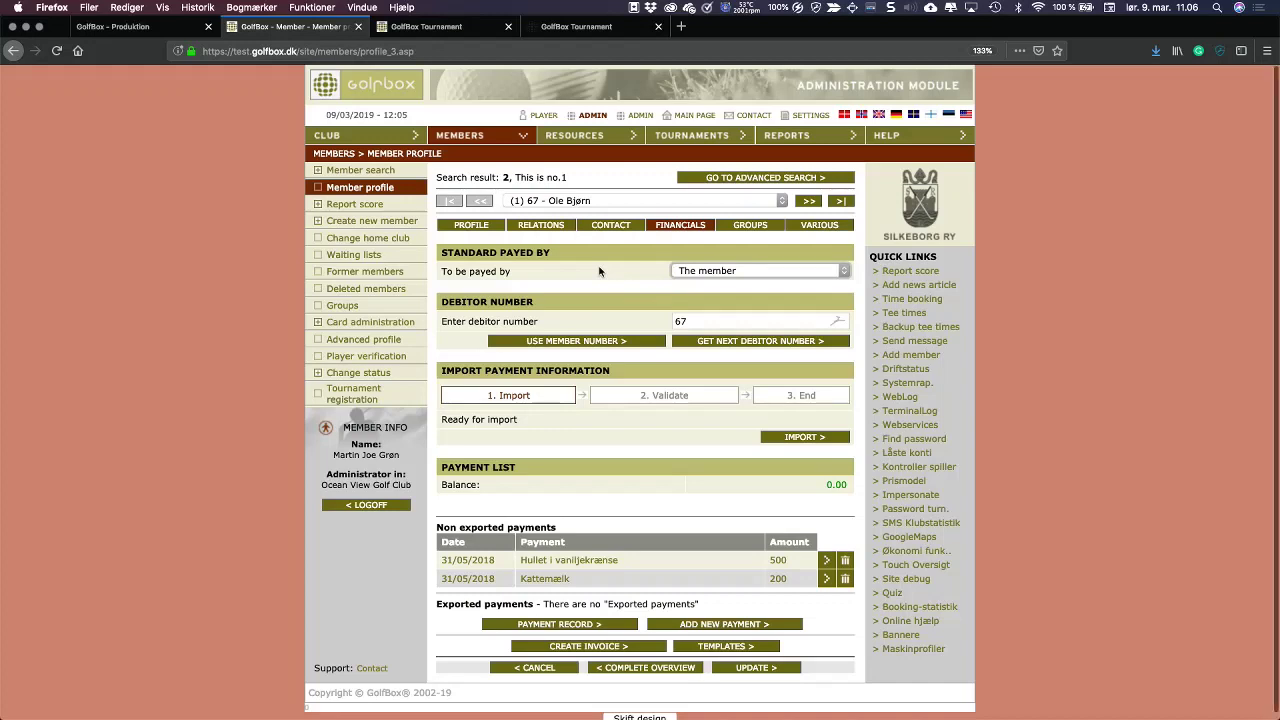
{"action": "scroll", "coordinate": [599, 271], "scroll_direction": "down", "scroll_amount": 1}
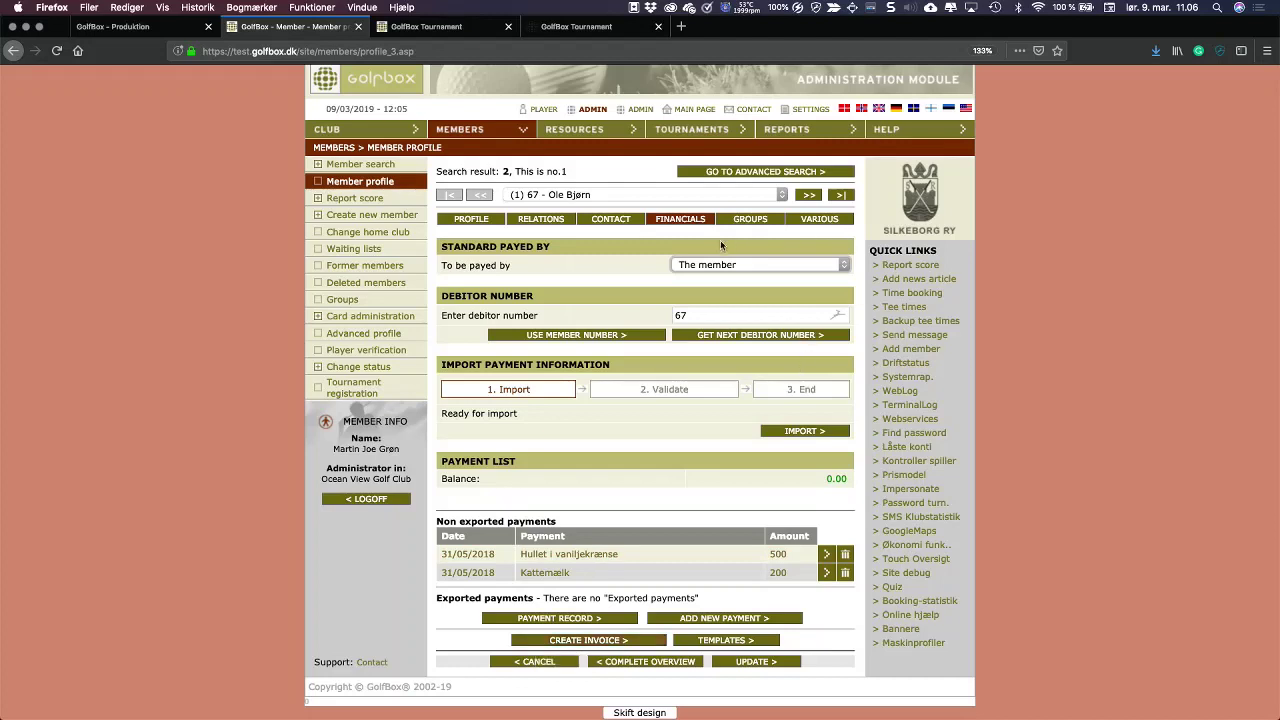
- Open the Groups tab and check the invoice group list, leaving Klub - Senior unchanged
{"action": "left_click", "coordinate": [752, 220]}
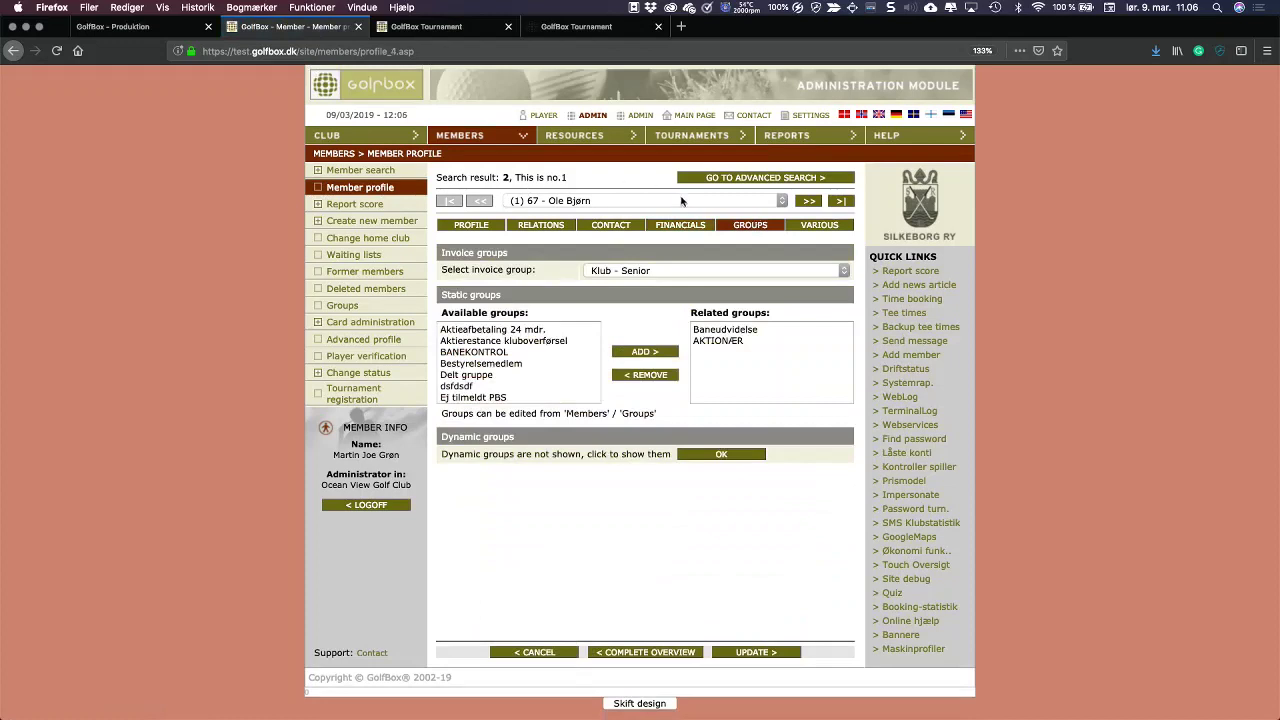
{"action": "left_click", "coordinate": [649, 271]}
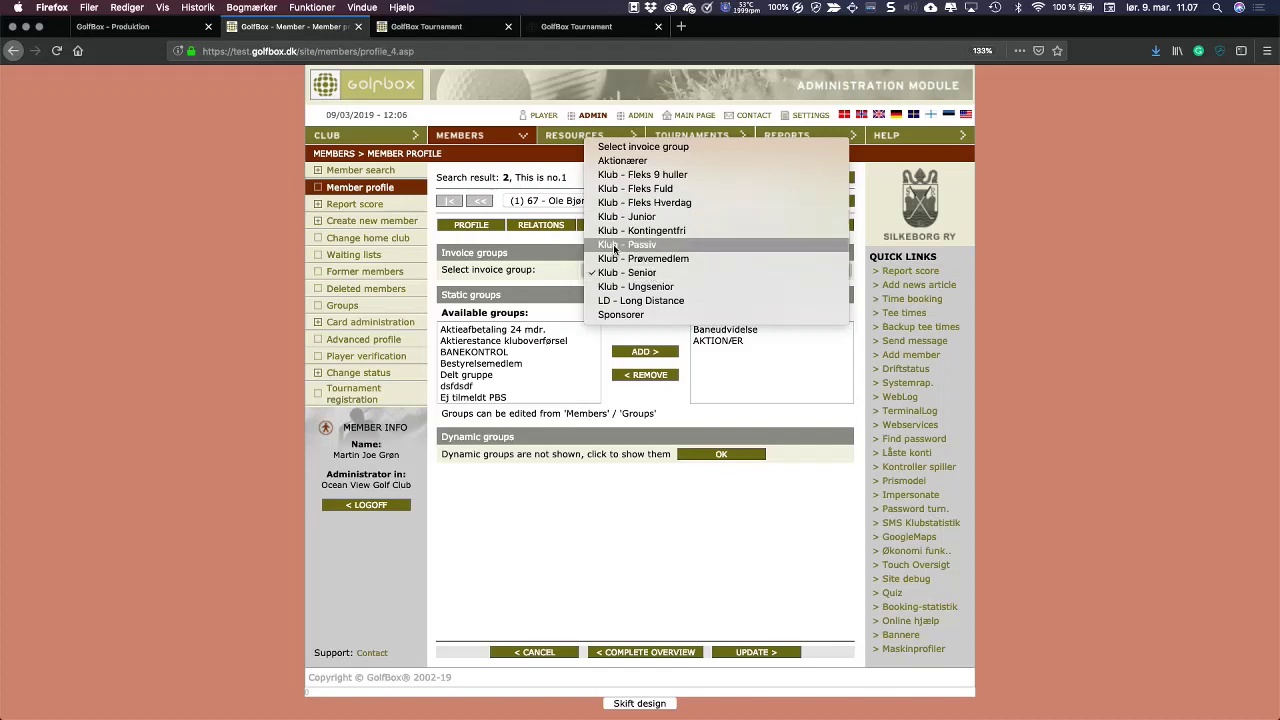
{"action": "left_click", "coordinate": [478, 270]}
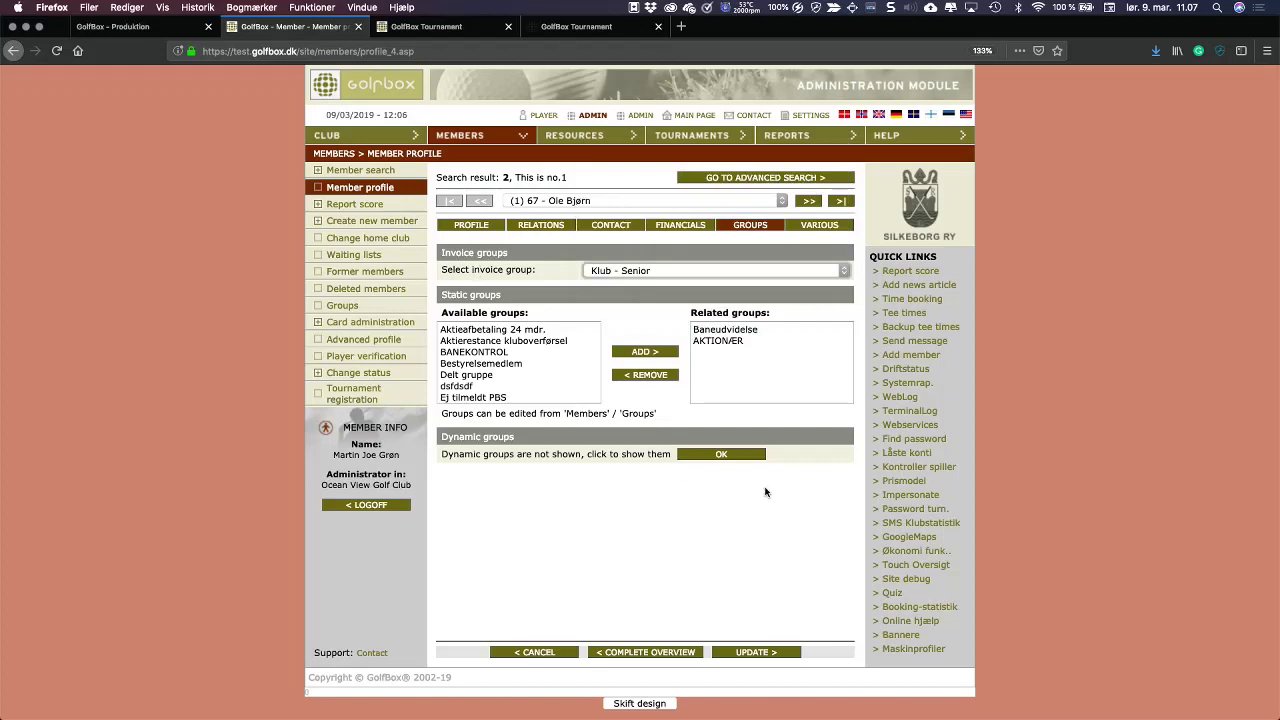
- Browse the Available groups list and select BANEKONTROL
{"action": "left_click", "coordinate": [699, 540]}
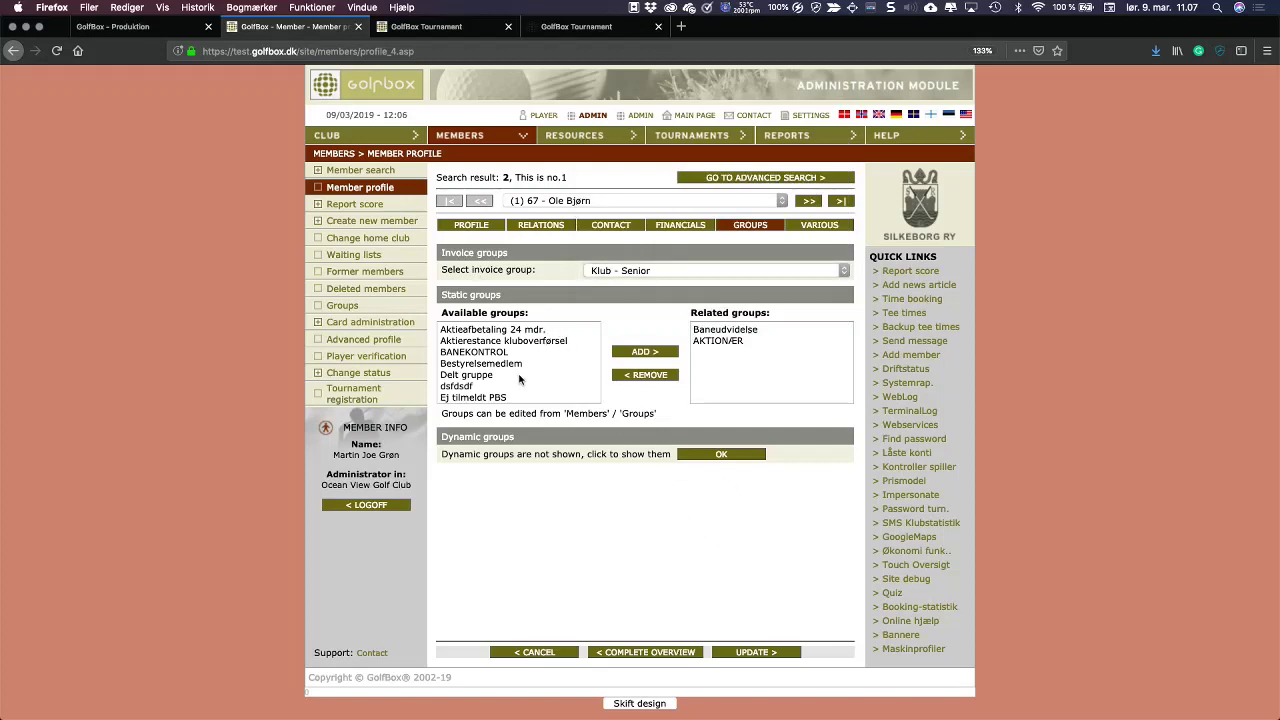
{"action": "scroll", "coordinate": [519, 378], "scroll_direction": "down", "scroll_amount": 3}
{"action": "scroll", "coordinate": [519, 378], "scroll_direction": "down", "scroll_amount": 3}
{"action": "scroll", "coordinate": [519, 378], "scroll_direction": "up", "scroll_amount": 10}
{"action": "left_click", "coordinate": [484, 342]}
{"action": "left_click", "coordinate": [452, 364]}
{"action": "left_click", "coordinate": [457, 353]}
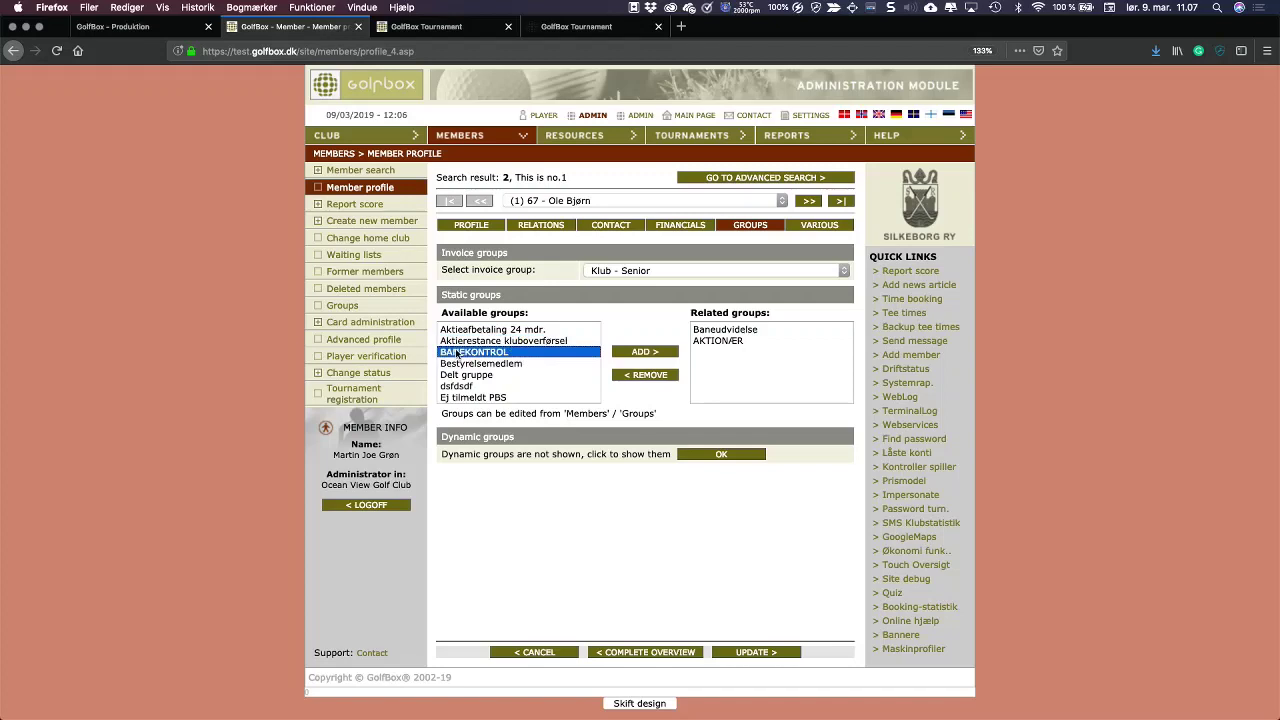
{"action": "left_click", "coordinate": [530, 551]}
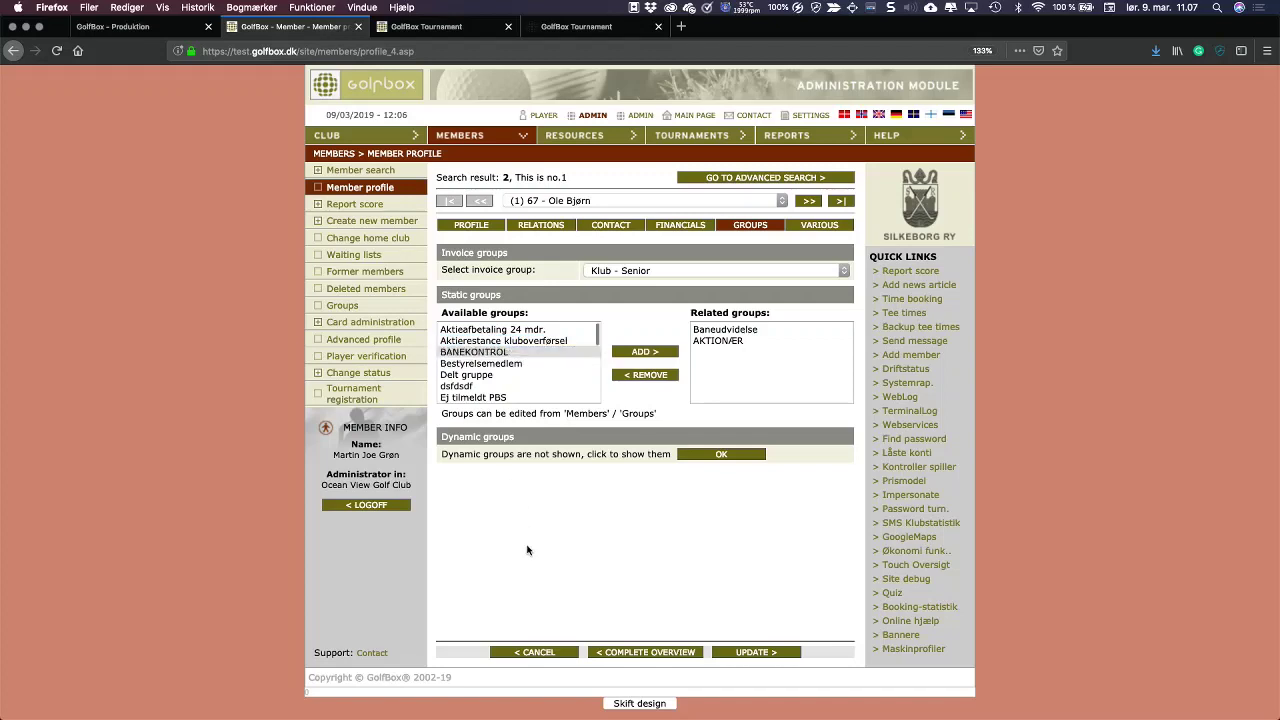
- Review the member's Various settings, then bring up an empty Members Advanced Search form
{"action": "left_click", "coordinate": [819, 226]}
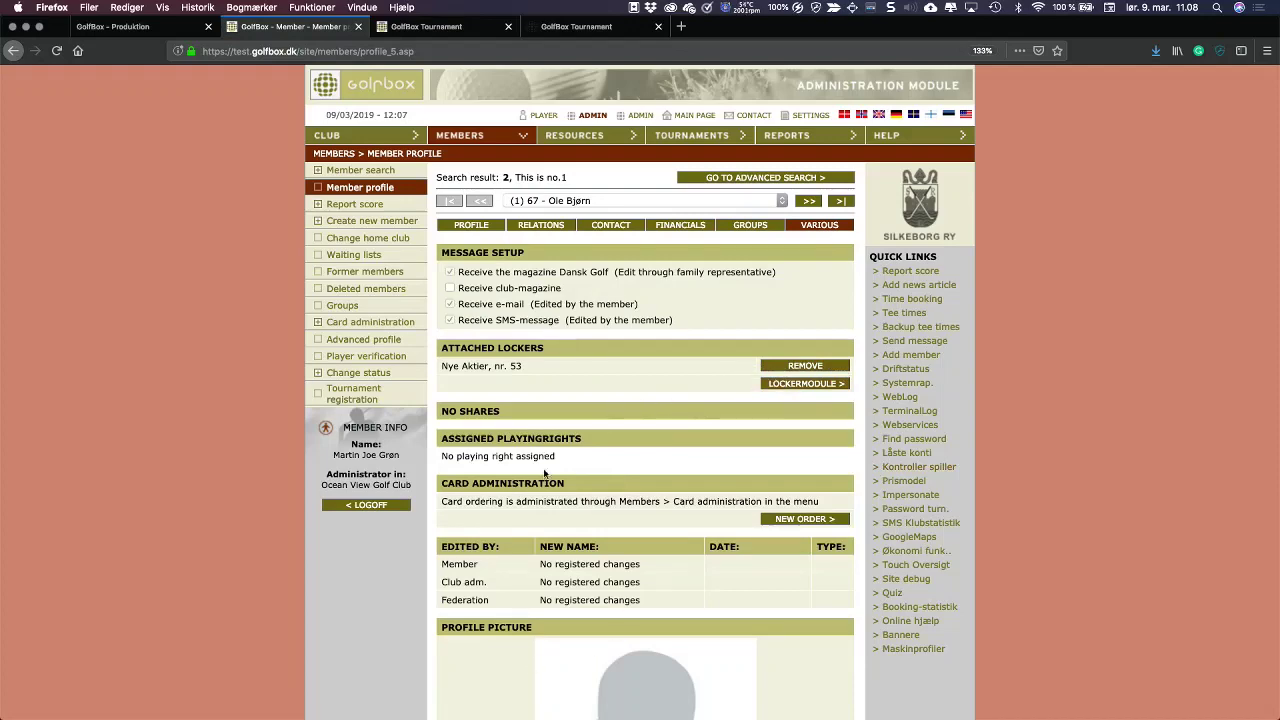
{"action": "scroll", "coordinate": [545, 473], "scroll_direction": "down", "scroll_amount": 6}
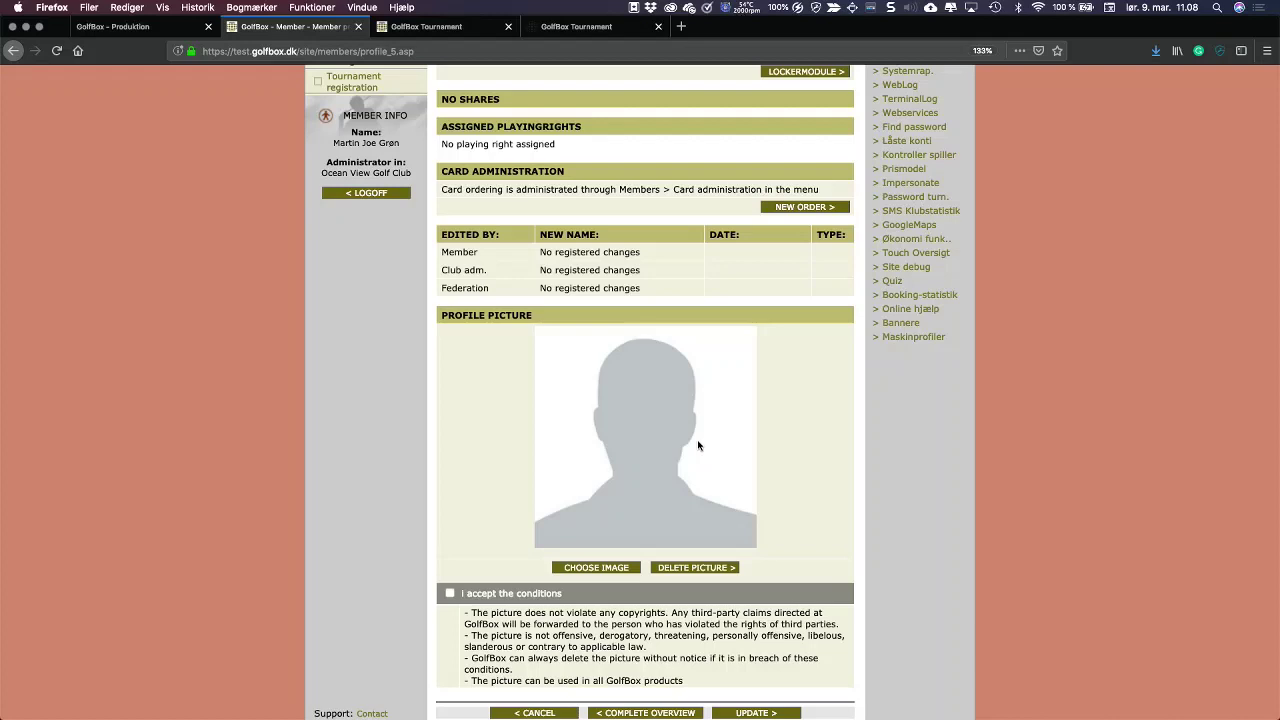
{"action": "scroll", "coordinate": [698, 445], "scroll_direction": "down", "scroll_amount": 2}
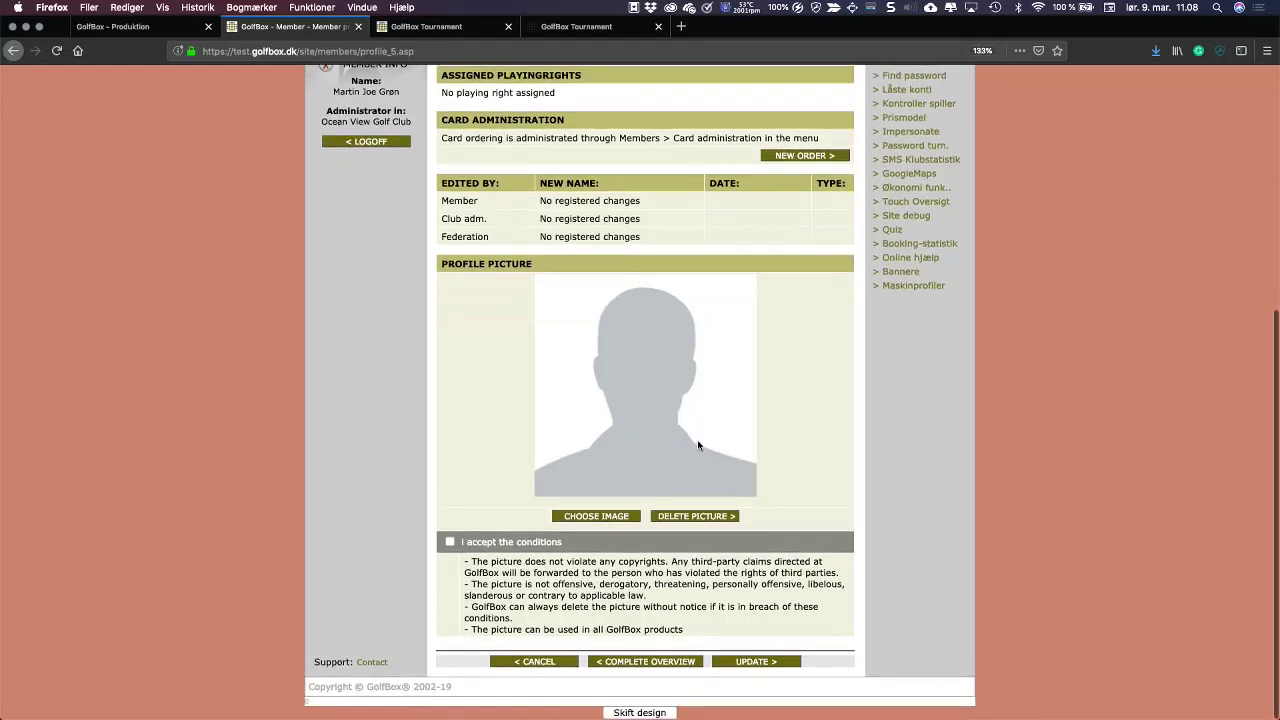
{"action": "scroll", "coordinate": [698, 445], "scroll_direction": "up", "scroll_amount": 6}
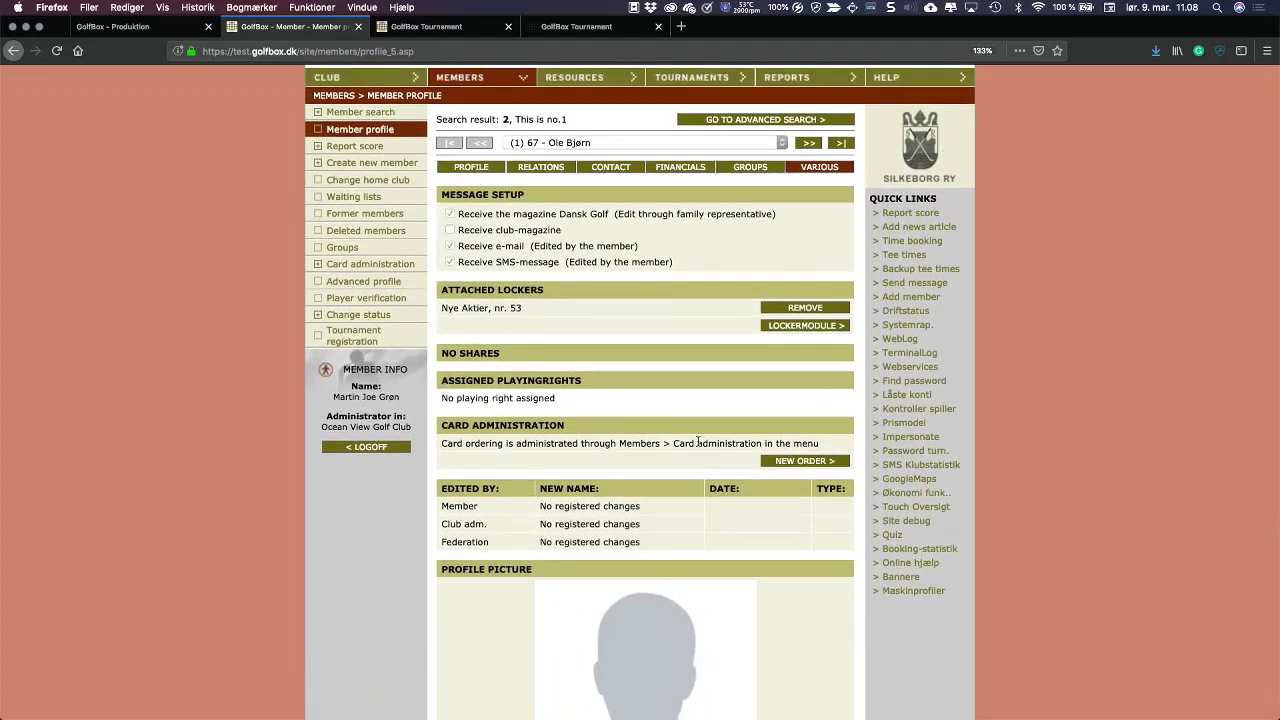
{"action": "scroll", "coordinate": [698, 445], "scroll_direction": "up", "scroll_amount": 2}
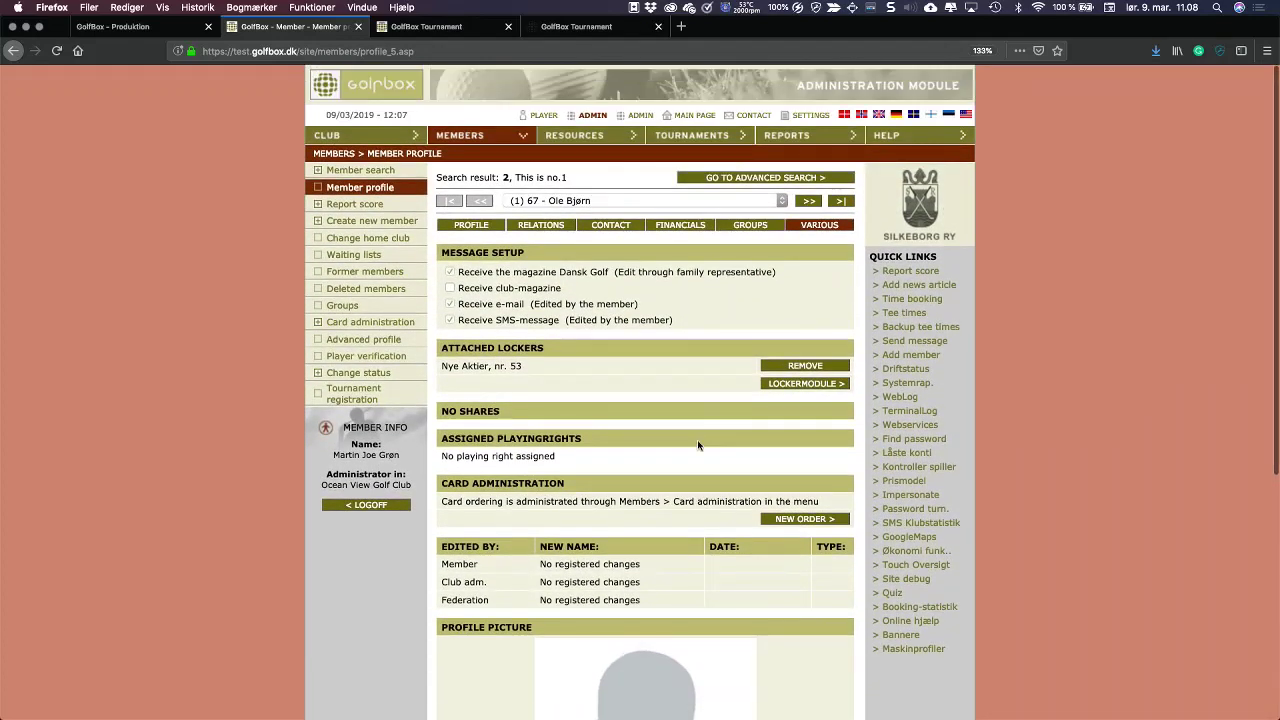
{"action": "left_click", "coordinate": [491, 137]}
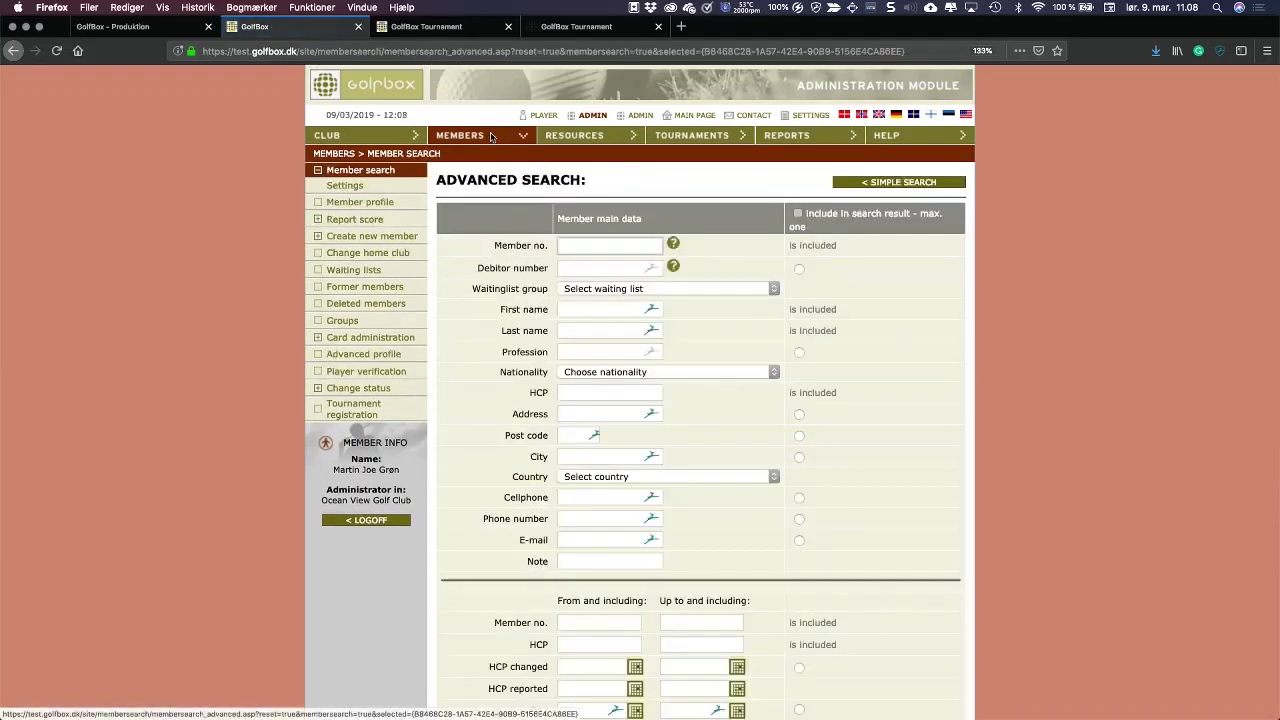
{"action": "key", "text": "super+Tab"}
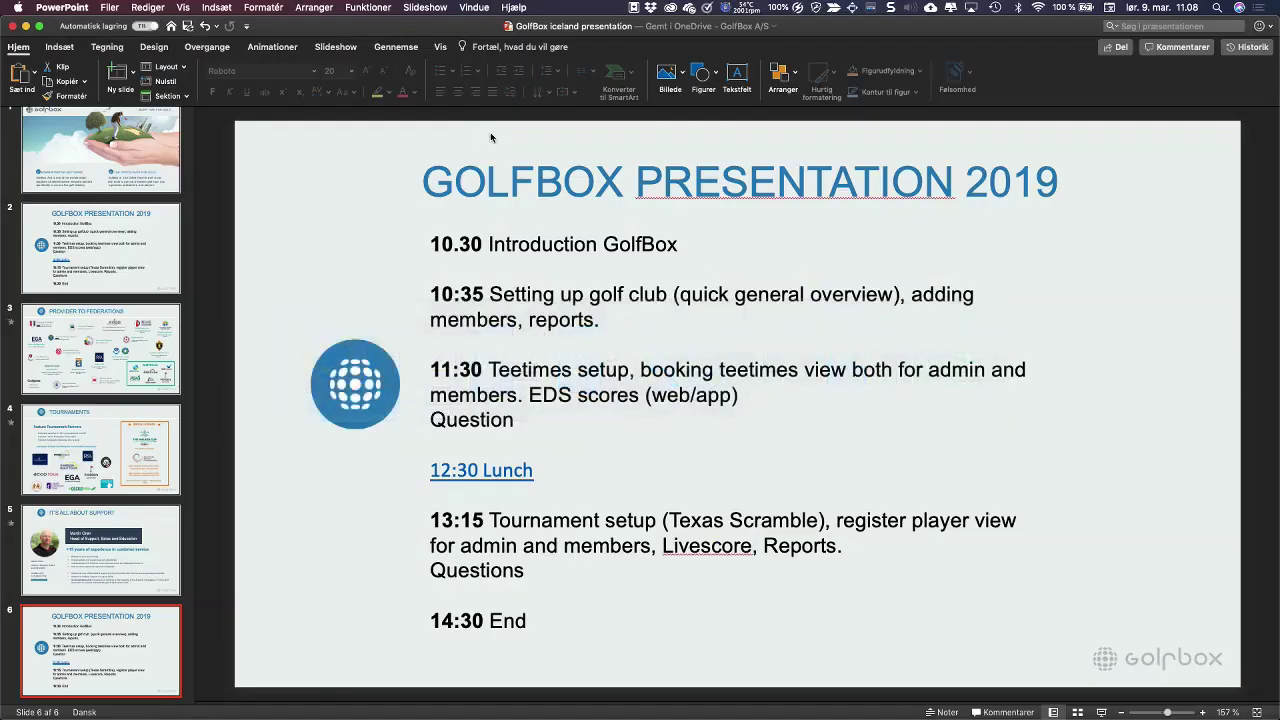
{"action": "key", "text": "super+Tab"}
{"action": "key", "text": "super+Tab"}
{"action": "key", "text": "super+Tab"}
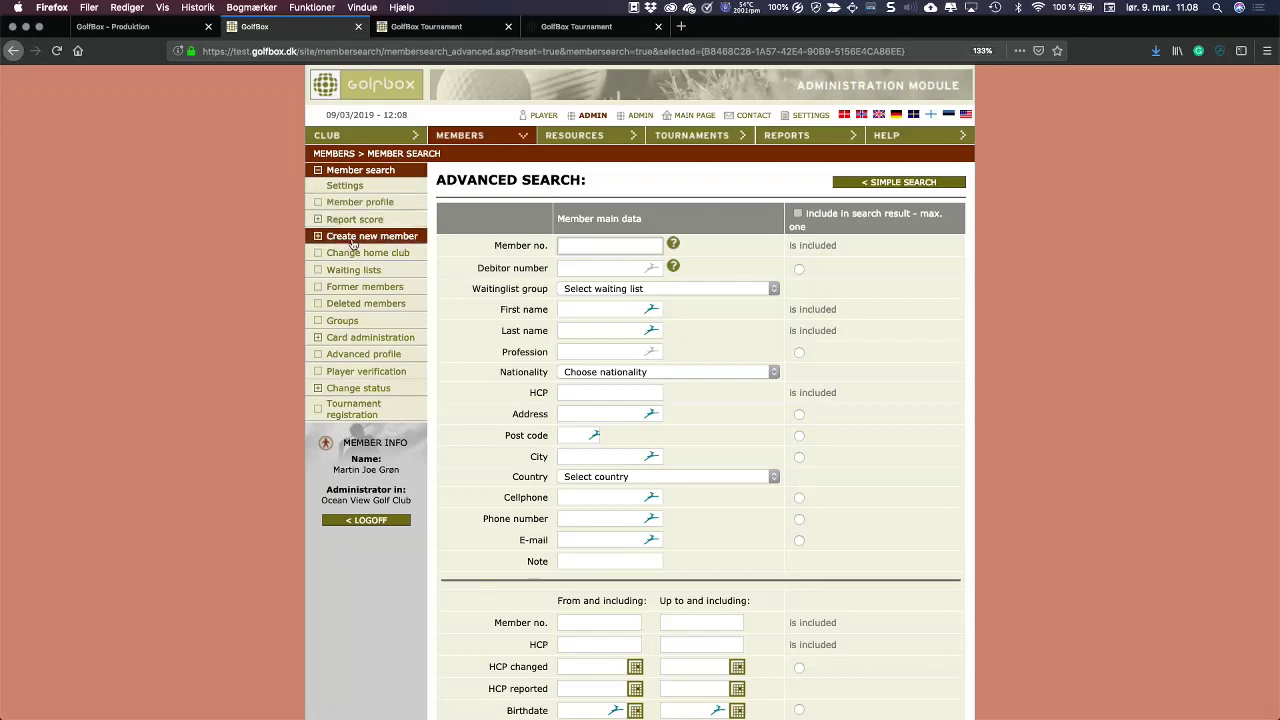
- Start a new member and compare the First available, range and next-in-line number options
{"action": "left_click", "coordinate": [351, 237]}
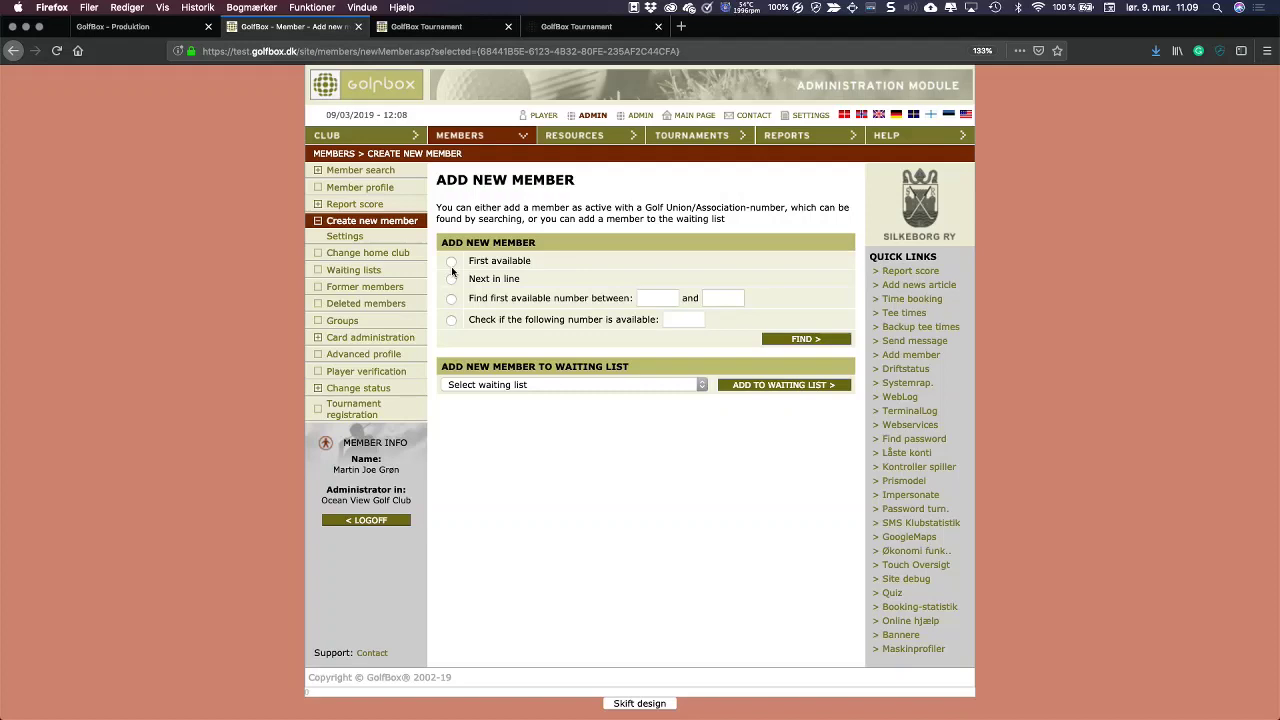
{"action": "left_click", "coordinate": [451, 261]}
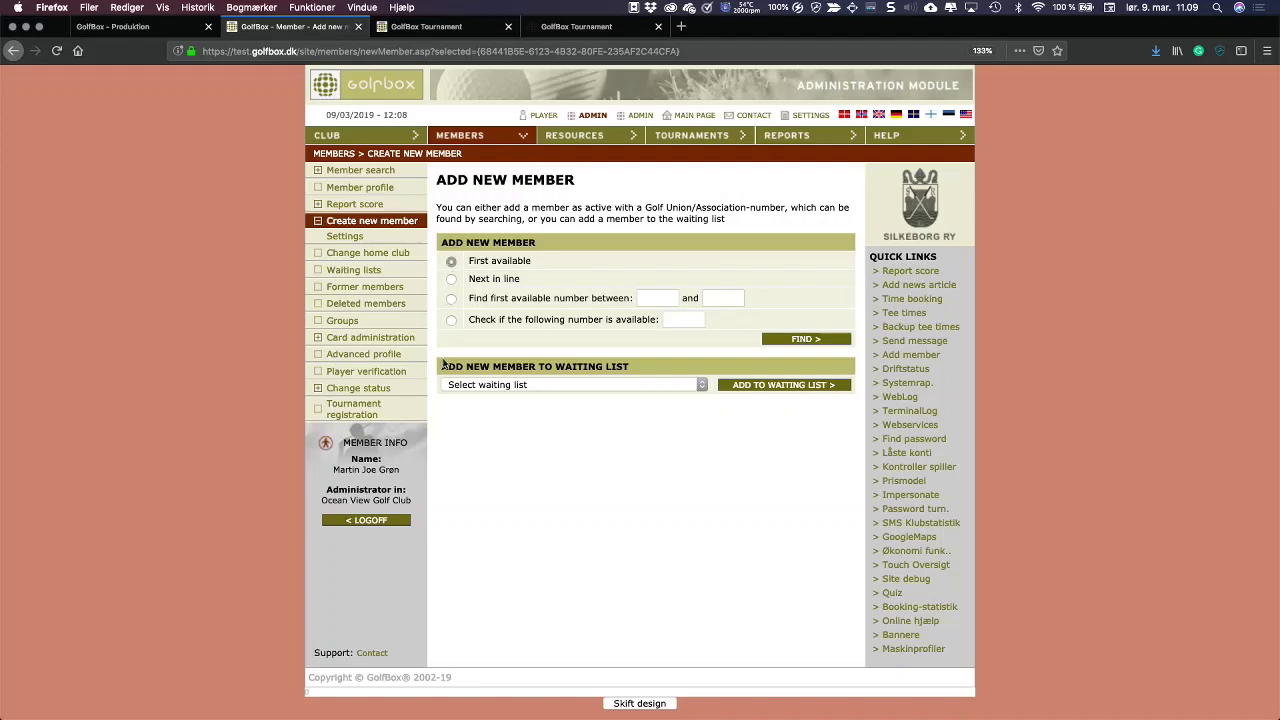
{"action": "left_click", "coordinate": [452, 300]}
{"action": "left_click", "coordinate": [452, 300]}
{"action": "left_click", "coordinate": [452, 278]}
{"action": "left_click", "coordinate": [452, 299]}
{"action": "left_click", "coordinate": [452, 300]}
{"action": "left_click", "coordinate": [493, 281]}
- Find the first available member number, 32, and add the new member with it
{"action": "left_click", "coordinate": [791, 341]}
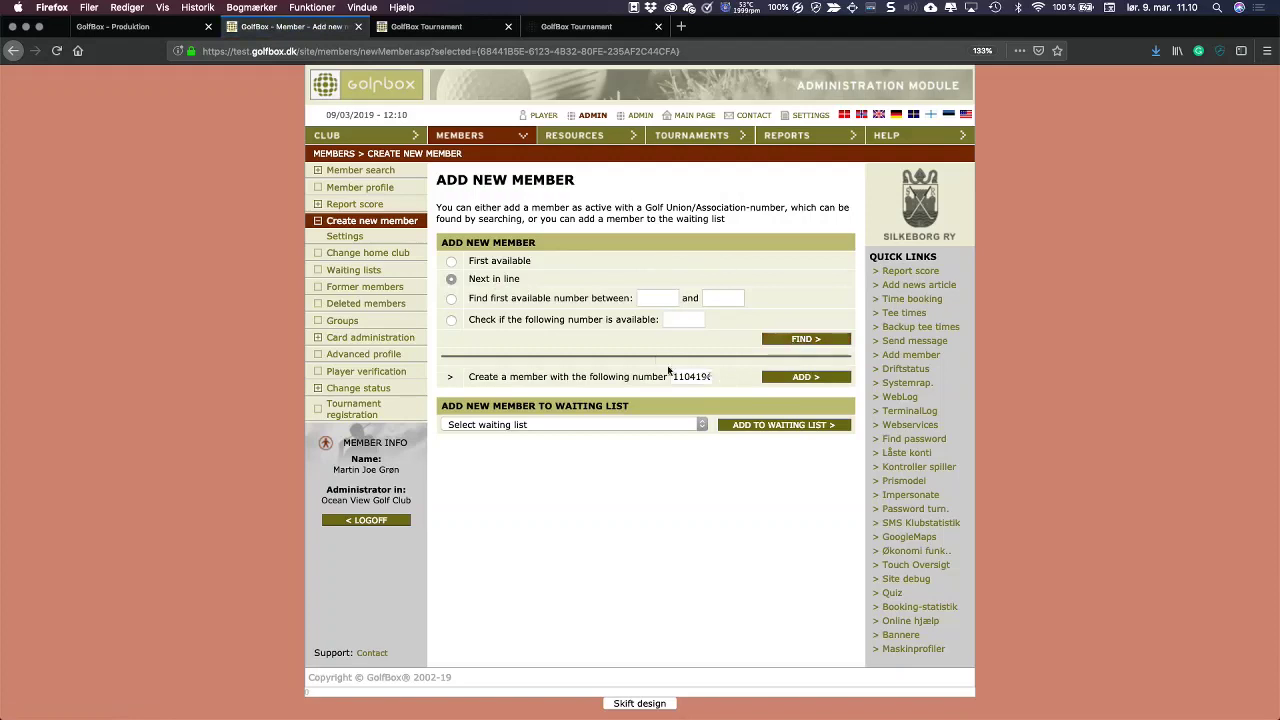
{"action": "left_click", "coordinate": [691, 377]}
{"action": "type", "text": "9"}
{"action": "left_click", "coordinate": [501, 263]}
{"action": "left_click", "coordinate": [801, 339]}
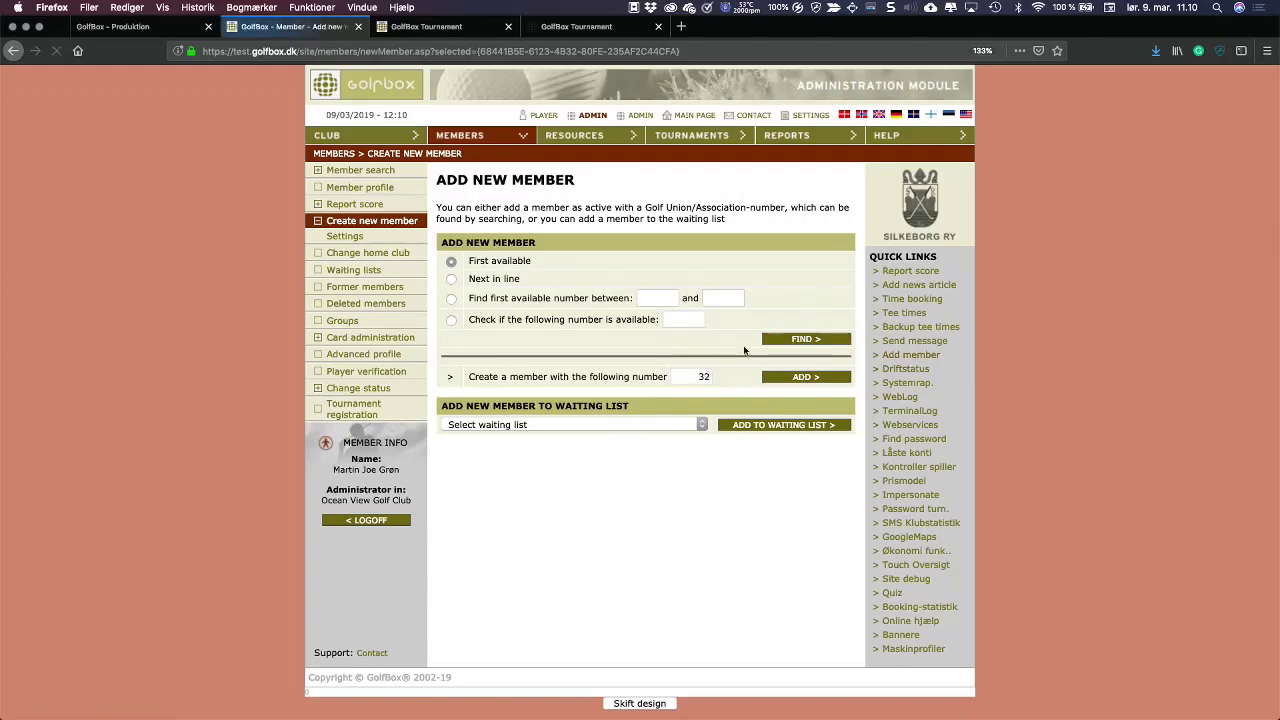
{"action": "left_click", "coordinate": [800, 377]}
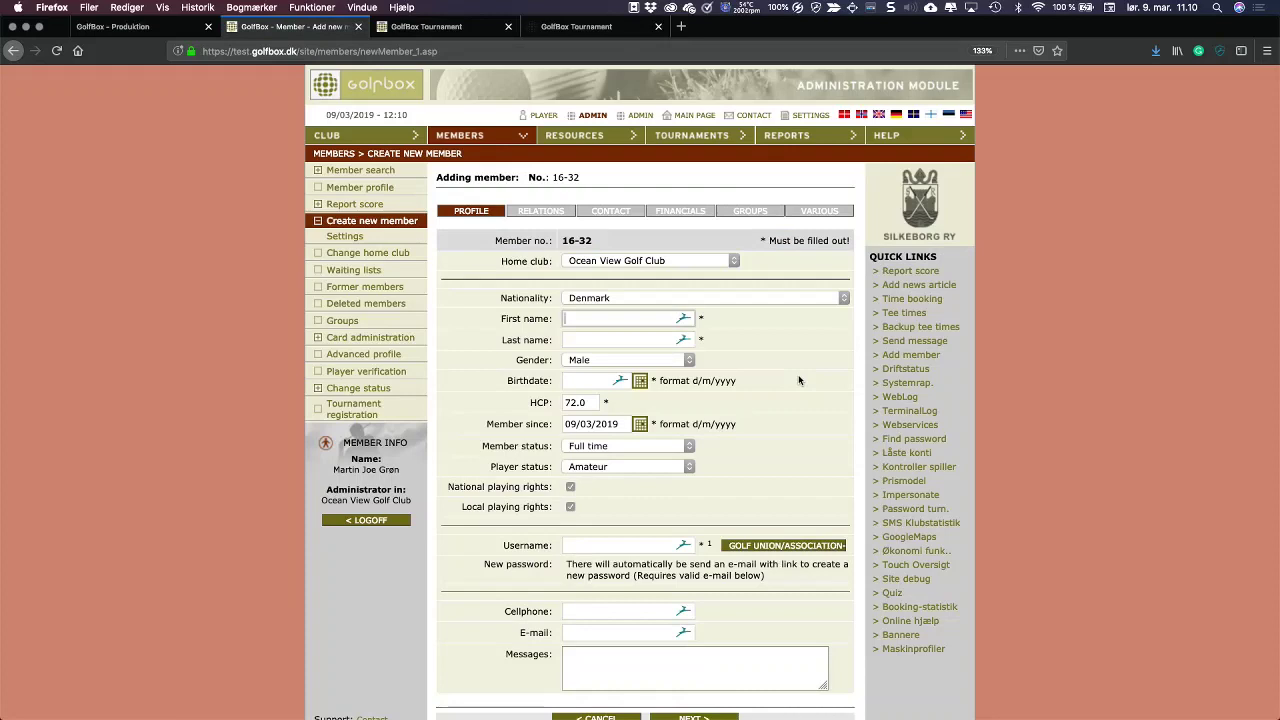
- Review the Adding member profile form for No. 16-32, then go to Waiting Lists
{"action": "scroll", "coordinate": [798, 379], "scroll_direction": "down", "scroll_amount": 2}
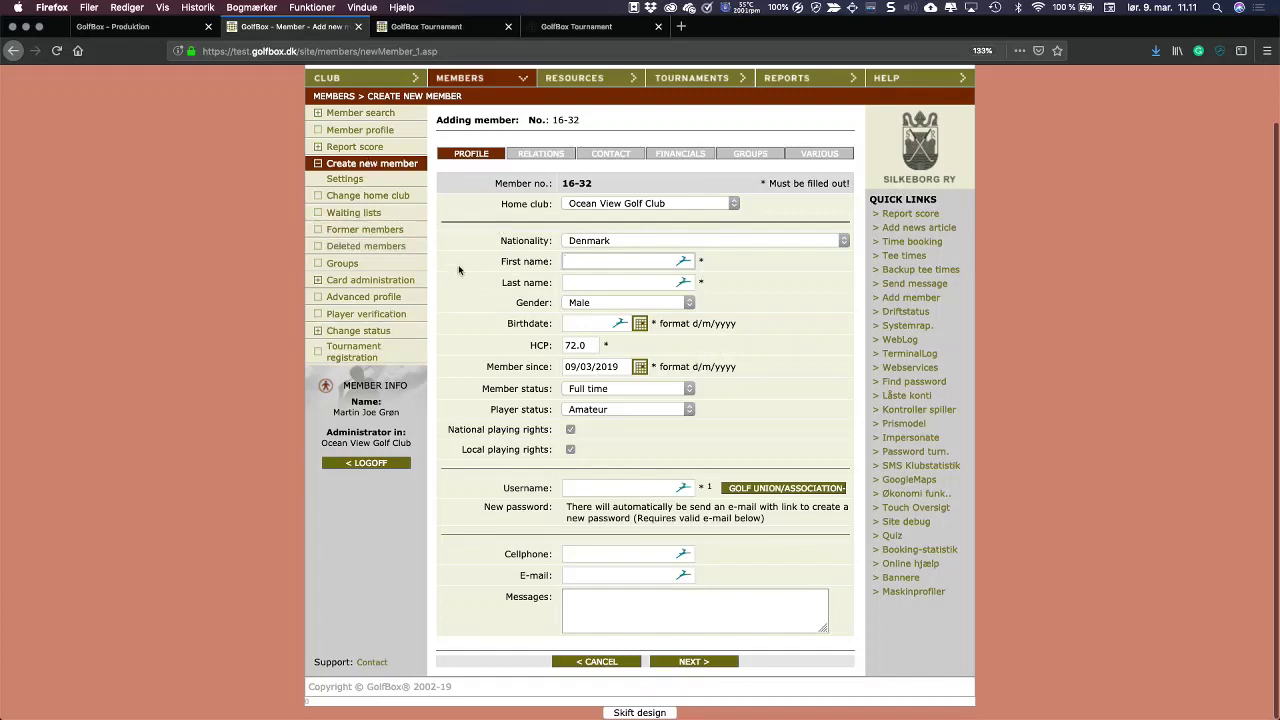
{"action": "left_click", "coordinate": [352, 214]}
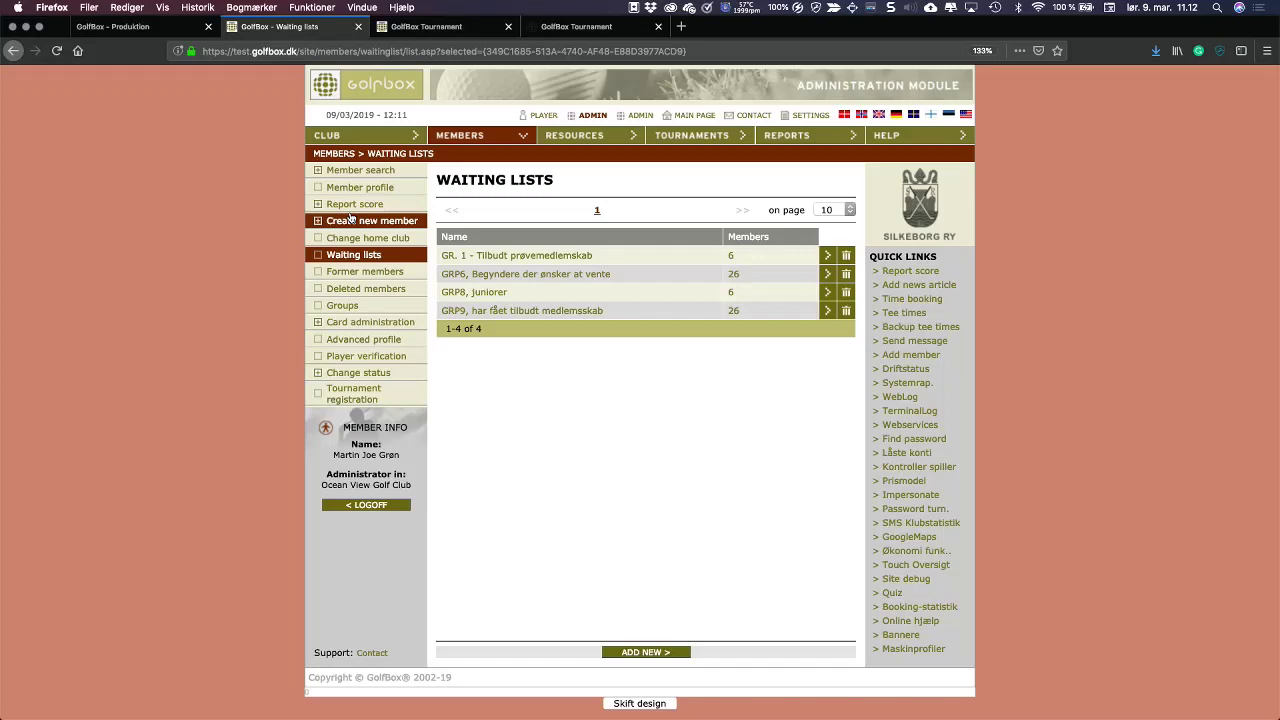
- Open the GRP6 waiting list and the first member's activation, then show the 236 former members
{"action": "left_click", "coordinate": [576, 283]}
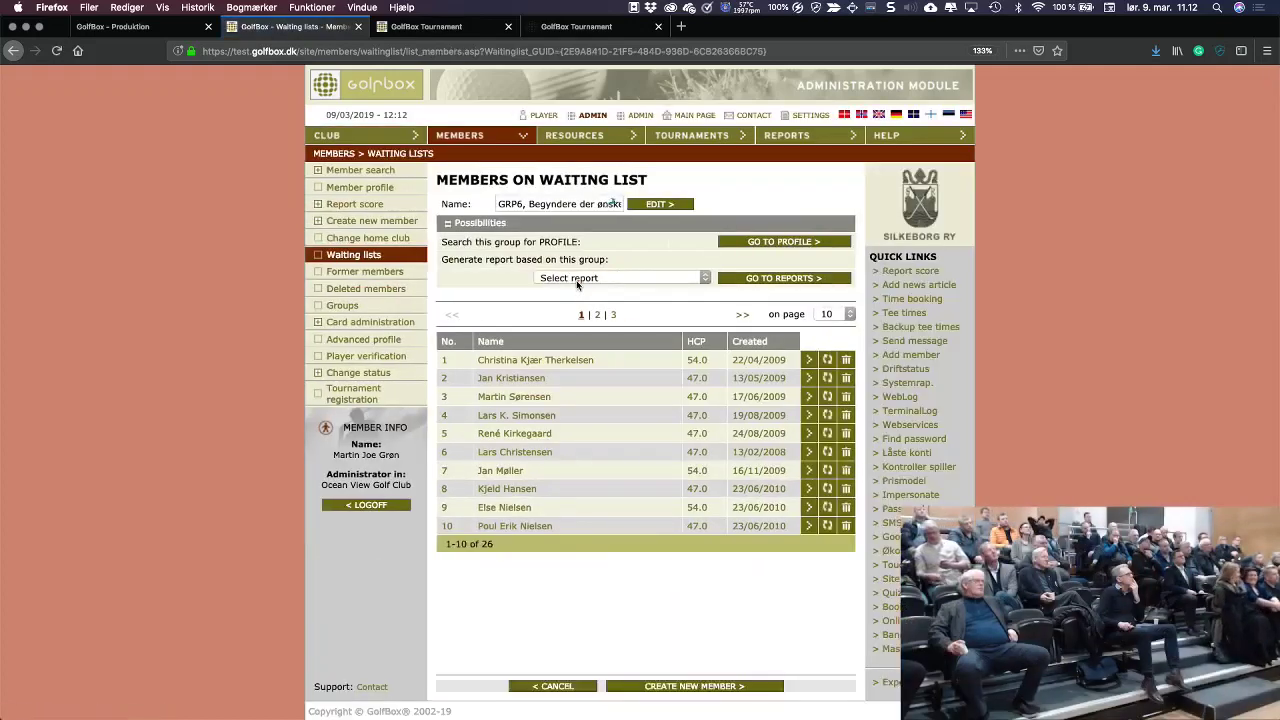
{"action": "left_click", "coordinate": [576, 364]}
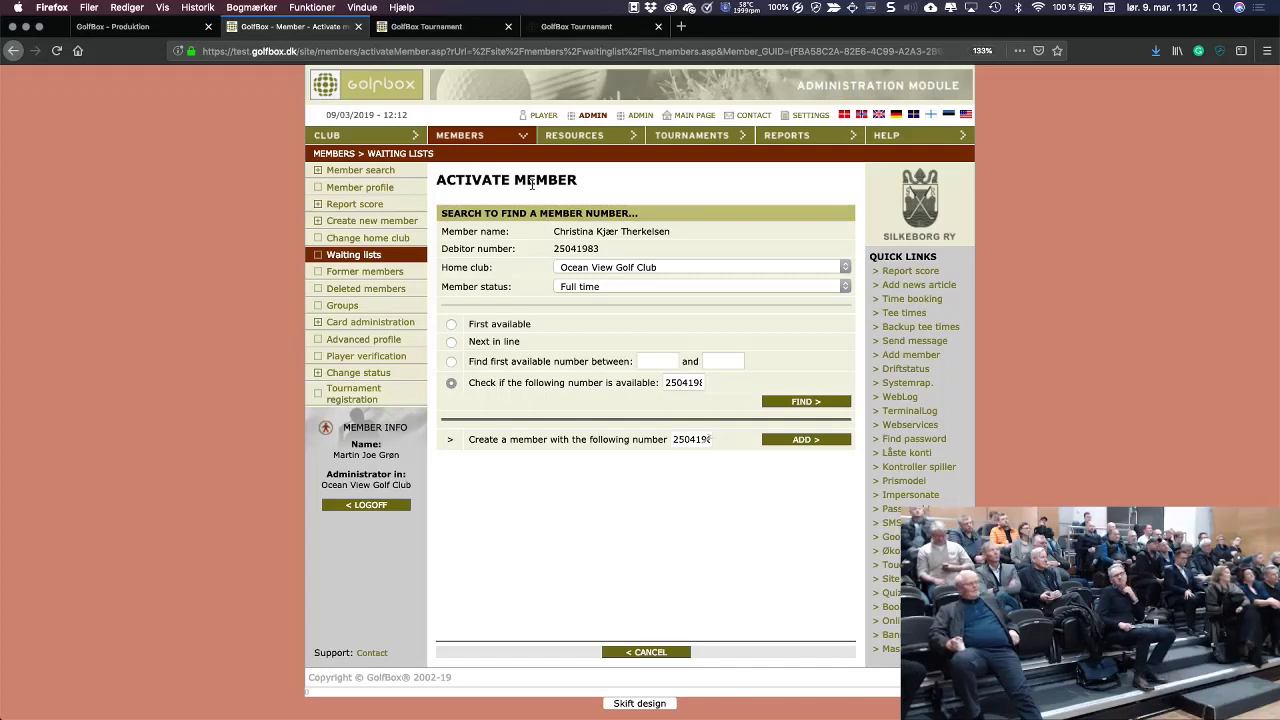
{"action": "left_click", "coordinate": [378, 272]}
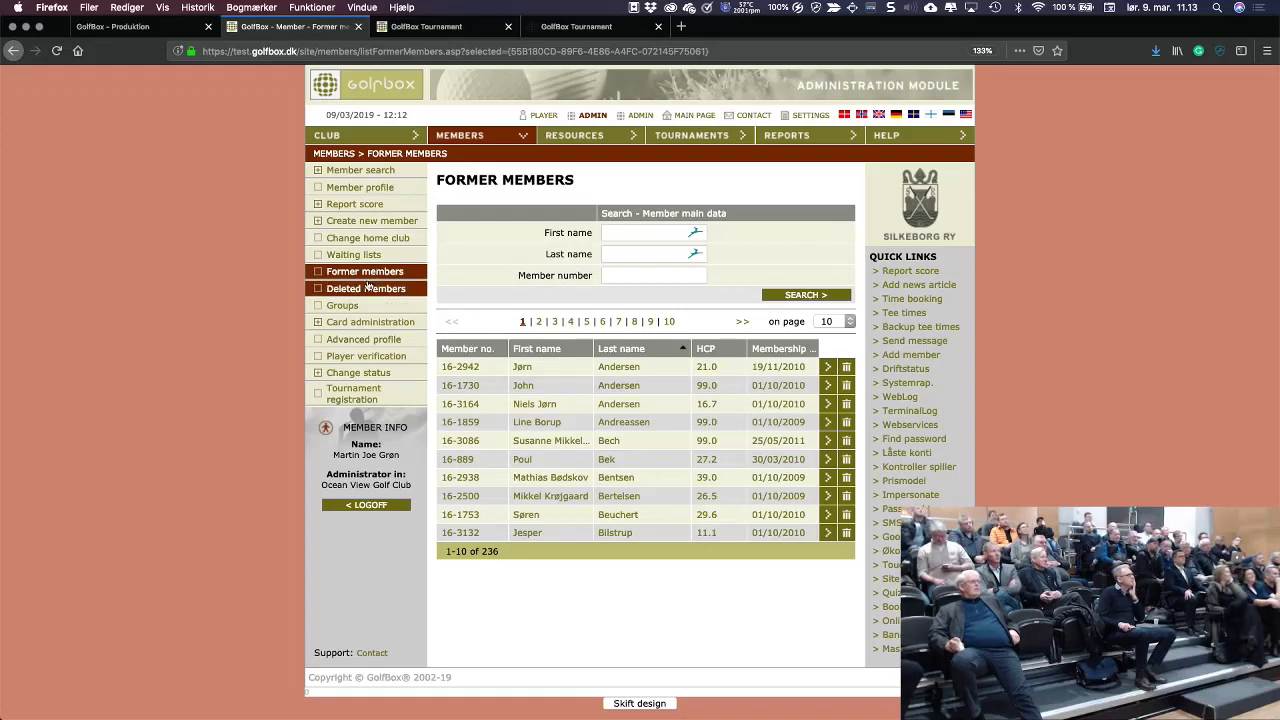
- Show the Deleted Members page listing 493 deleted members with their deletion dates
{"action": "left_click", "coordinate": [368, 287]}
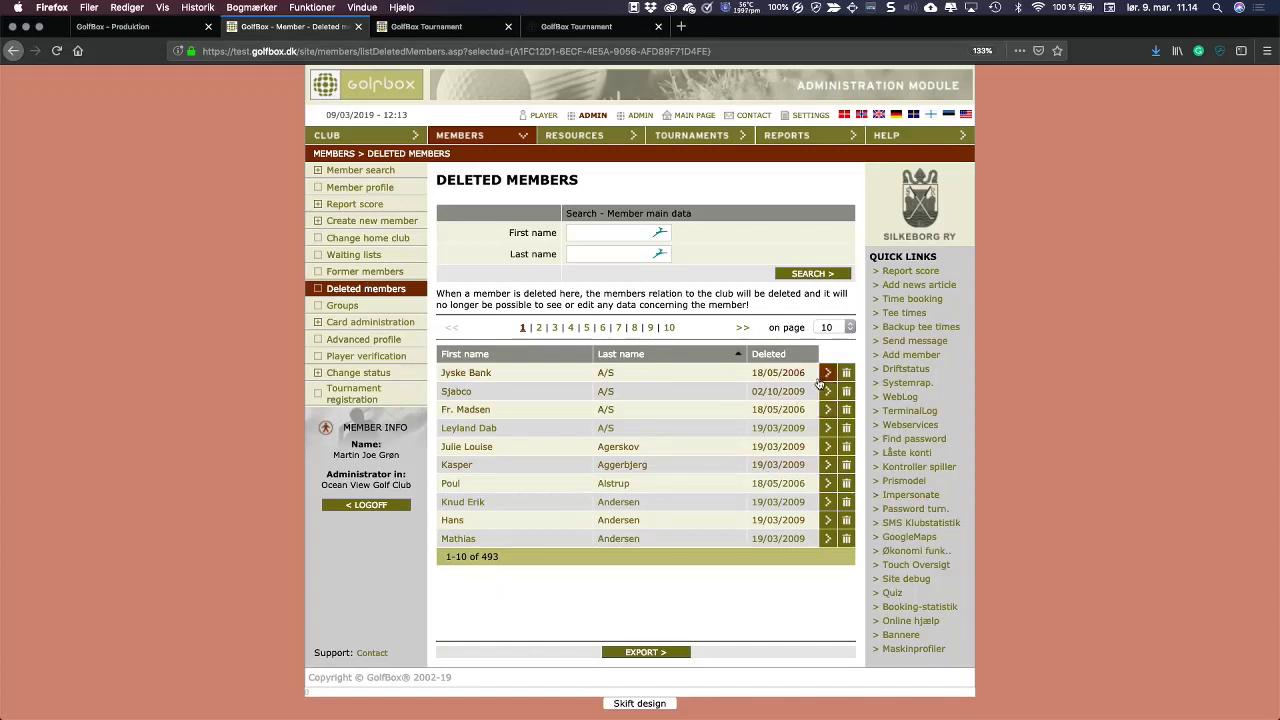
- Show the Groups overview of 23 static groups, including AKTIONÆR with 1693 members
{"action": "left_click", "coordinate": [373, 305]}
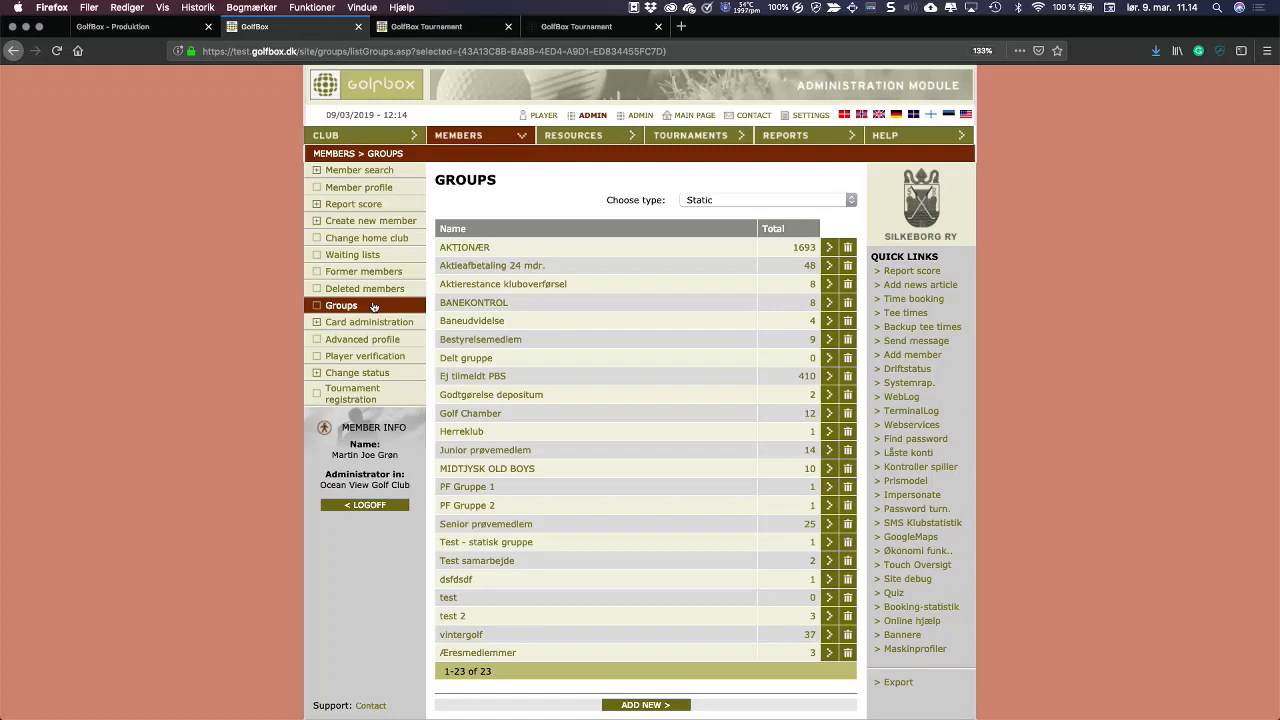
- Change the group type from Static to Dynamic to list groups like All active and Female
{"action": "scroll", "coordinate": [547, 436], "scroll_direction": "down", "scroll_amount": 1}
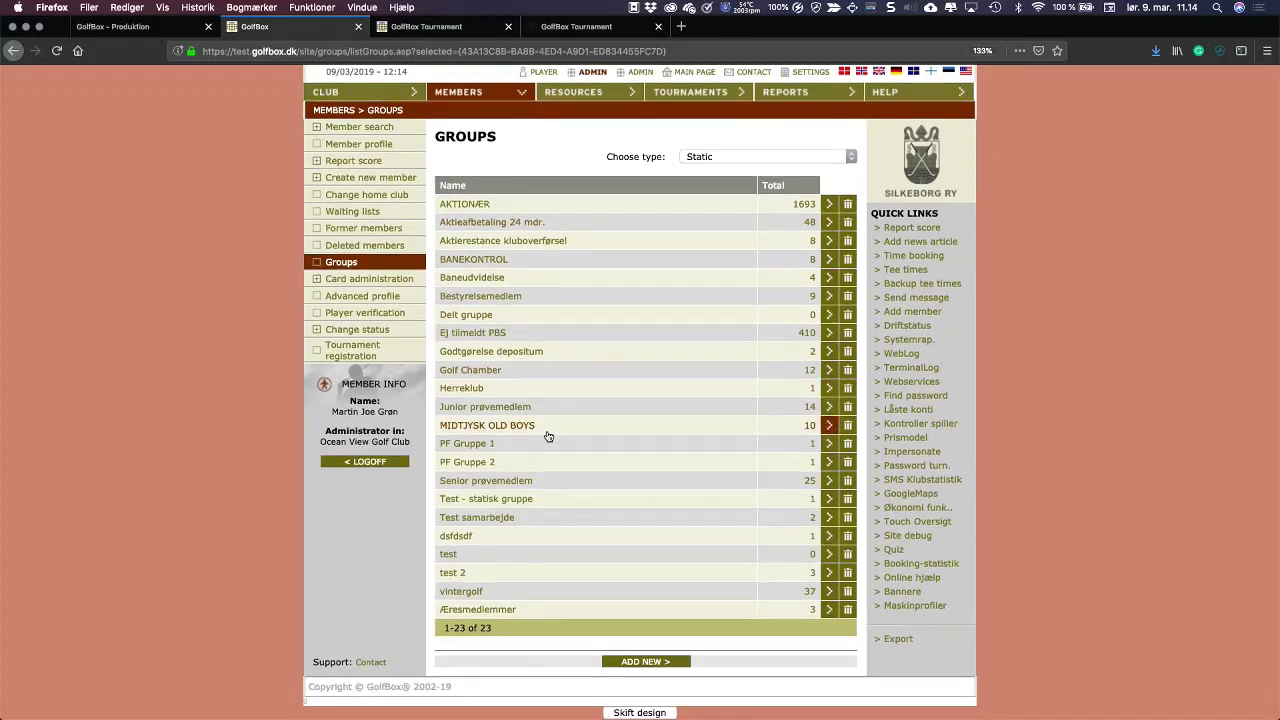
{"action": "left_click", "coordinate": [727, 163]}
{"action": "left_click", "coordinate": [712, 170]}
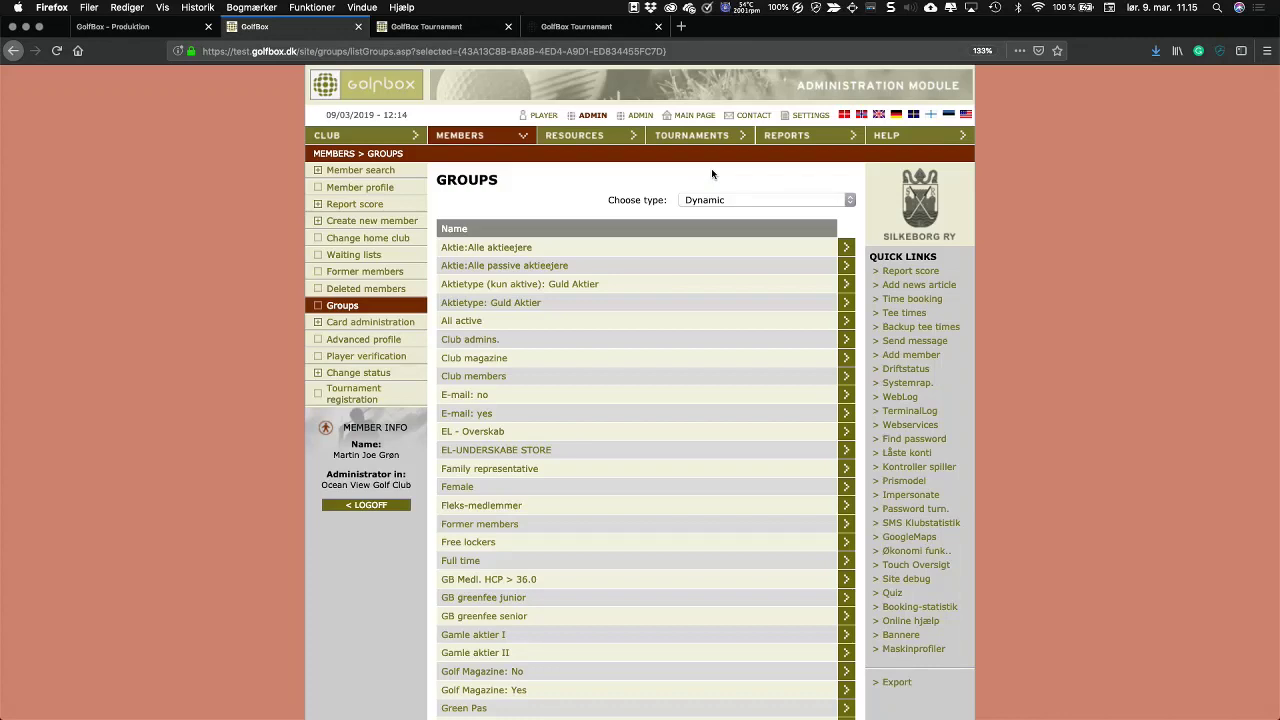
{"action": "scroll", "coordinate": [712, 174], "scroll_direction": "down", "scroll_amount": 4}
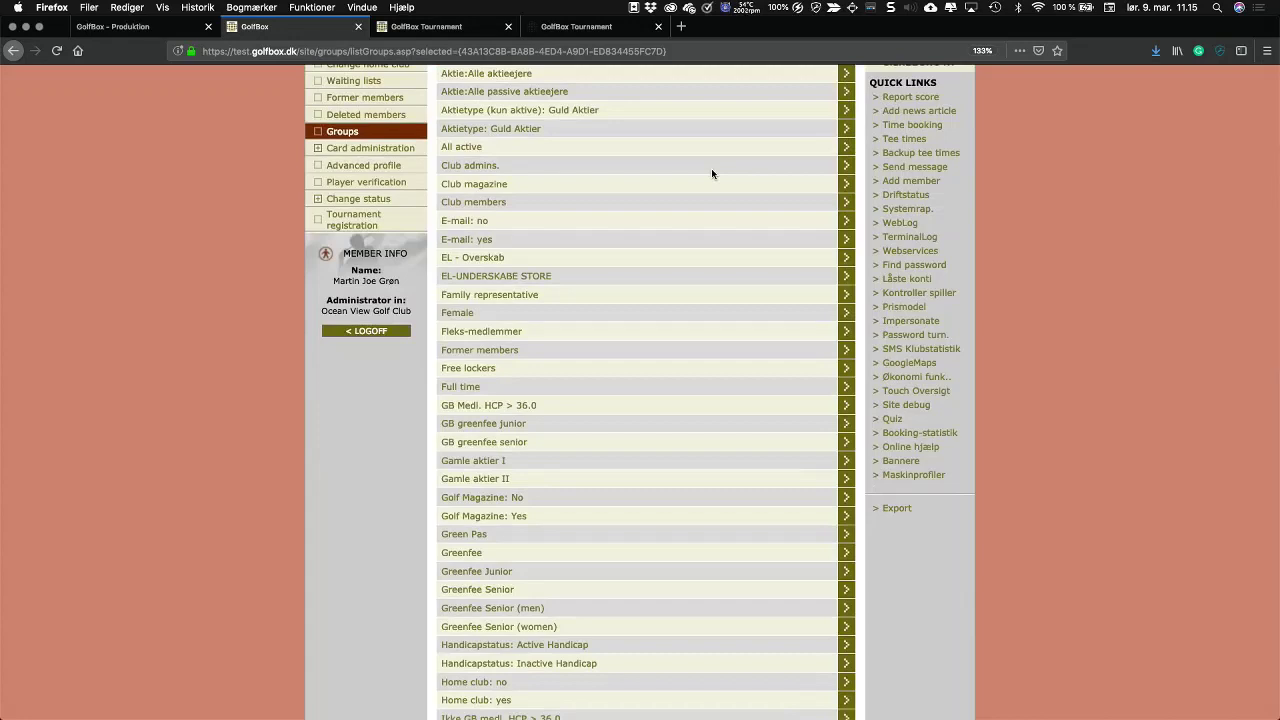
- Scroll through the dynamic groups, then open Report Score to find a member by number
{"action": "scroll", "coordinate": [712, 174], "scroll_direction": "down", "scroll_amount": 3}
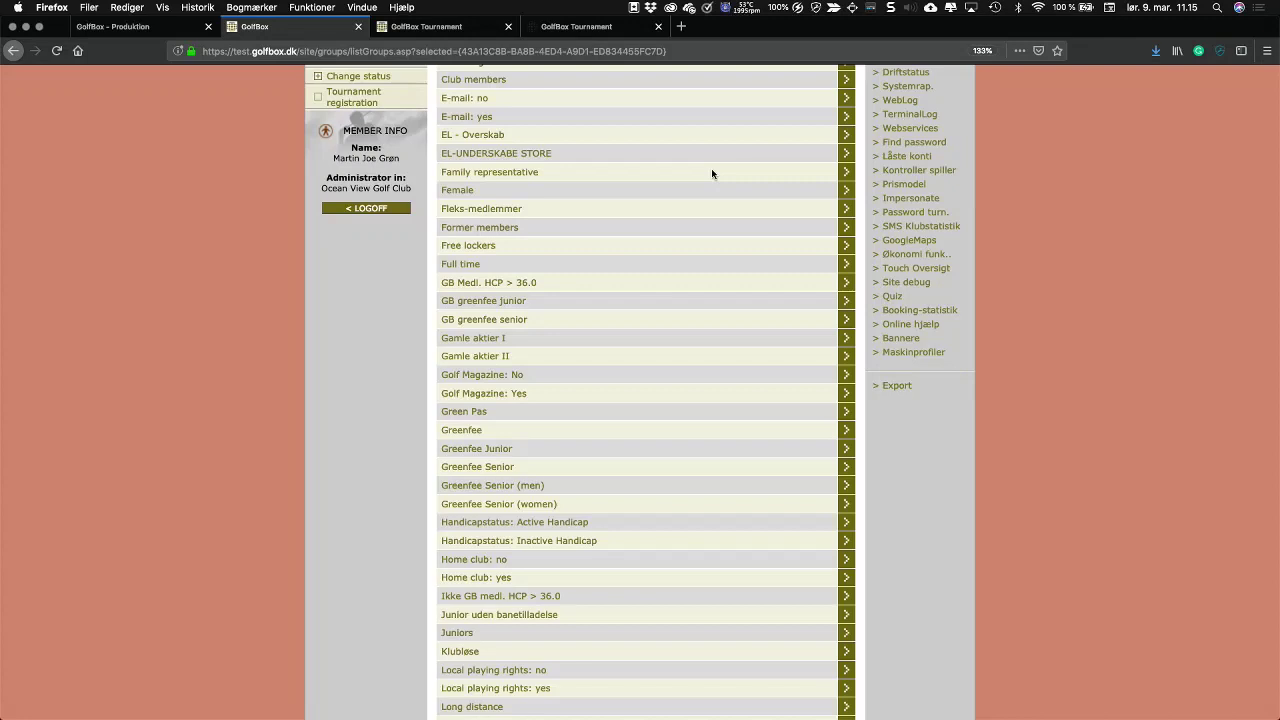
{"action": "scroll", "coordinate": [712, 173], "scroll_direction": "up", "scroll_amount": 5}
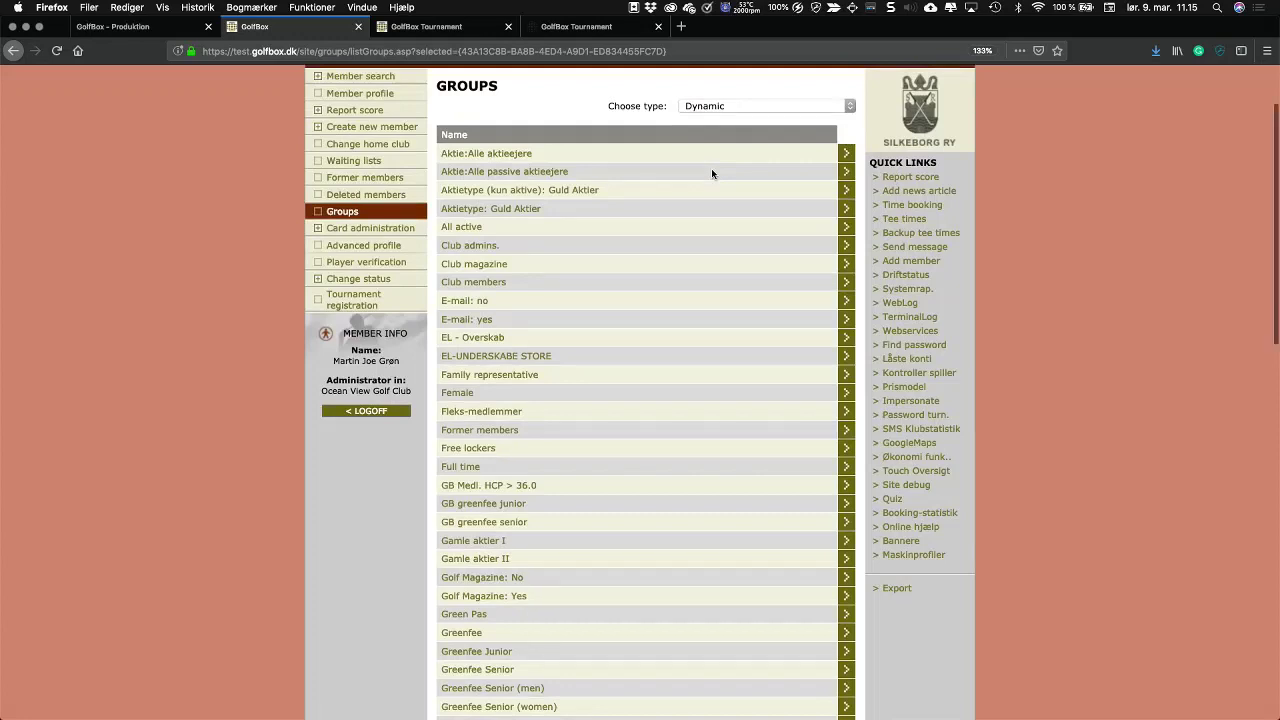
{"action": "scroll", "coordinate": [712, 174], "scroll_direction": "up", "scroll_amount": 2}
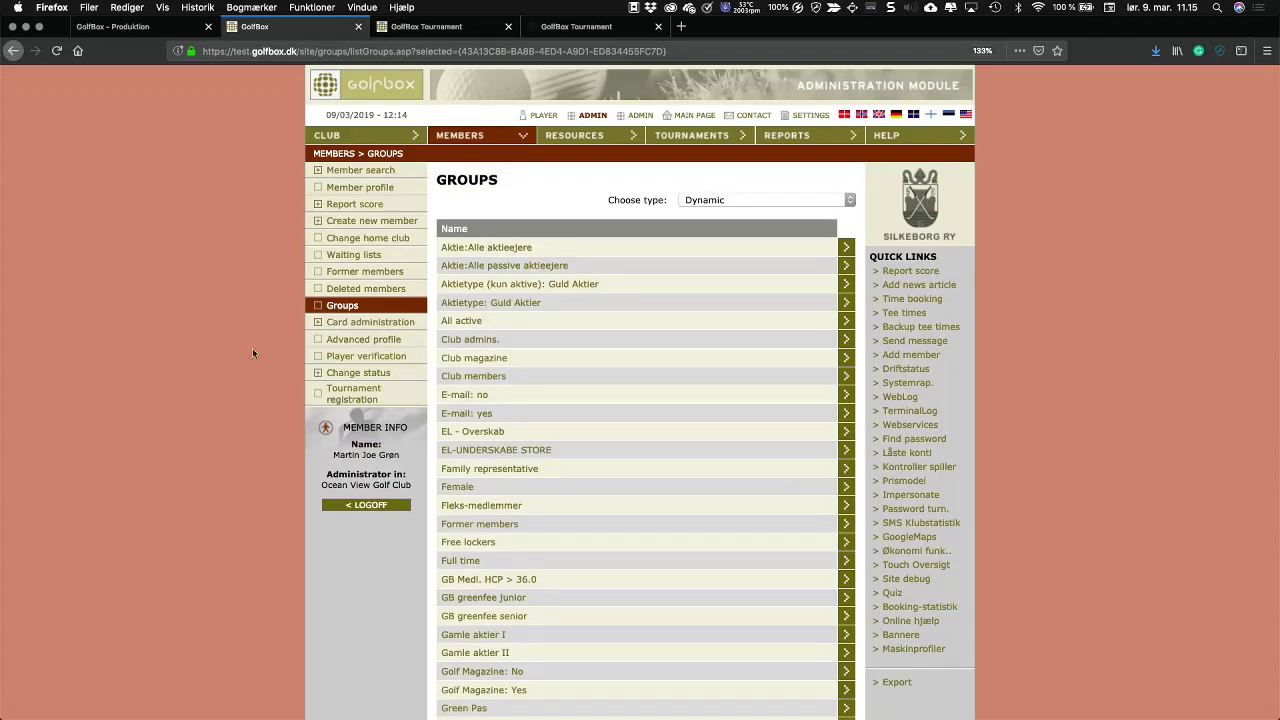
{"action": "left_click", "coordinate": [371, 205]}
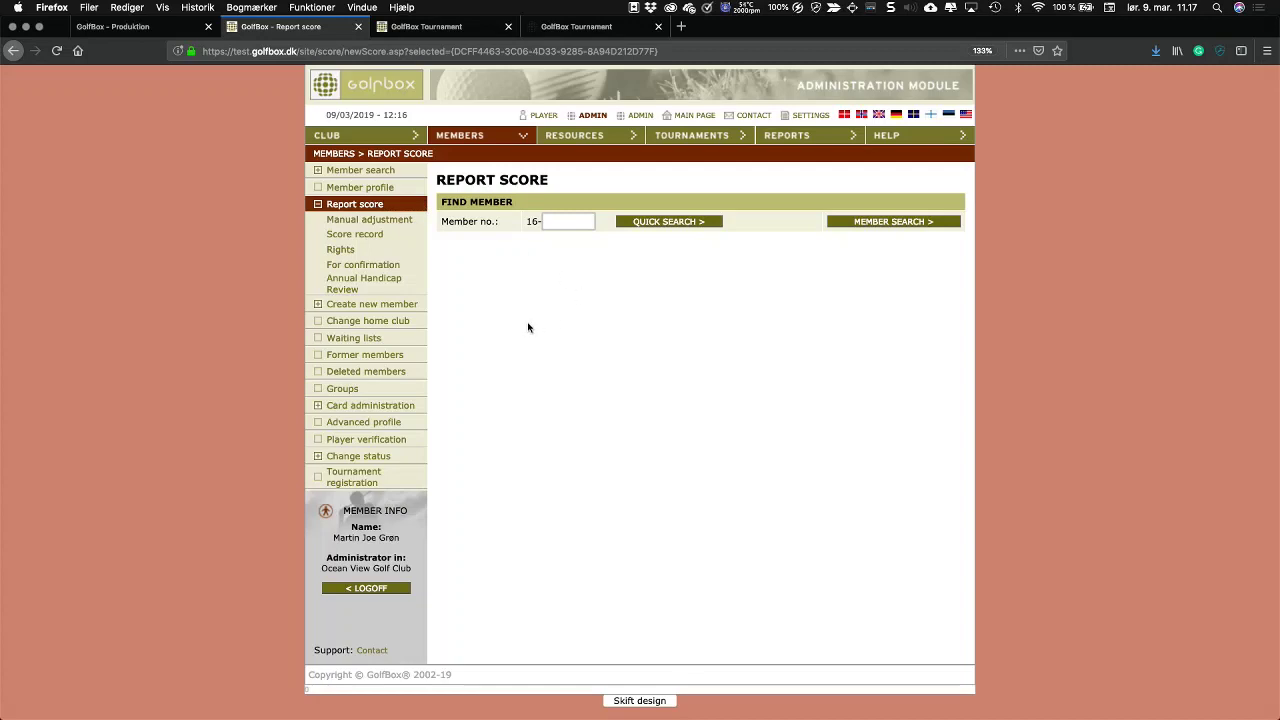
- Look up a member by number; when refused as passive, load another member's Report Score form (HCP 8.3)
{"action": "type", "text": "2435"}
{"action": "key", "text": "Return"}
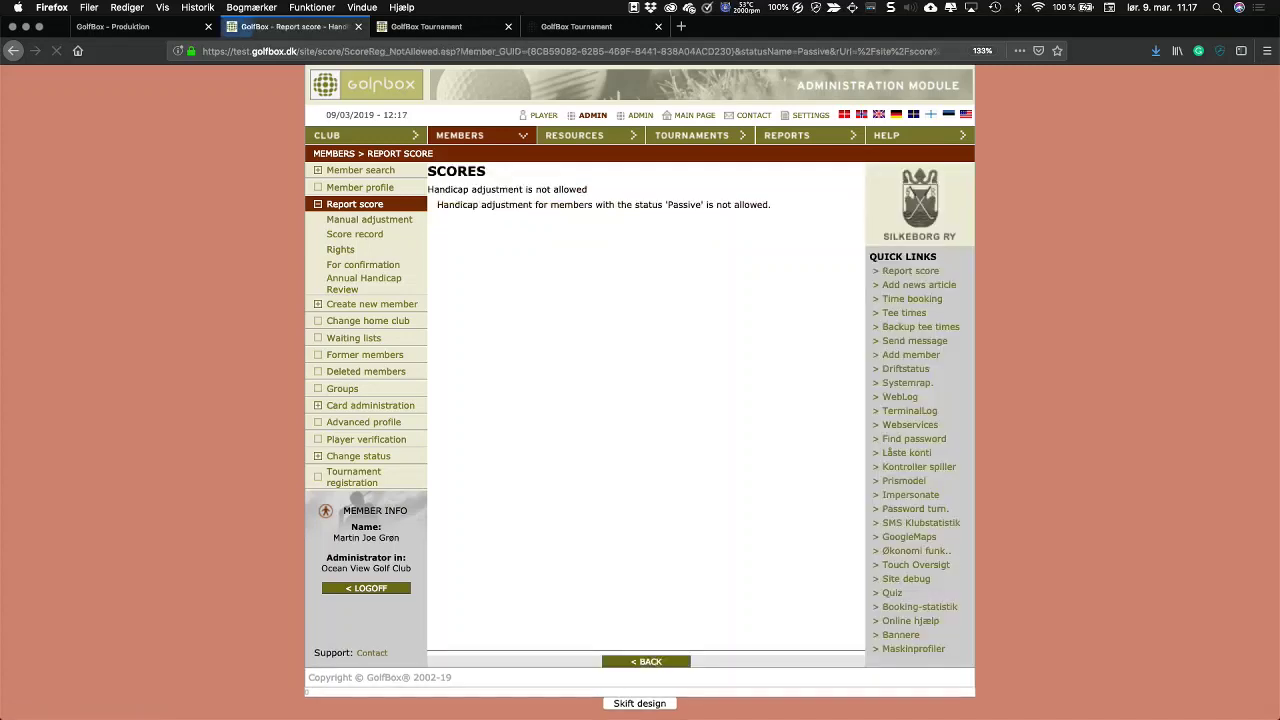
{"action": "left_click", "coordinate": [350, 206]}
{"action": "type", "text": "3425"}
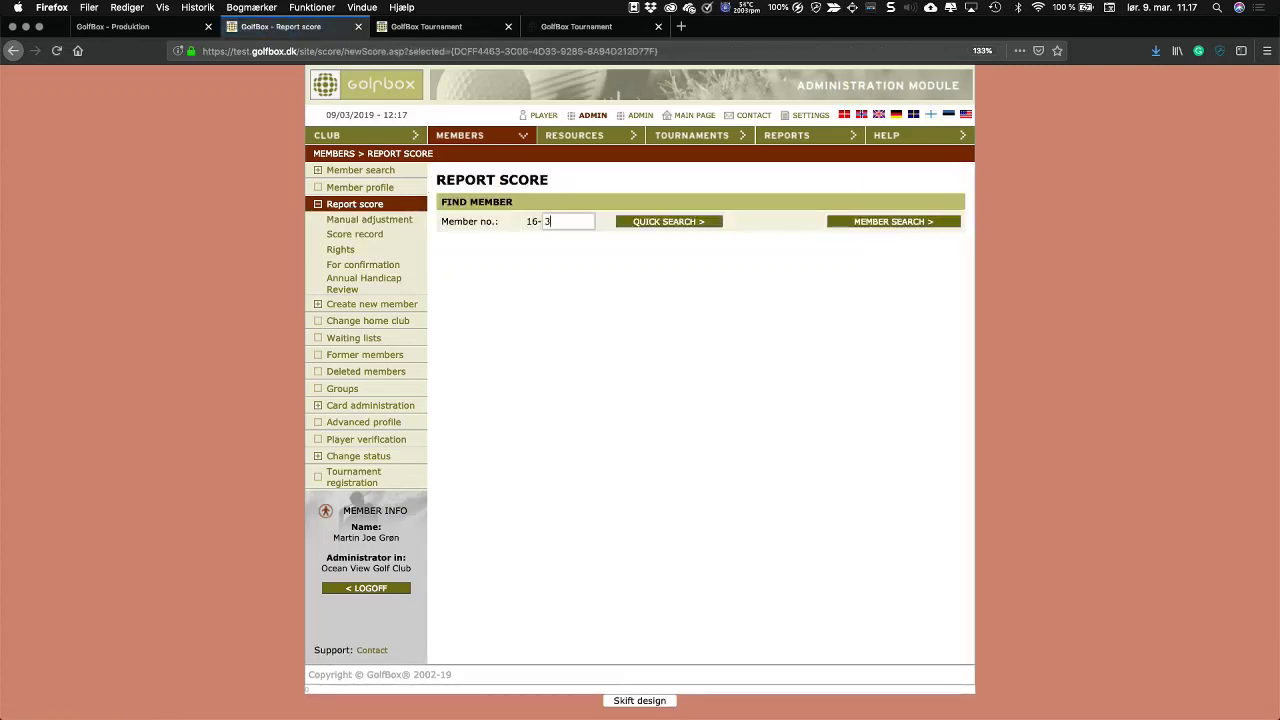
{"action": "key", "text": "Return"}
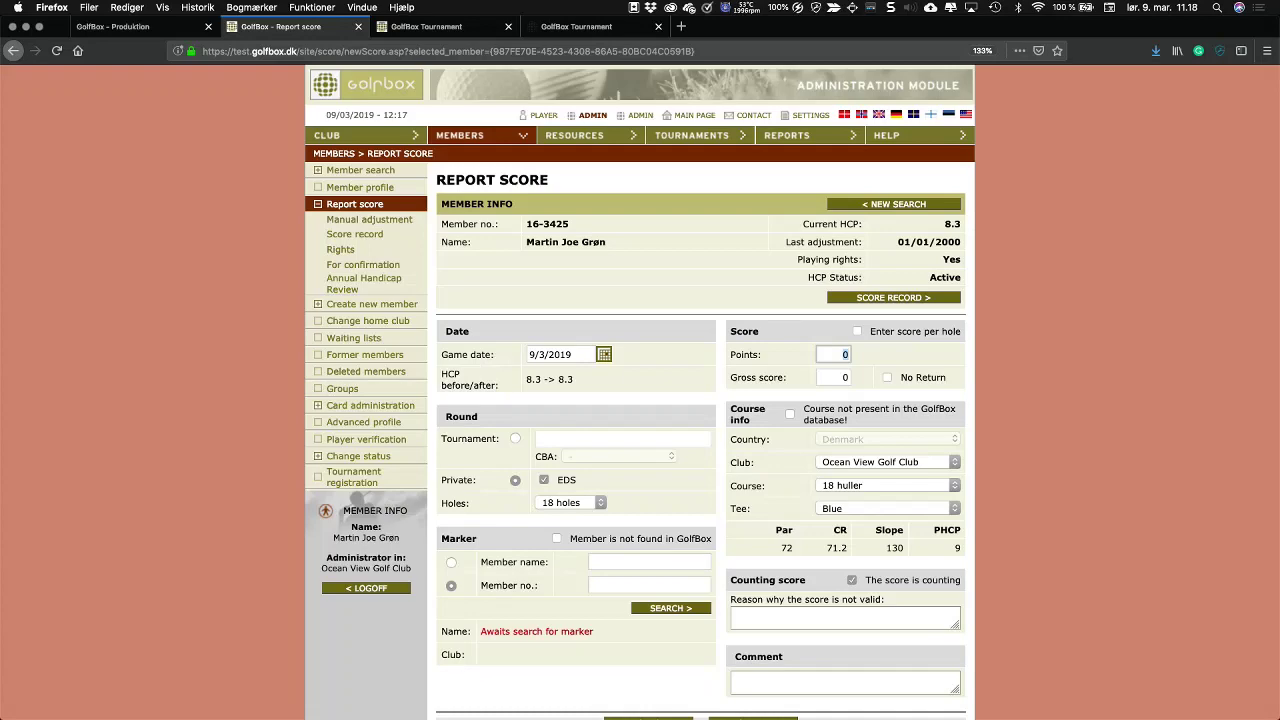
{"action": "scroll", "coordinate": [640, 400], "scroll_direction": "down", "scroll_amount": 2}
{"action": "scroll", "coordinate": [640, 400], "scroll_direction": "down", "scroll_amount": 1}
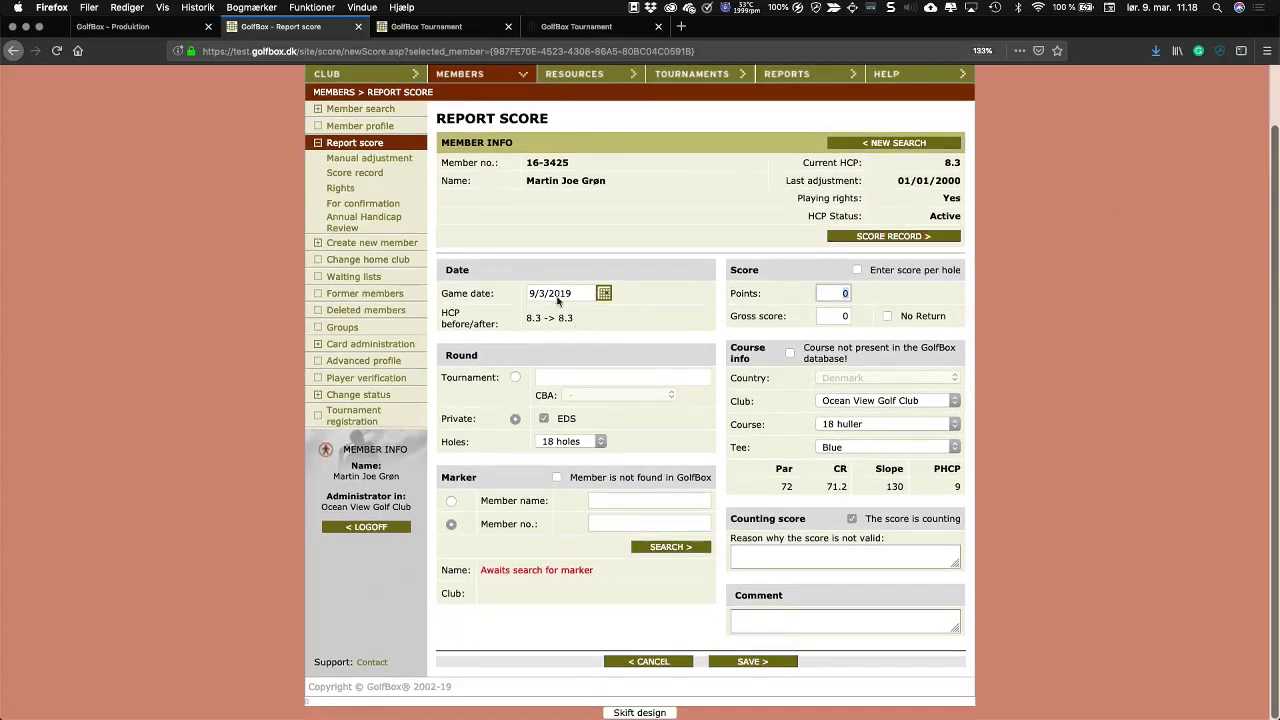
{"action": "left_click", "coordinate": [893, 402]}
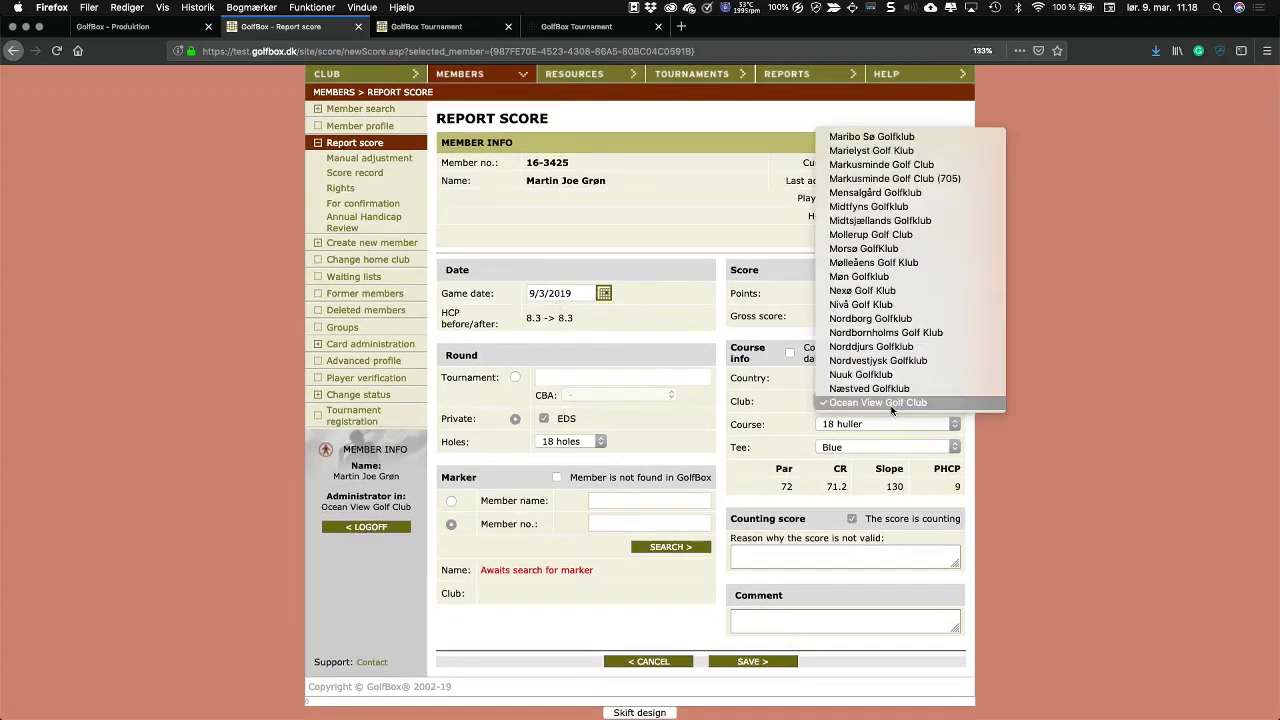
{"action": "left_click", "coordinate": [893, 410]}
{"action": "left_click", "coordinate": [867, 425]}
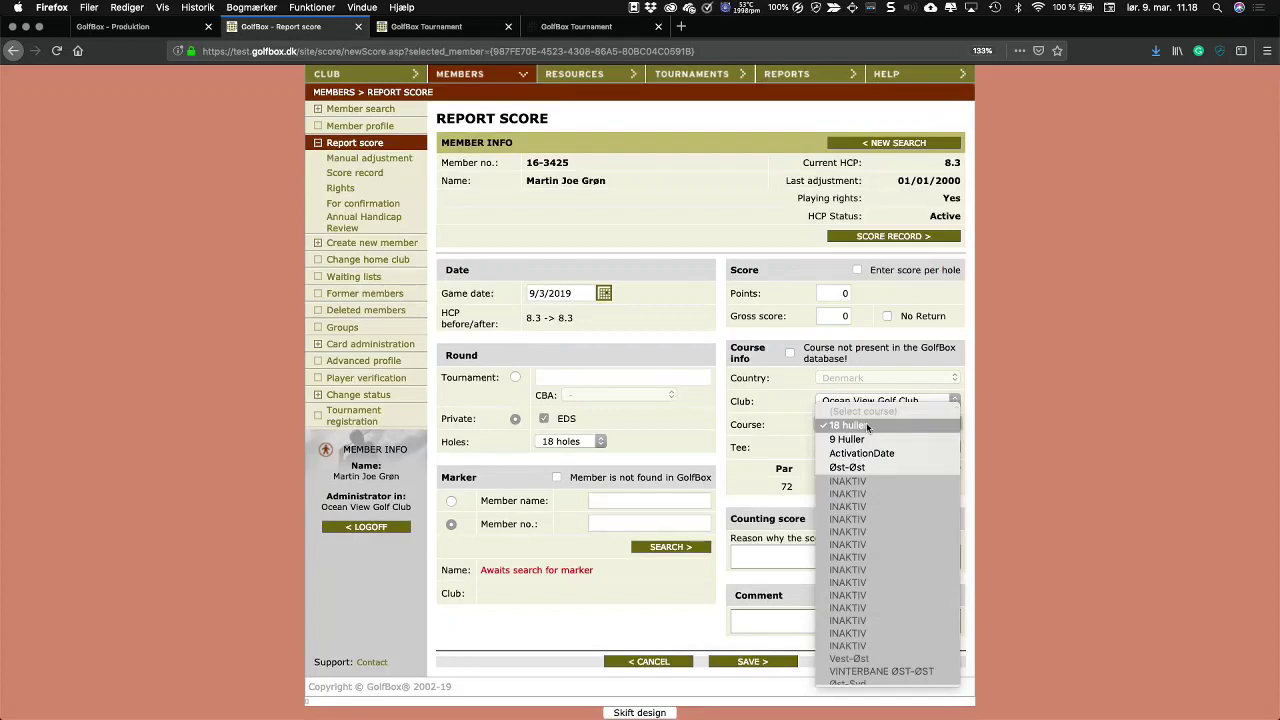
{"action": "left_click", "coordinate": [867, 426]}
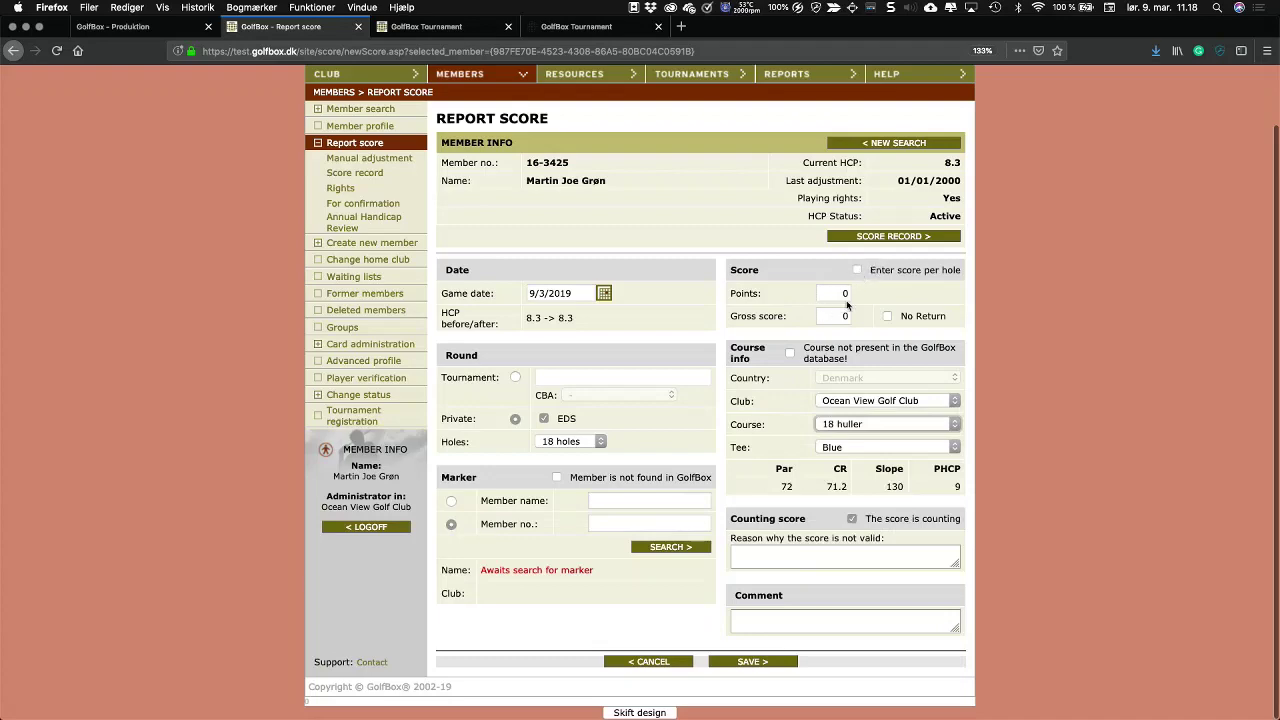
- Enter per-hole strokes 5,4,4,5,5,5,4,4,4,5,5,4,4,4,5,5,5,5 (82 total, 35 points) and save
{"action": "left_click", "coordinate": [857, 270]}
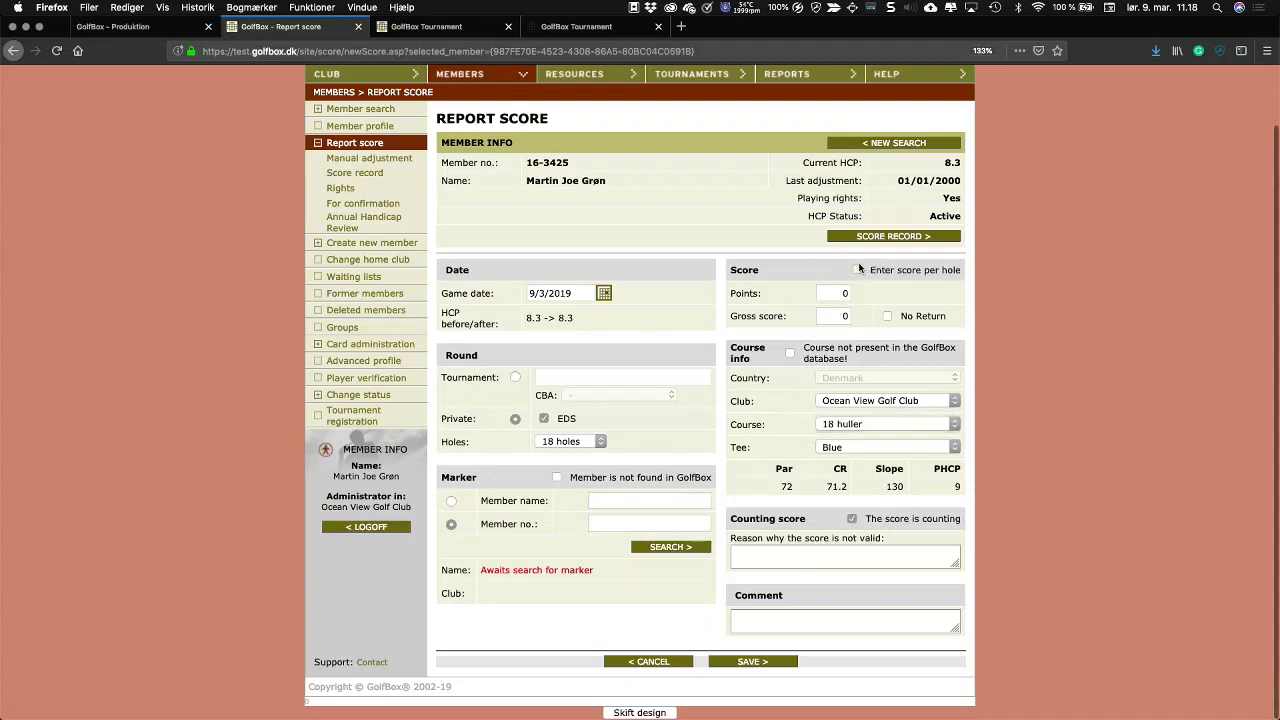
{"action": "scroll", "coordinate": [697, 543], "scroll_direction": "down", "scroll_amount": 2}
{"action": "scroll", "coordinate": [697, 543], "scroll_direction": "down", "scroll_amount": 2}
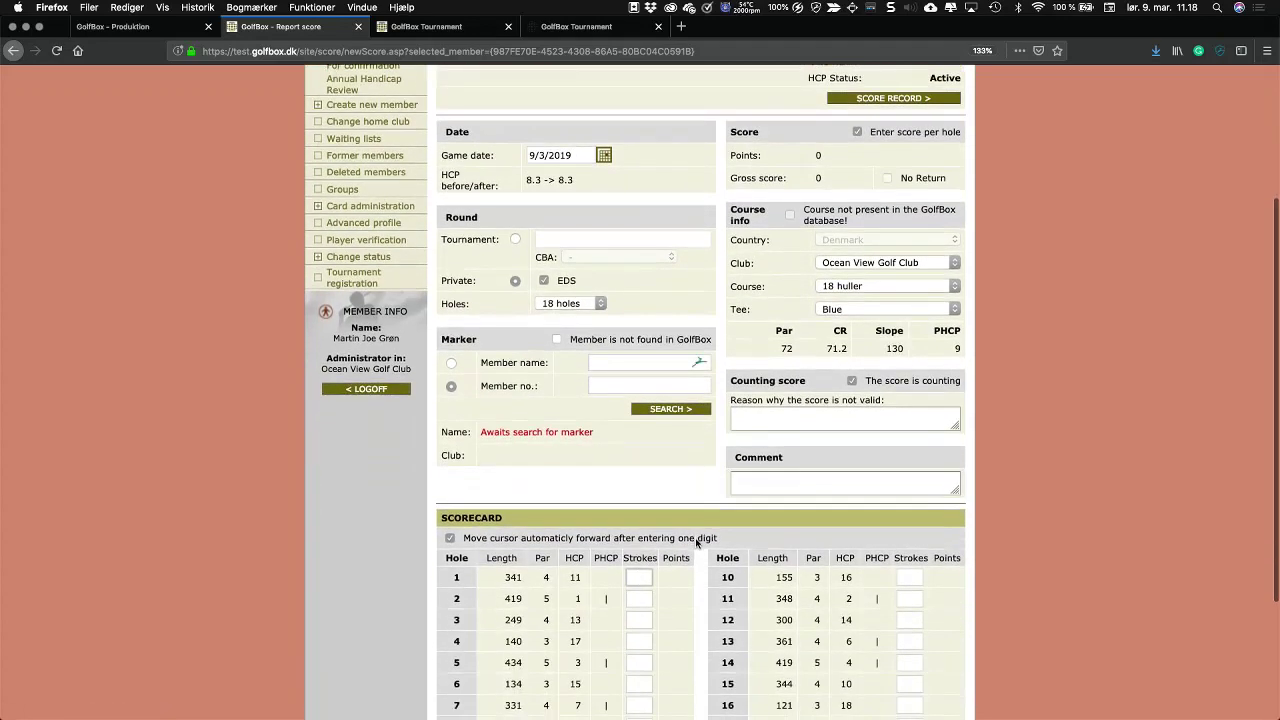
{"action": "type", "text": "5"}
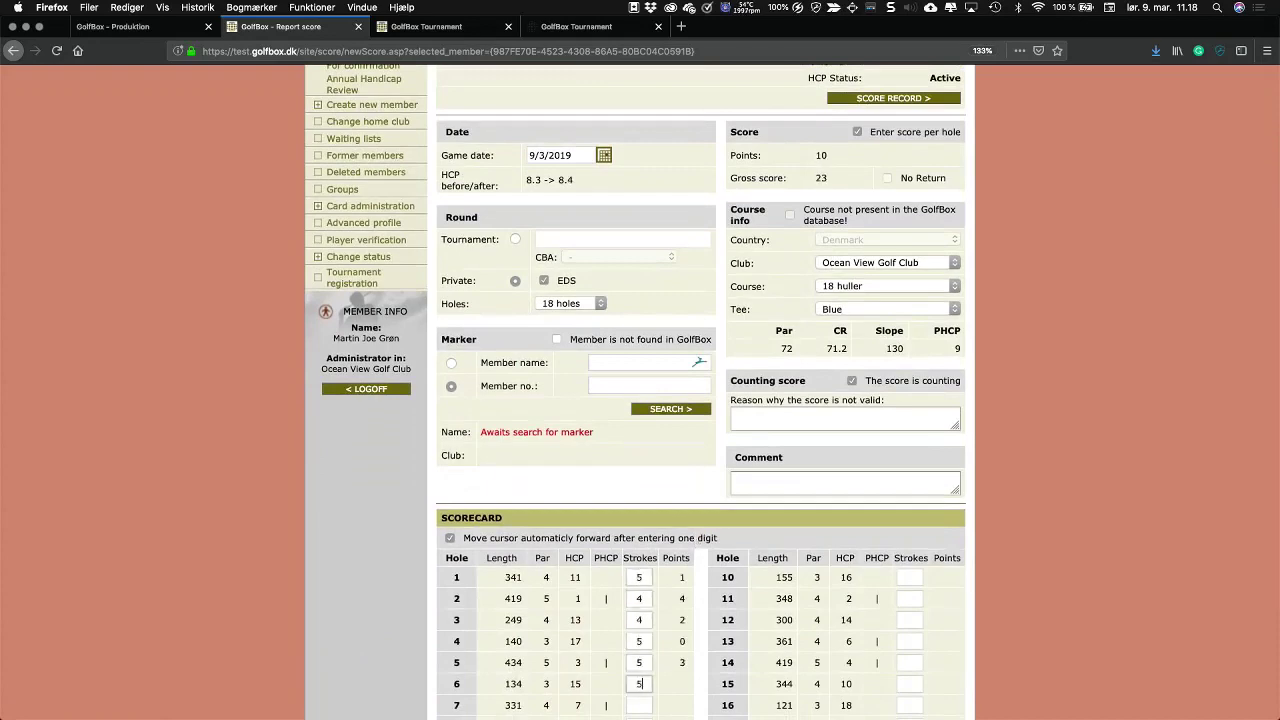
{"action": "type", "text": "44555444554445555"}
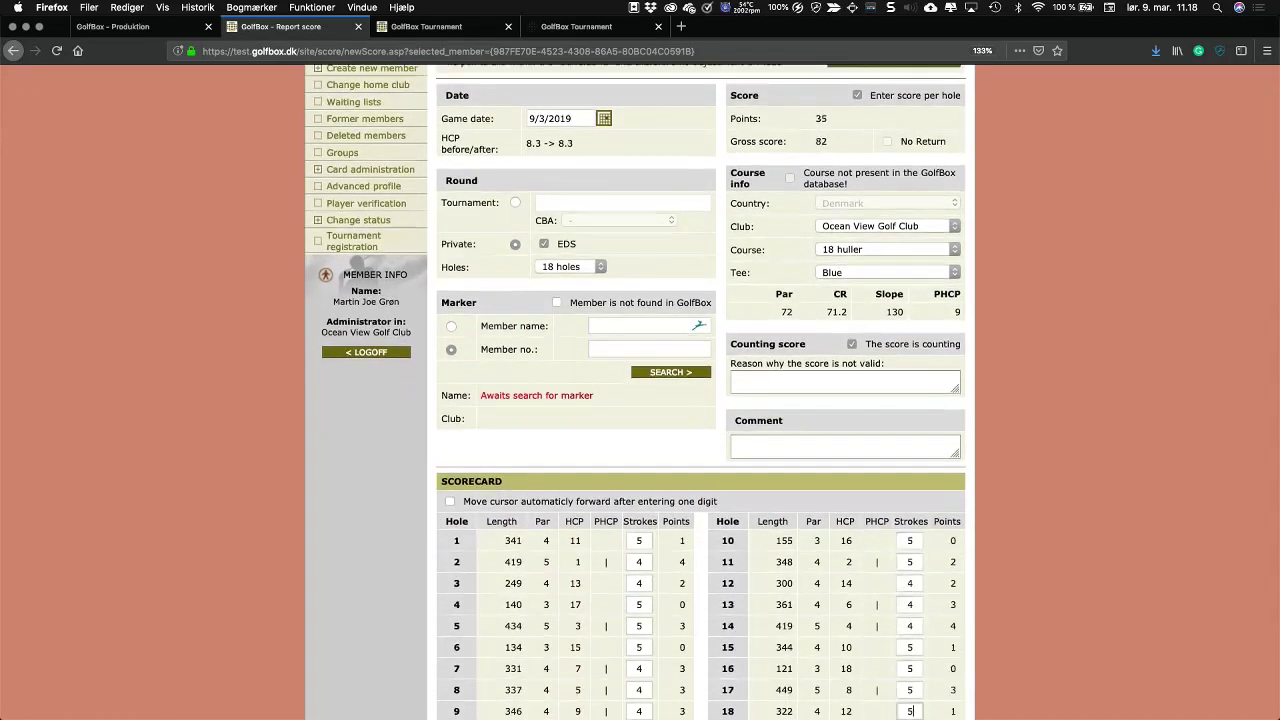
{"action": "scroll", "coordinate": [697, 540], "scroll_direction": "down", "scroll_amount": 3}
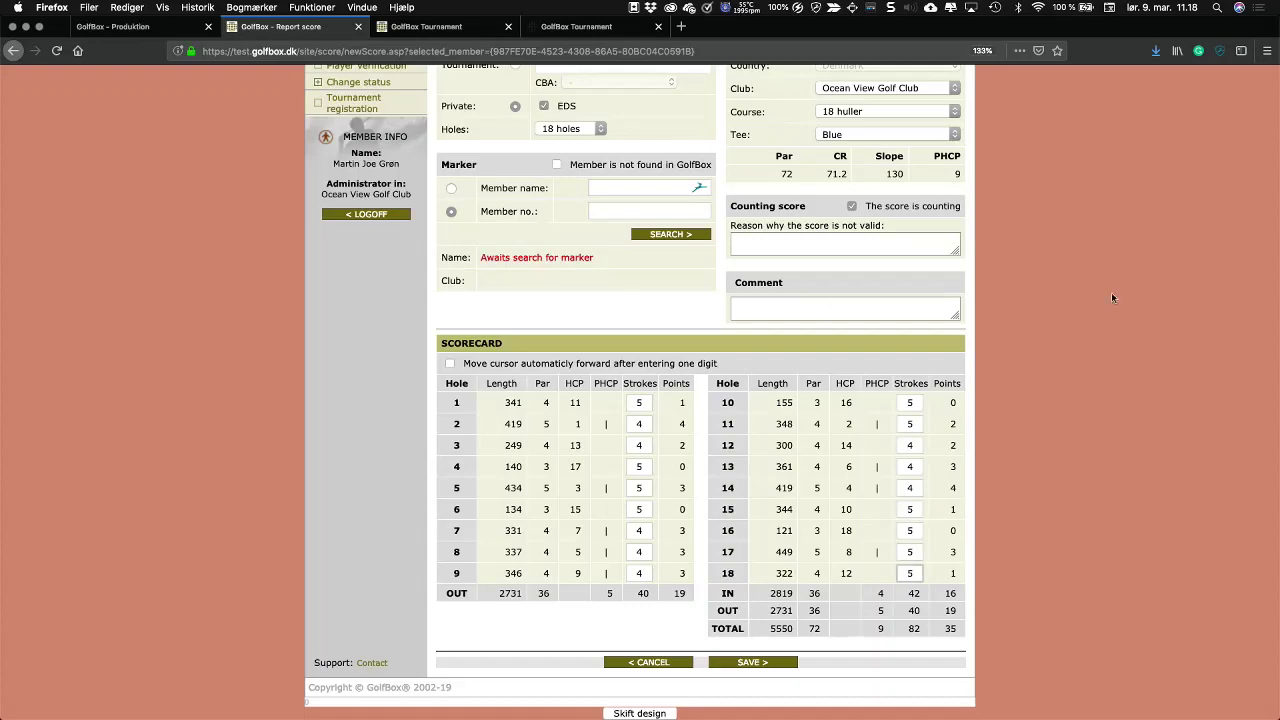
{"action": "scroll", "coordinate": [837, 279], "scroll_direction": "down", "scroll_amount": 1}
{"action": "scroll", "coordinate": [836, 273], "scroll_direction": "up", "scroll_amount": 5}
{"action": "scroll", "coordinate": [836, 273], "scroll_direction": "down", "scroll_amount": 5}
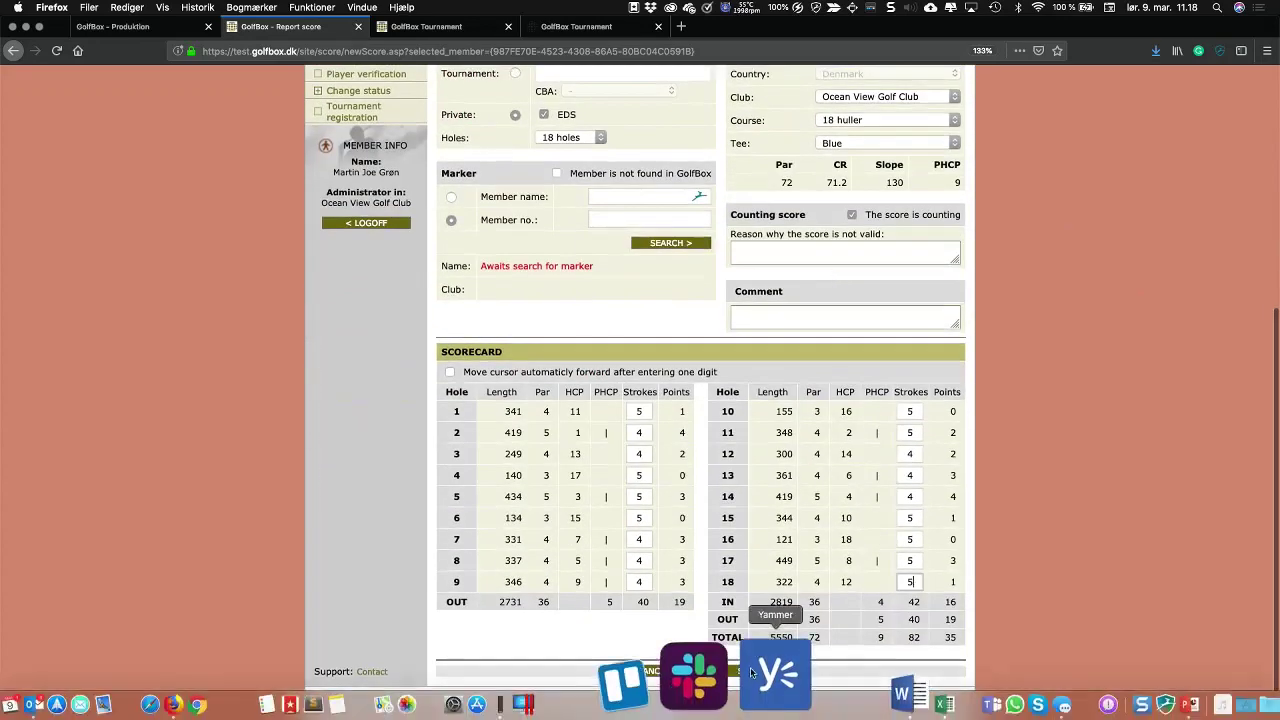
{"action": "left_click", "coordinate": [752, 670]}
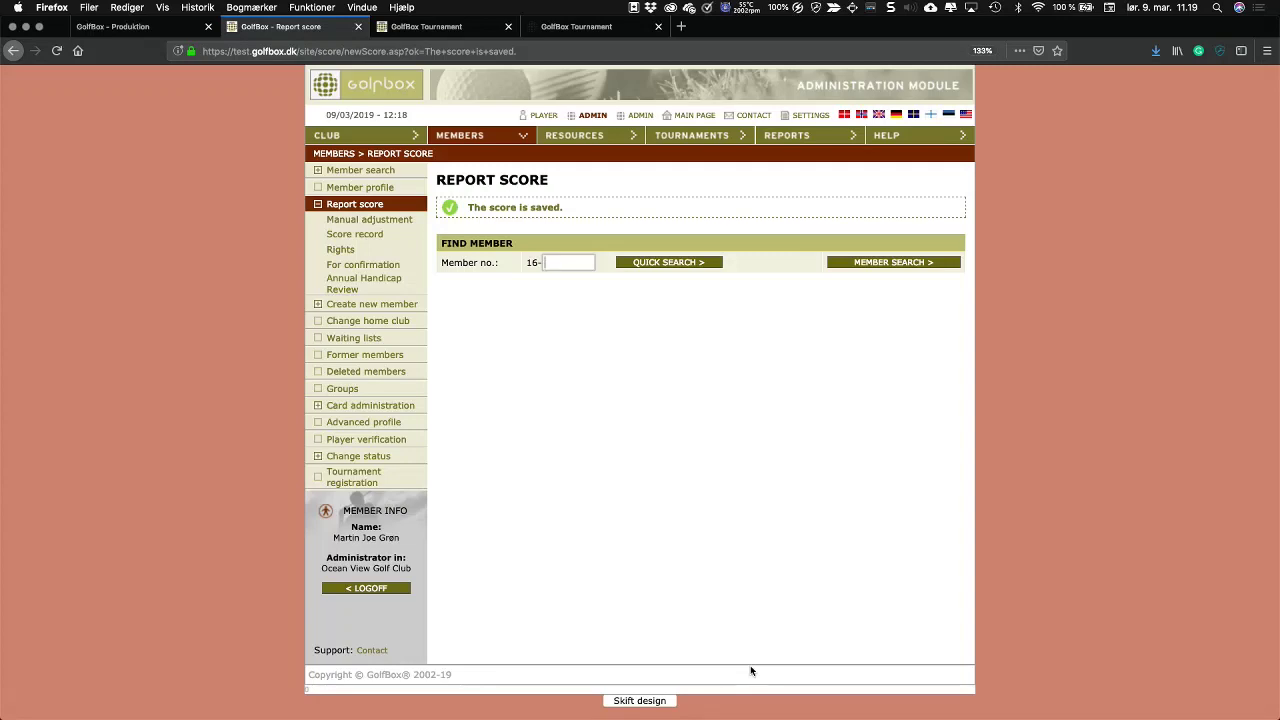
- Look up the next member by number and start a manual handicap adjustment from their score record
{"action": "type", "text": "509"}
{"action": "key", "text": "Return"}
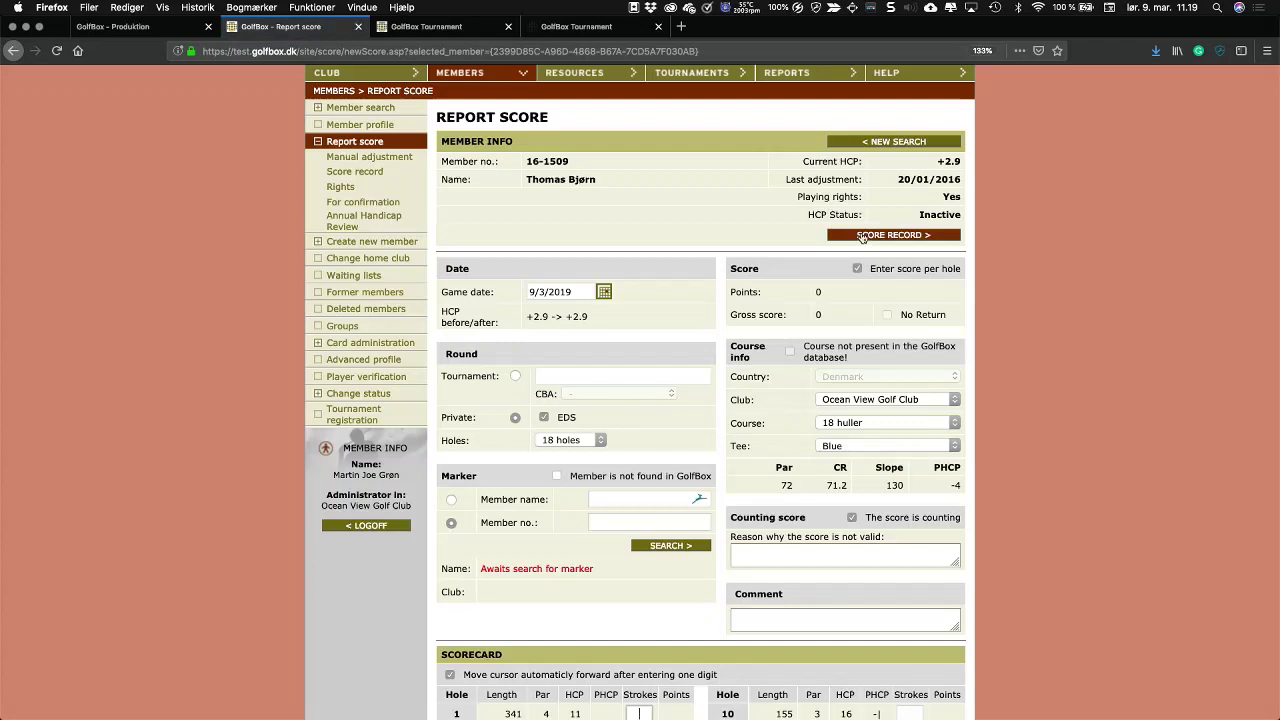
{"action": "left_click", "coordinate": [862, 236]}
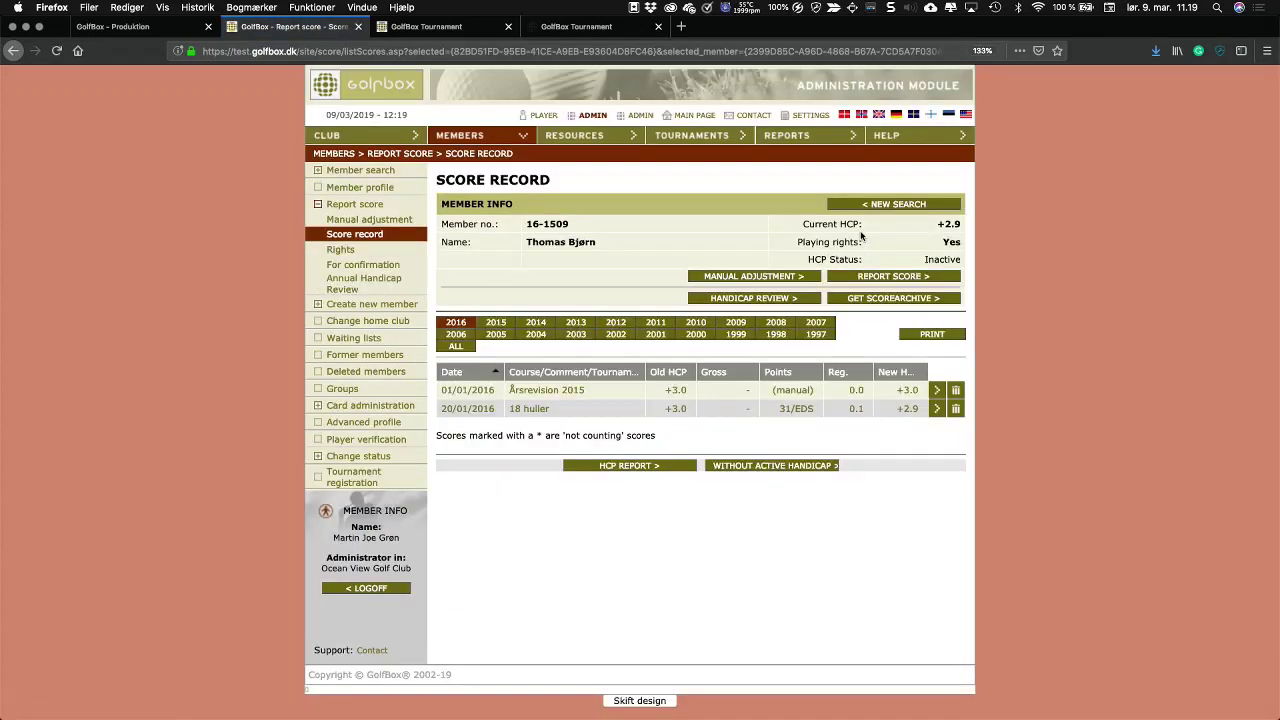
{"action": "left_click", "coordinate": [790, 276]}
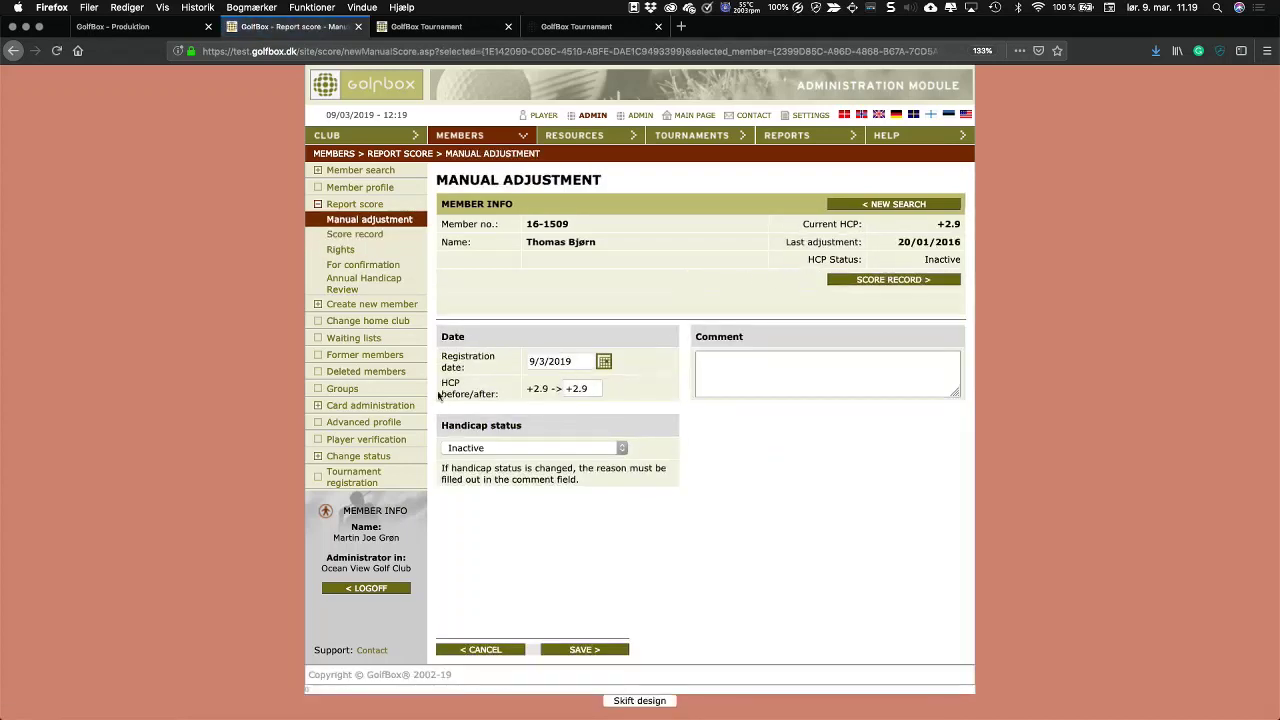
- Change the handicap from +2.9 to +1.9 with comment 'Neck problems', status Active, and save
{"action": "left_click", "coordinate": [575, 392]}
{"action": "key", "text": "BackSpace"}
{"action": "type", "text": "1"}
{"action": "left_click", "coordinate": [744, 379]}
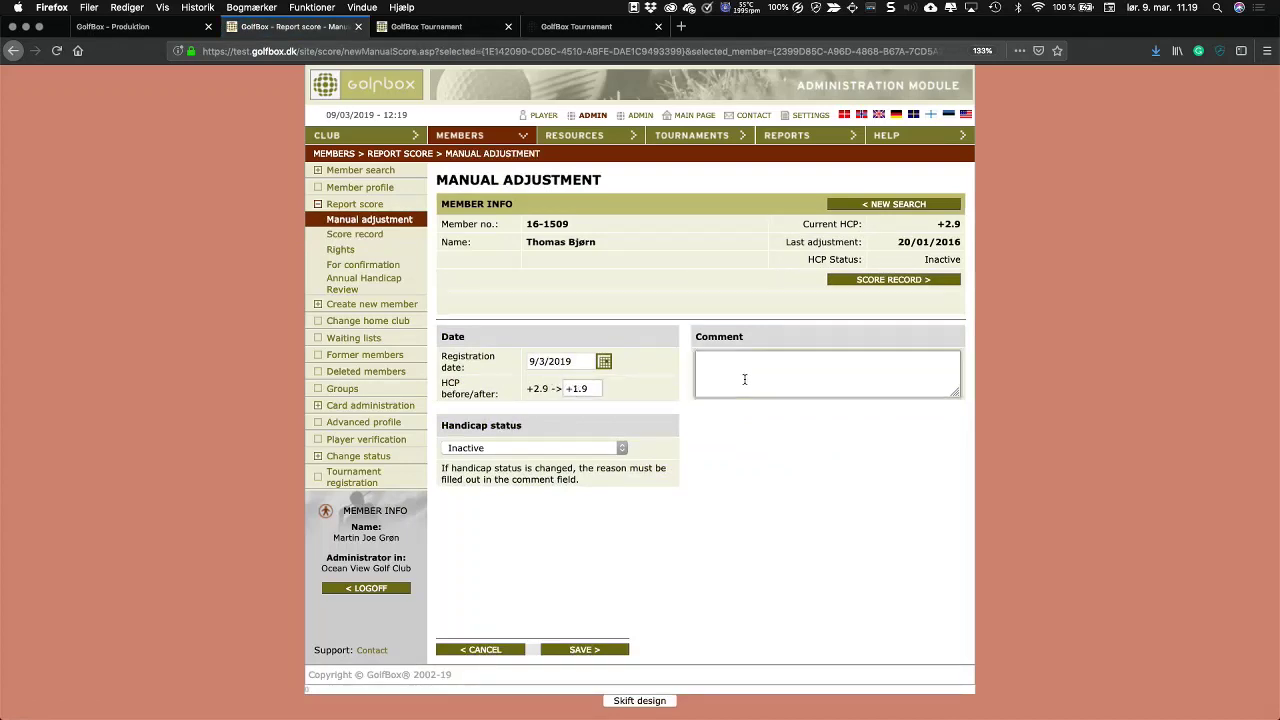
{"action": "type", "text": "Neck problems"}
{"action": "left_click", "coordinate": [572, 430]}
{"action": "left_click", "coordinate": [528, 450]}
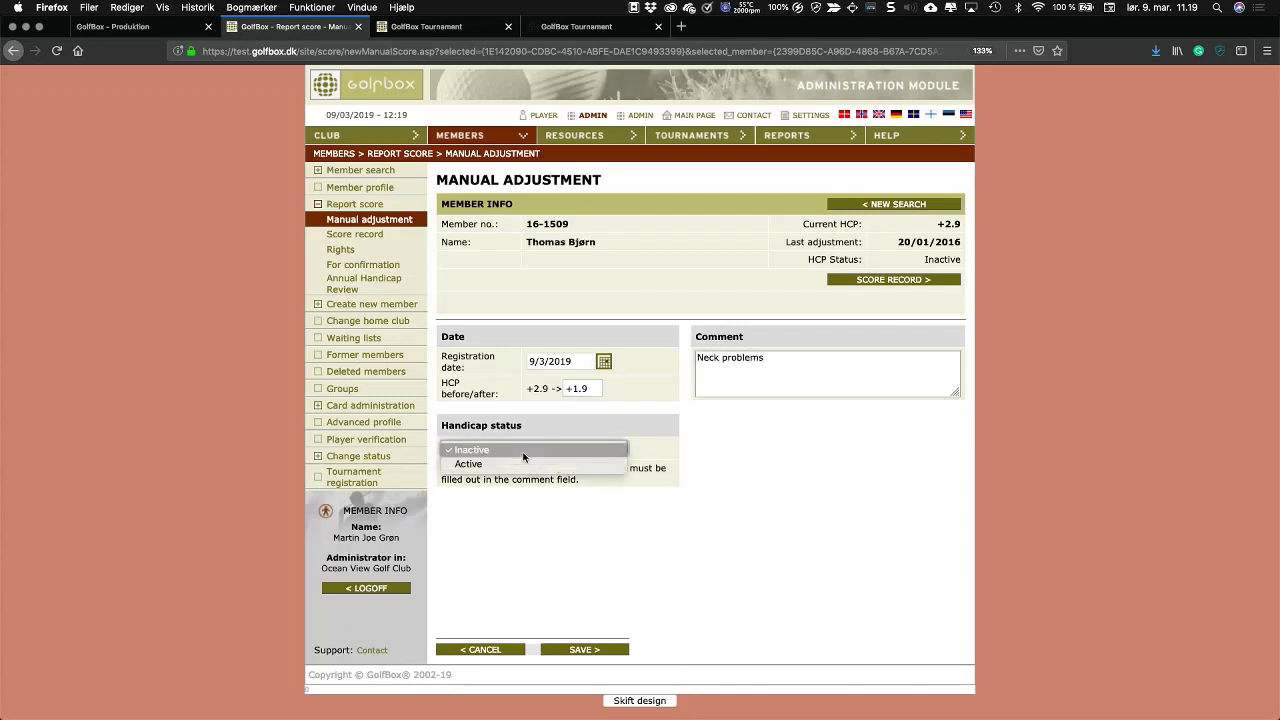
{"action": "left_click", "coordinate": [491, 464]}
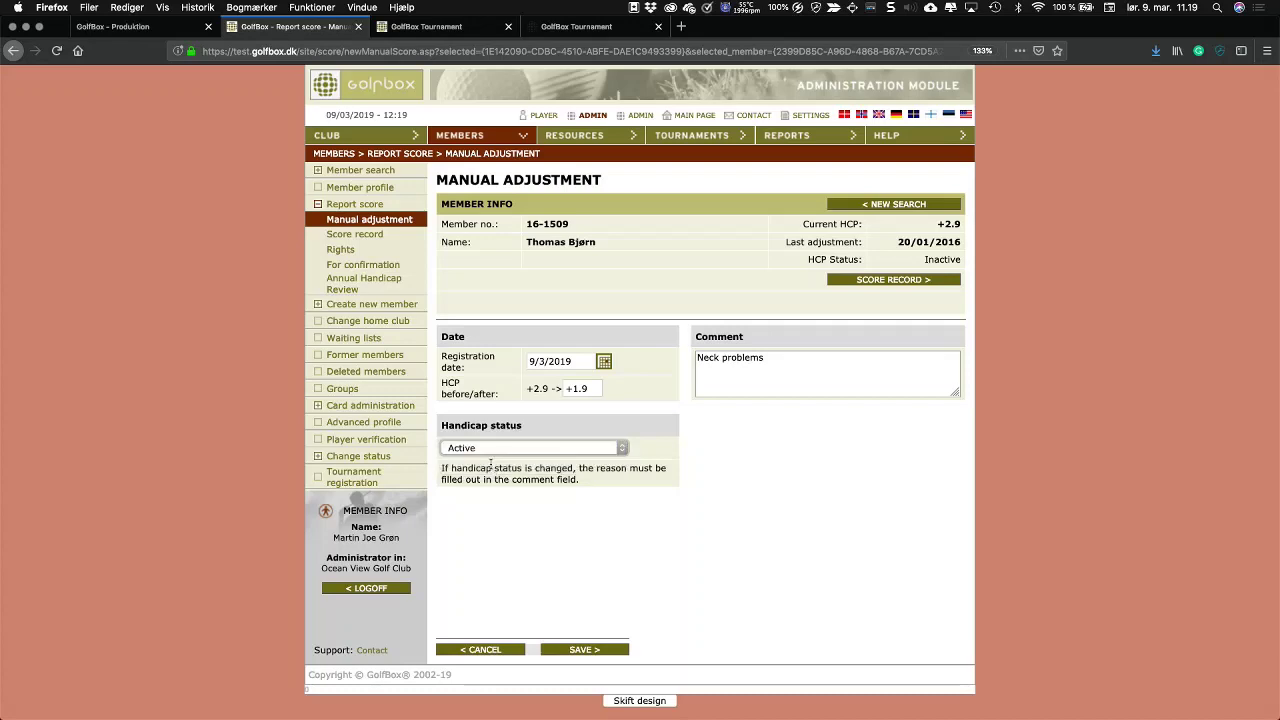
{"action": "left_click", "coordinate": [573, 650]}
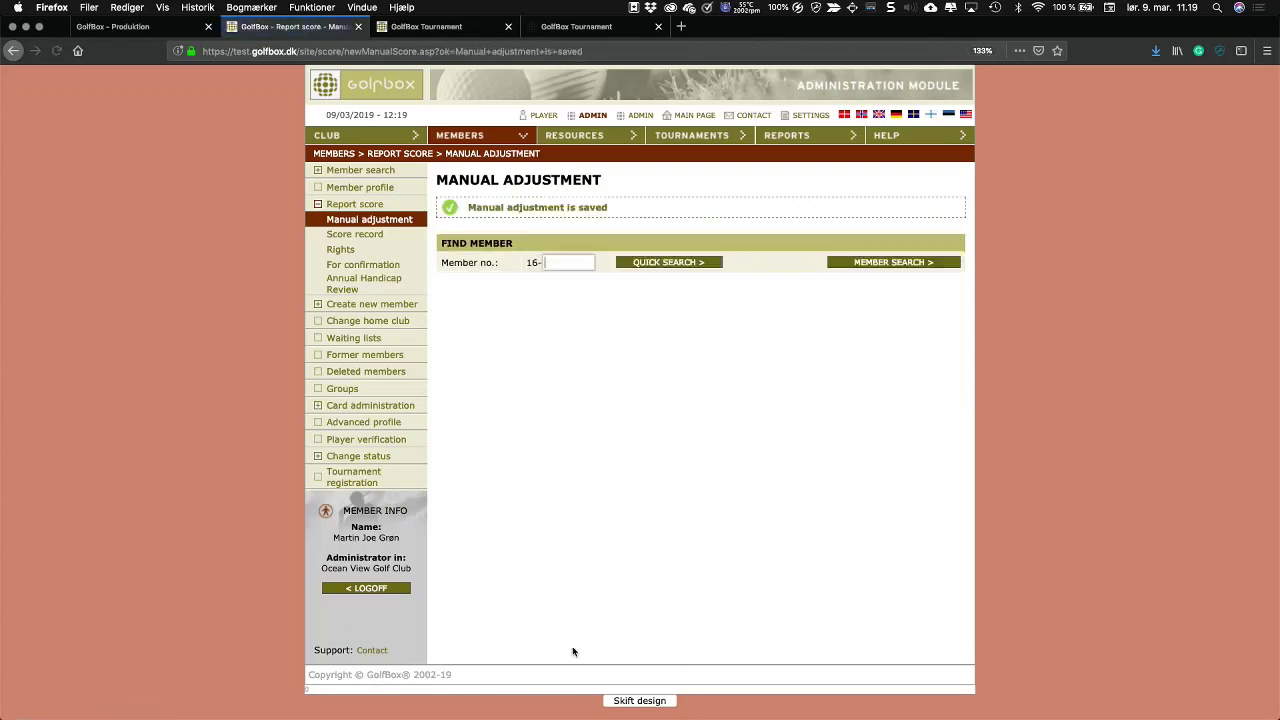
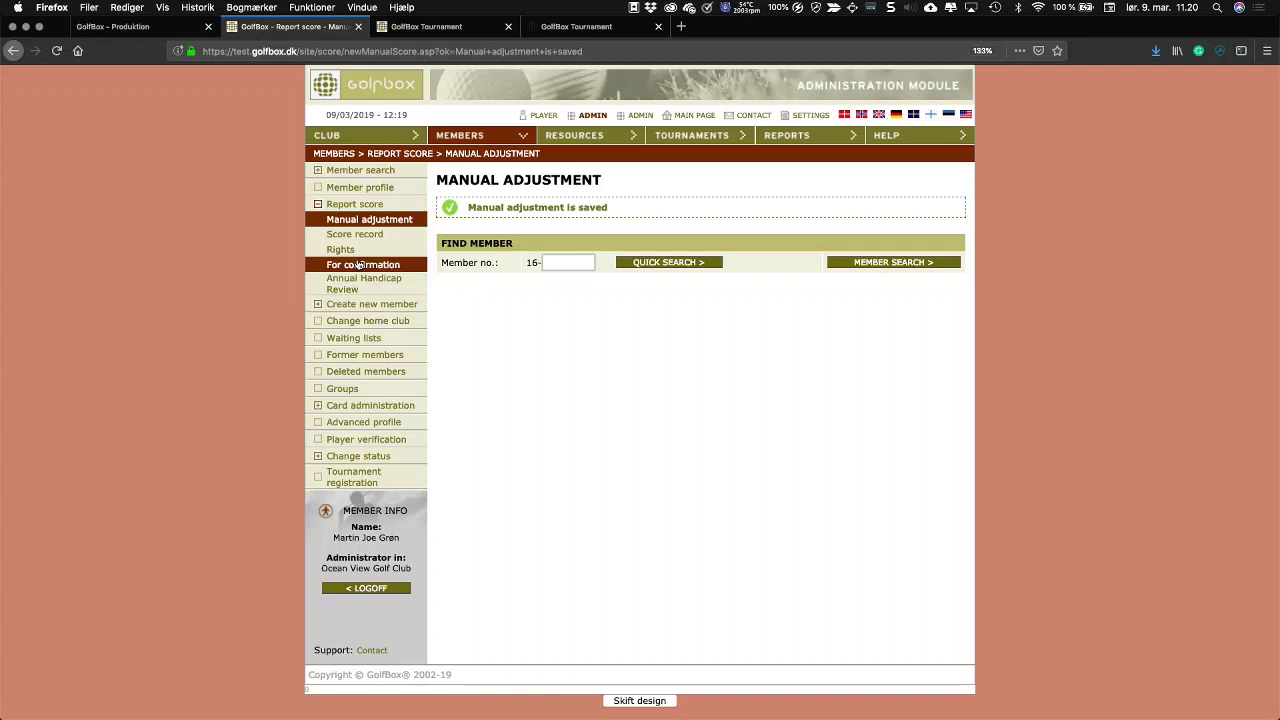
- Show the reported scores awaiting the club's confirmation from the Report score menu
{"action": "left_click", "coordinate": [360, 265]}
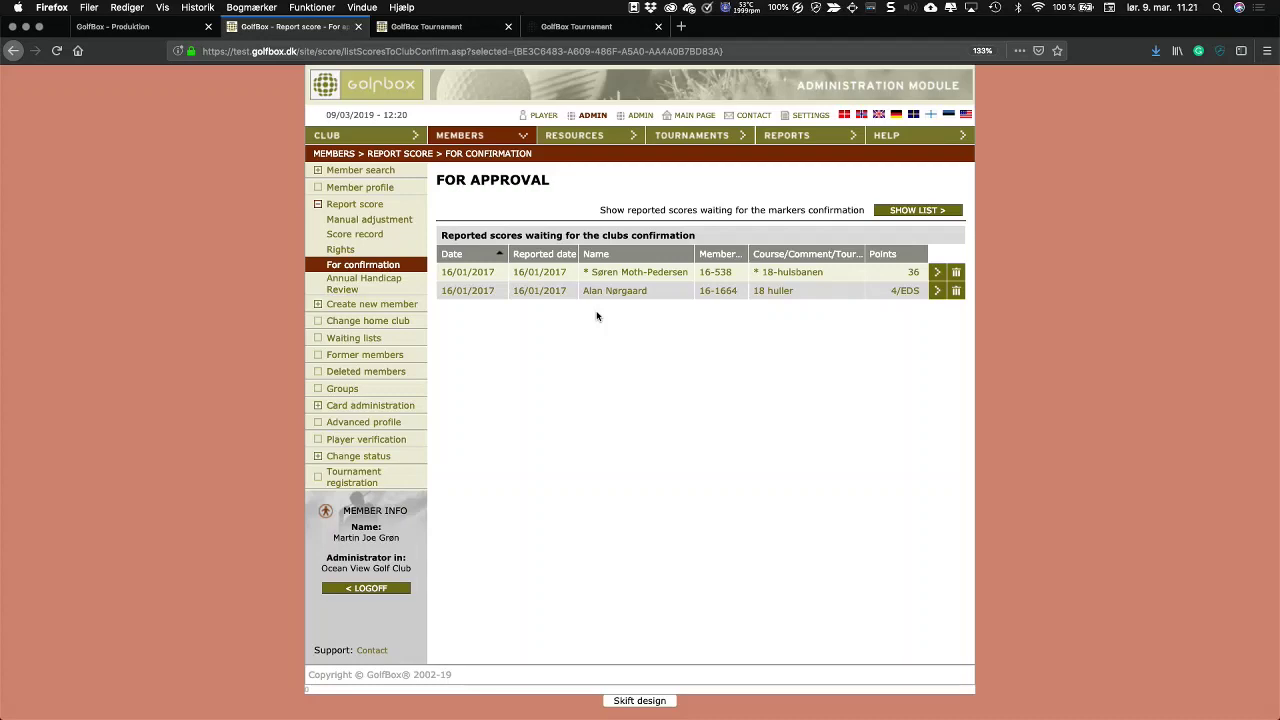
- List the four reported scores still waiting for the markers' confirmation
{"action": "left_click", "coordinate": [915, 211]}
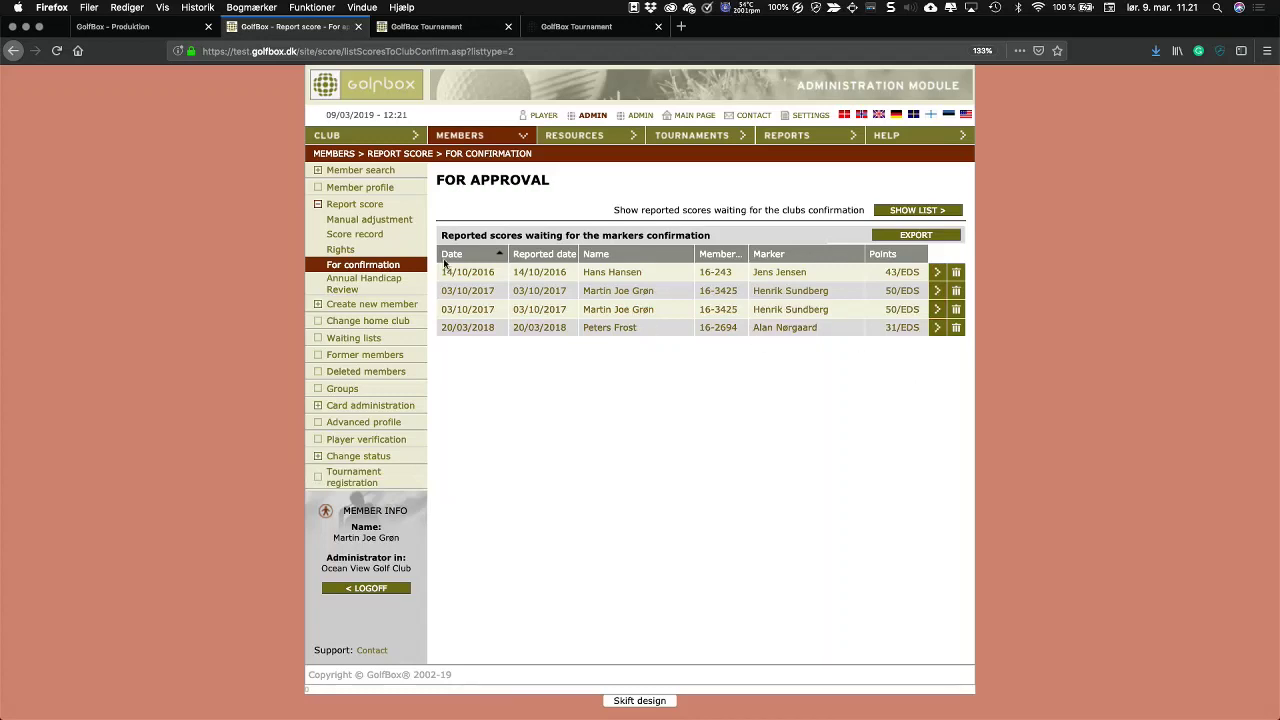
- Go to the Annual Handicap Review 2018 page
{"action": "left_click", "coordinate": [366, 284]}
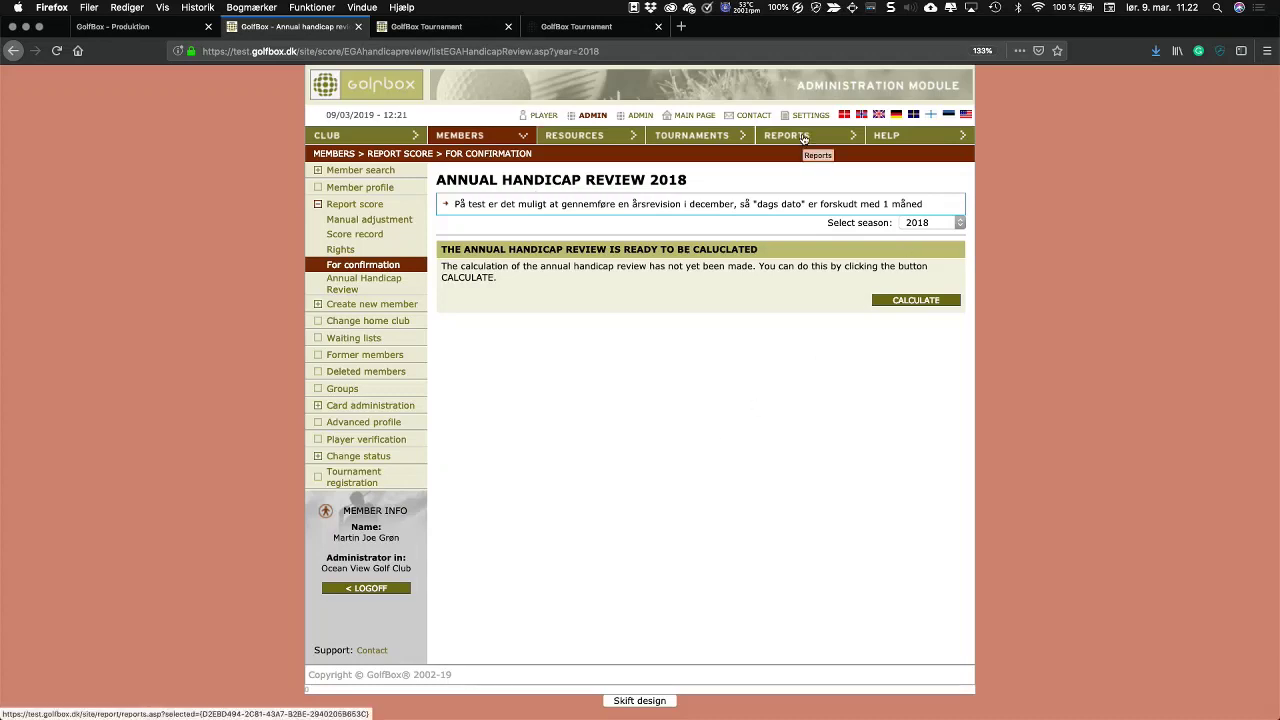
{"action": "key", "text": "super+Tab"}
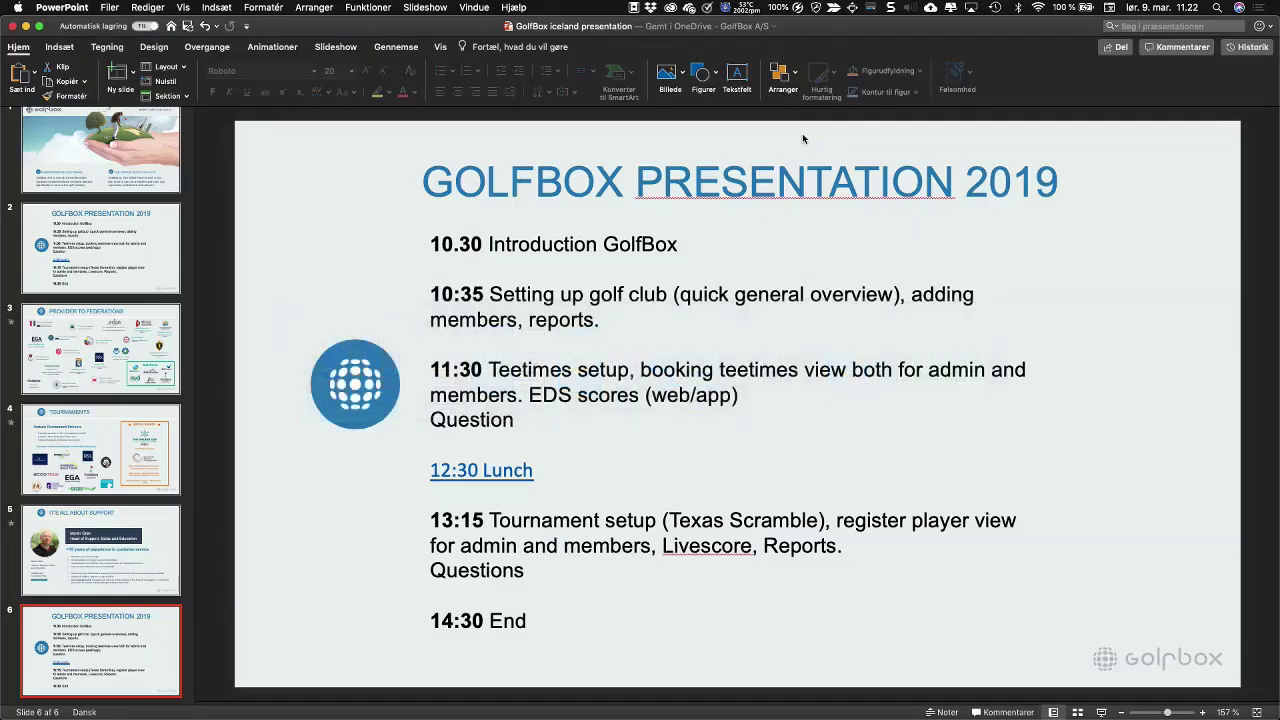
{"action": "key", "text": "super+Tab"}
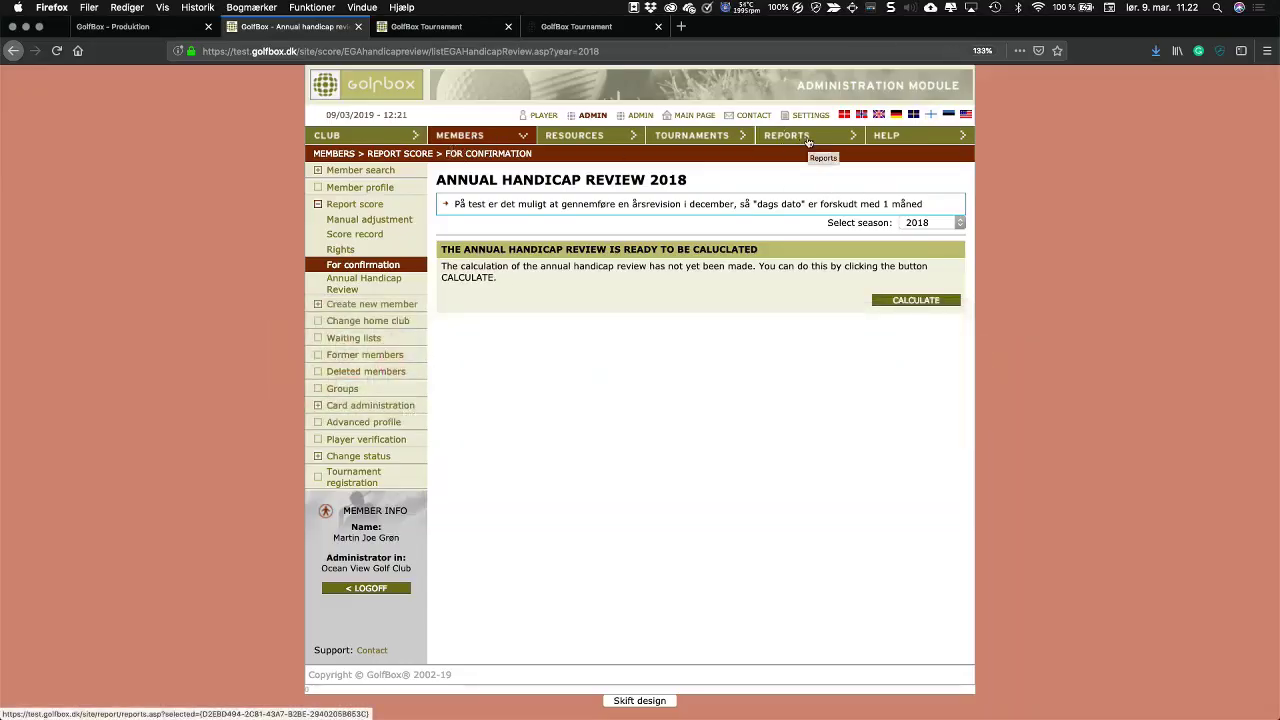
- Set up a member search filtered to the Female group
{"action": "left_click", "coordinate": [475, 140]}
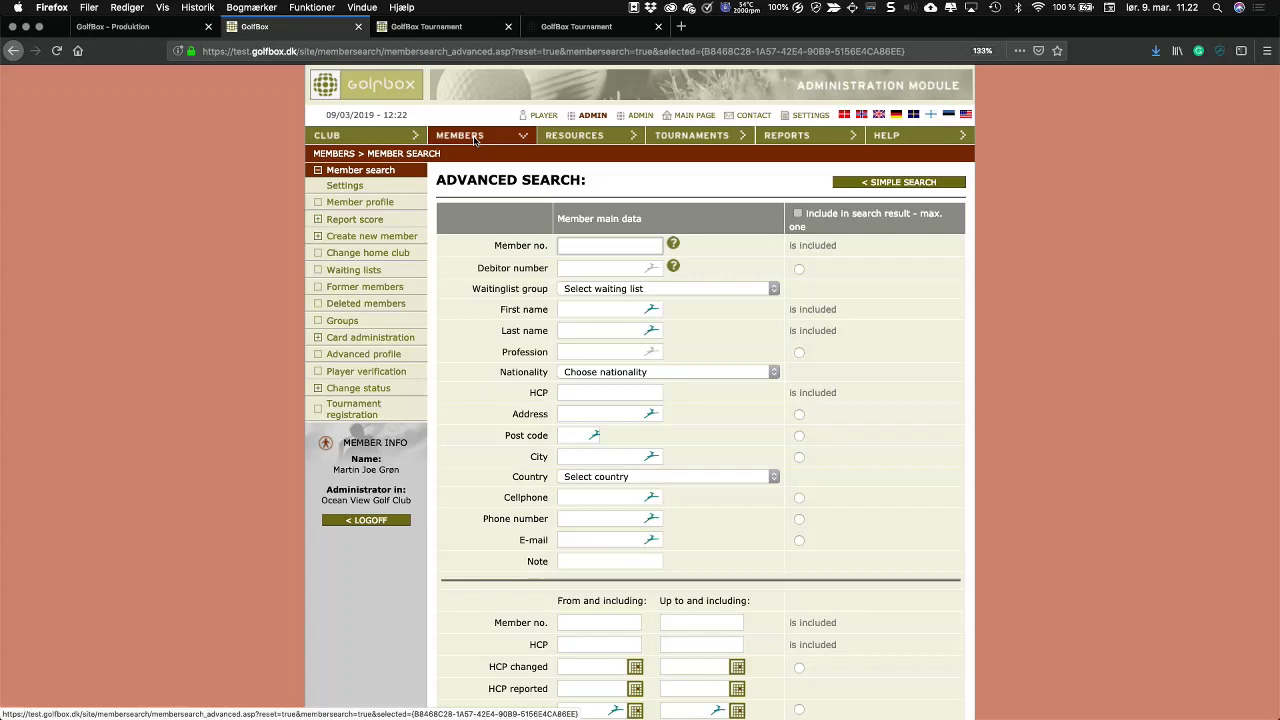
{"action": "scroll", "coordinate": [508, 445], "scroll_direction": "down", "scroll_amount": 3}
{"action": "scroll", "coordinate": [508, 445], "scroll_direction": "down", "scroll_amount": 5}
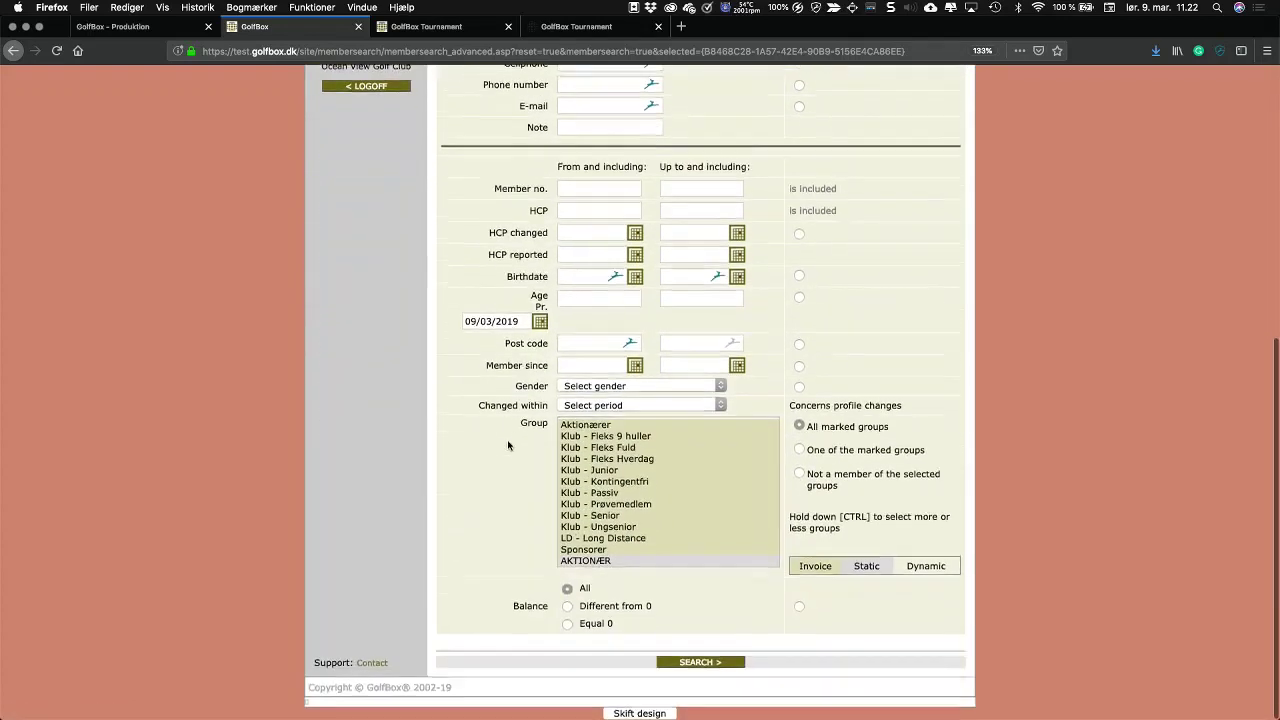
{"action": "scroll", "coordinate": [656, 505], "scroll_direction": "down", "scroll_amount": 2}
{"action": "scroll", "coordinate": [656, 510], "scroll_direction": "down", "scroll_amount": 10}
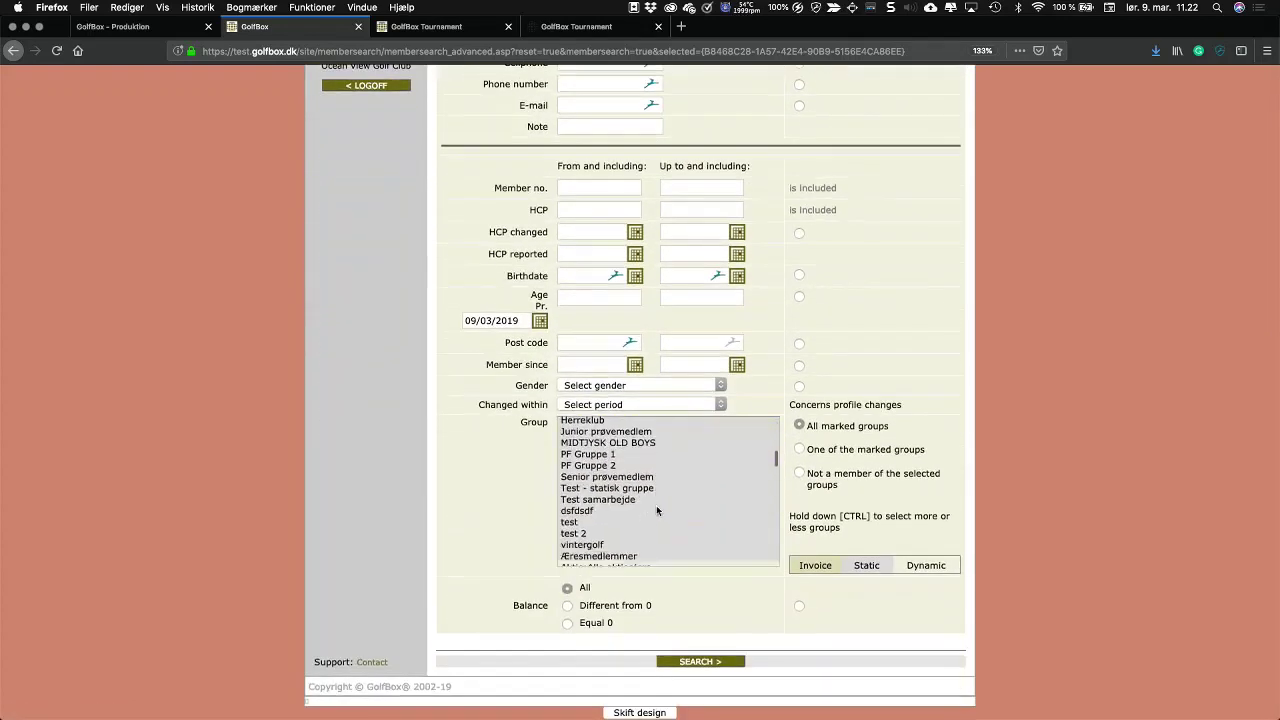
{"action": "scroll", "coordinate": [656, 505], "scroll_direction": "down", "scroll_amount": 3}
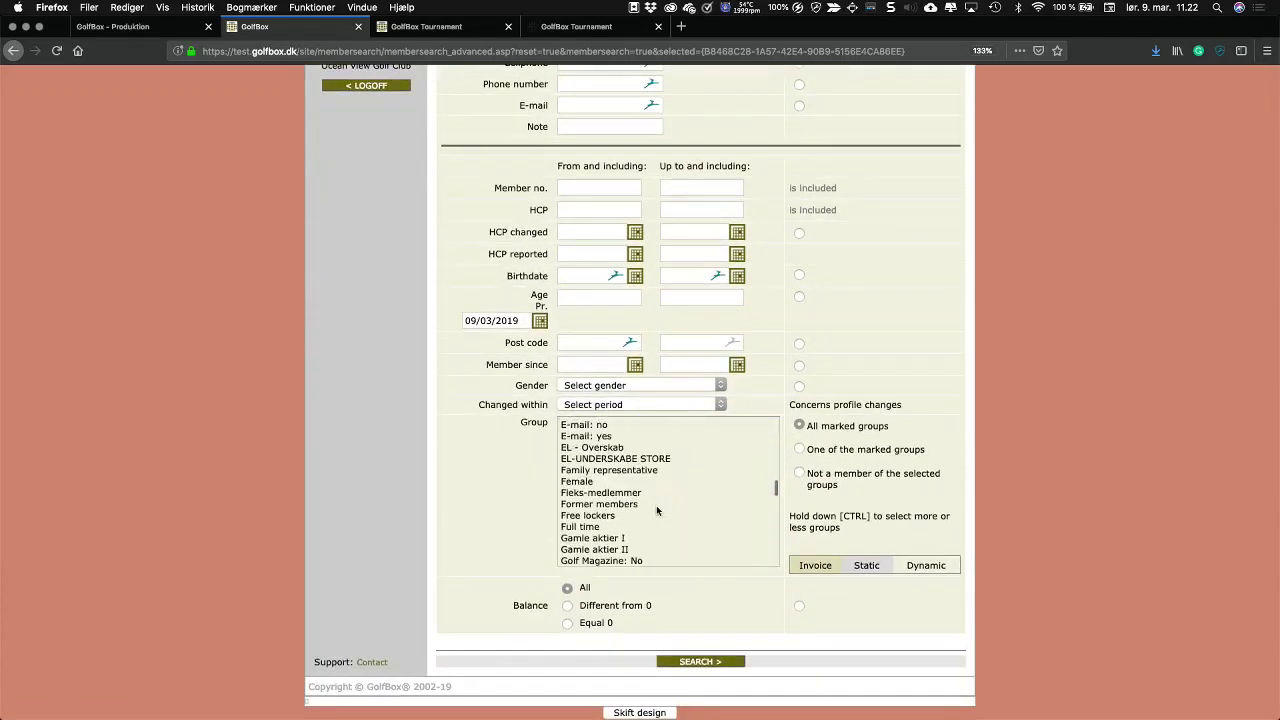
{"action": "left_click", "coordinate": [585, 481]}
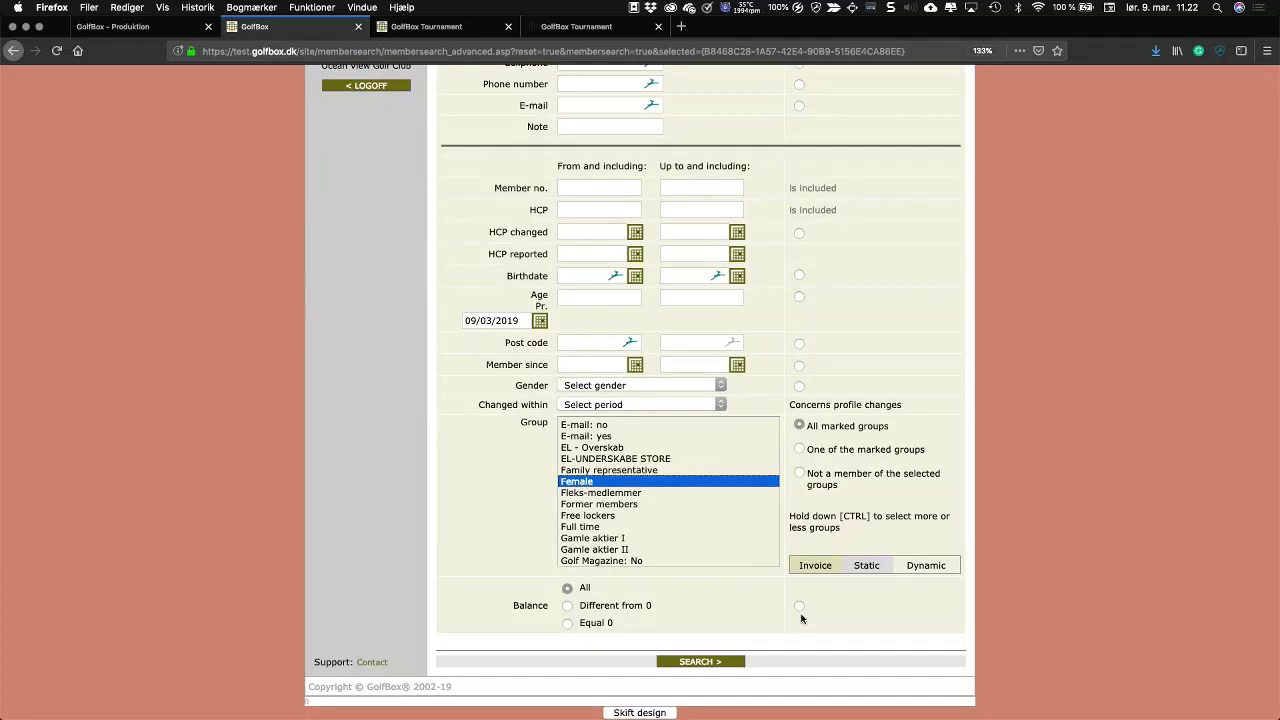
- Run the search and export all 615 found players
{"action": "left_click", "coordinate": [687, 663]}
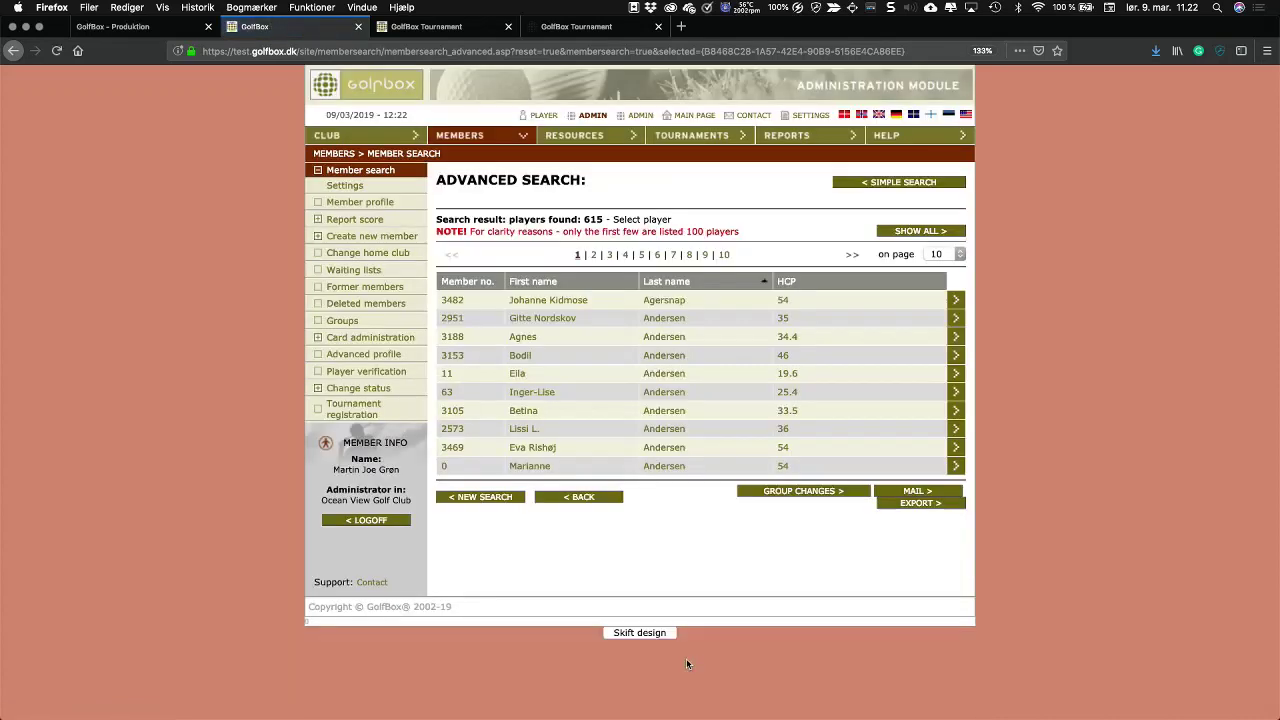
{"action": "left_click", "coordinate": [918, 503]}
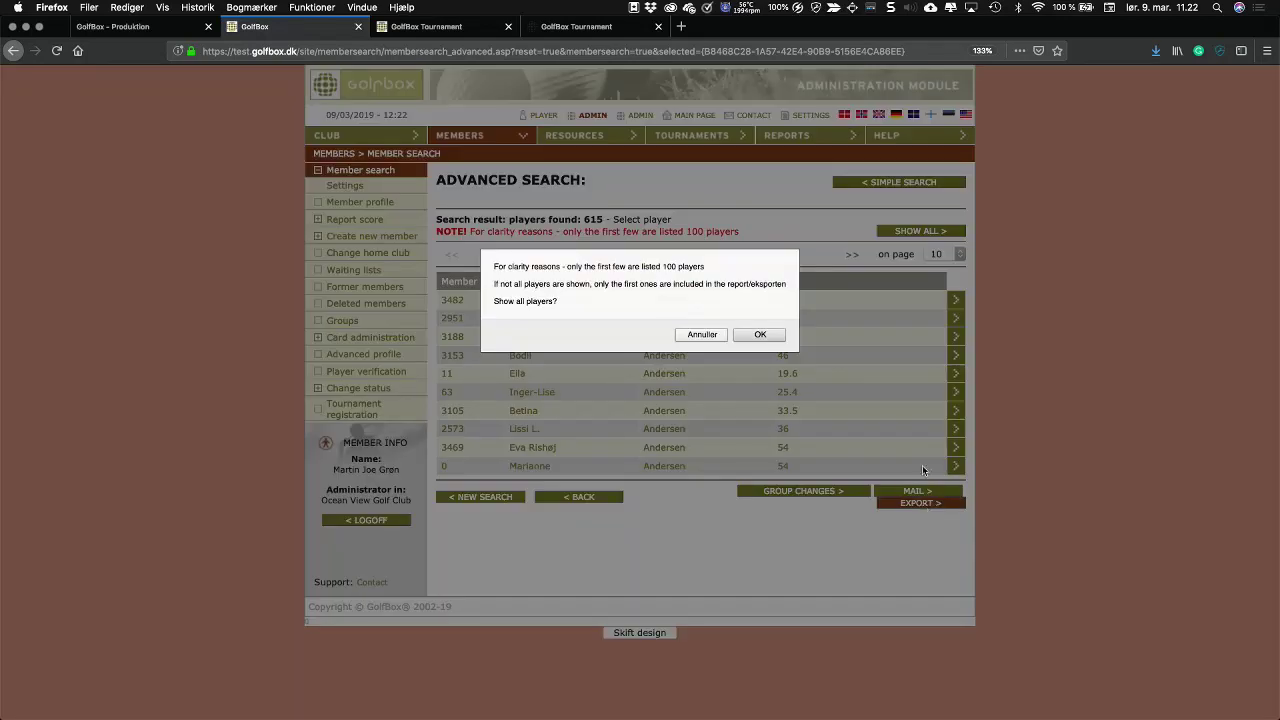
{"action": "left_click", "coordinate": [760, 336]}
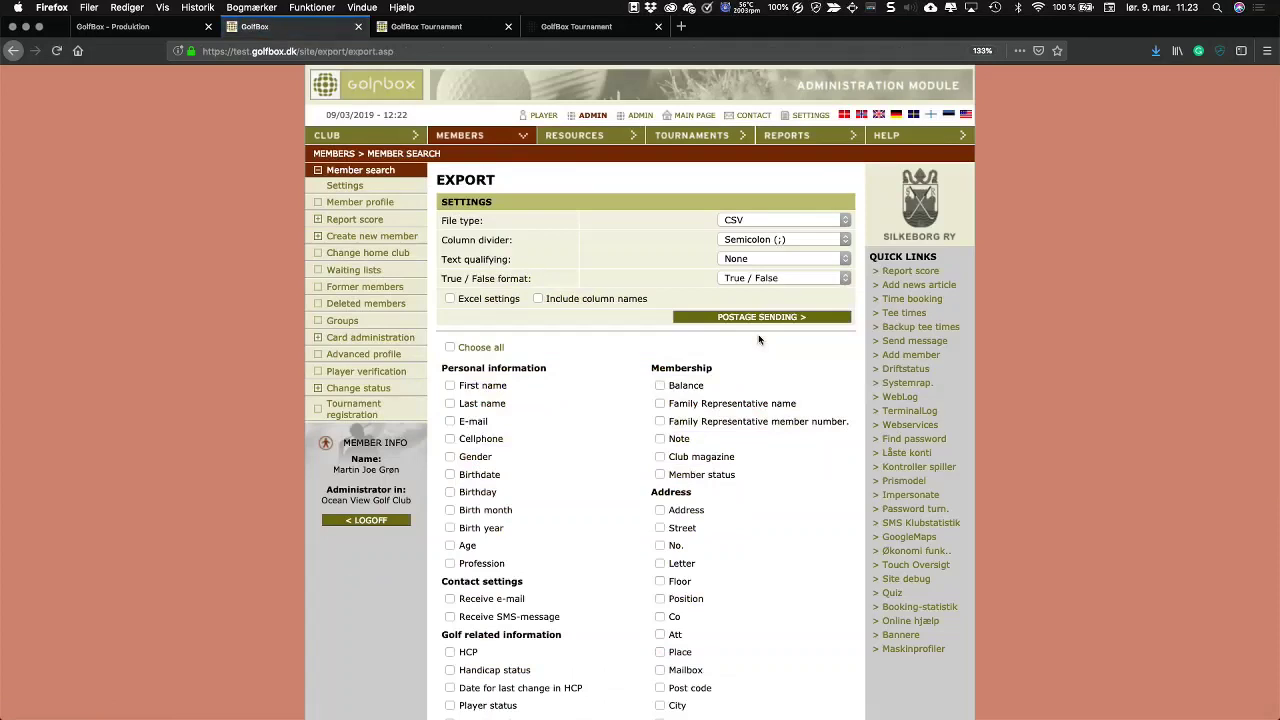
- Include First name, Last name and E-mail as export fields
{"action": "scroll", "coordinate": [508, 392], "scroll_direction": "down", "scroll_amount": 3}
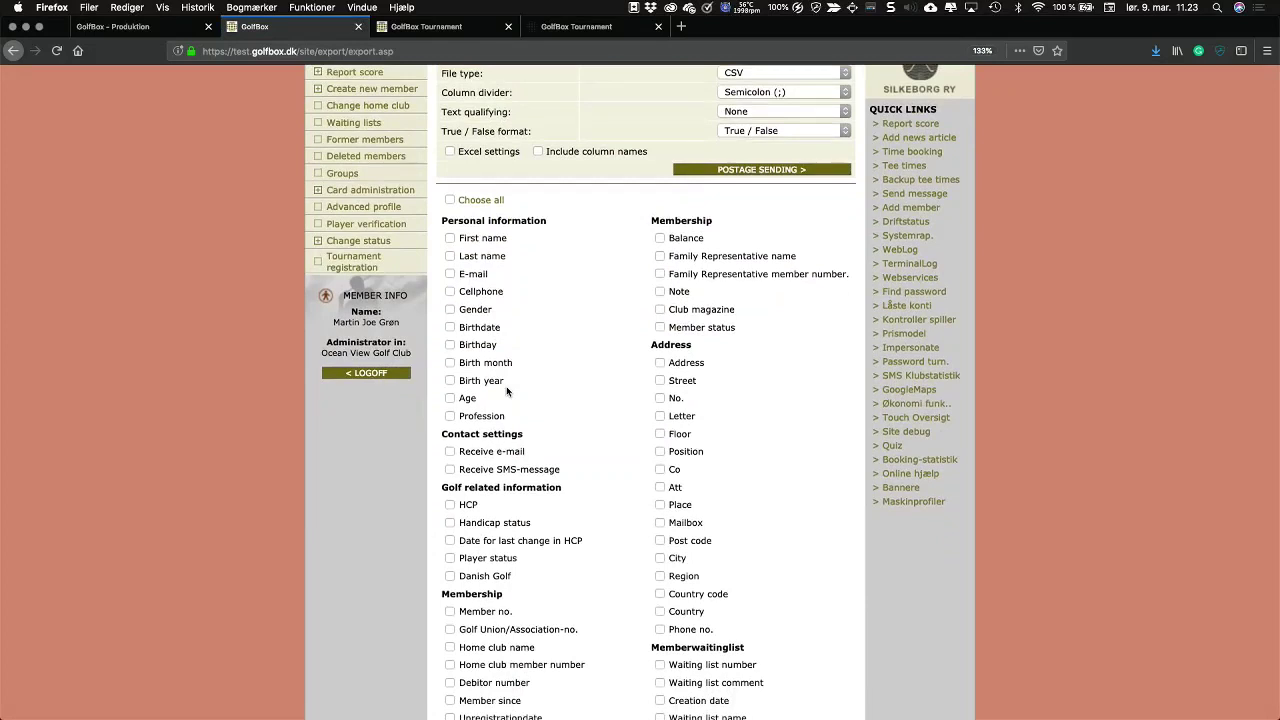
{"action": "left_click", "coordinate": [450, 238]}
{"action": "left_click", "coordinate": [450, 256]}
{"action": "left_click", "coordinate": [450, 274]}
- Go to the Reports overview
{"action": "scroll", "coordinate": [449, 278], "scroll_direction": "down", "scroll_amount": 3}
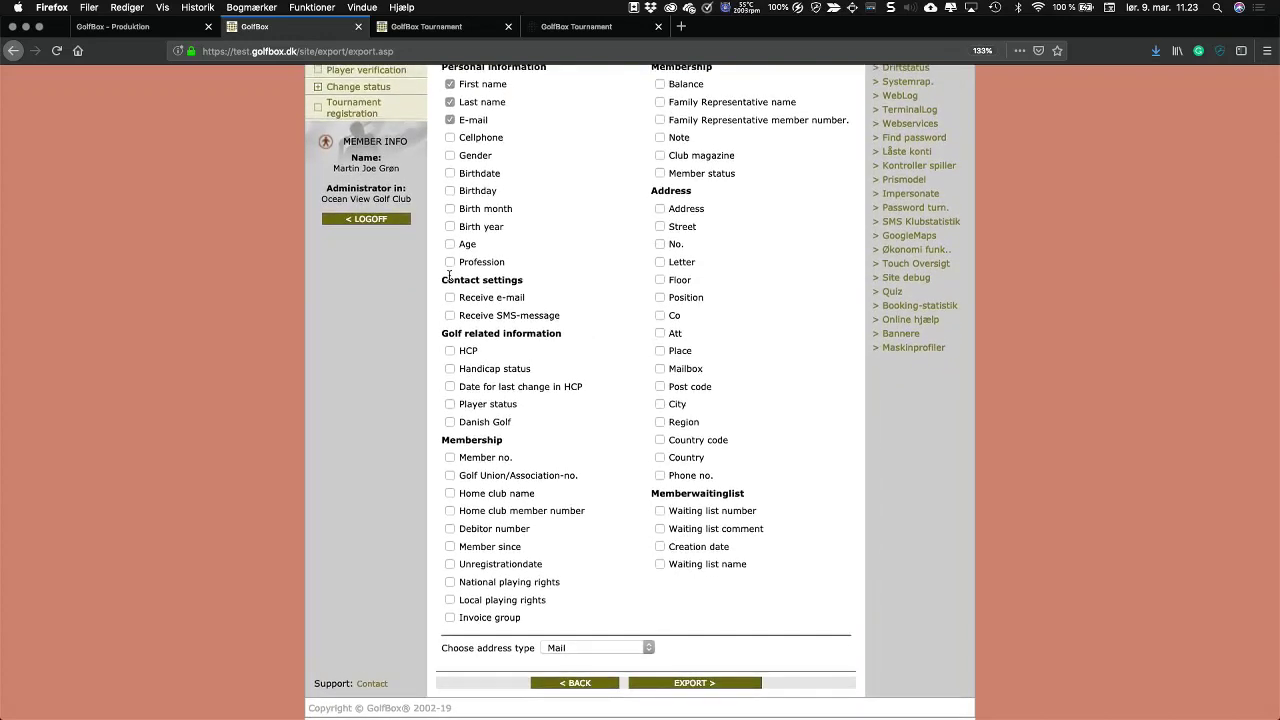
{"action": "scroll", "coordinate": [449, 278], "scroll_direction": "up", "scroll_amount": 1}
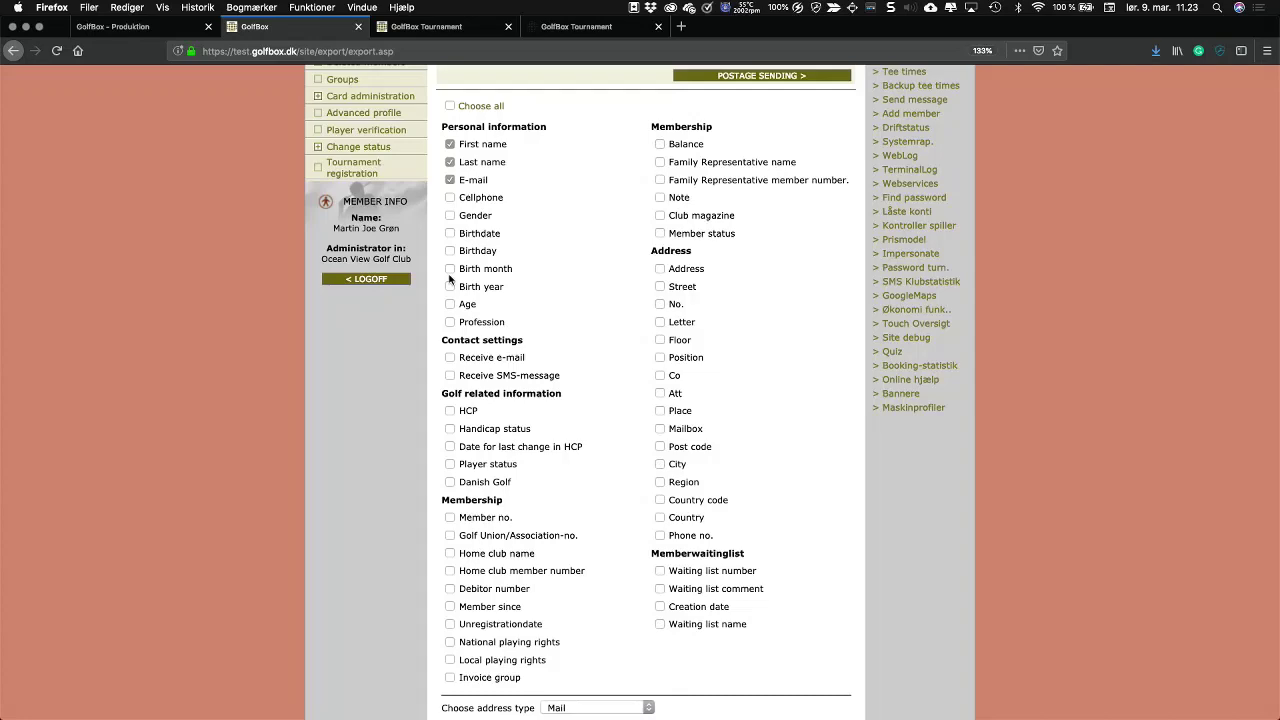
{"action": "scroll", "coordinate": [449, 278], "scroll_direction": "up", "scroll_amount": 3}
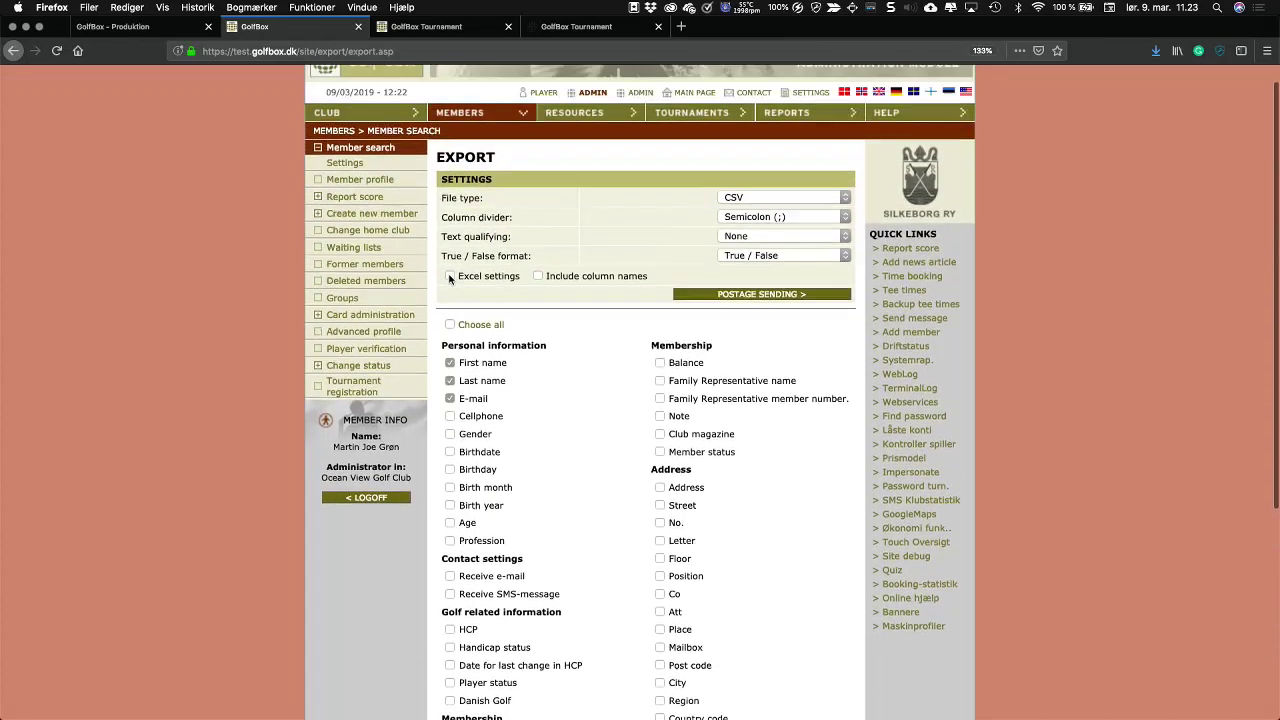
{"action": "left_click", "coordinate": [818, 140]}
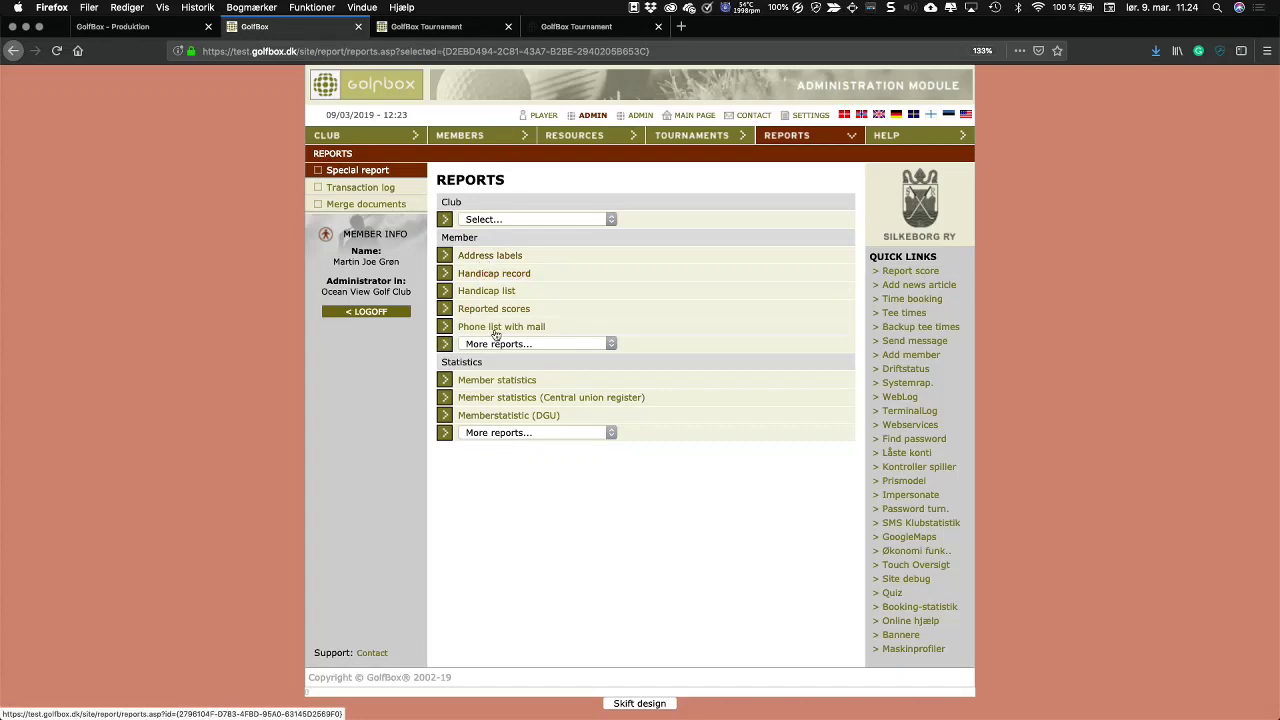
- Read through the Member statistics report, then return to the advanced member search
{"action": "left_click", "coordinate": [494, 383]}
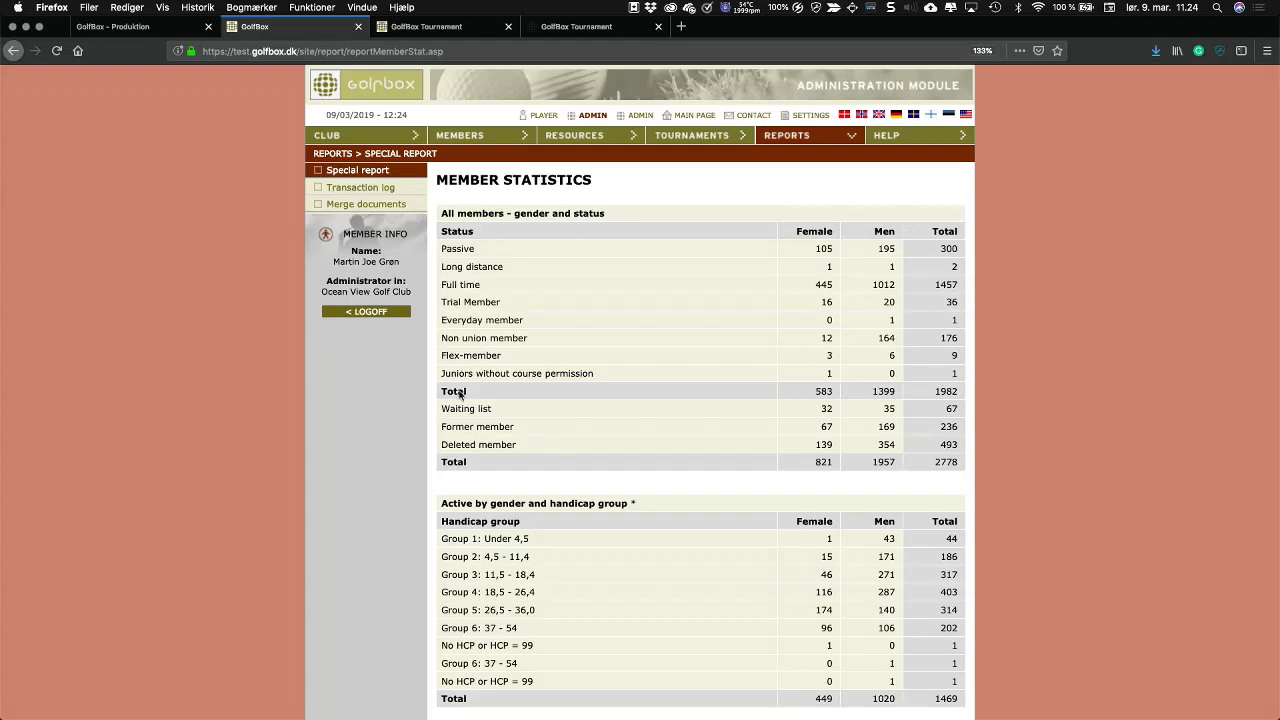
{"action": "scroll", "coordinate": [459, 391], "scroll_direction": "down", "scroll_amount": 3}
{"action": "scroll", "coordinate": [459, 391], "scroll_direction": "down", "scroll_amount": 3}
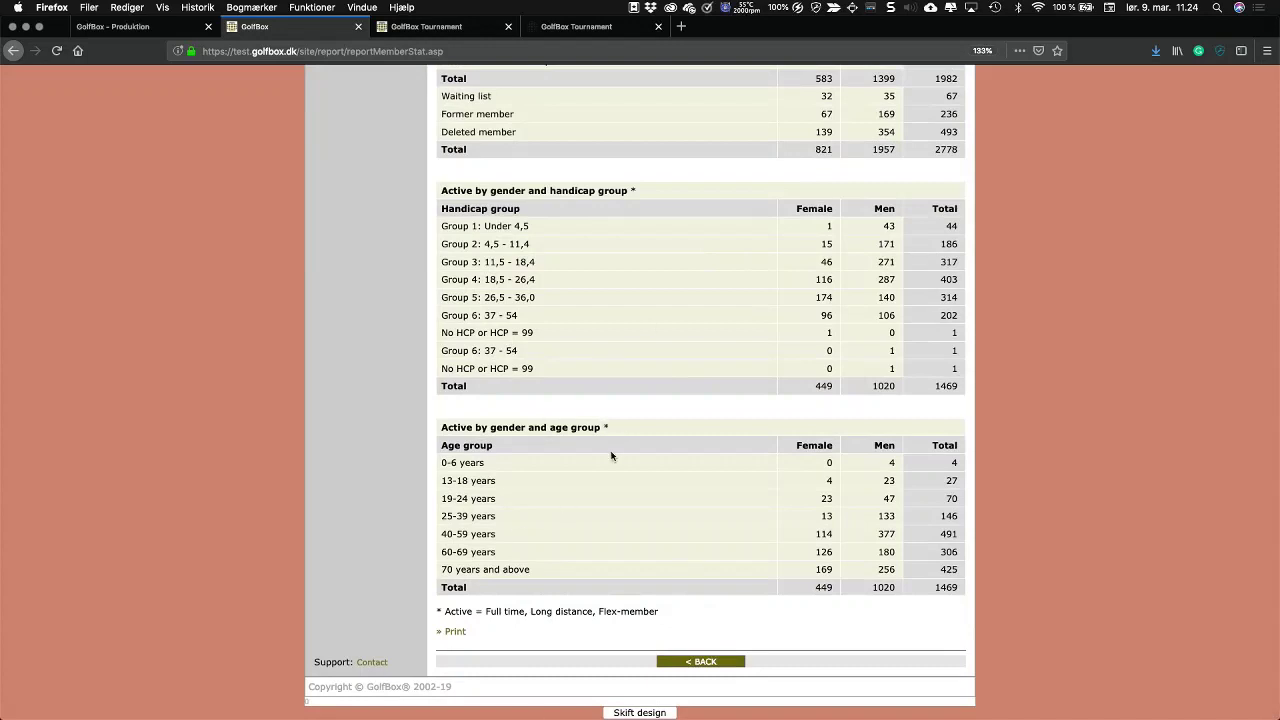
{"action": "scroll", "coordinate": [612, 456], "scroll_direction": "up", "scroll_amount": 5}
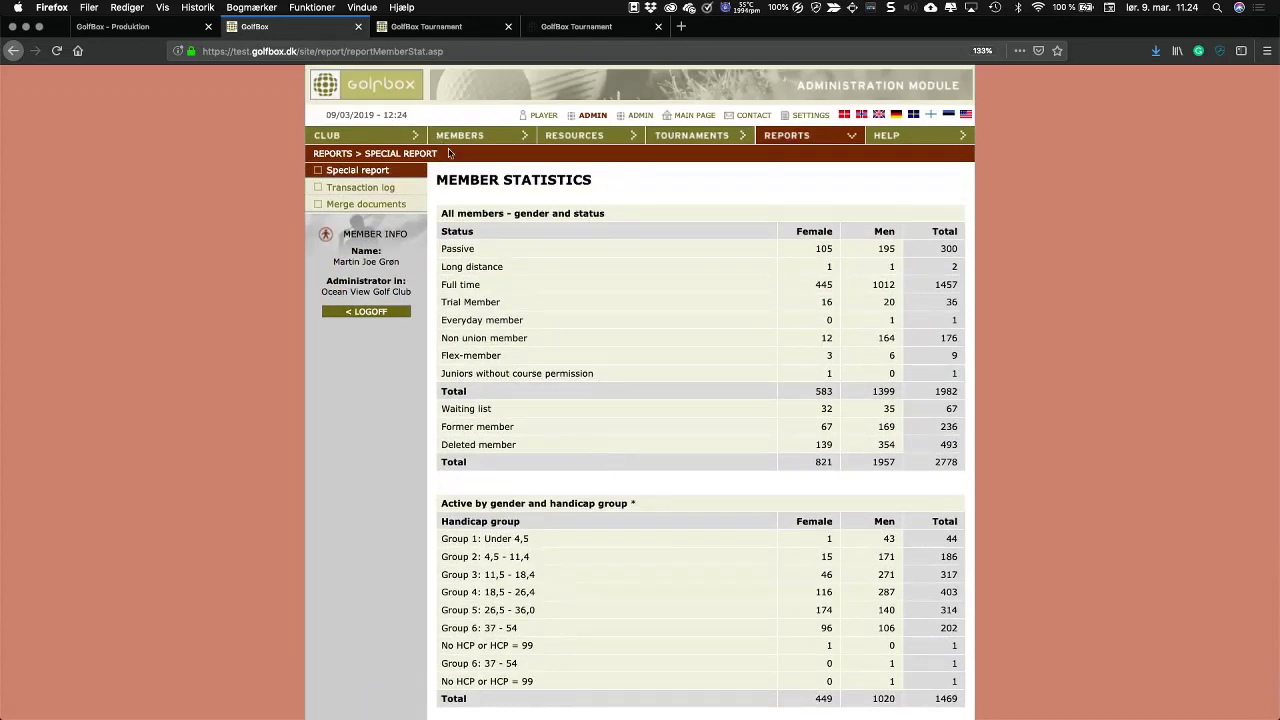
{"action": "left_click", "coordinate": [452, 143]}
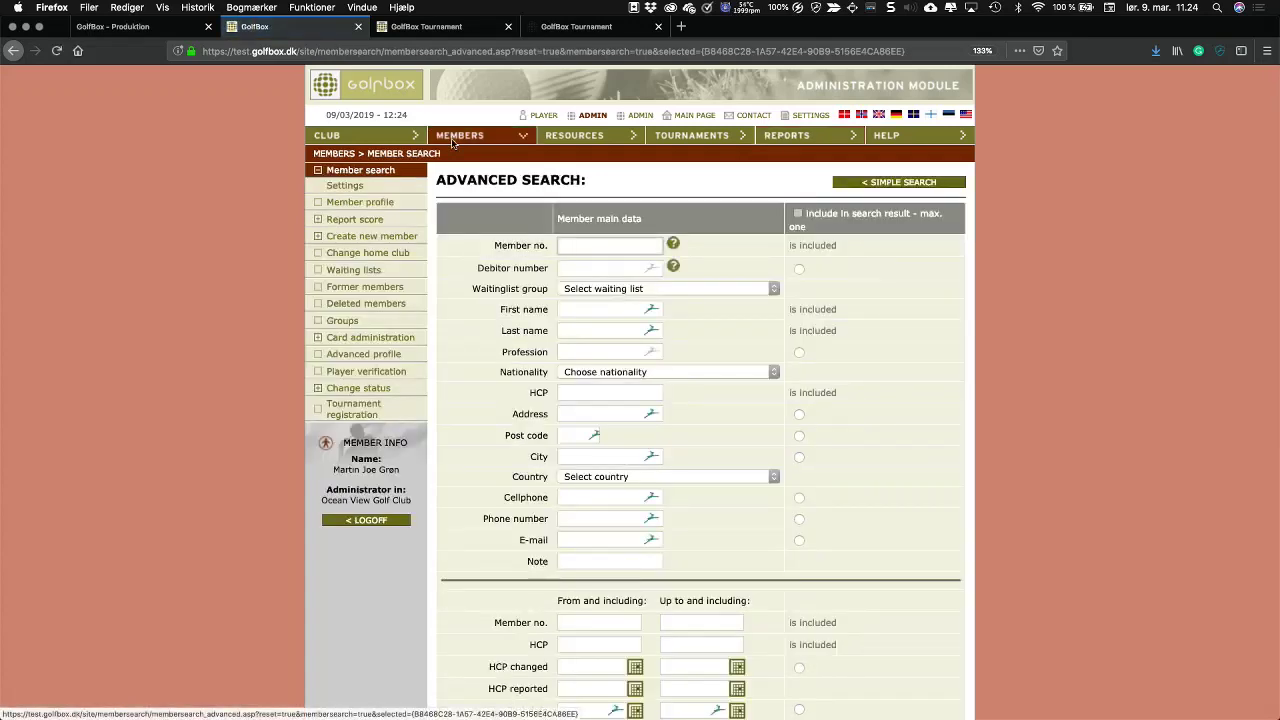
{"action": "scroll", "coordinate": [812, 460], "scroll_direction": "down", "scroll_amount": 3}
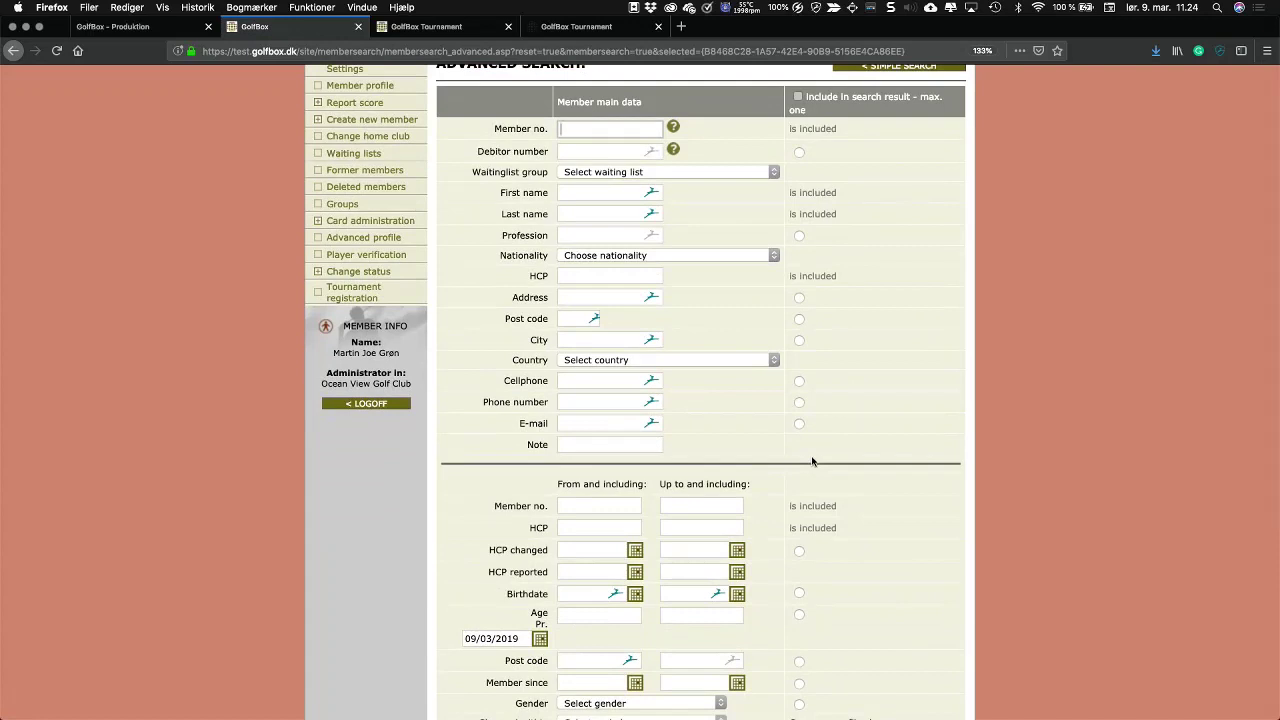
{"action": "scroll", "coordinate": [812, 460], "scroll_direction": "up", "scroll_amount": 3}
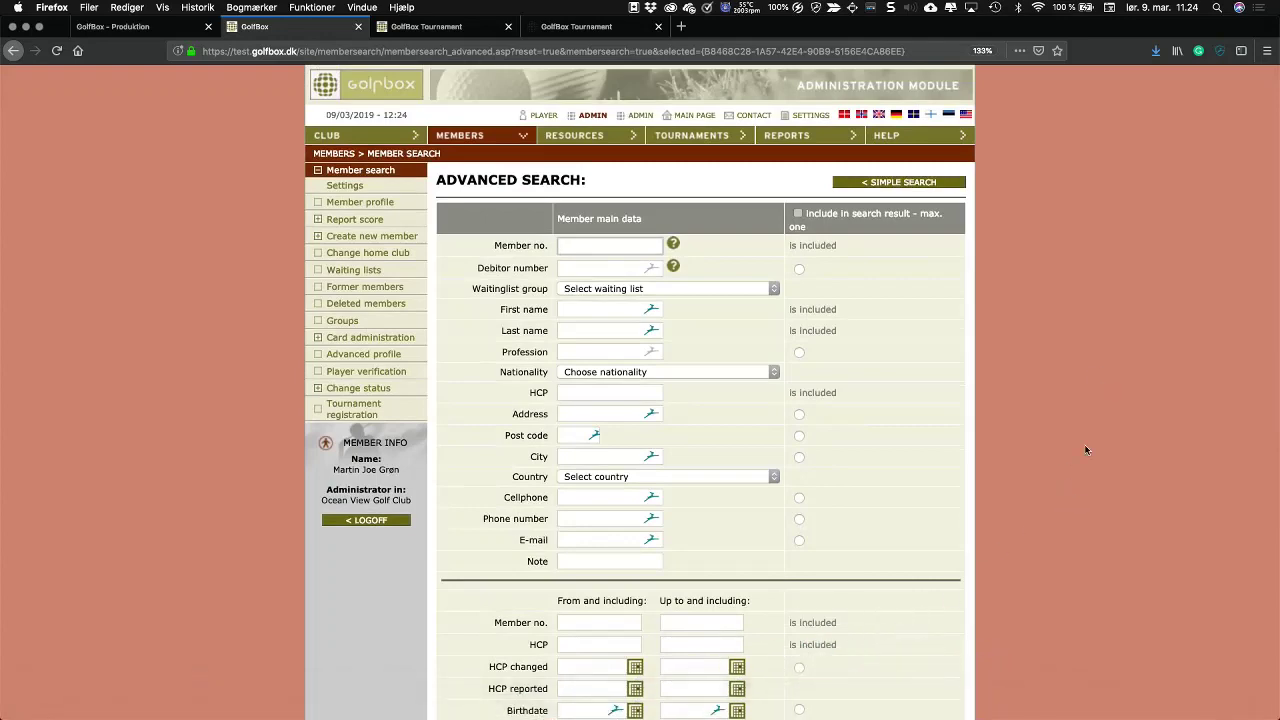
{"action": "key", "text": "super+Tab"}
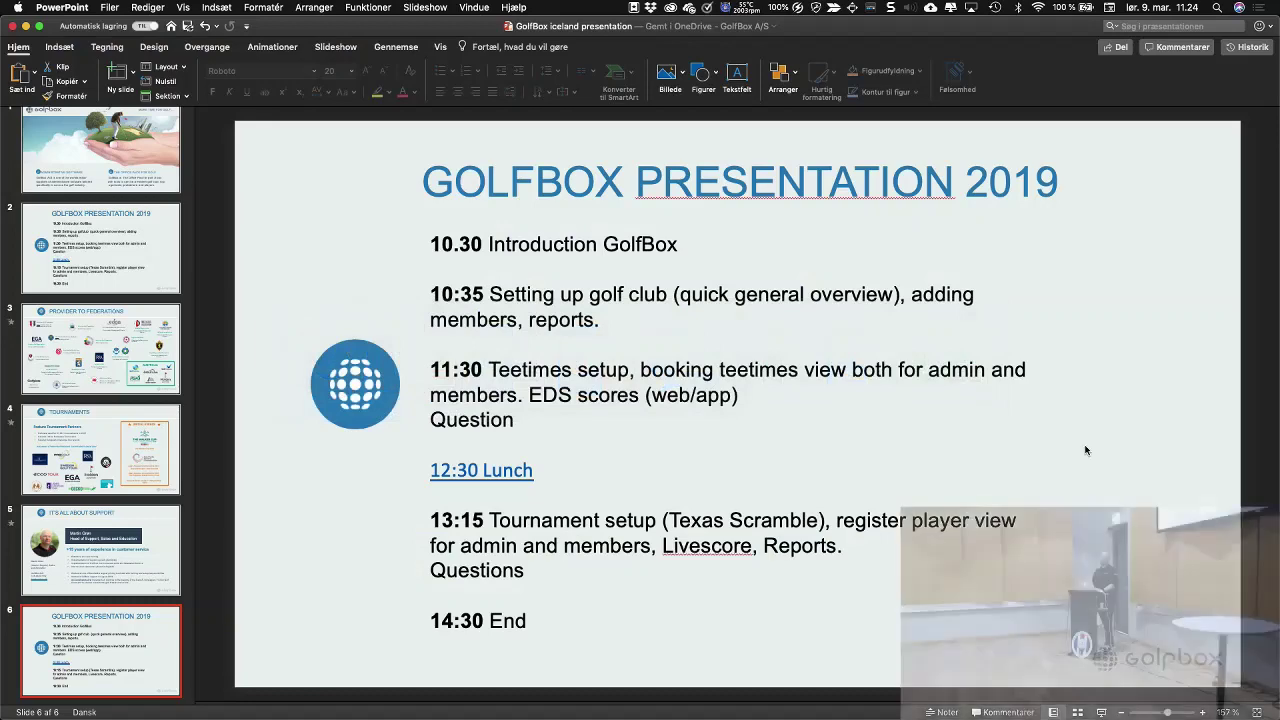
{"action": "key", "text": "super+Tab"}
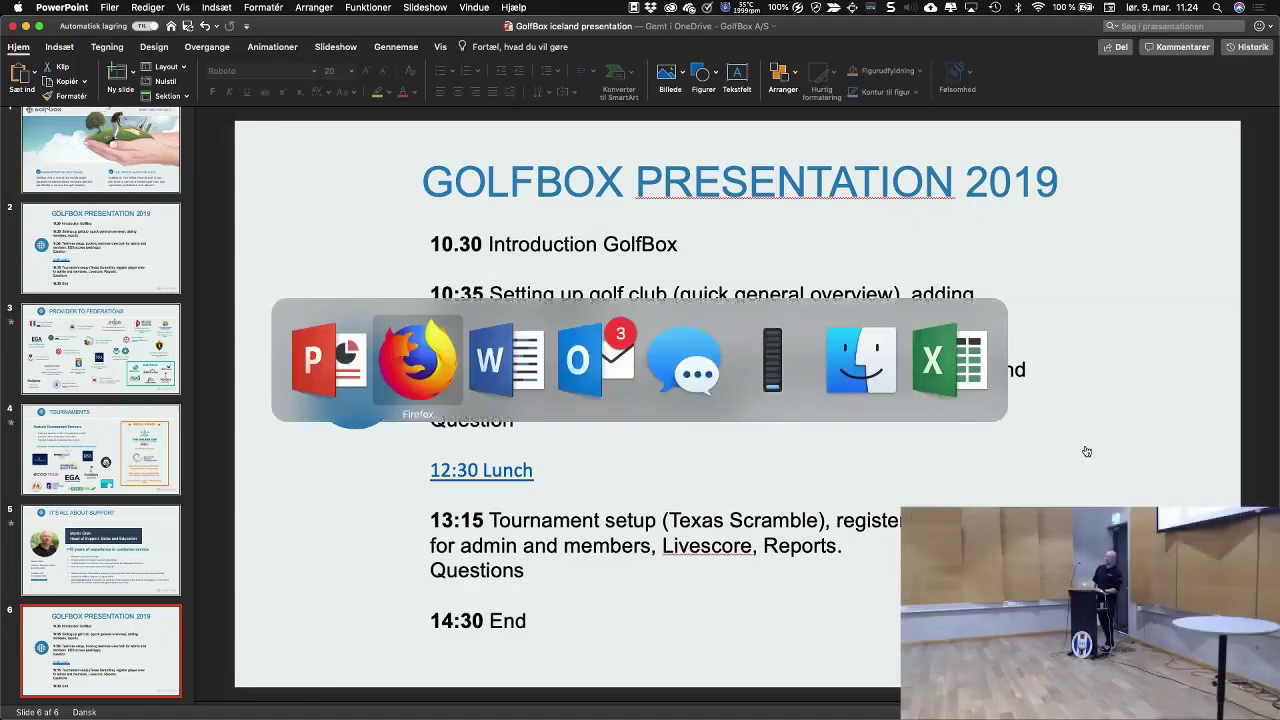
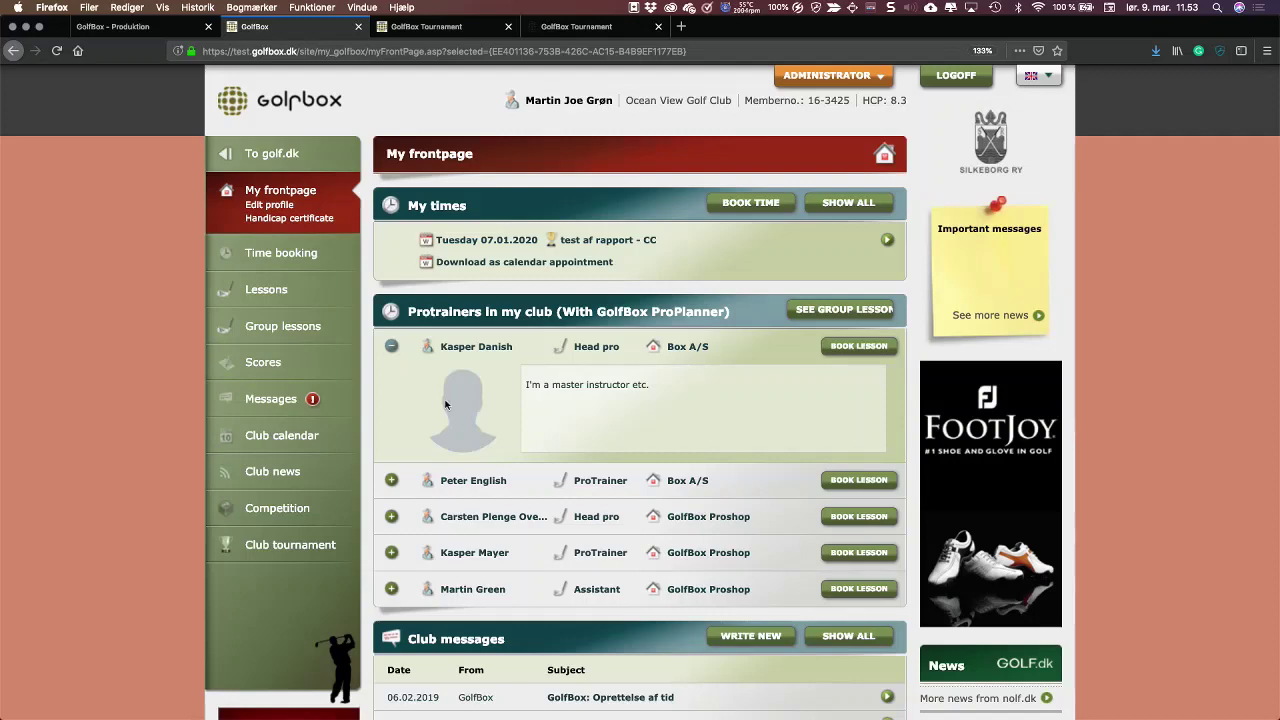
- Open the tee-time booking grid and keep Ocean View Golf Club's 18-hole course selected
{"action": "scroll", "coordinate": [500, 220], "scroll_direction": "down", "scroll_amount": 4}
{"action": "scroll", "coordinate": [600, 160], "scroll_direction": "up", "scroll_amount": 3}
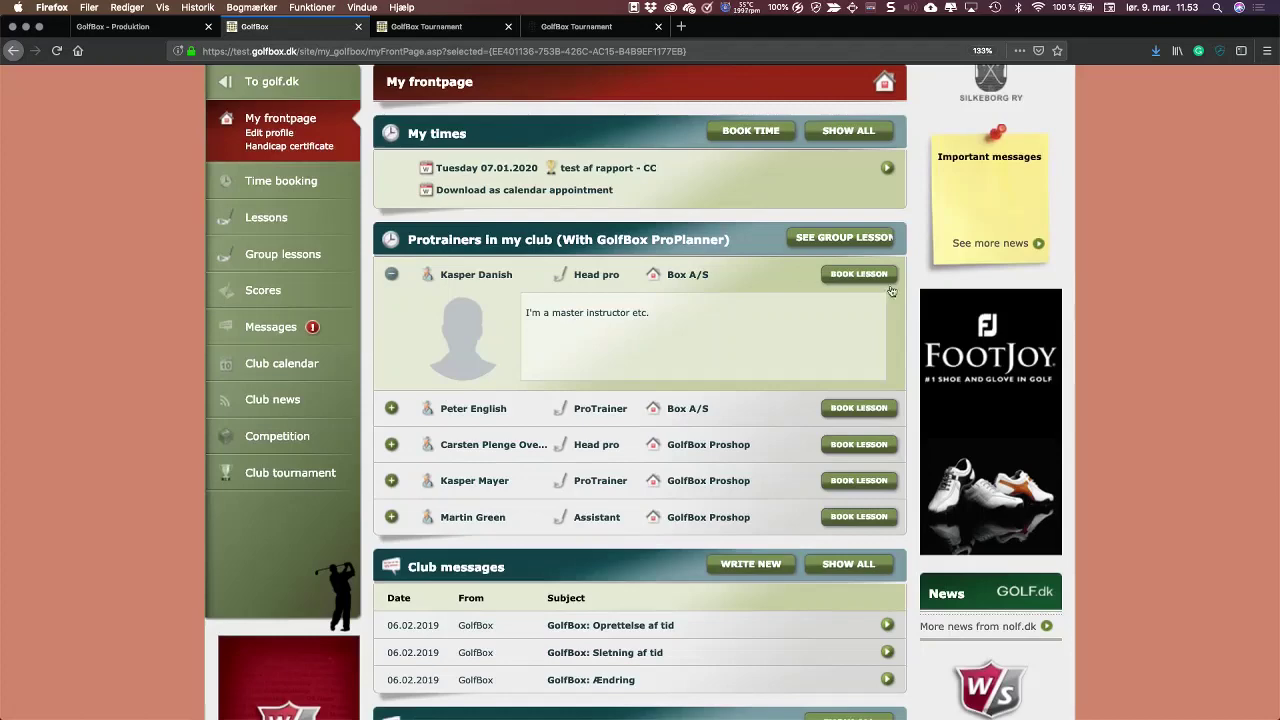
{"action": "scroll", "coordinate": [641, 370], "scroll_direction": "down", "scroll_amount": 3}
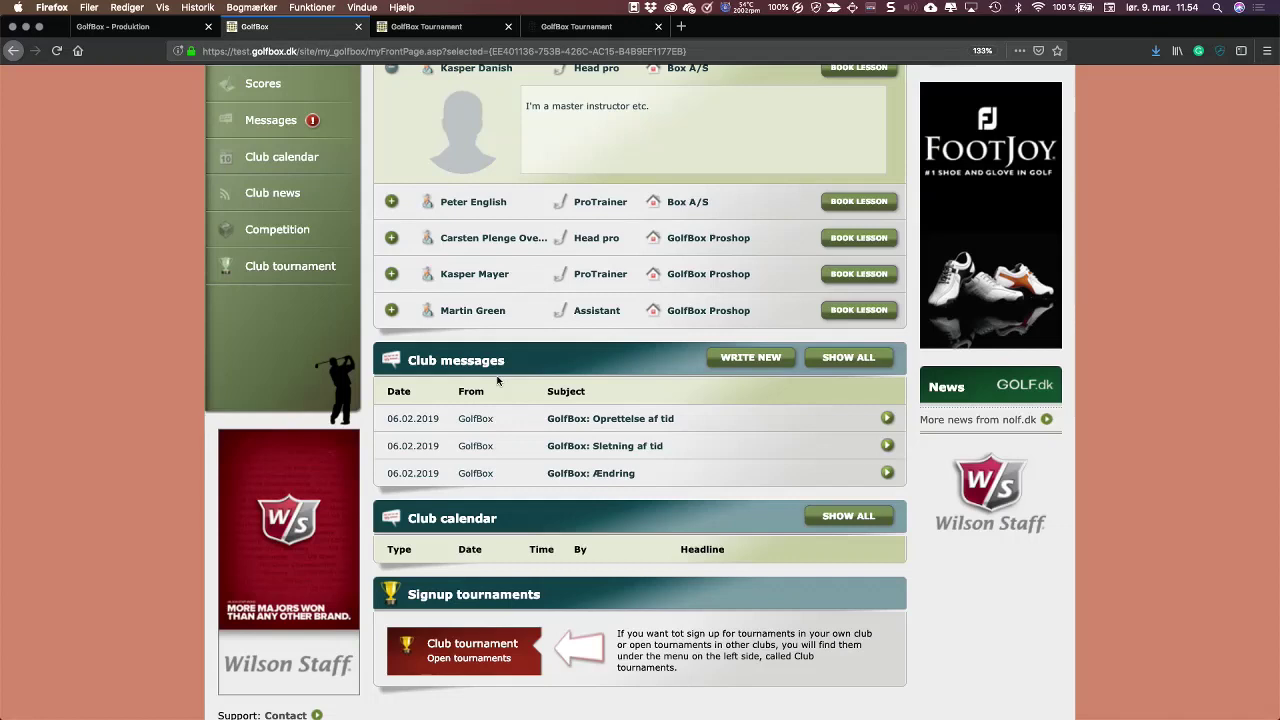
{"action": "scroll", "coordinate": [497, 380], "scroll_direction": "up", "scroll_amount": 5}
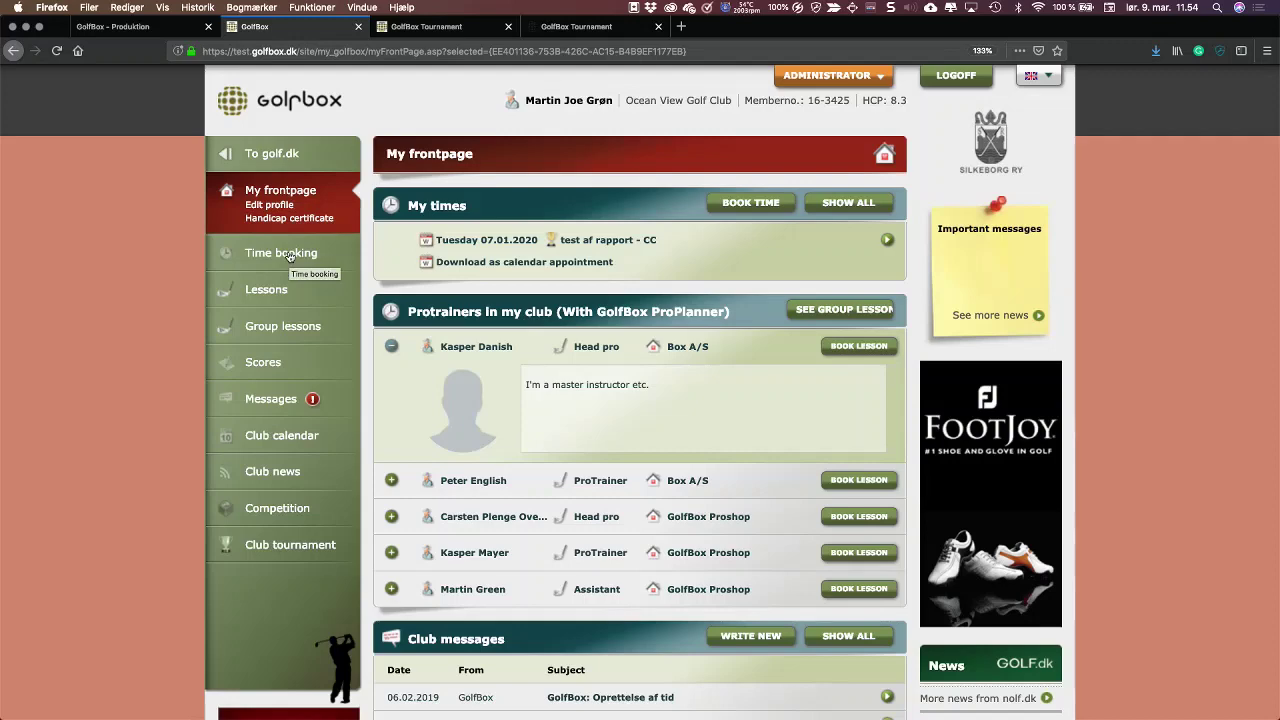
{"action": "left_click", "coordinate": [289, 256]}
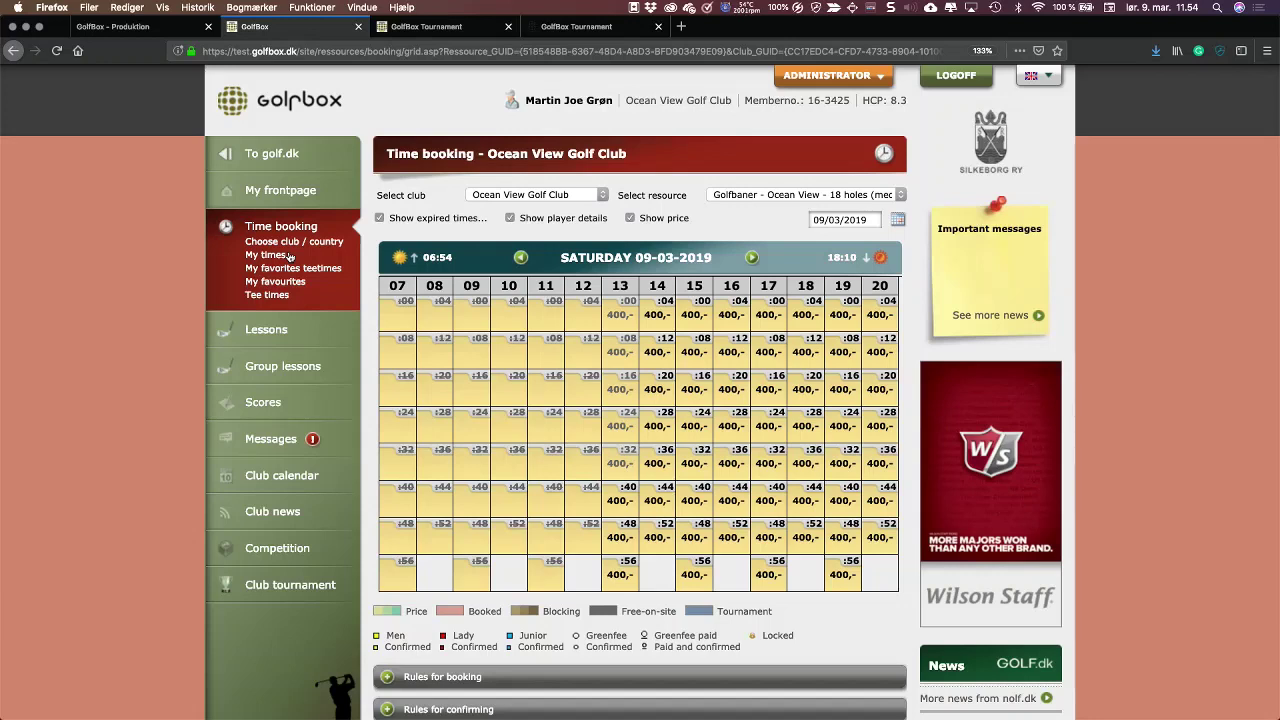
{"action": "left_click", "coordinate": [784, 199]}
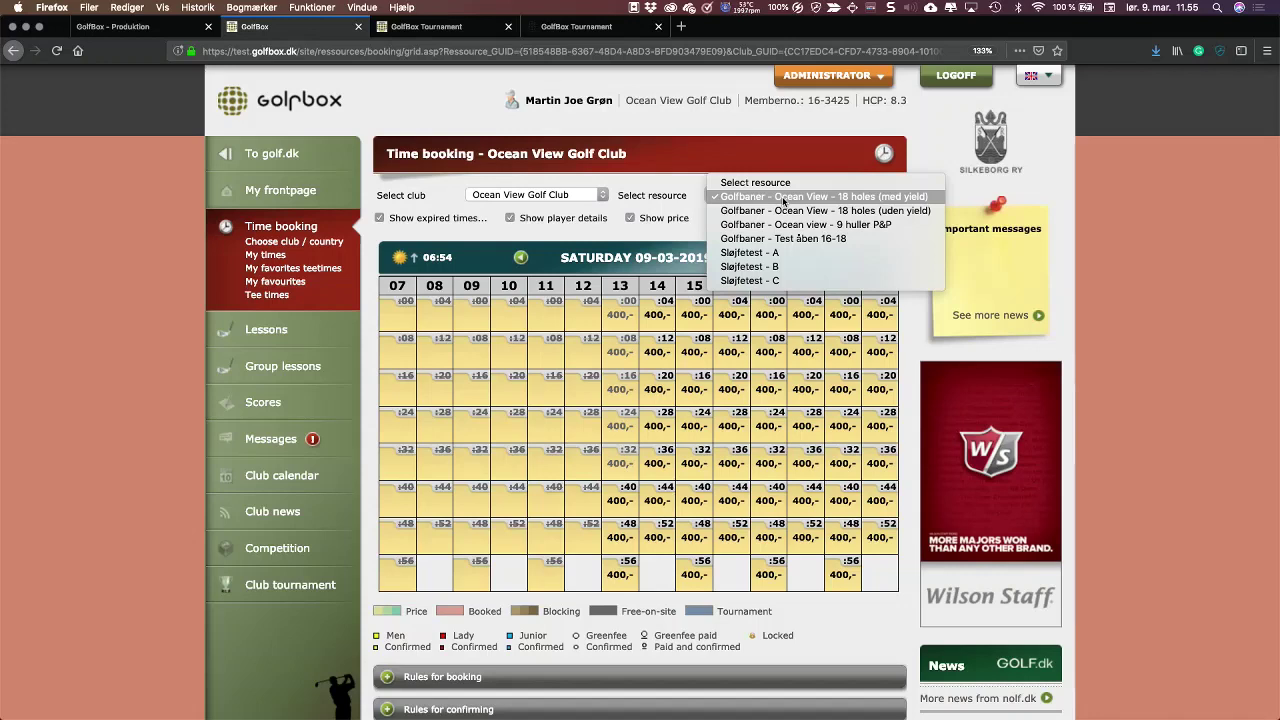
{"action": "left_click", "coordinate": [1080, 310]}
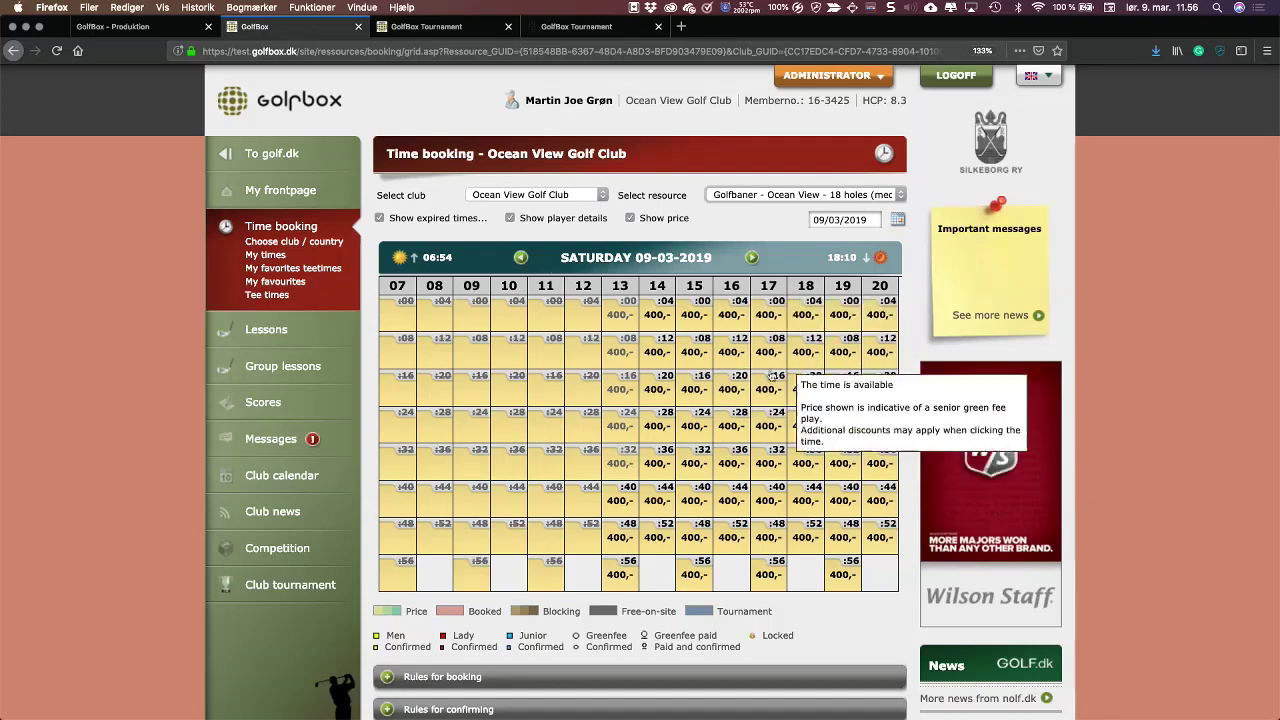
- Move the grid to Sunday 10-03-2019 and start booking the 15:00 tee time
{"action": "left_click", "coordinate": [753, 258]}
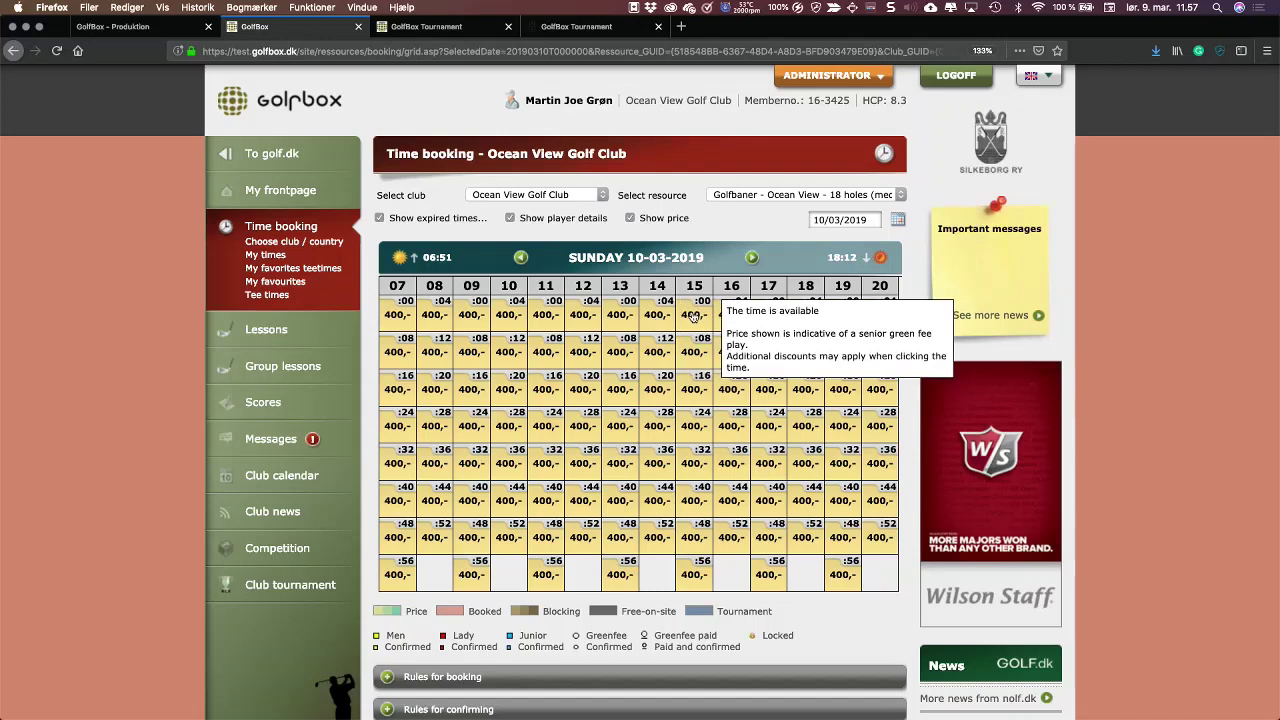
{"action": "left_click", "coordinate": [693, 316]}
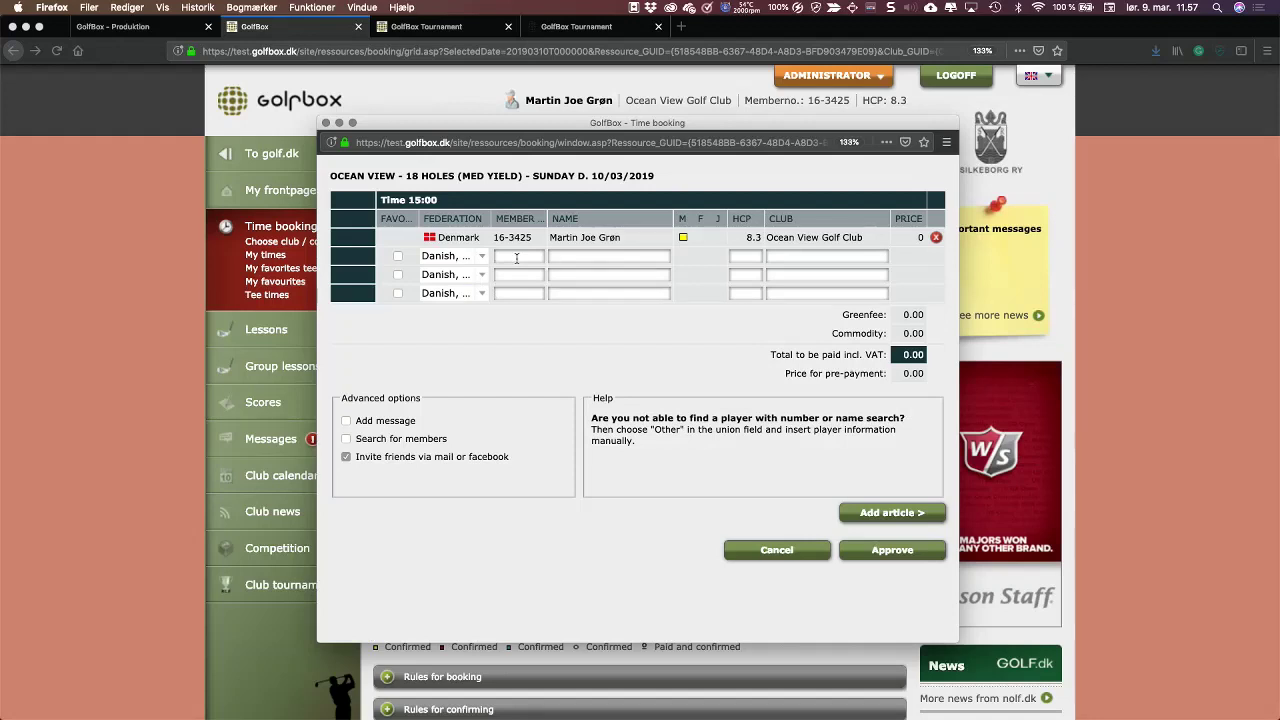
- Enter a member number, pick a favourite as second player and approve, getting 'No member was found'
{"action": "type", "text": "16-1509"}
{"action": "left_click", "coordinate": [398, 259]}
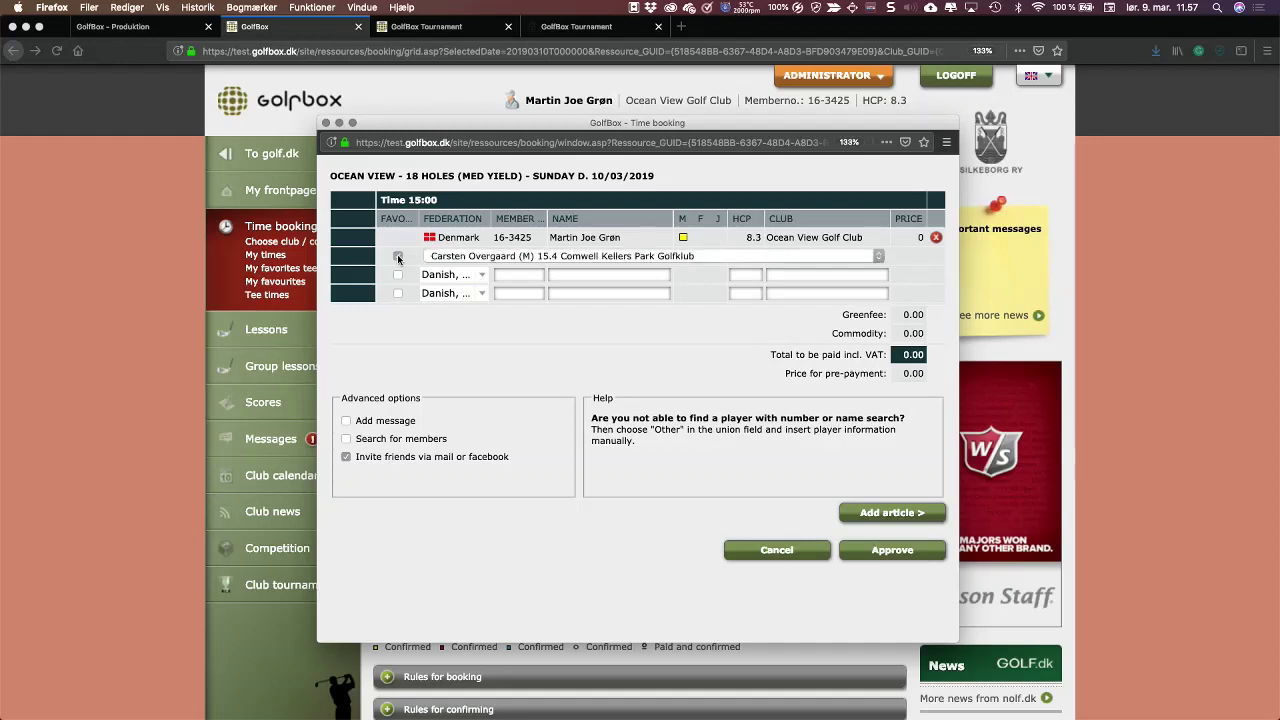
{"action": "left_click", "coordinate": [474, 263]}
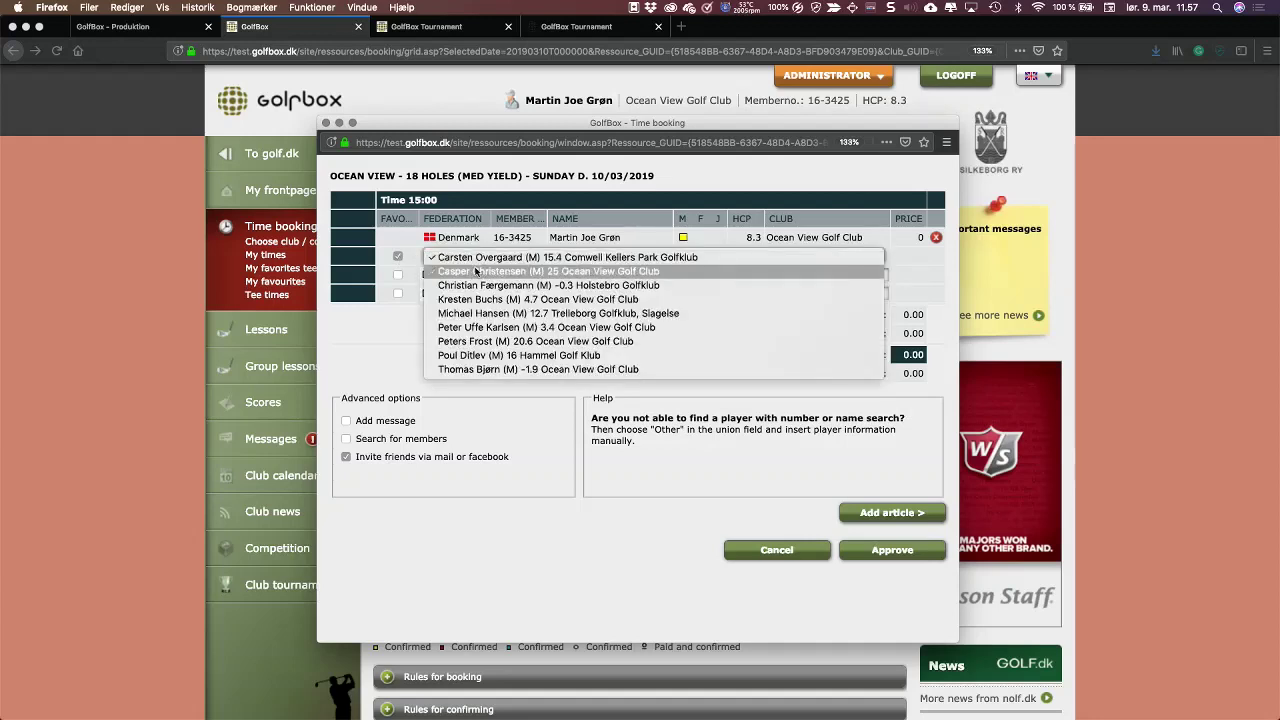
{"action": "left_click", "coordinate": [473, 286]}
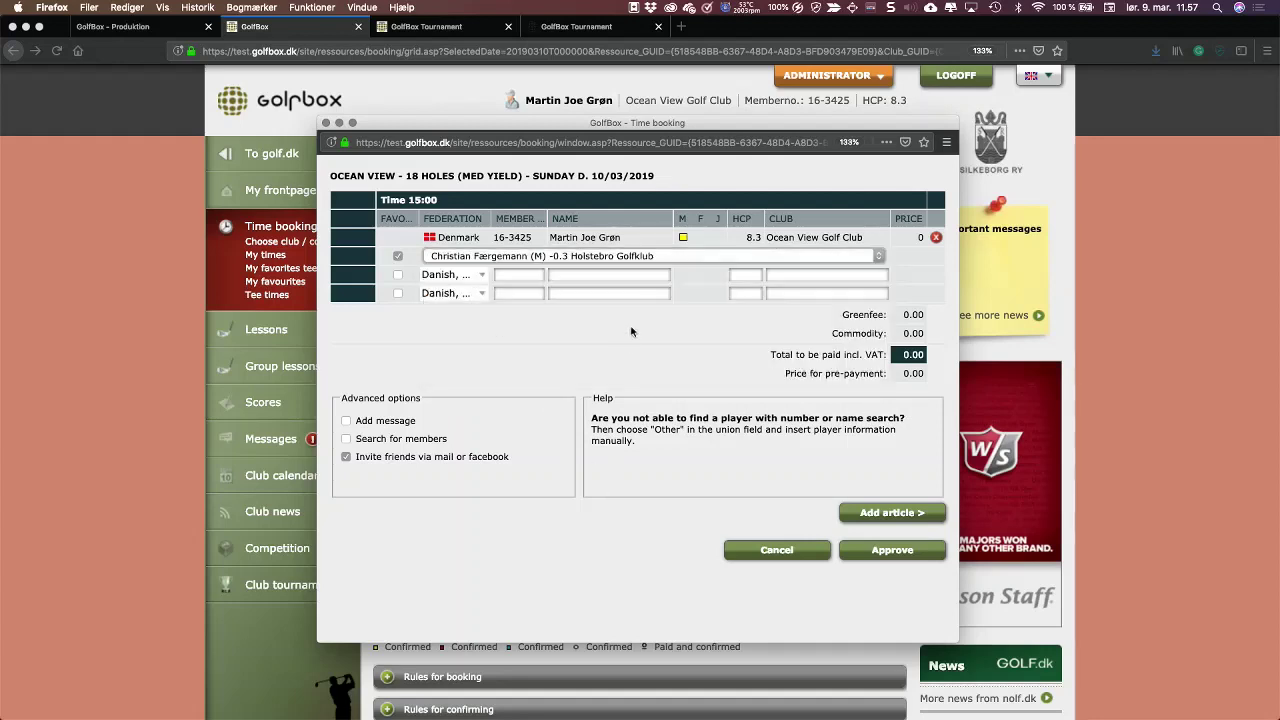
{"action": "left_click", "coordinate": [893, 551]}
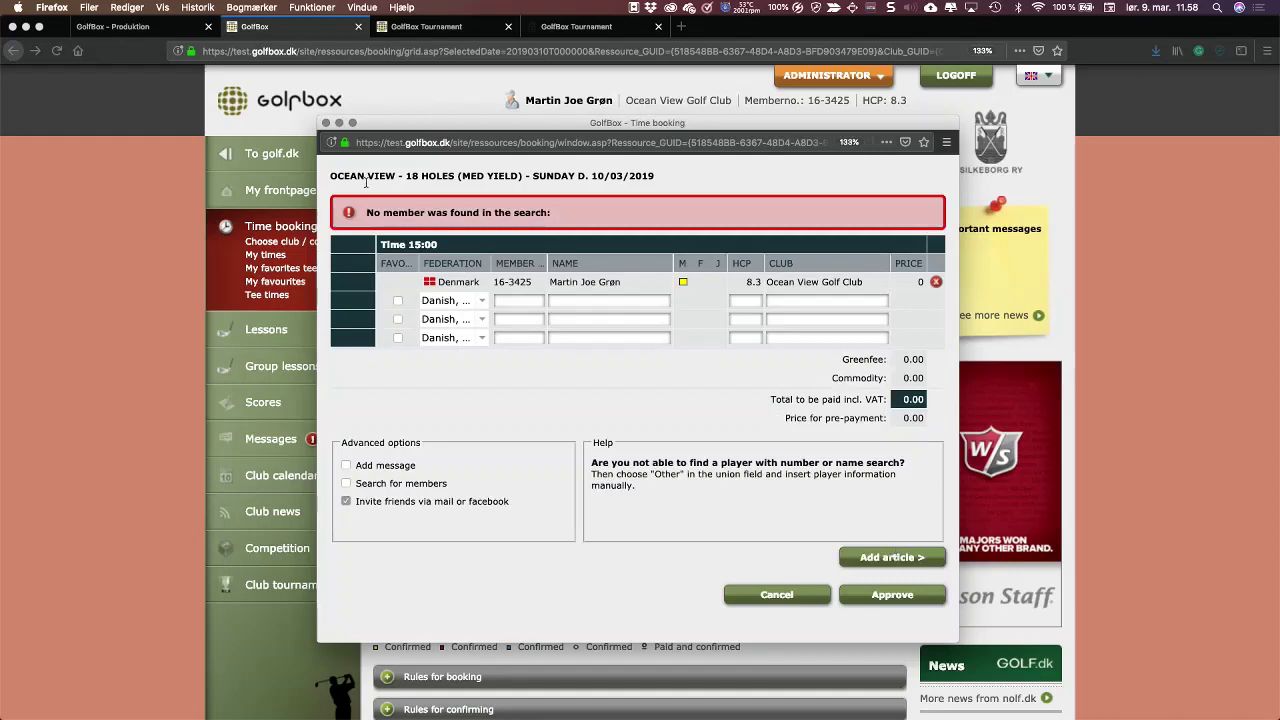
- Choose a different favourite as the second player and approve the booking again
{"action": "left_click", "coordinate": [468, 300]}
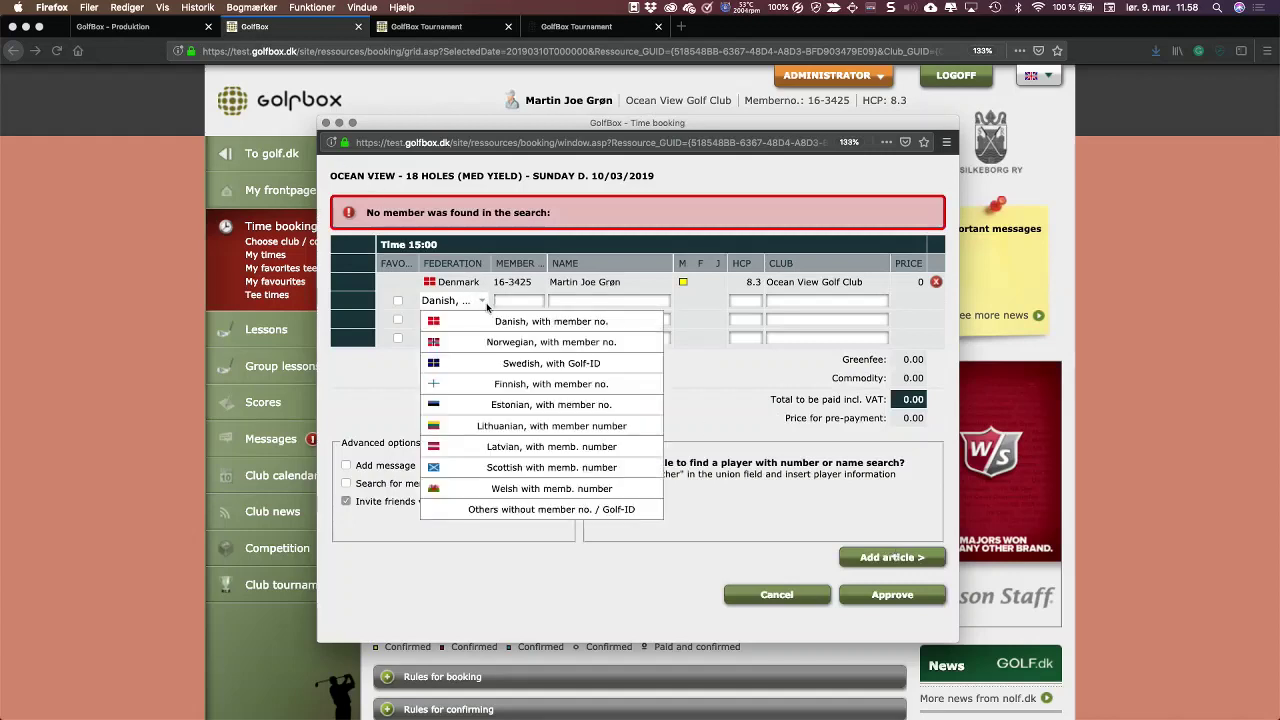
{"action": "left_click", "coordinate": [484, 302]}
{"action": "left_click", "coordinate": [400, 301]}
{"action": "left_click", "coordinate": [471, 301]}
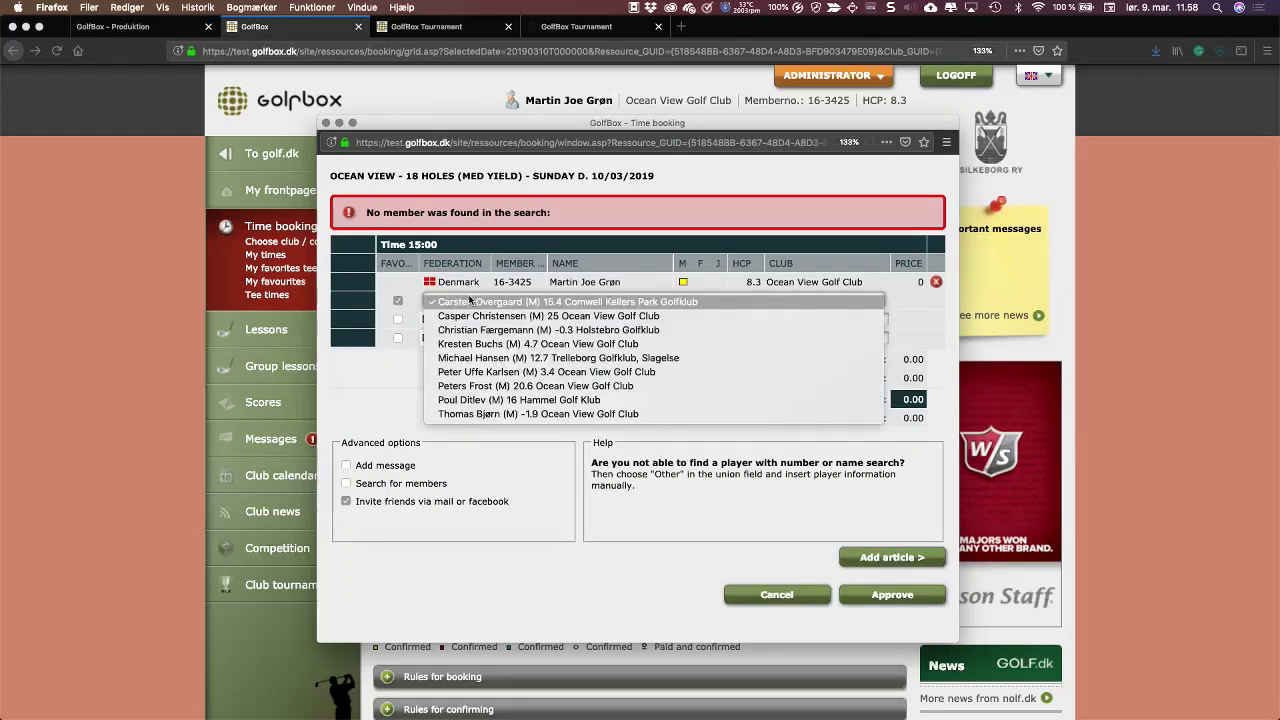
{"action": "left_click", "coordinate": [474, 374]}
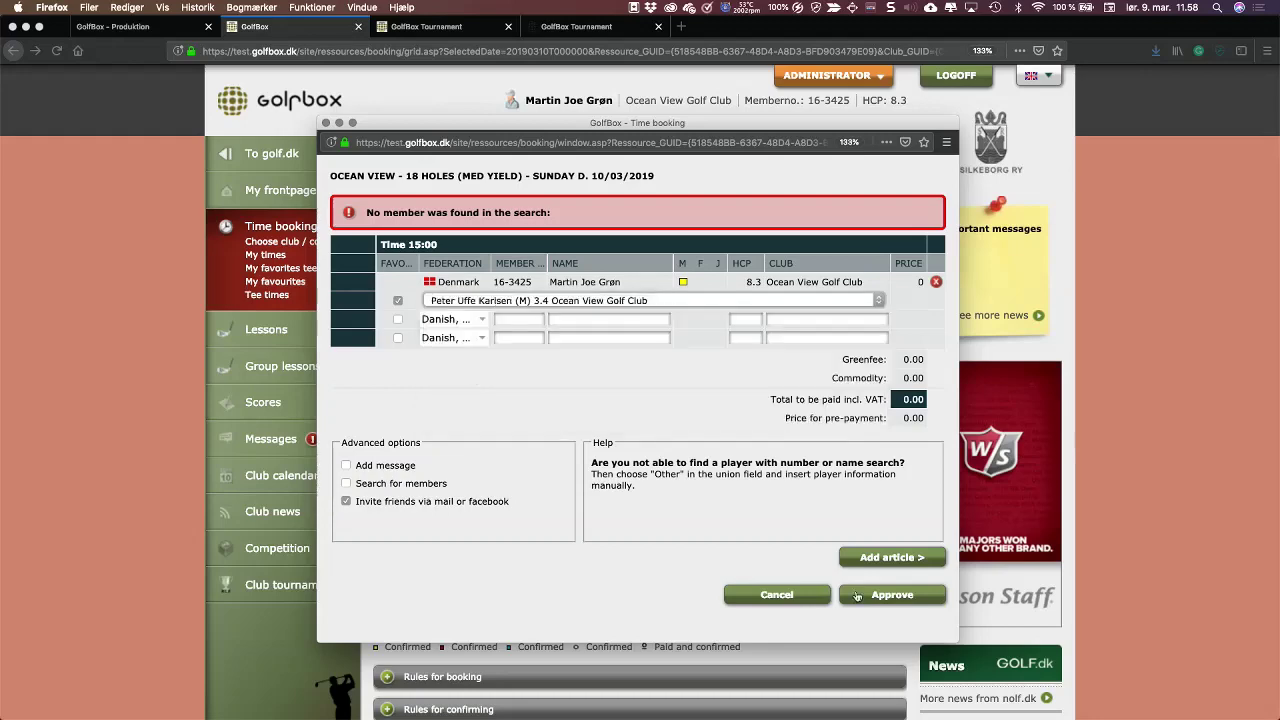
{"action": "left_click", "coordinate": [880, 594]}
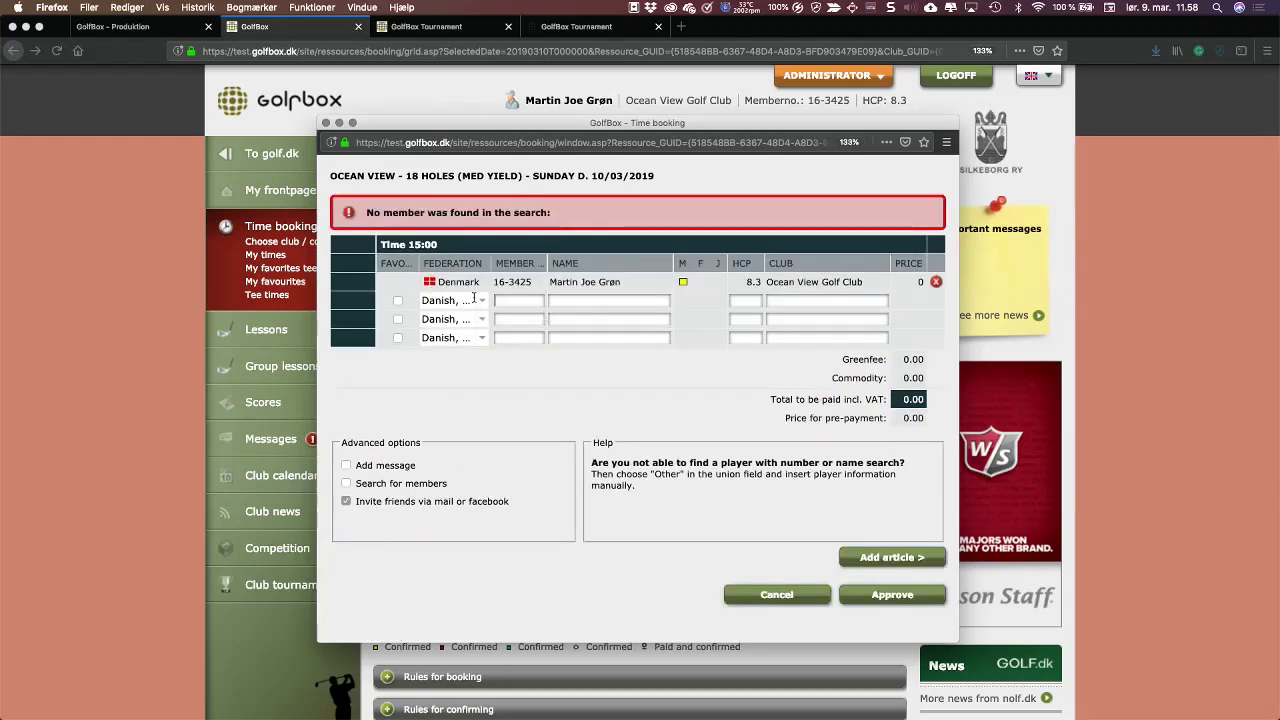
- Set the Hammel Golf Klub favourite as second player and approve, reaching the 400.00 DKK payment
{"action": "left_click", "coordinate": [398, 300]}
{"action": "left_click", "coordinate": [446, 302]}
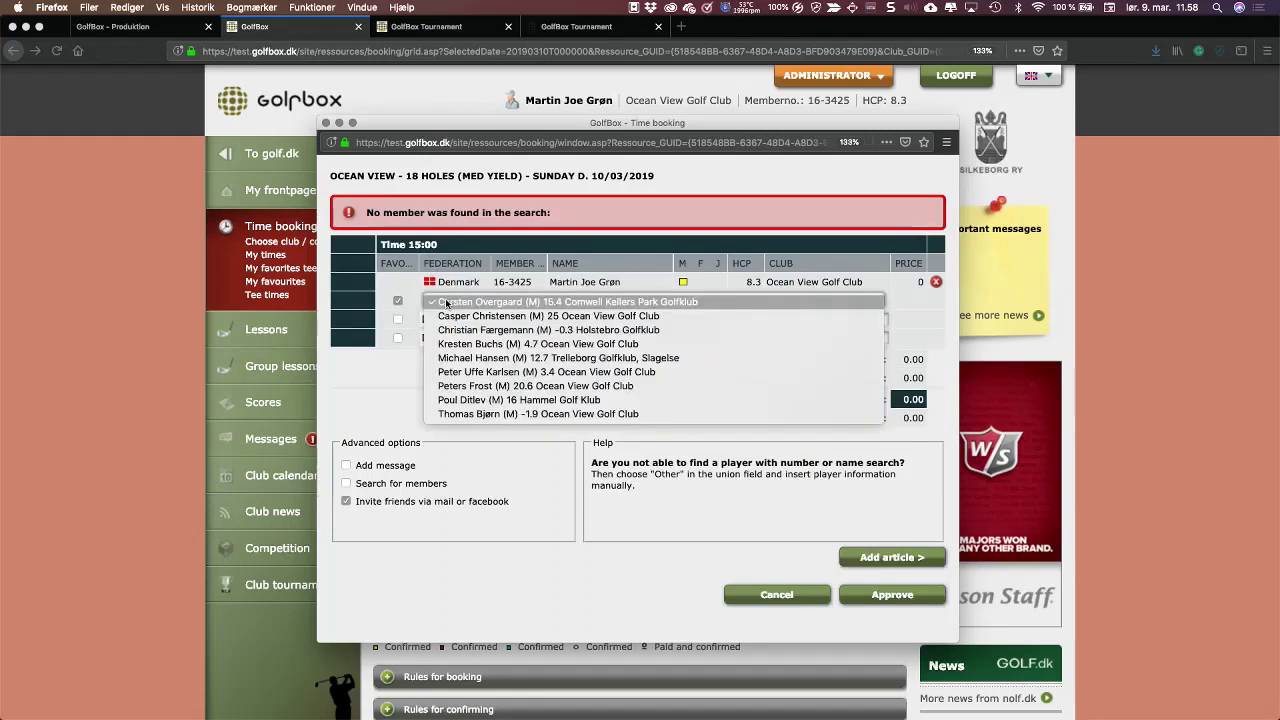
{"action": "left_click", "coordinate": [480, 399]}
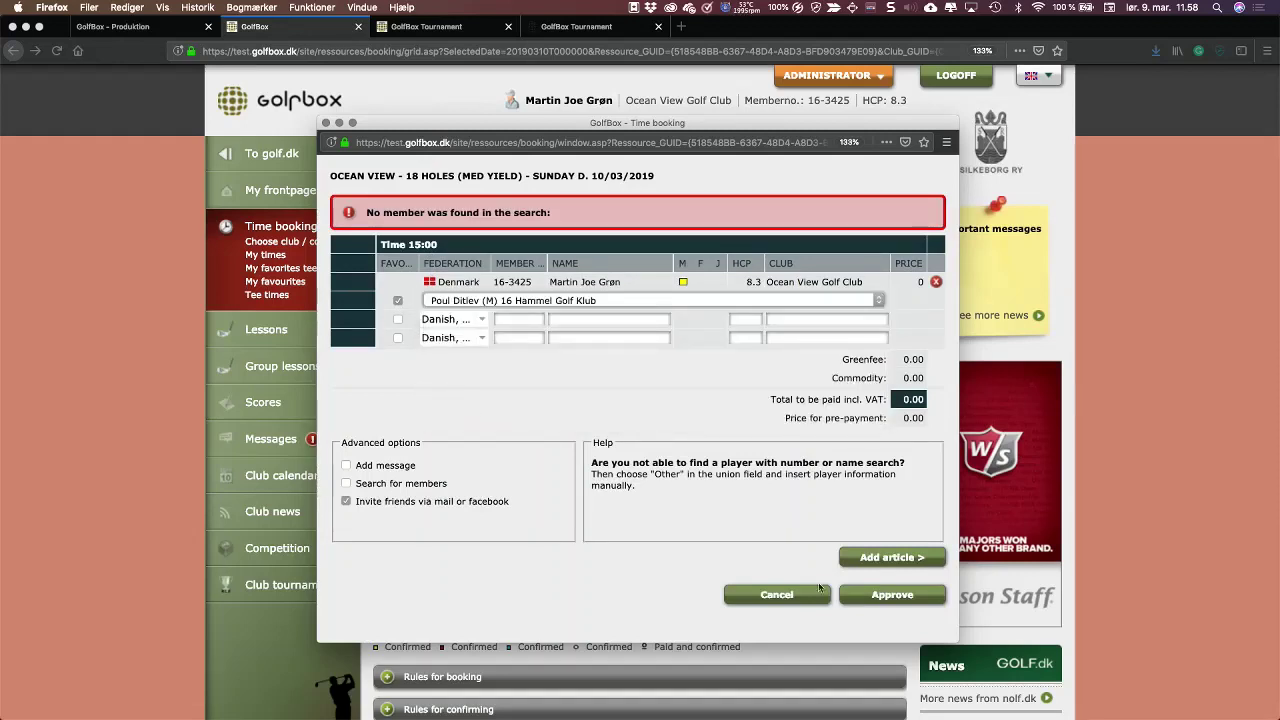
{"action": "left_click", "coordinate": [864, 597]}
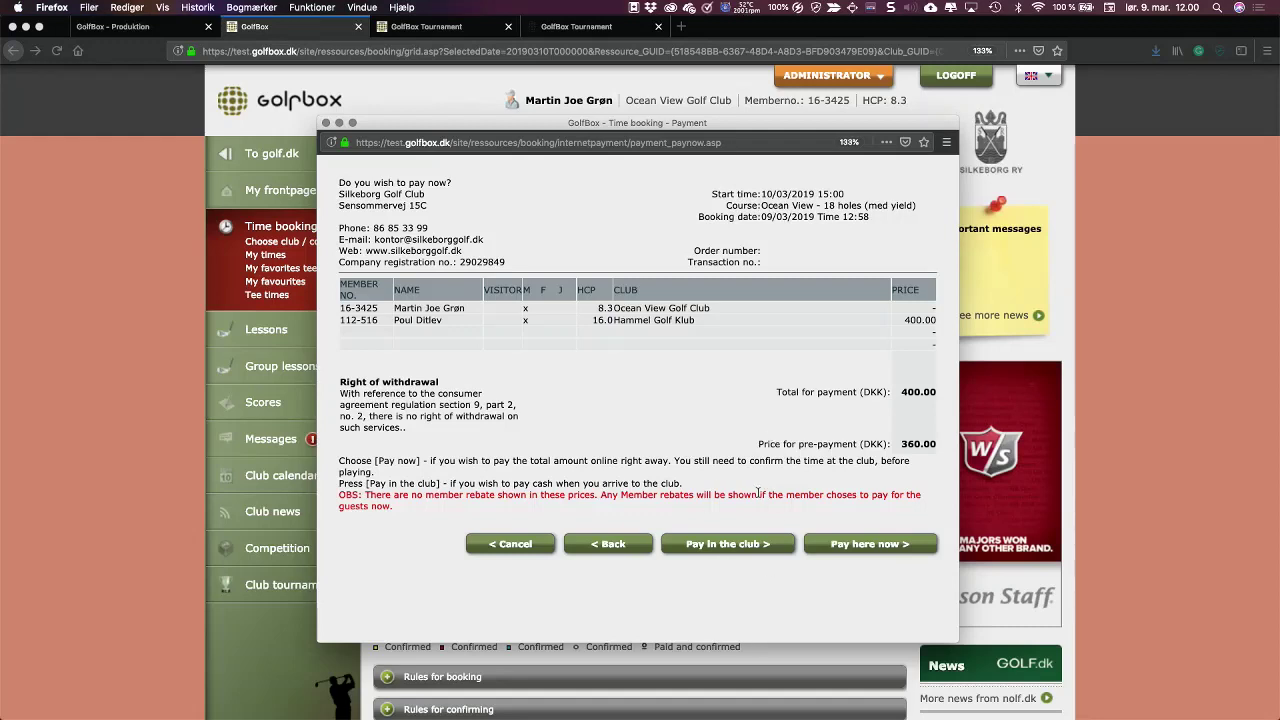
- Choose 'Pay in the club' for the 400 DKK booking fee
{"action": "left_click", "coordinate": [736, 546]}
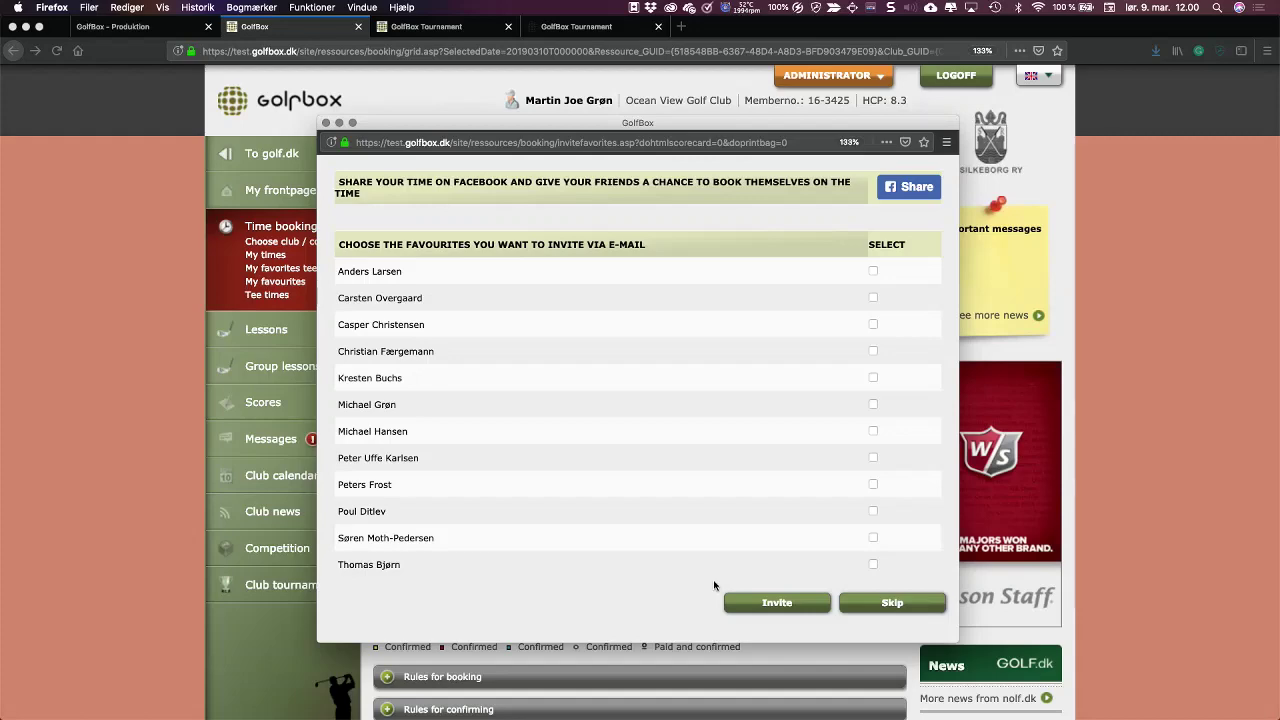
- Skip inviting favourites, leaving the 15:00 Sunday slot booked
{"action": "left_click", "coordinate": [892, 604]}
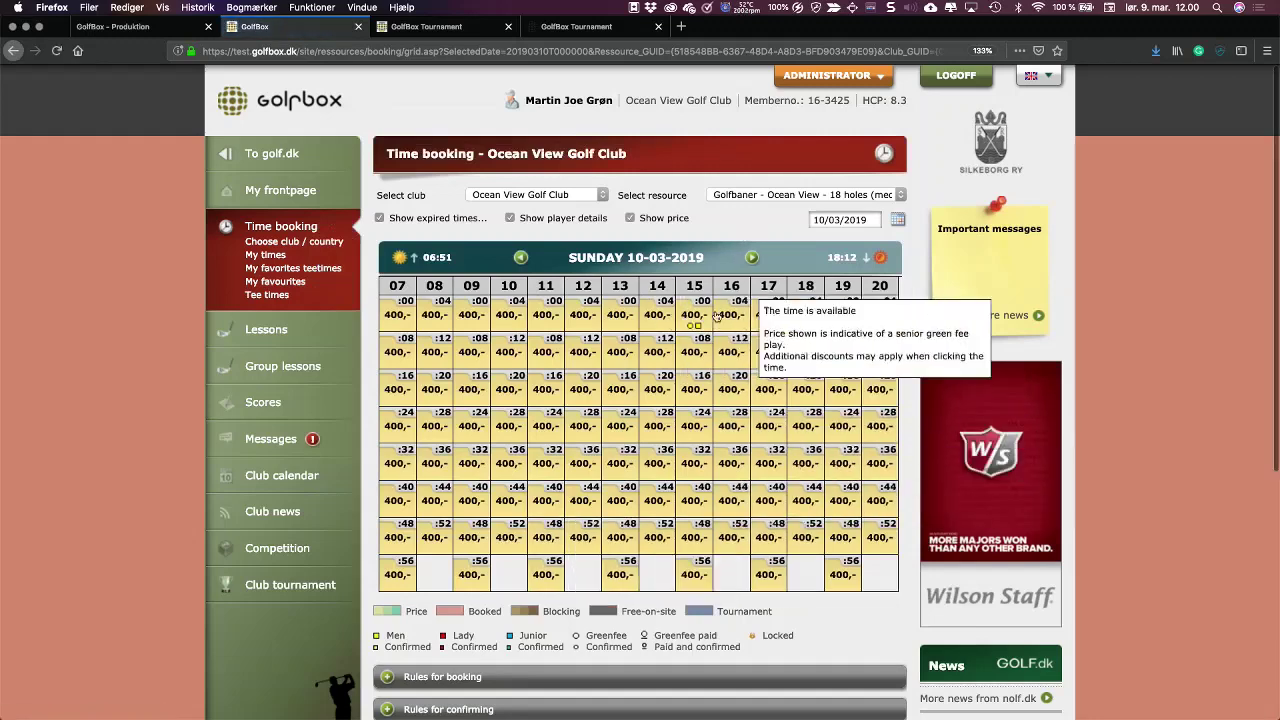
- Check My frontpage for the Sunday 10.03.2019 15:00 Ocean View booking, then return to Time booking
{"action": "left_click", "coordinate": [278, 200]}
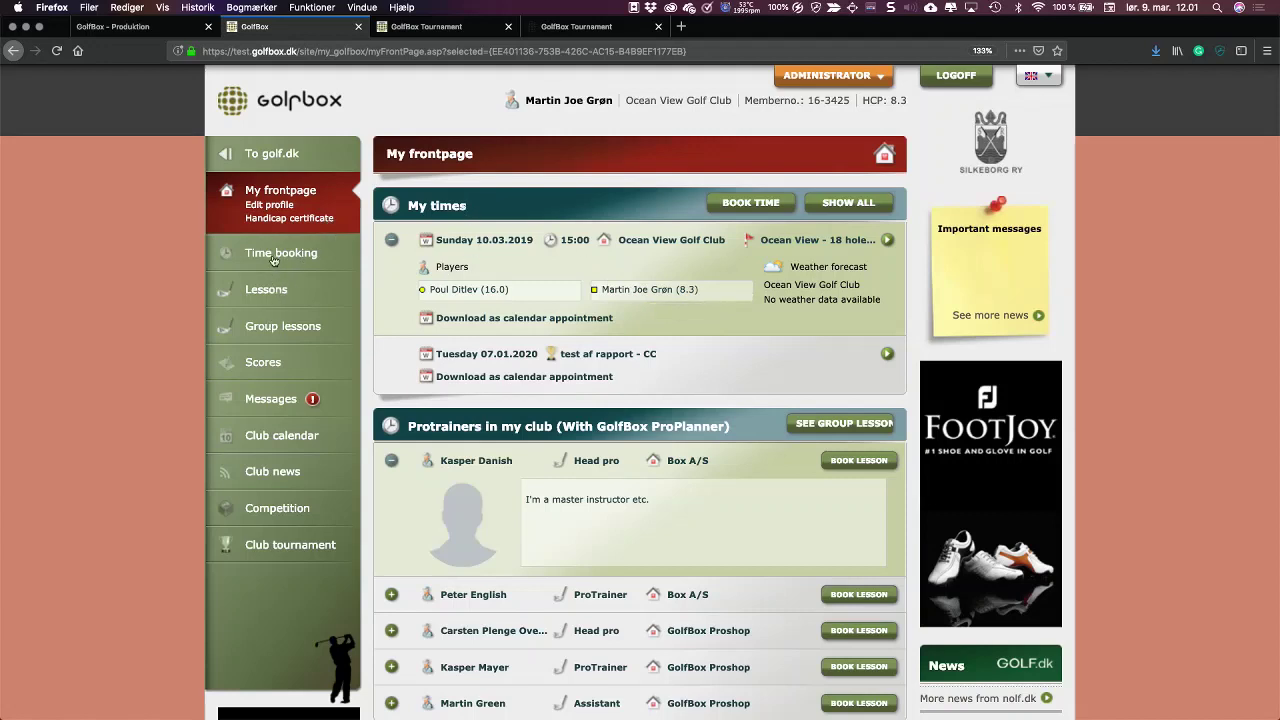
{"action": "left_click", "coordinate": [275, 262]}
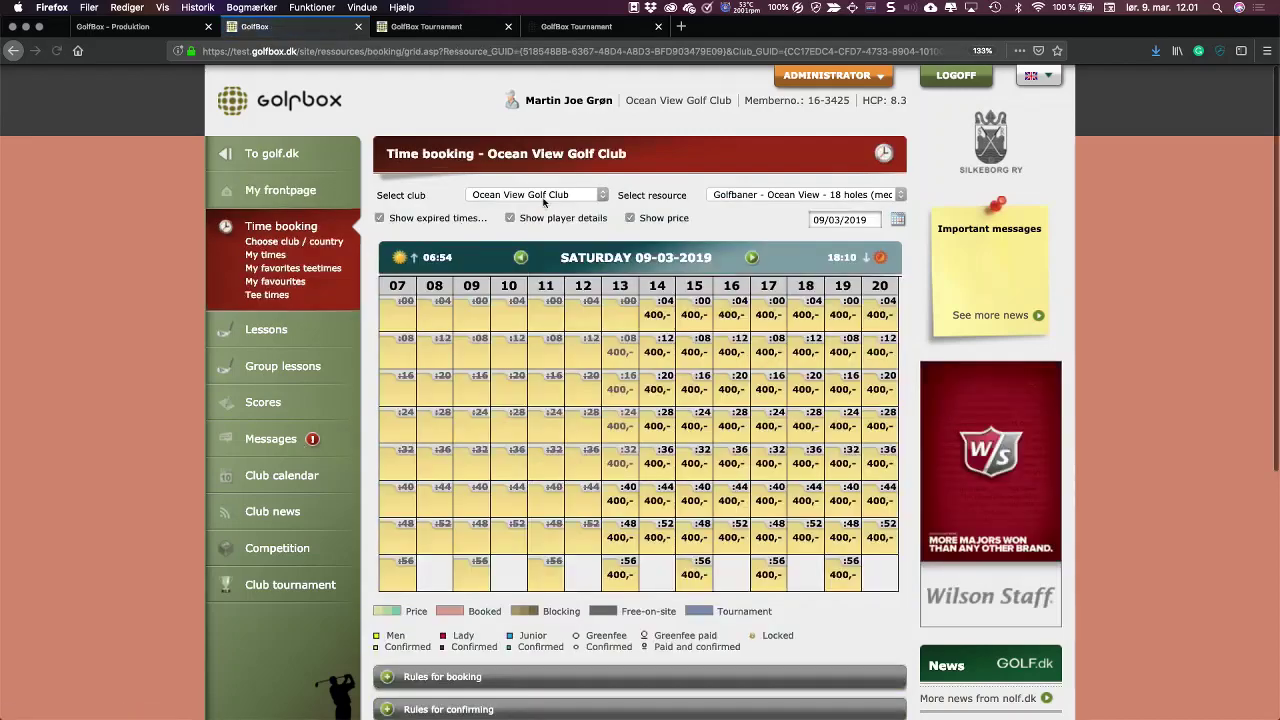
- Scroll through the Select club dropdown and close it, keeping Ocean View Golf Club
{"action": "left_click", "coordinate": [543, 197]}
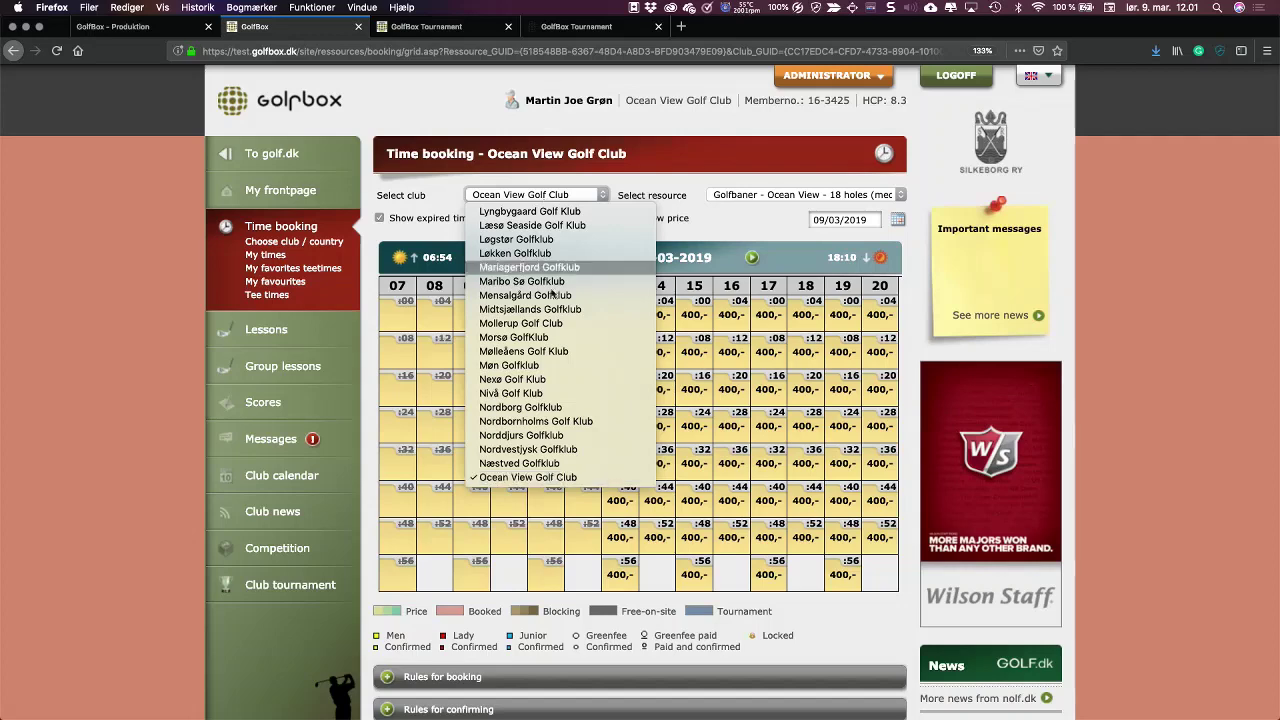
{"action": "scroll", "coordinate": [555, 335], "scroll_direction": "down", "scroll_amount": 15}
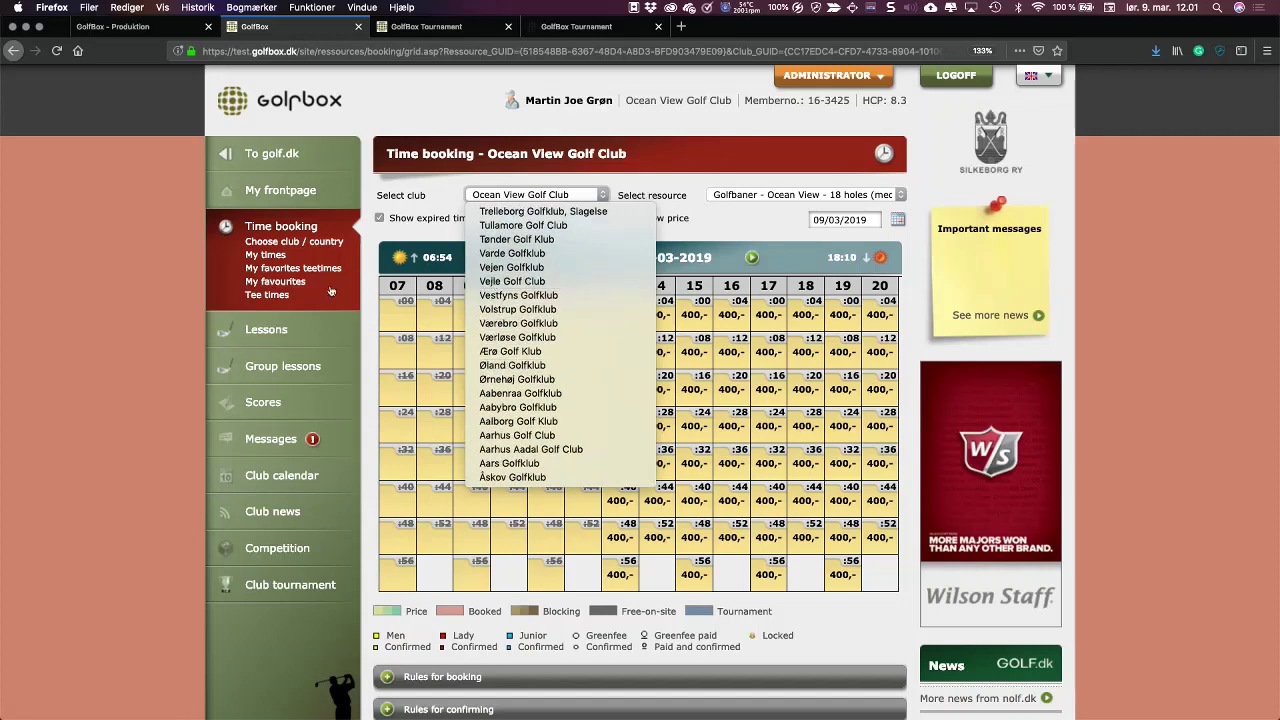
{"action": "left_click", "coordinate": [326, 240]}
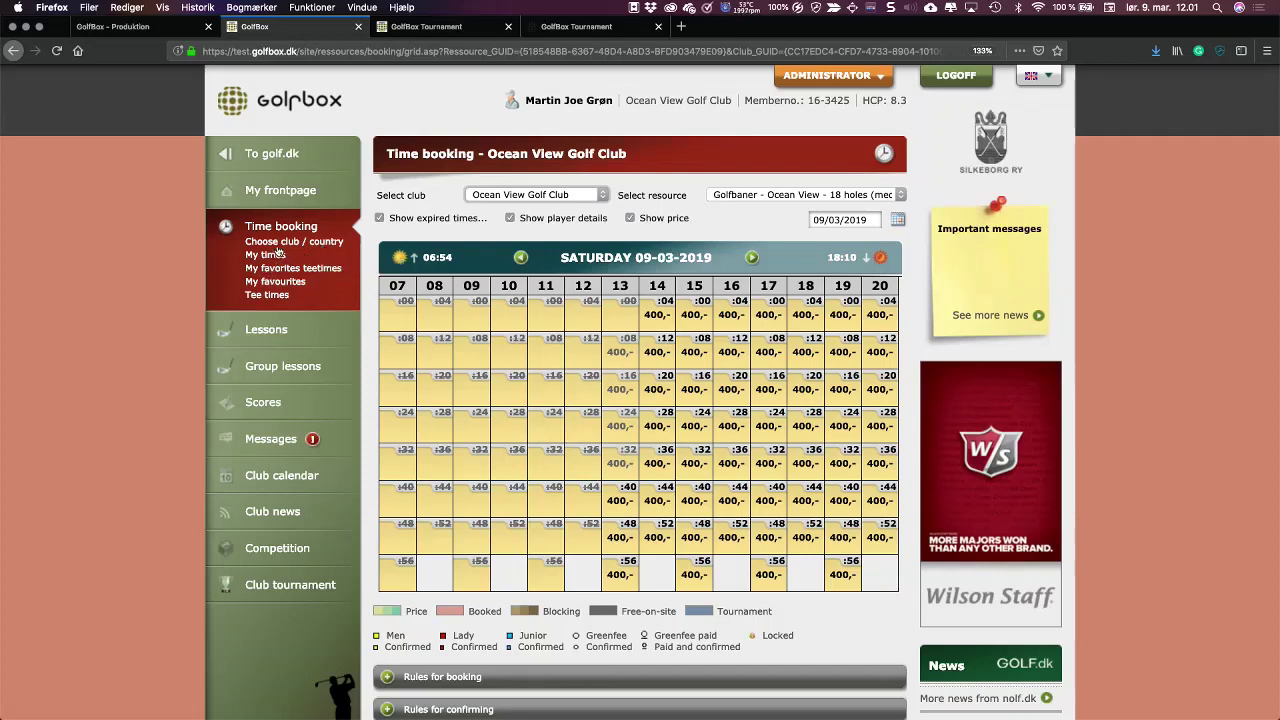
- Browse the International Booking country list, then open Scores showing the 09/03/2019 round
{"action": "left_click", "coordinate": [278, 245]}
{"action": "scroll", "coordinate": [587, 388], "scroll_direction": "down", "scroll_amount": 5}
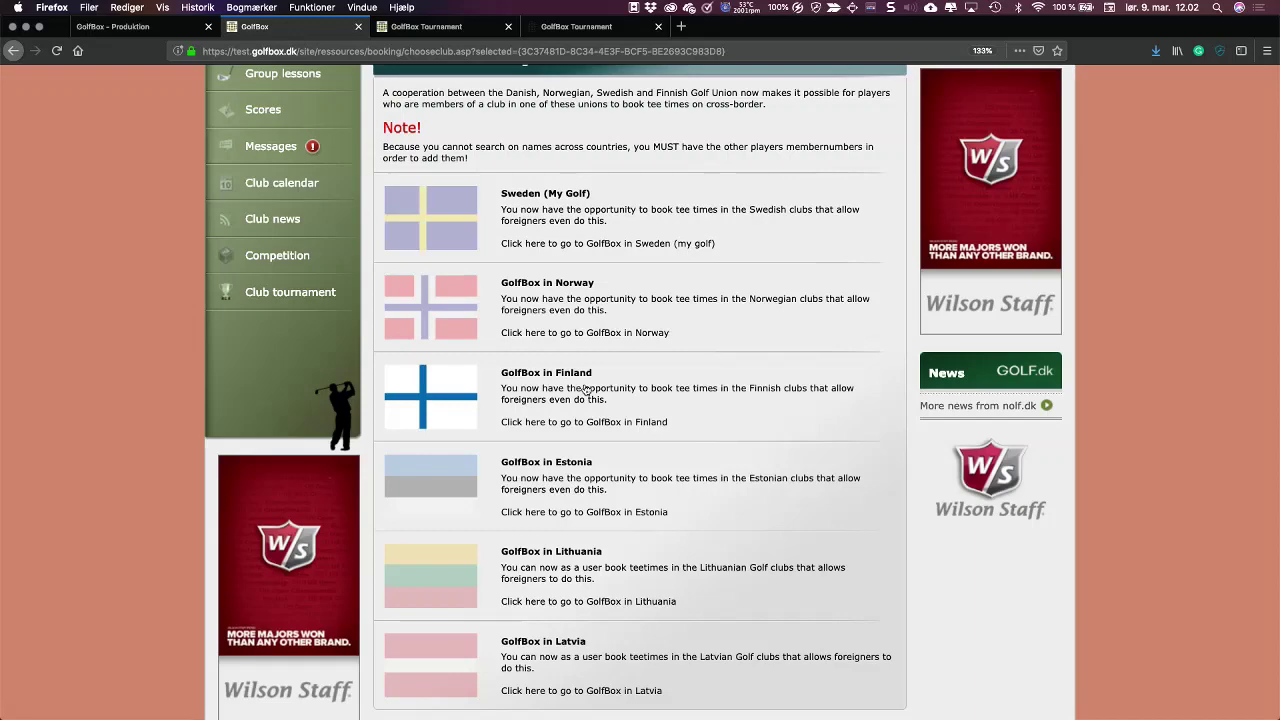
{"action": "scroll", "coordinate": [585, 388], "scroll_direction": "down", "scroll_amount": 2}
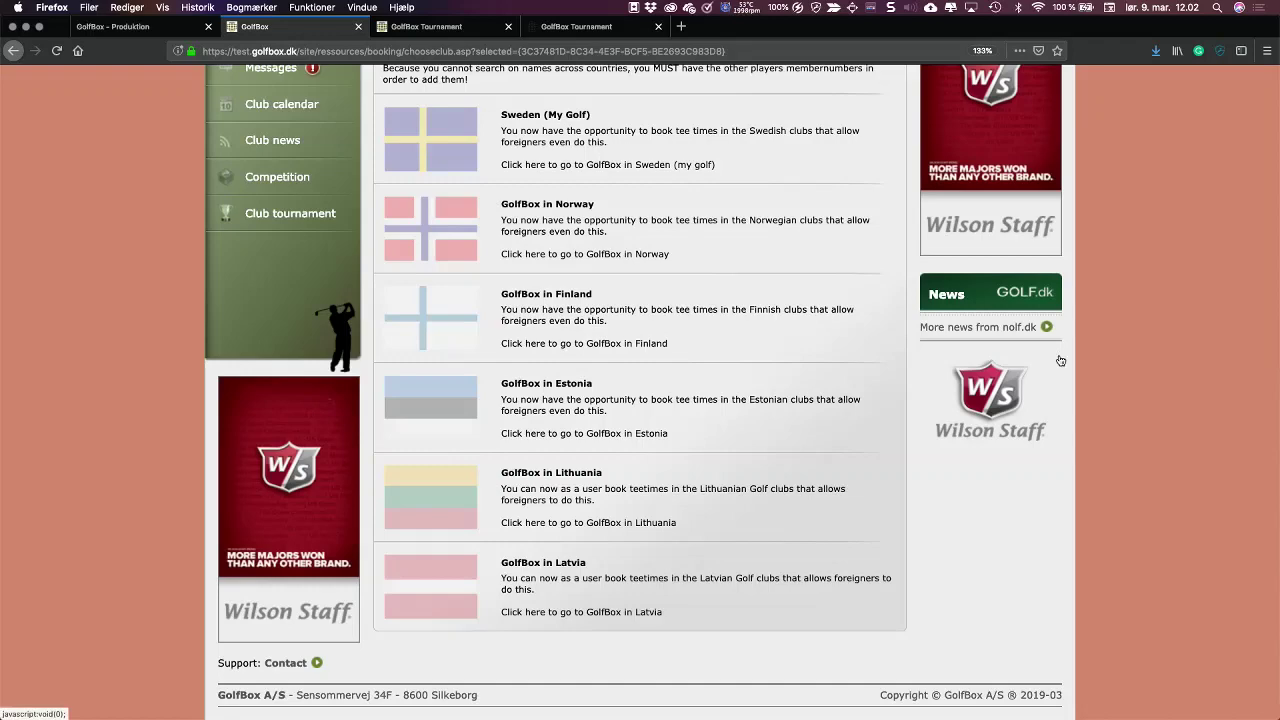
{"action": "scroll", "coordinate": [1060, 360], "scroll_direction": "up", "scroll_amount": 3}
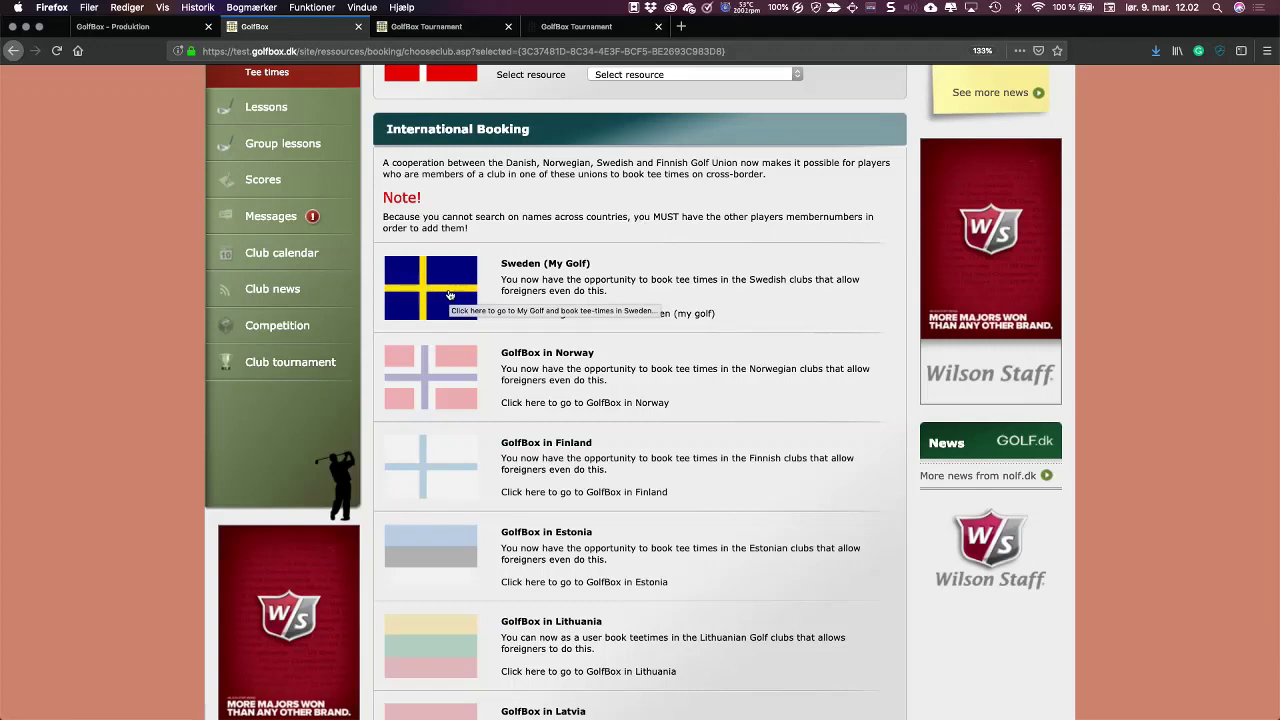
{"action": "scroll", "coordinate": [450, 295], "scroll_direction": "down", "scroll_amount": 3}
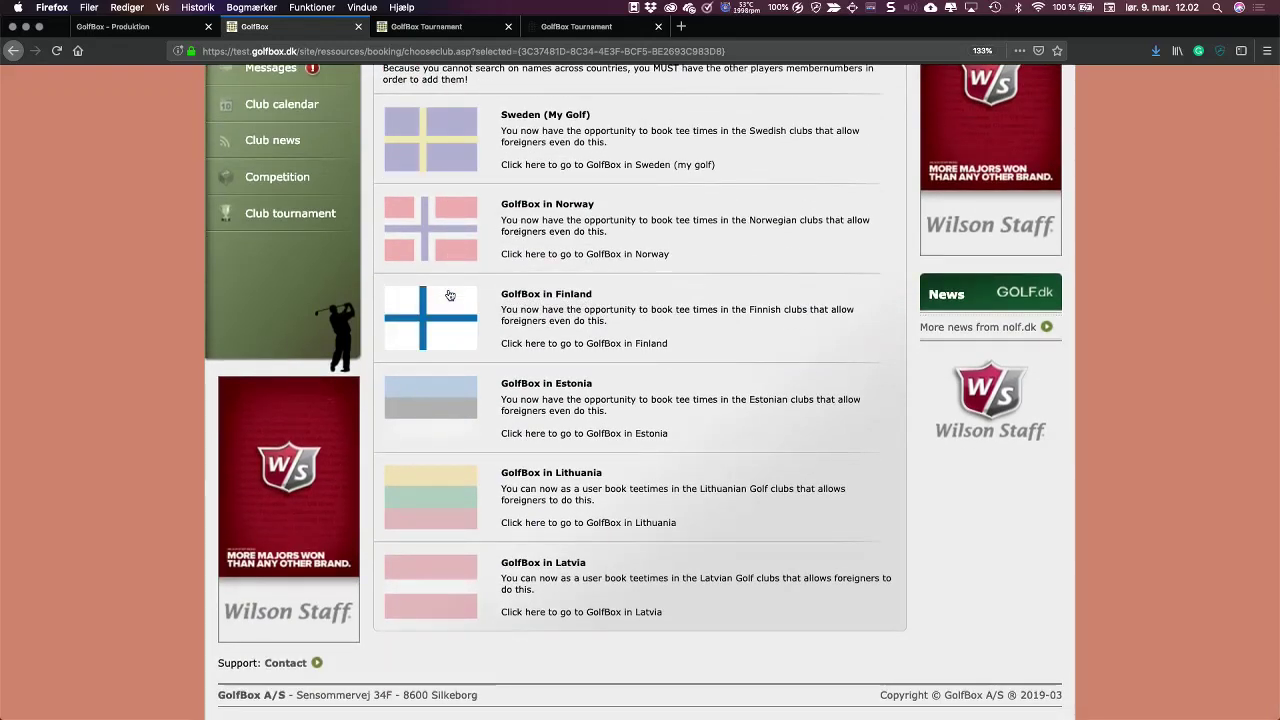
{"action": "scroll", "coordinate": [449, 295], "scroll_direction": "up", "scroll_amount": 6}
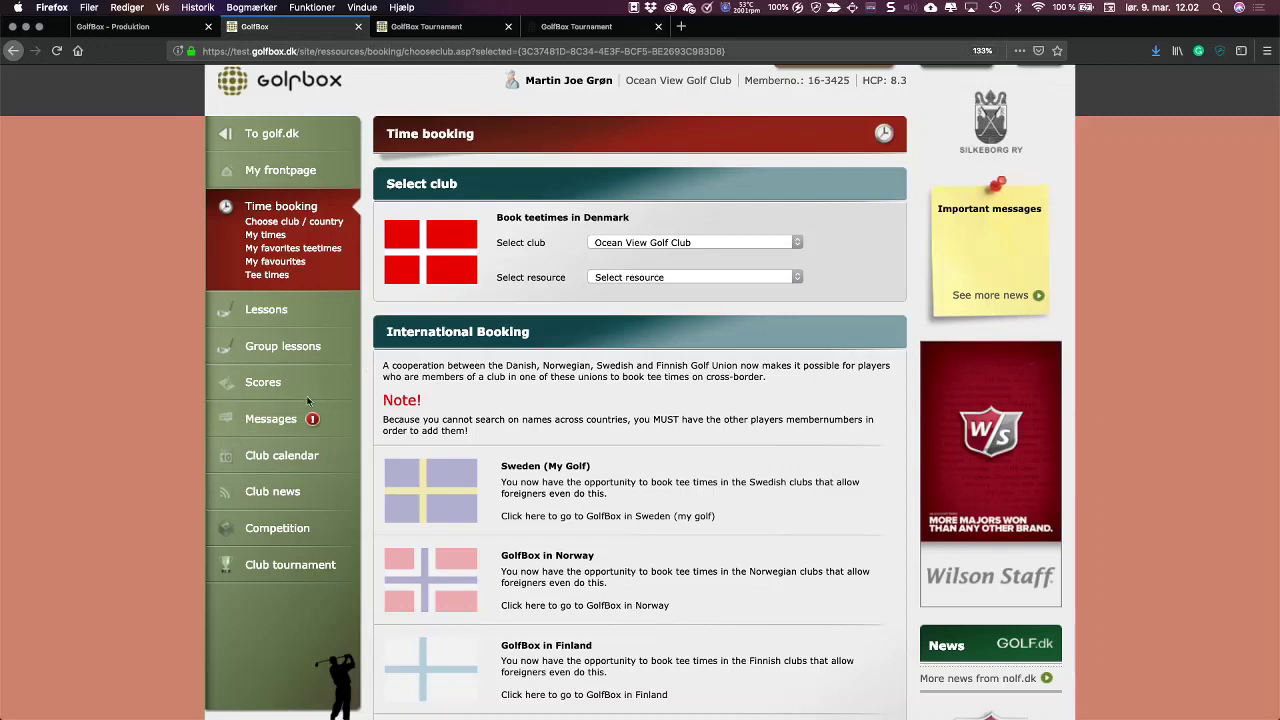
{"action": "left_click", "coordinate": [275, 385]}
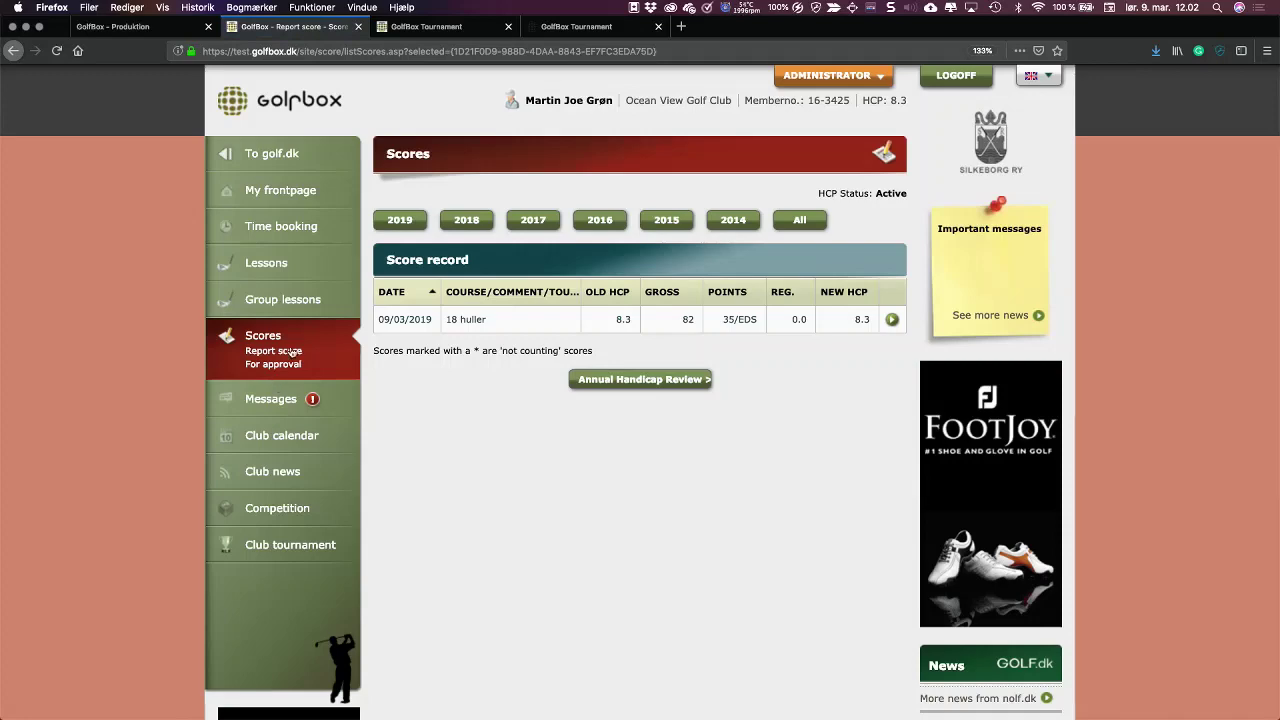
- Open Report score for 9/3/2019 at Ocean View, Blue tee, and scroll to the Marker and Scorecard sections
{"action": "left_click", "coordinate": [290, 352]}
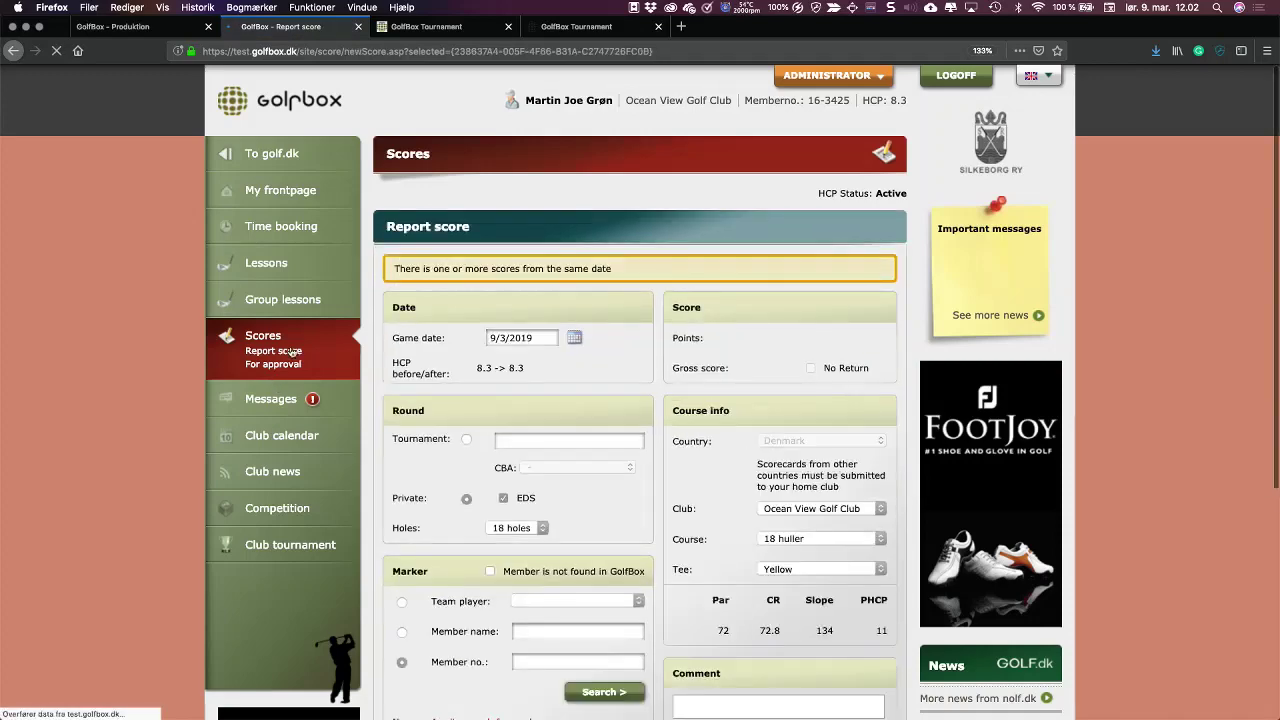
{"action": "scroll", "coordinate": [290, 352], "scroll_direction": "down", "scroll_amount": 3}
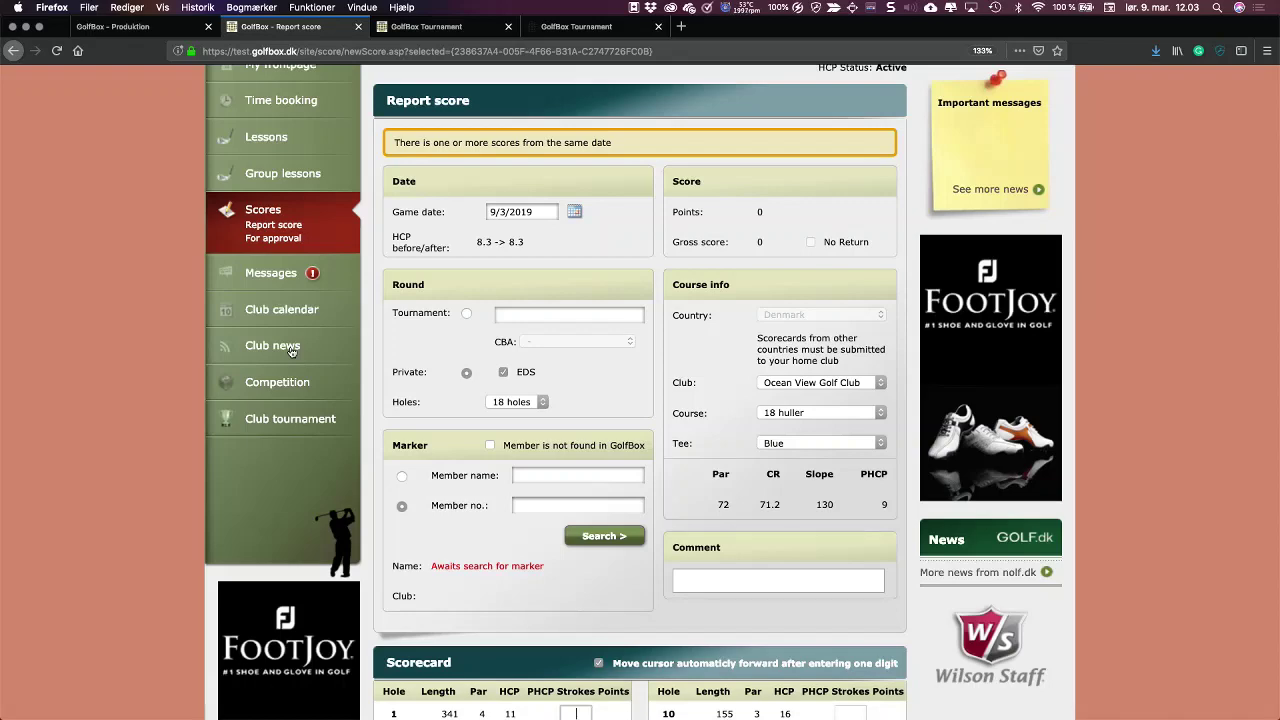
{"action": "scroll", "coordinate": [291, 350], "scroll_direction": "down", "scroll_amount": 3}
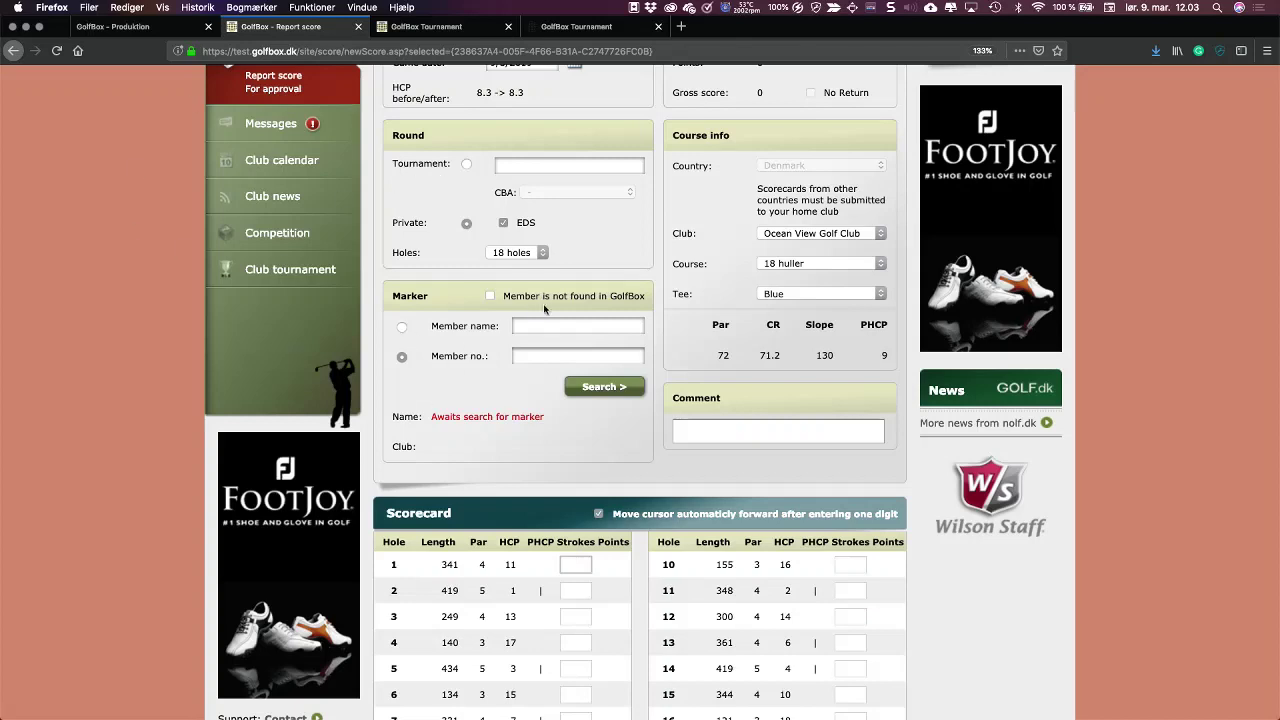
- Look up the marker by member number, correcting the unknown number until an Ocean View Golf Club player is found
{"action": "left_click", "coordinate": [525, 355]}
{"action": "type", "text": "6-2115"}
{"action": "left_click", "coordinate": [593, 392]}
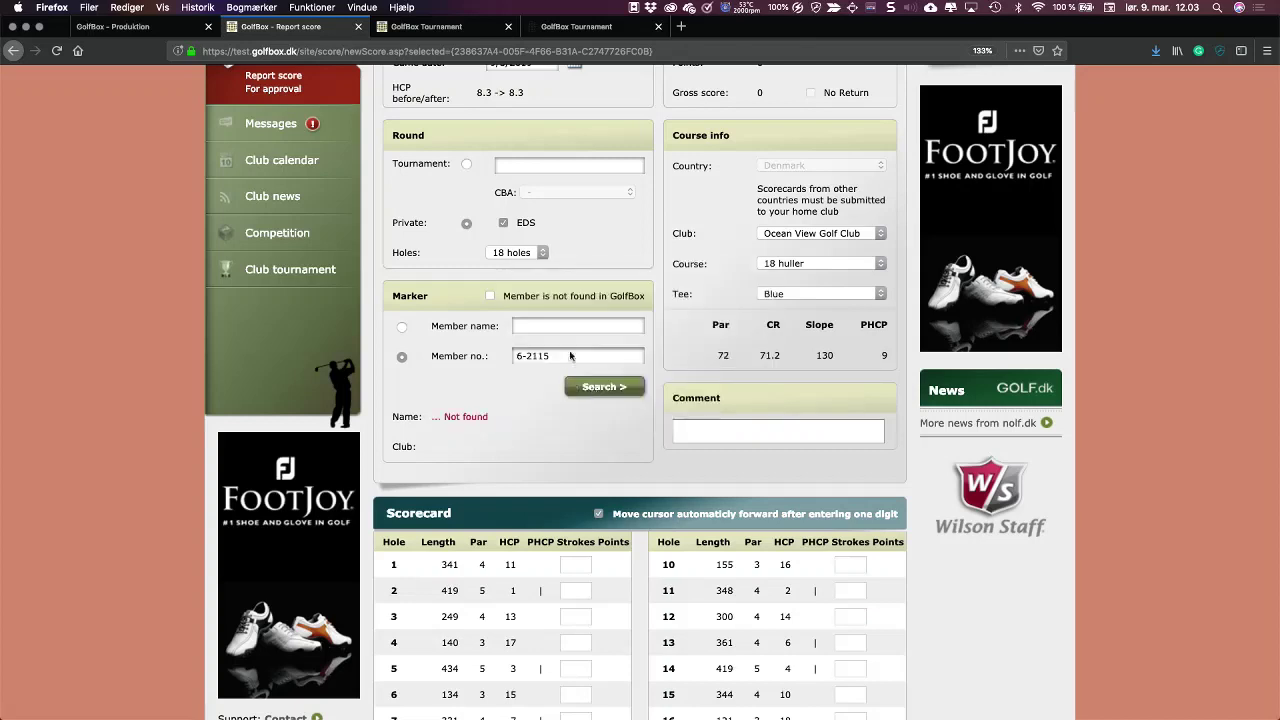
{"action": "triple_click", "coordinate": [563, 352]}
{"action": "type", "text": "16-1509"}
{"action": "left_click", "coordinate": [601, 395]}
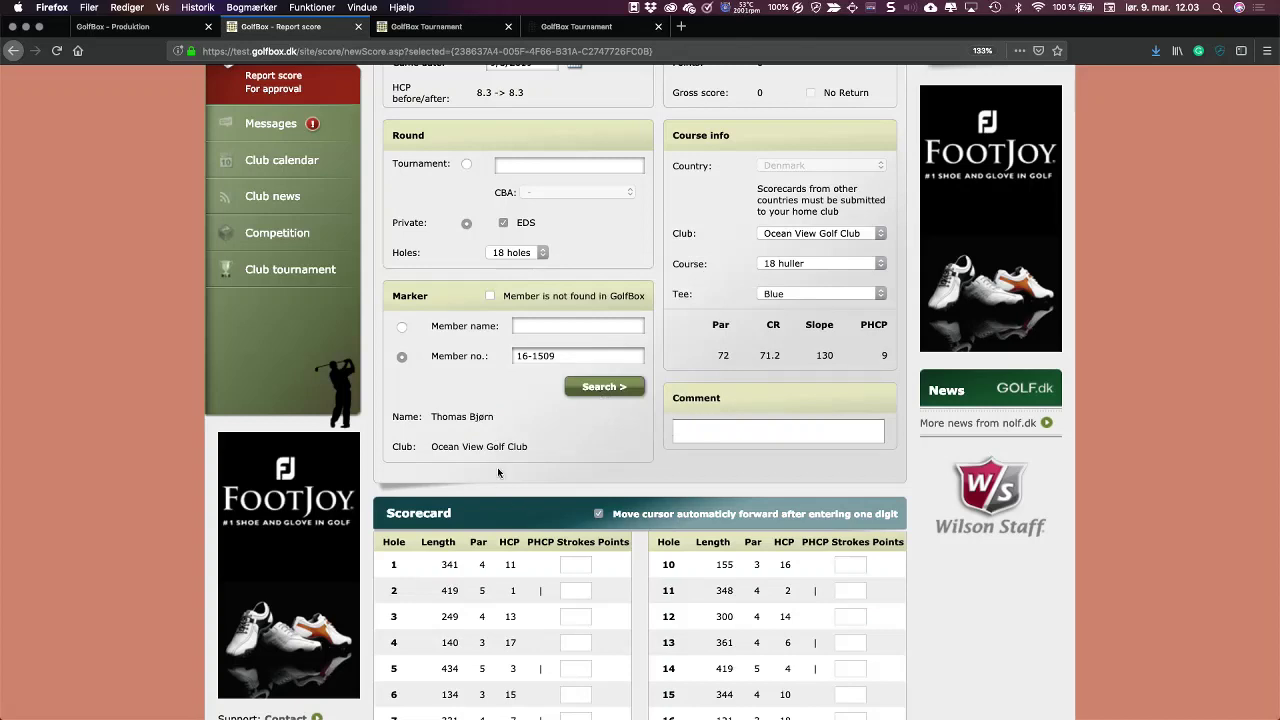
{"action": "left_click", "coordinate": [577, 562]}
{"action": "type", "text": "4"}
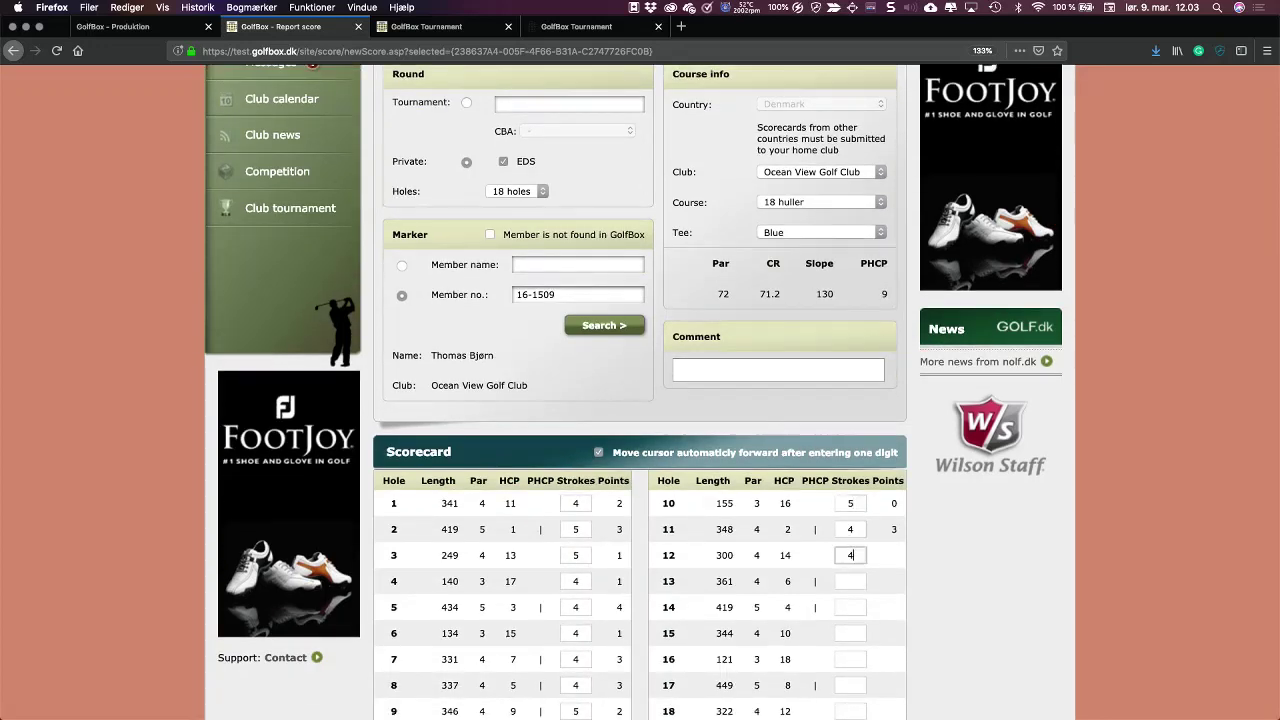
{"action": "type", "text": "554444455444555444"}
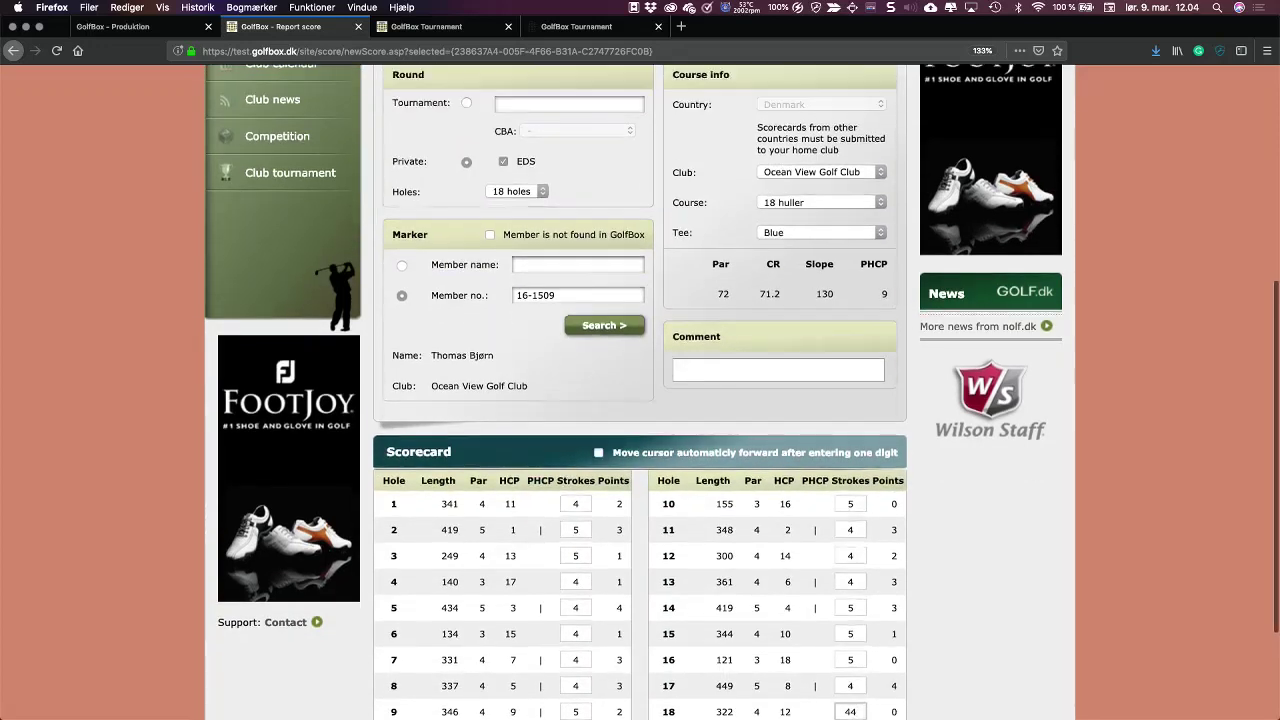
{"action": "key", "text": "BackSpace"}
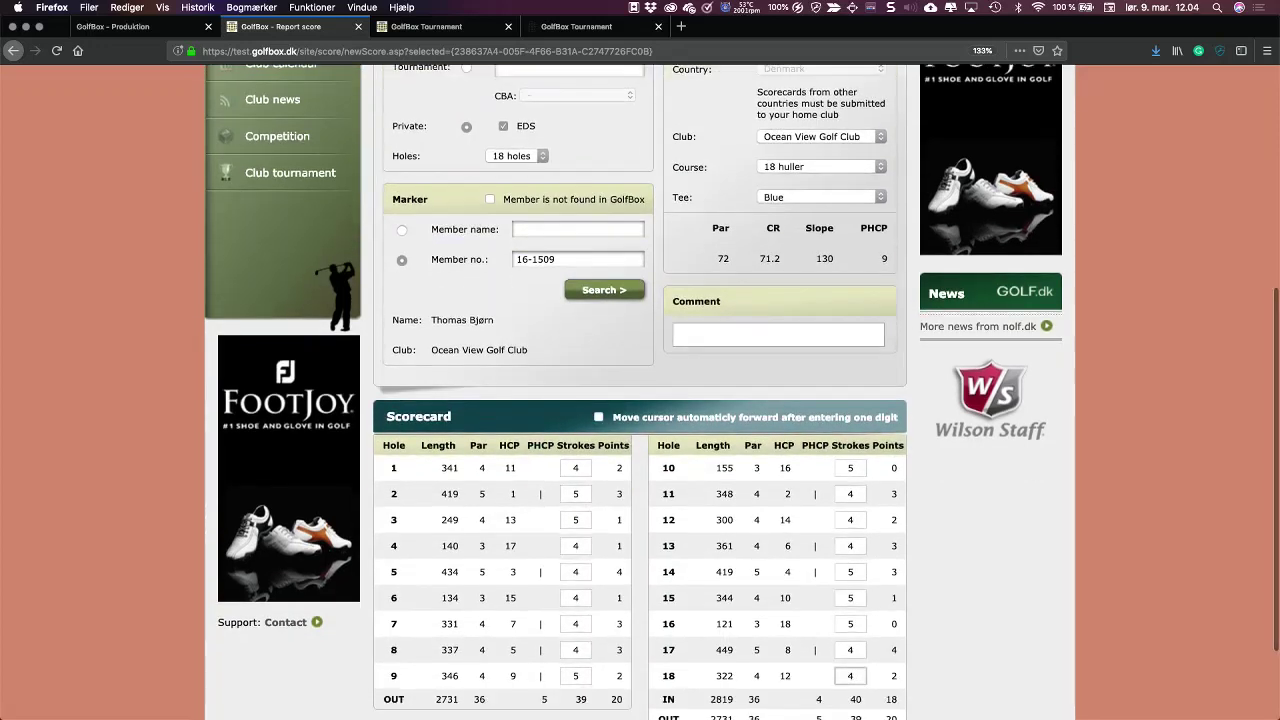
{"action": "scroll", "coordinate": [529, 646], "scroll_direction": "down", "scroll_amount": 3}
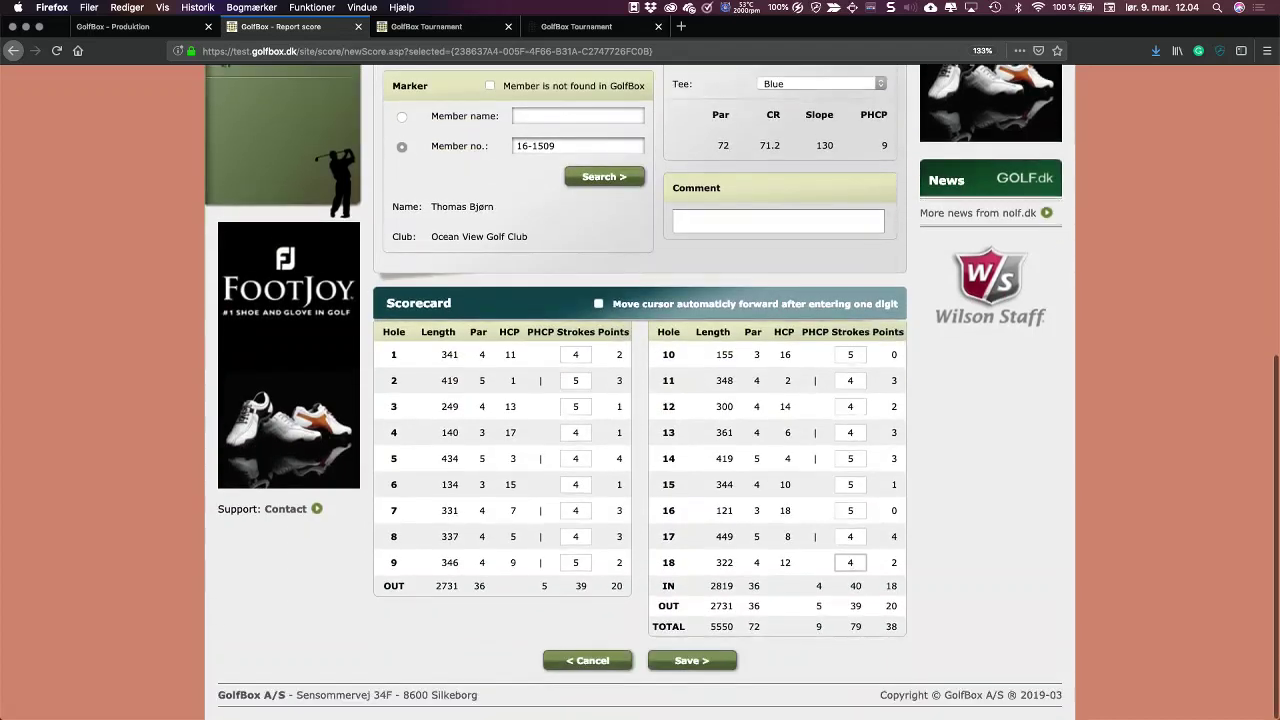
{"action": "left_click", "coordinate": [715, 662]}
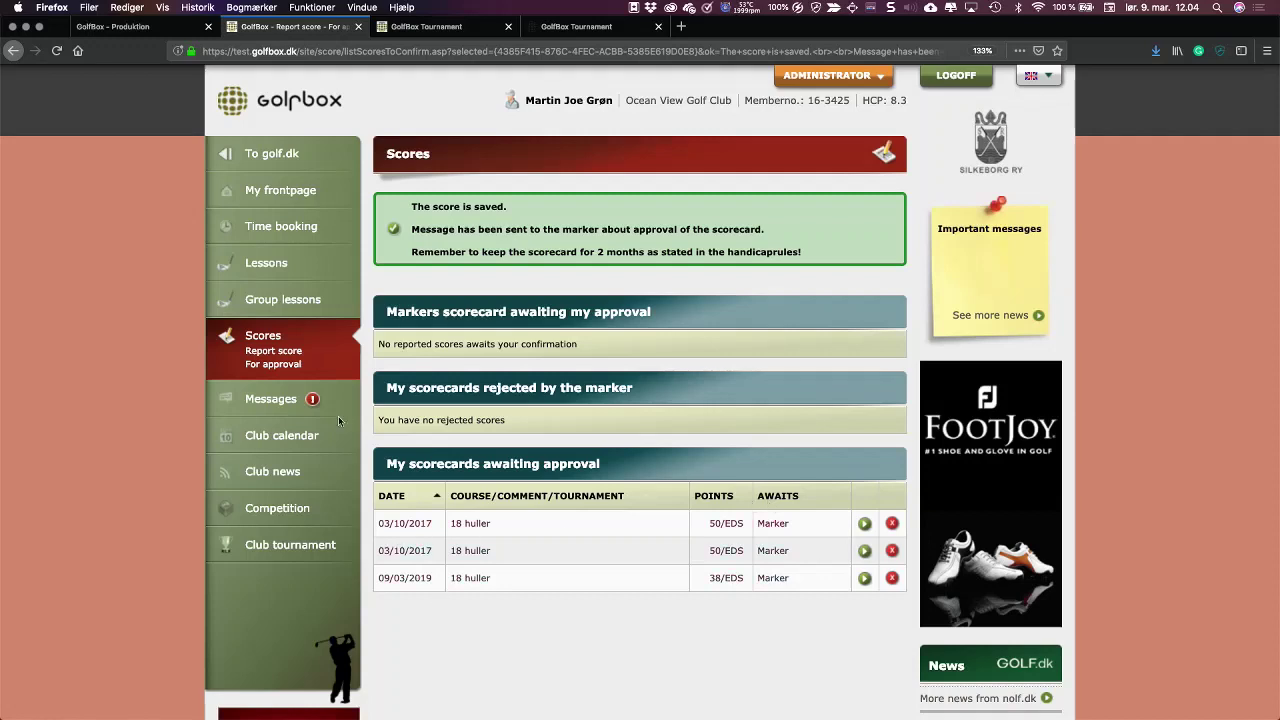
- Show the 'For approval' list of scorecards awaiting the marker, including the 09/03/2019 round
{"action": "left_click", "coordinate": [273, 365]}
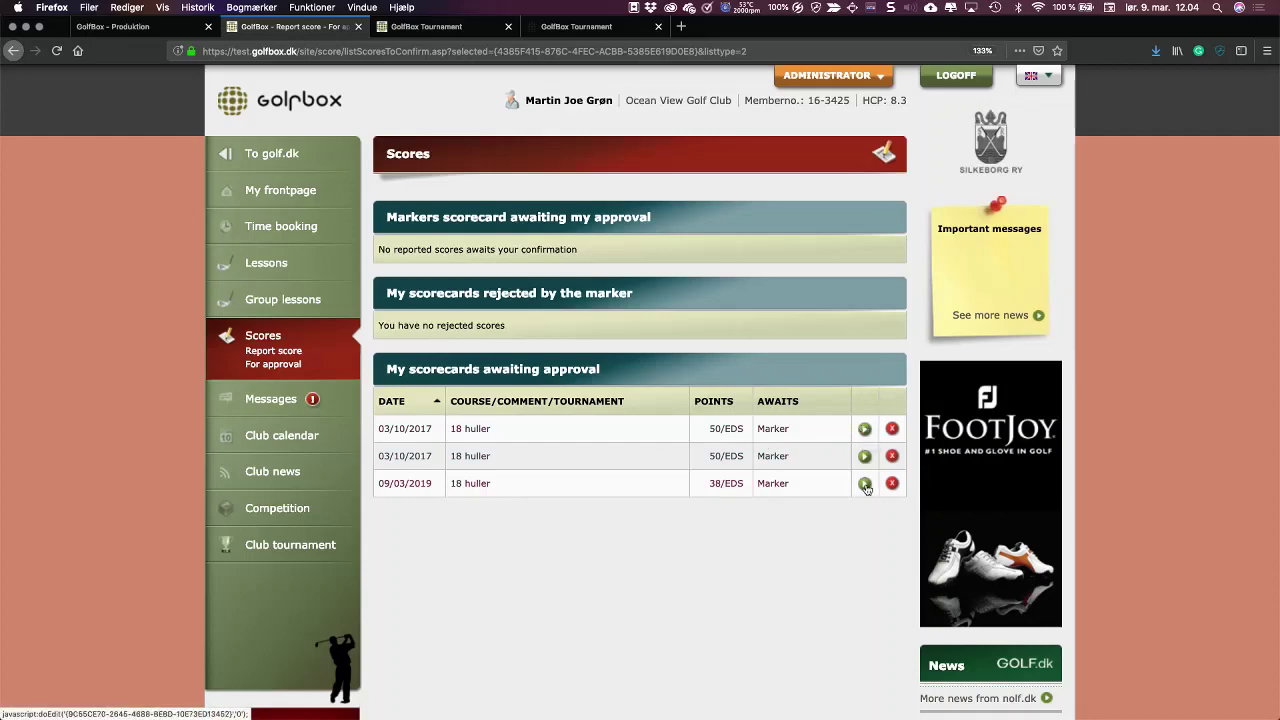
- Review the 09/03/2019 scorecard's 79 gross strokes and 38 points, then open the Messages inbox
{"action": "left_click", "coordinate": [865, 485]}
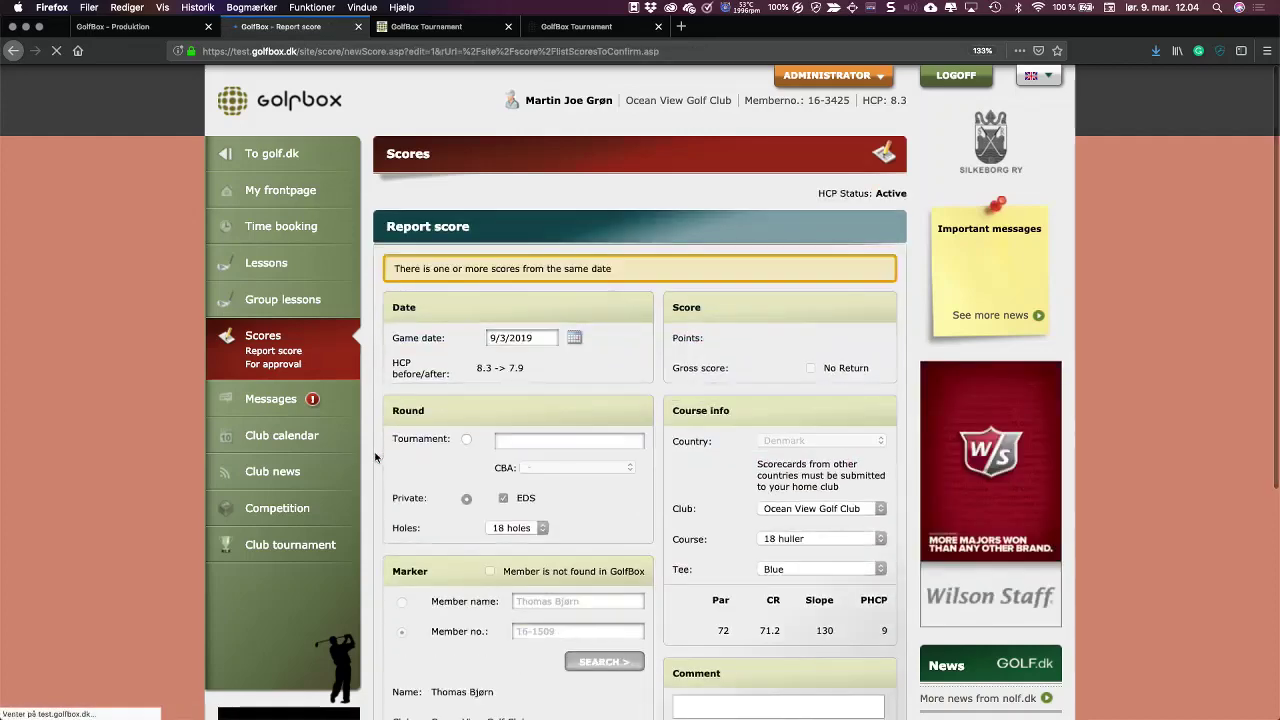
{"action": "scroll", "coordinate": [375, 457], "scroll_direction": "down", "scroll_amount": 1}
{"action": "scroll", "coordinate": [375, 457], "scroll_direction": "down", "scroll_amount": 7}
{"action": "scroll", "coordinate": [375, 457], "scroll_direction": "up", "scroll_amount": 3}
{"action": "scroll", "coordinate": [375, 457], "scroll_direction": "down", "scroll_amount": 10}
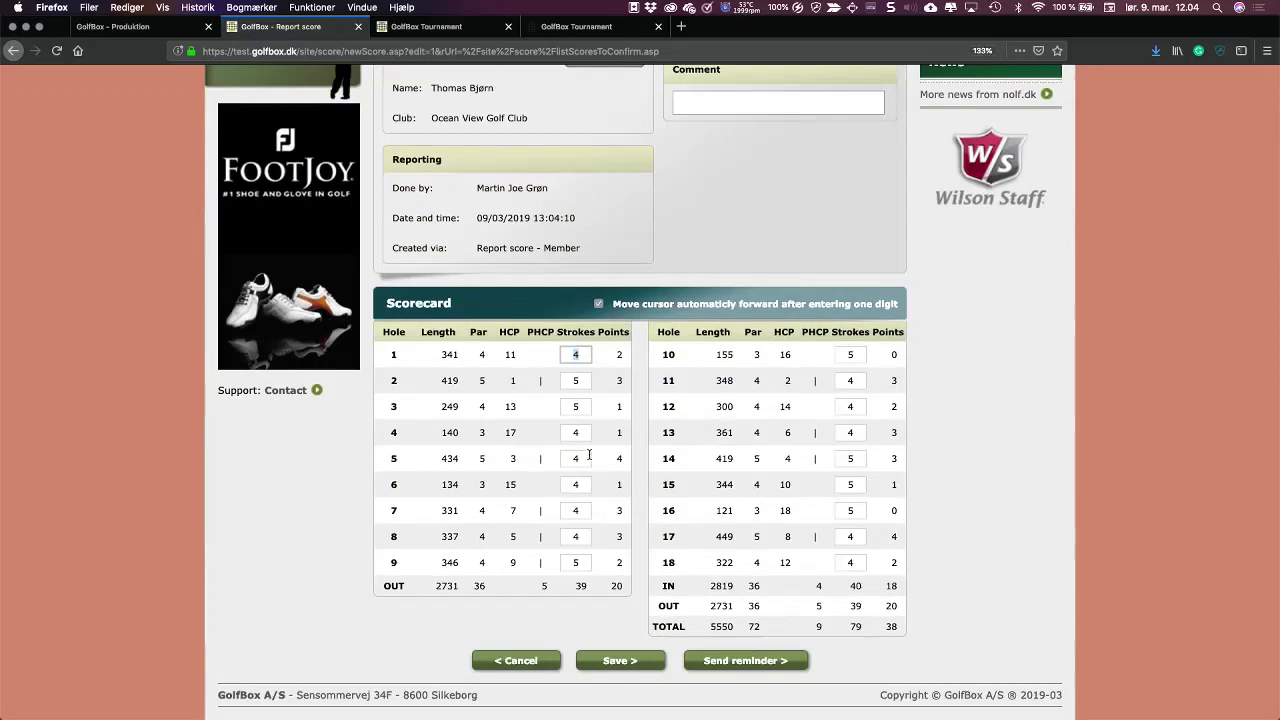
{"action": "scroll", "coordinate": [589, 455], "scroll_direction": "up", "scroll_amount": 1}
{"action": "scroll", "coordinate": [589, 455], "scroll_direction": "down", "scroll_amount": 1}
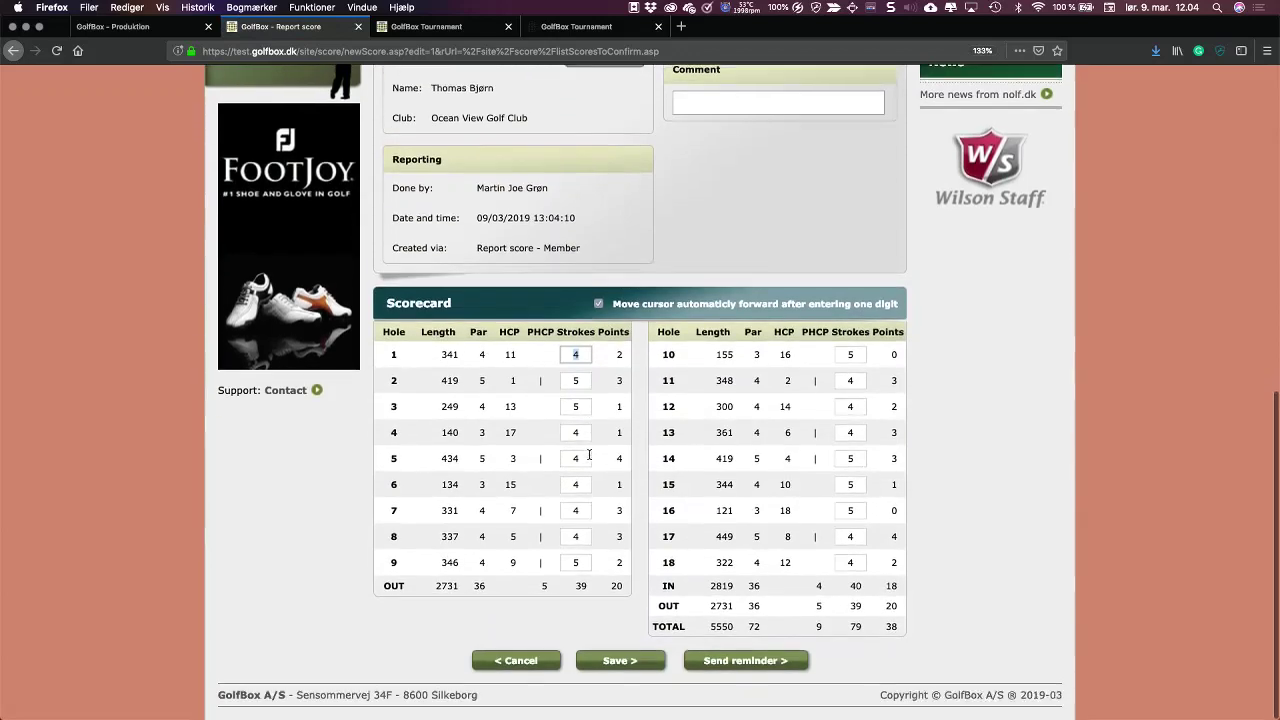
{"action": "scroll", "coordinate": [589, 455], "scroll_direction": "up", "scroll_amount": 10}
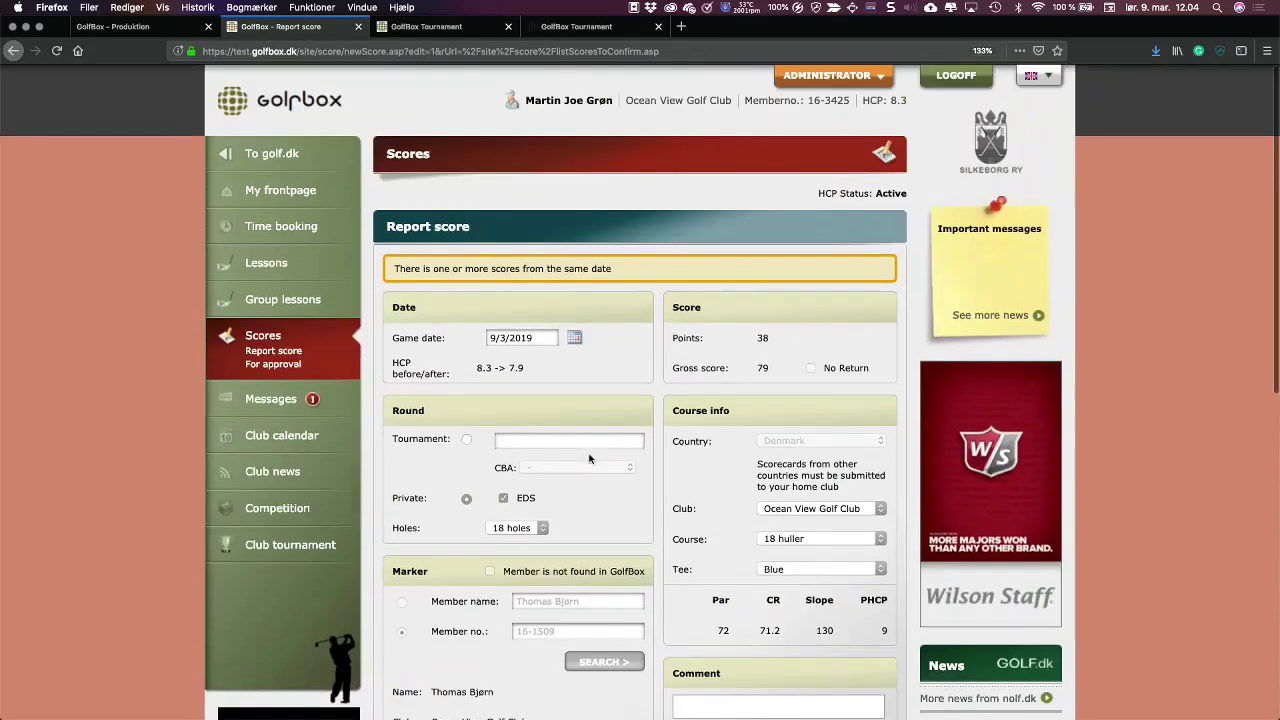
{"action": "scroll", "coordinate": [589, 458], "scroll_direction": "down", "scroll_amount": 3}
{"action": "scroll", "coordinate": [589, 458], "scroll_direction": "up", "scroll_amount": 3}
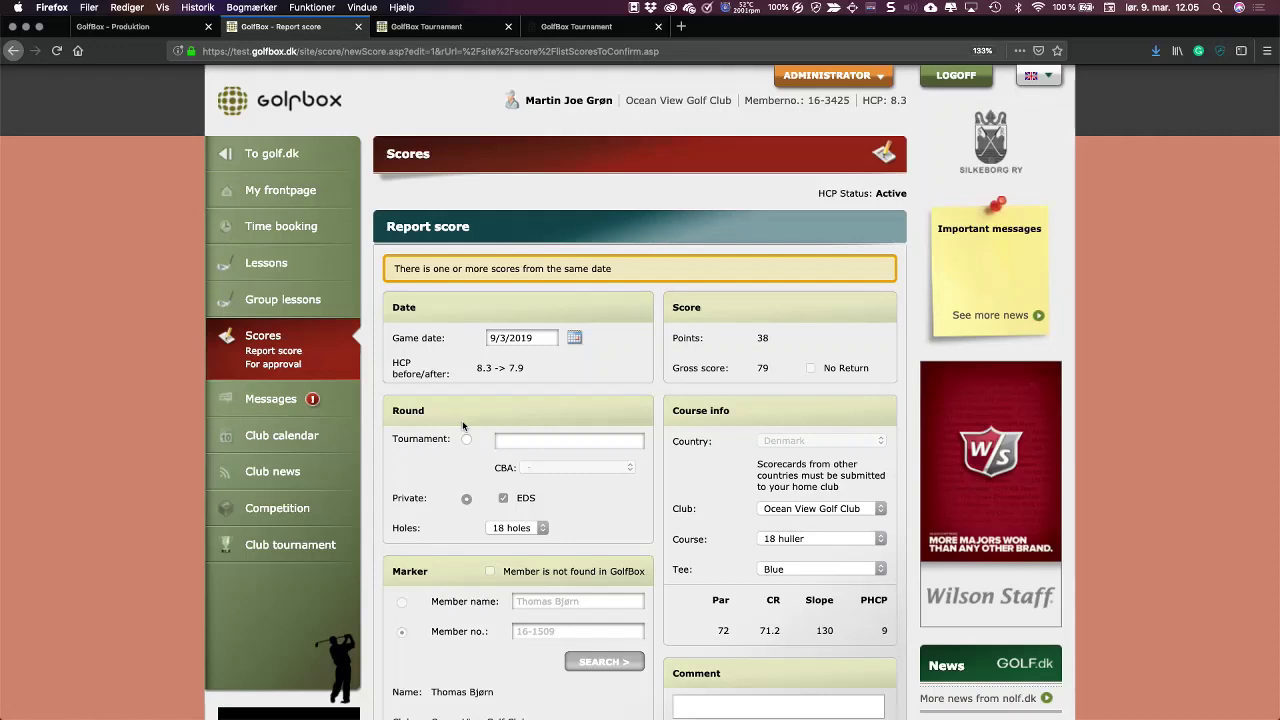
{"action": "scroll", "coordinate": [462, 425], "scroll_direction": "down", "scroll_amount": 3}
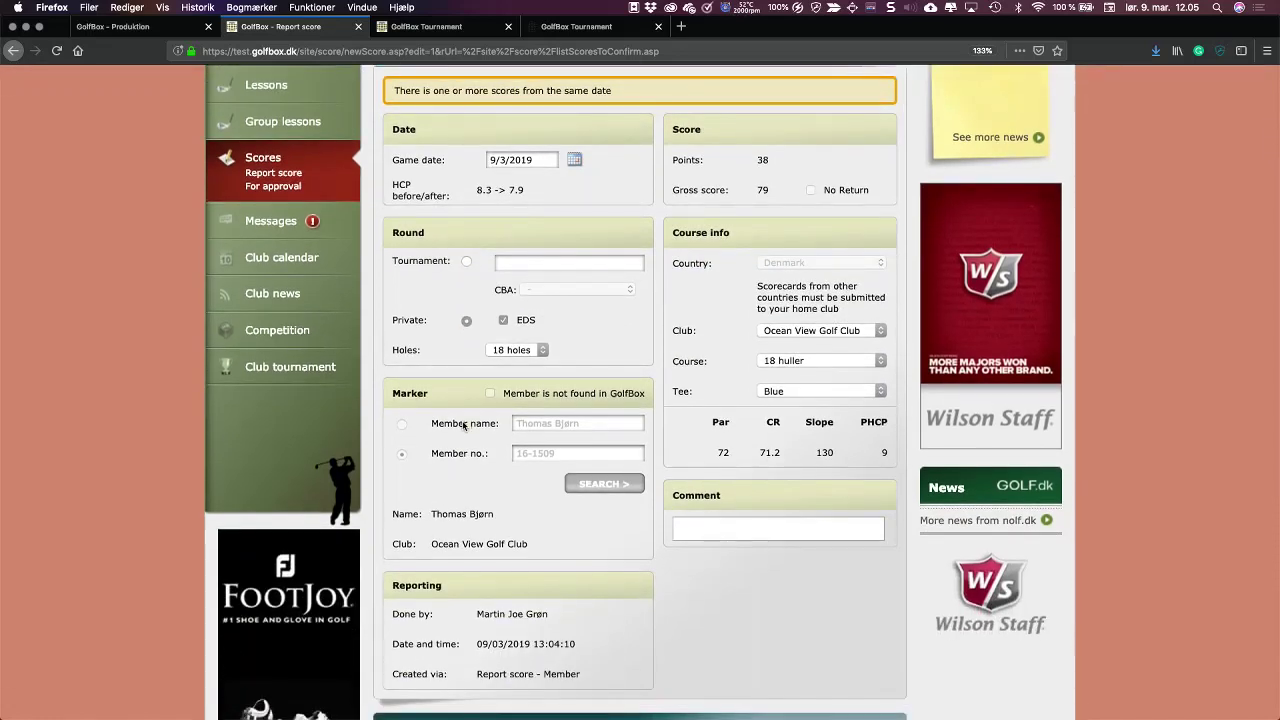
{"action": "scroll", "coordinate": [463, 425], "scroll_direction": "down", "scroll_amount": 3}
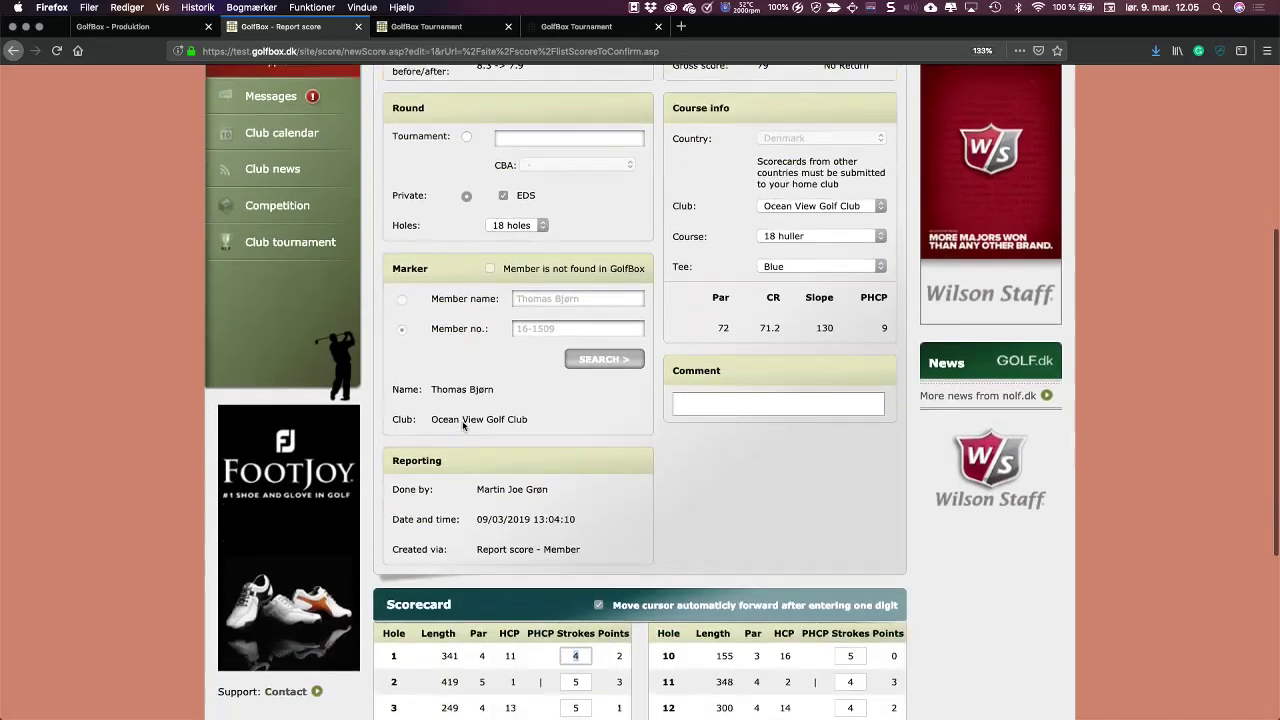
{"action": "scroll", "coordinate": [462, 425], "scroll_direction": "up", "scroll_amount": 6}
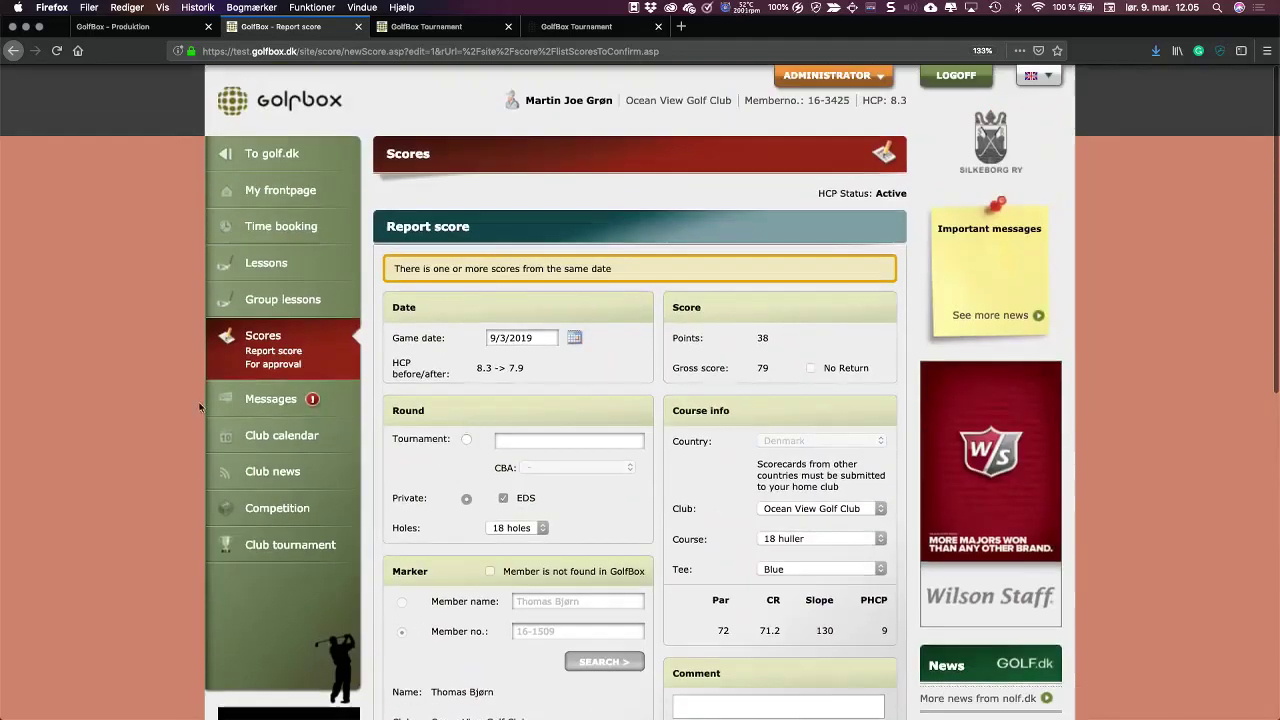
{"action": "left_click", "coordinate": [292, 404]}
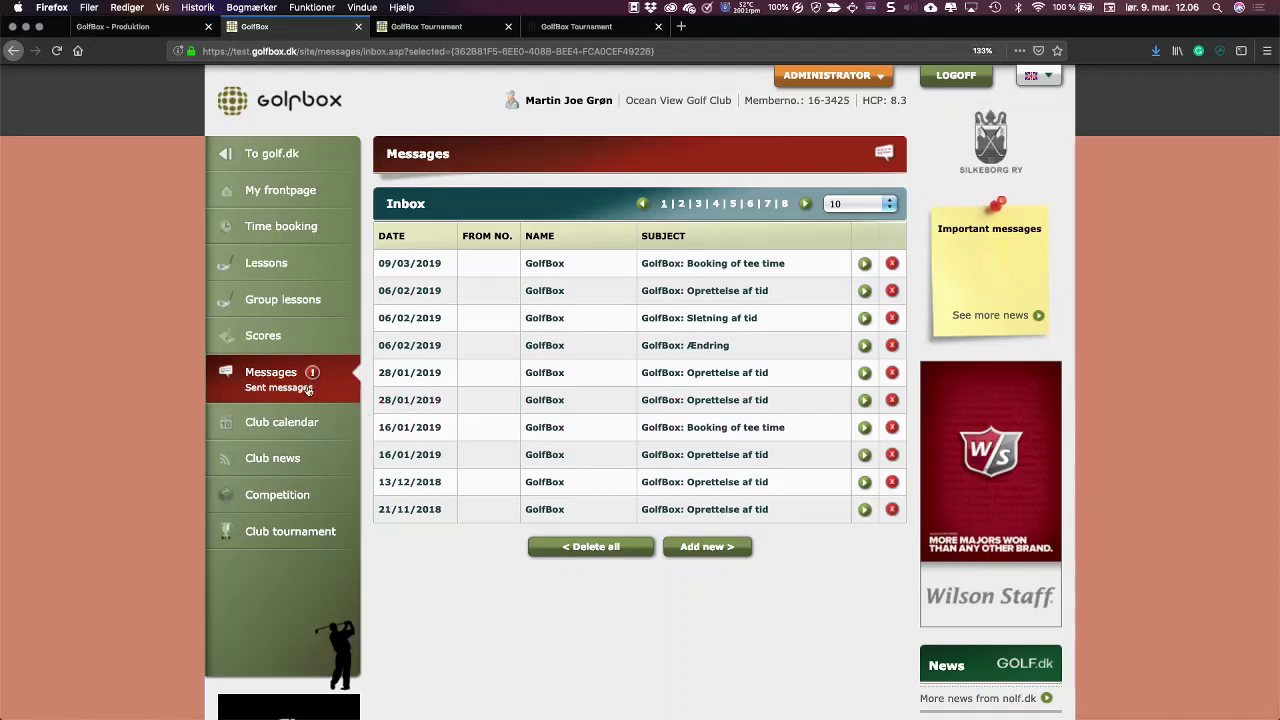
- Open the Ocean View Golf Club calendar for 02/03/2019–09/05/2019
{"action": "left_click", "coordinate": [293, 423]}
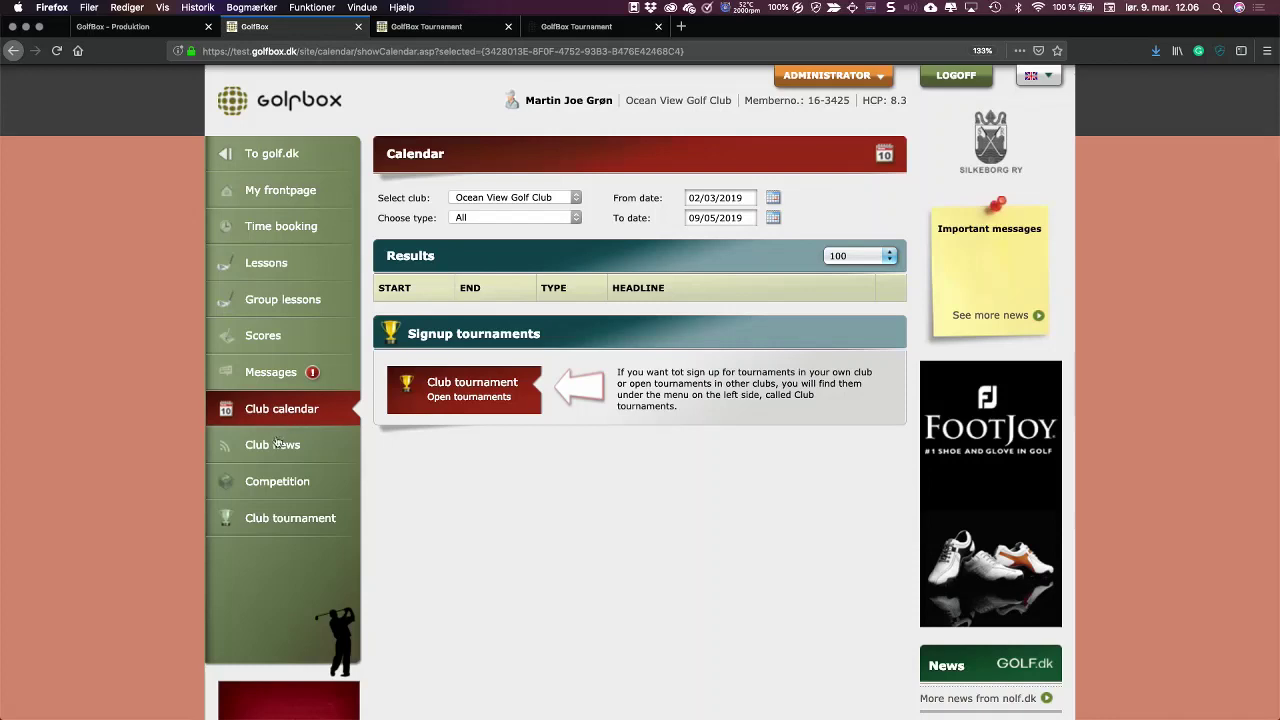
- Check the empty Club news, then go to the Club tournament page showing an unknown error
{"action": "left_click", "coordinate": [277, 447]}
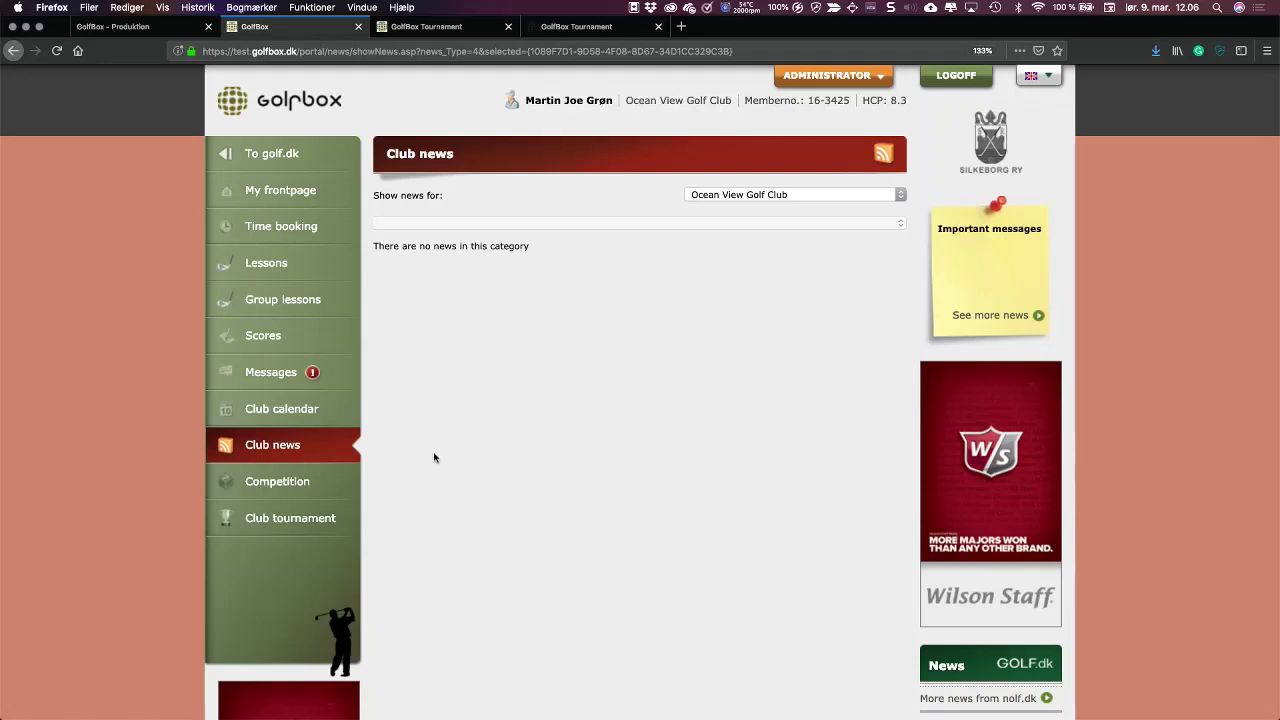
{"action": "left_click", "coordinate": [289, 521]}
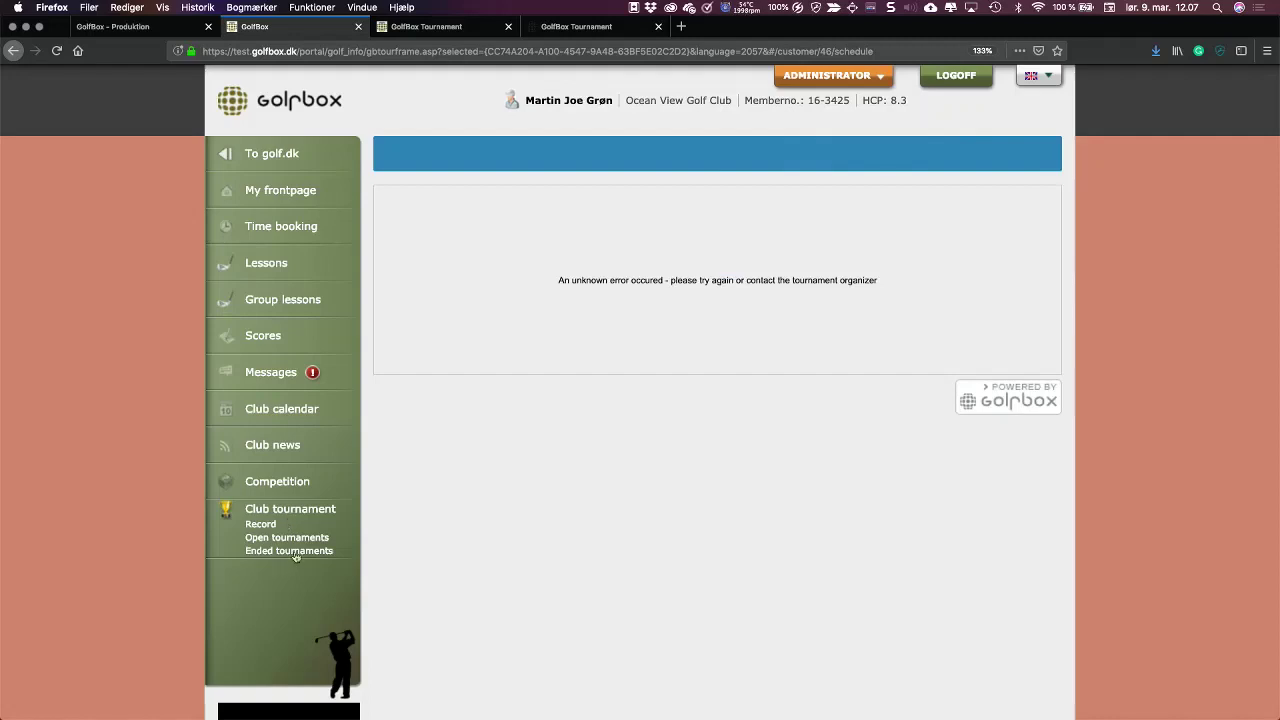
- Reopen Club tournament, also via the frontpage, which still shows only the unknown-error message
{"action": "left_click", "coordinate": [278, 512]}
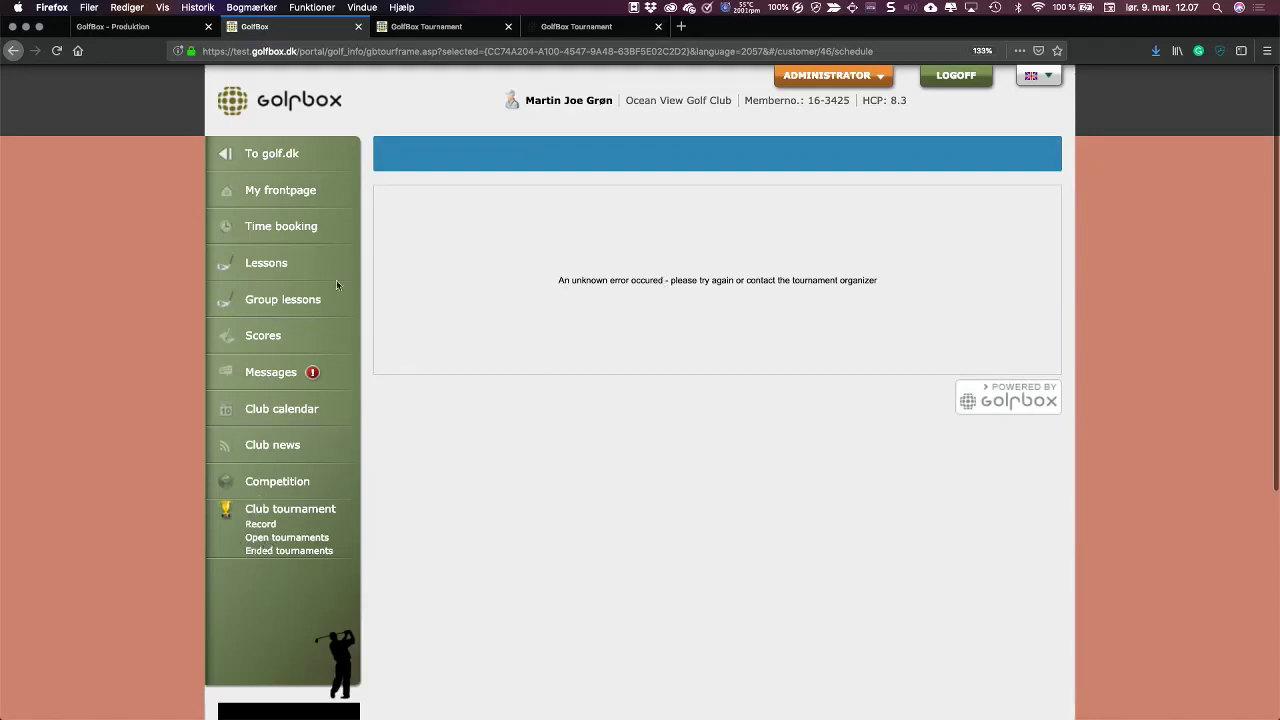
{"action": "left_click", "coordinate": [304, 194]}
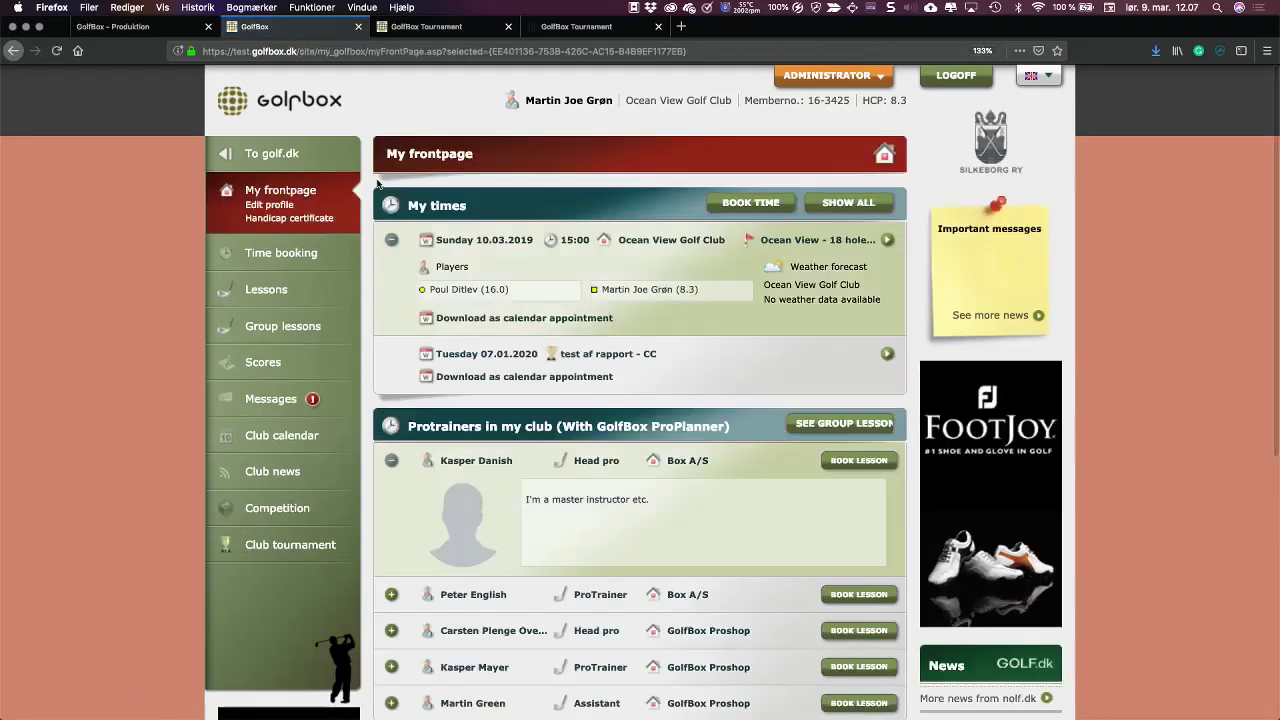
{"action": "scroll", "coordinate": [378, 184], "scroll_direction": "down", "scroll_amount": 5}
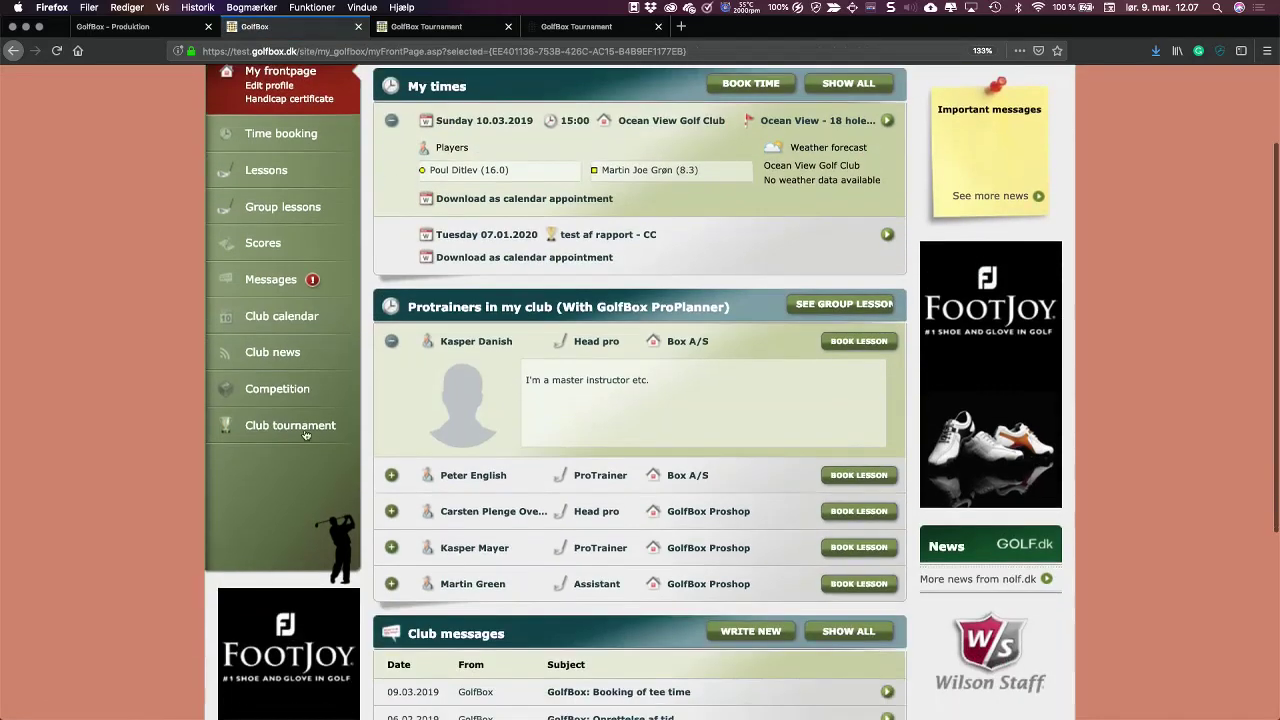
{"action": "left_click", "coordinate": [303, 432]}
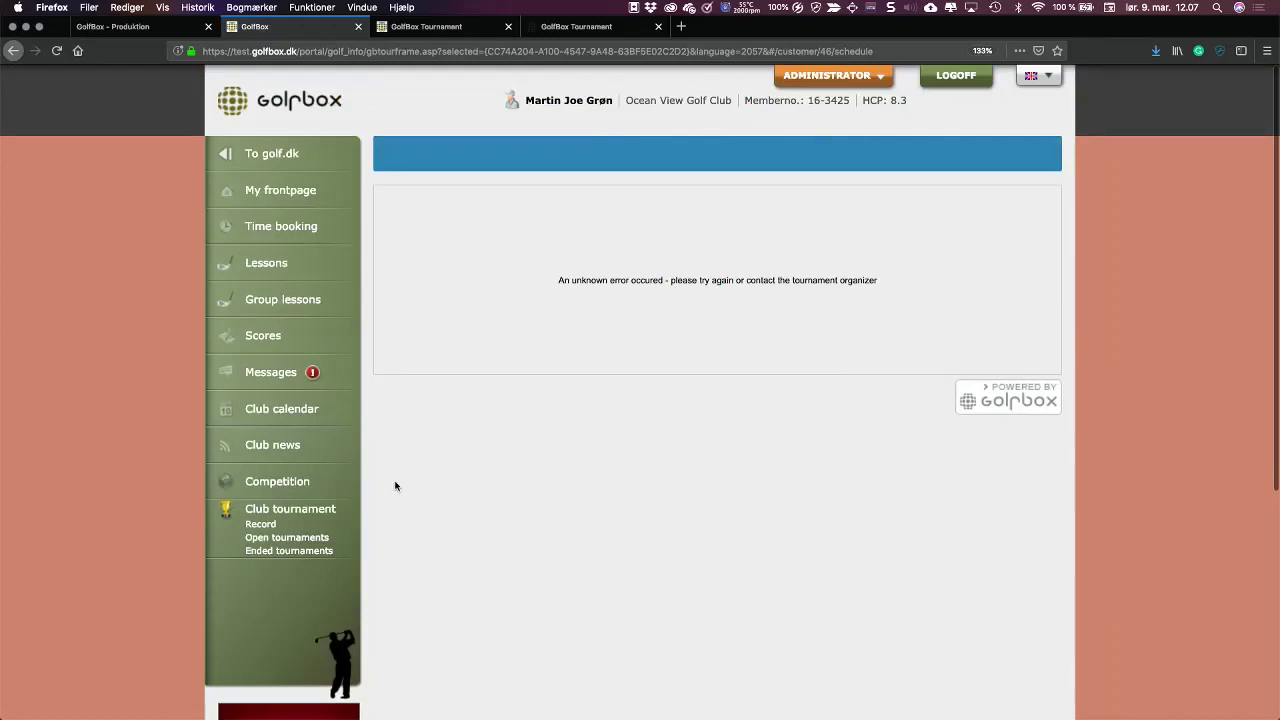
{"action": "scroll", "coordinate": [395, 486], "scroll_direction": "down", "scroll_amount": 1}
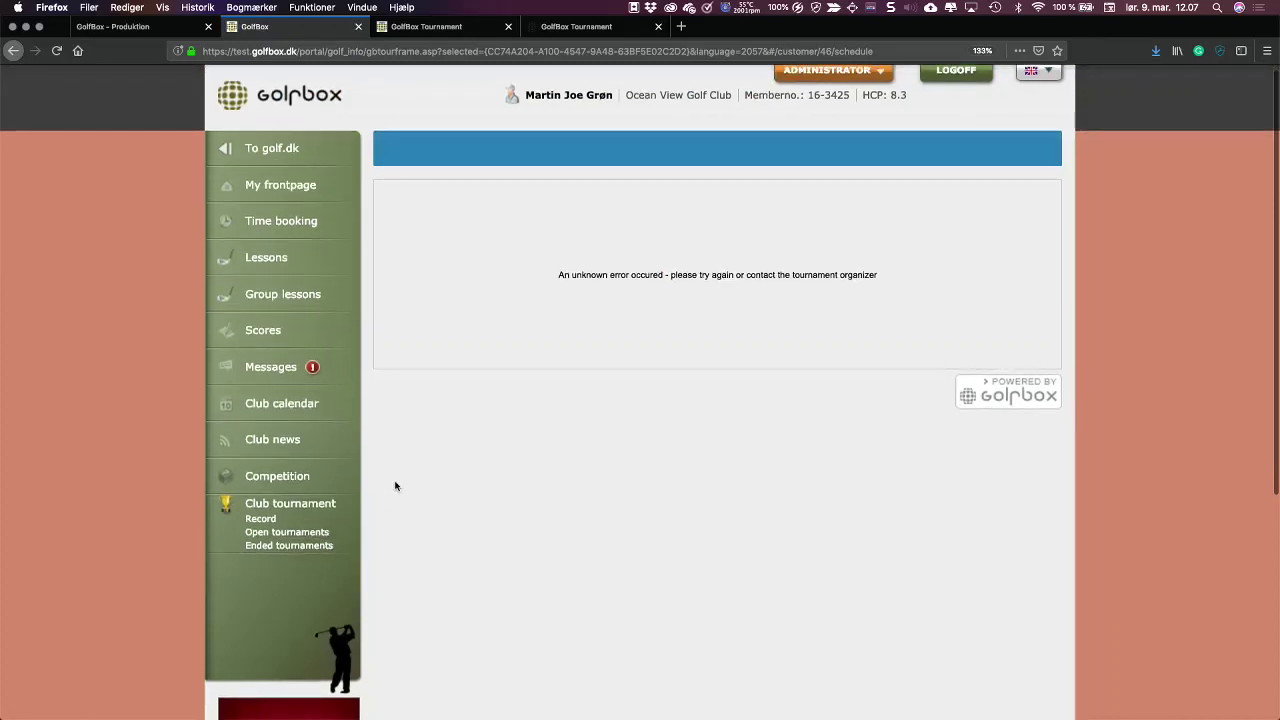
{"action": "scroll", "coordinate": [395, 486], "scroll_direction": "down", "scroll_amount": 2}
{"action": "scroll", "coordinate": [395, 486], "scroll_direction": "up", "scroll_amount": 2}
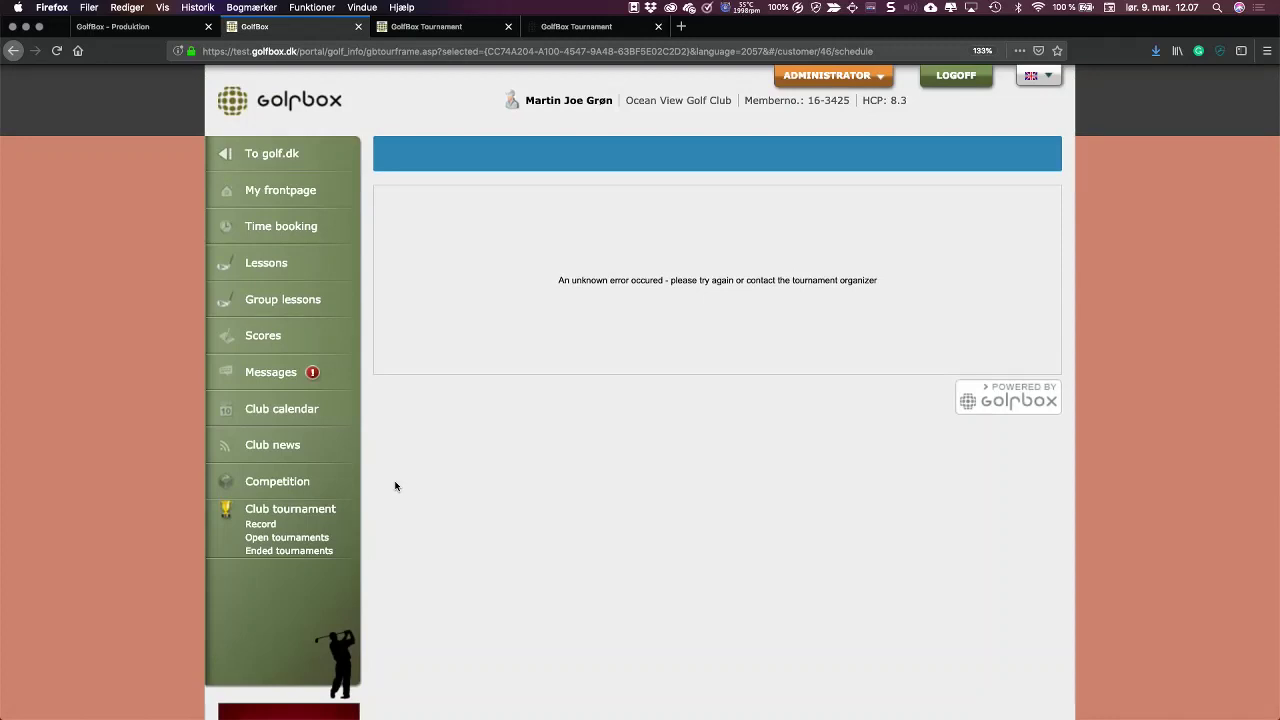
- Enter the administration module, dismissing the unread-messages alerts, and show the View Resources overview
{"action": "left_click", "coordinate": [855, 78]}
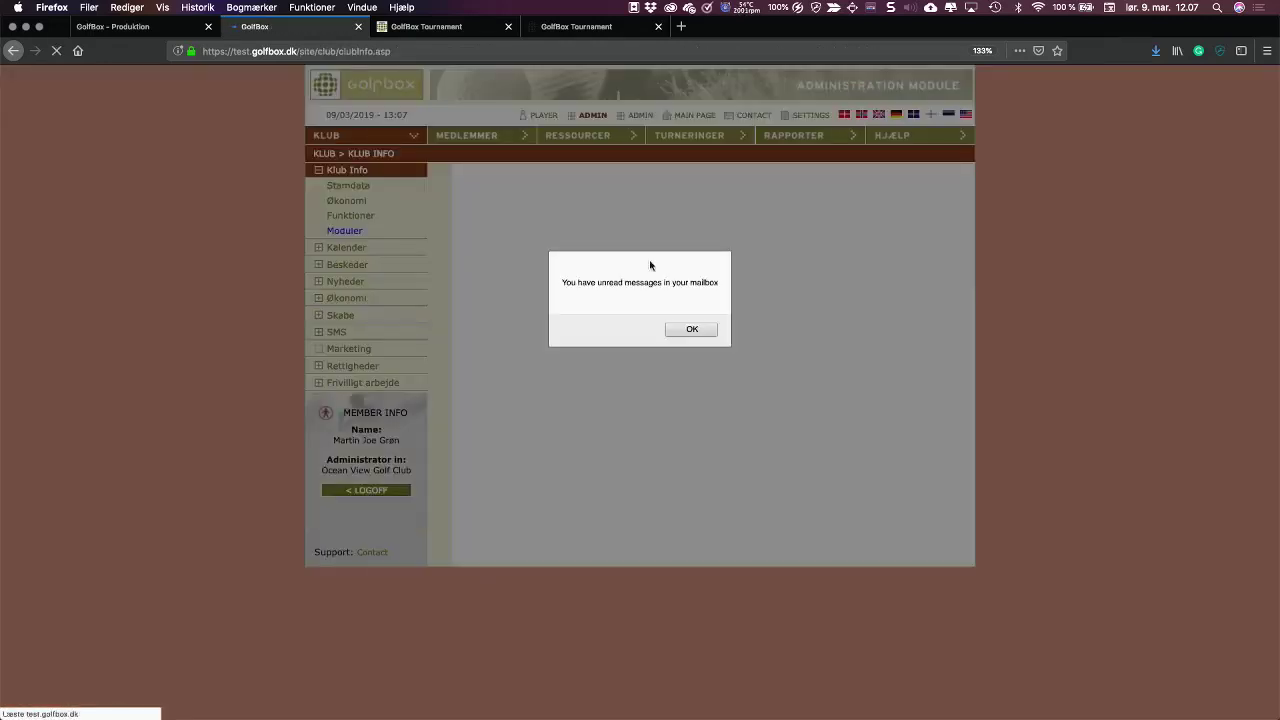
{"action": "left_click", "coordinate": [702, 330]}
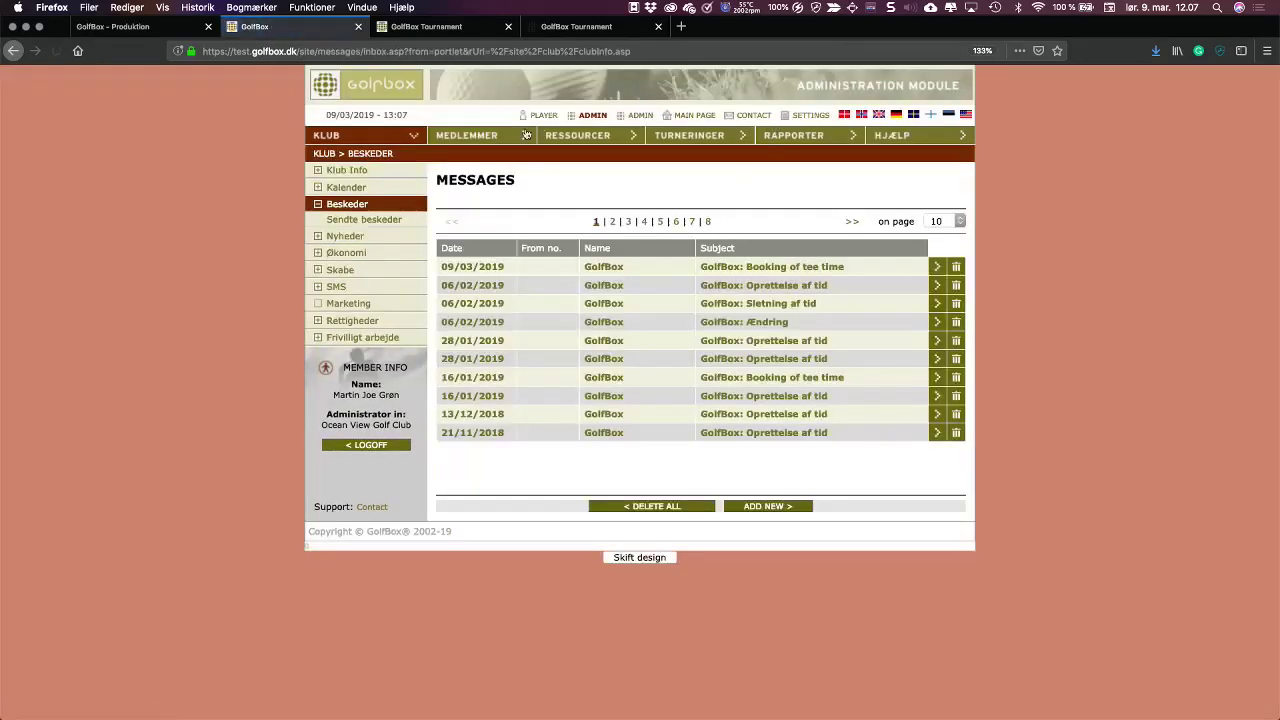
{"action": "left_click", "coordinate": [544, 116]}
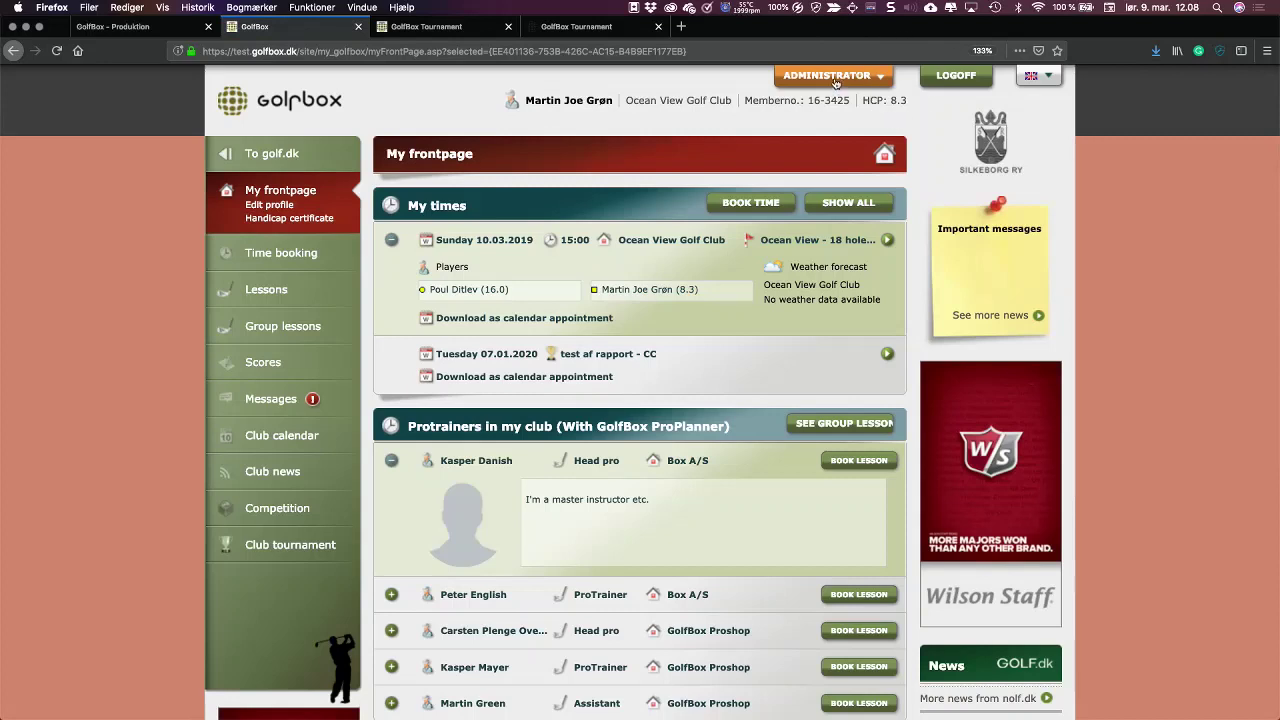
{"action": "left_click", "coordinate": [835, 80]}
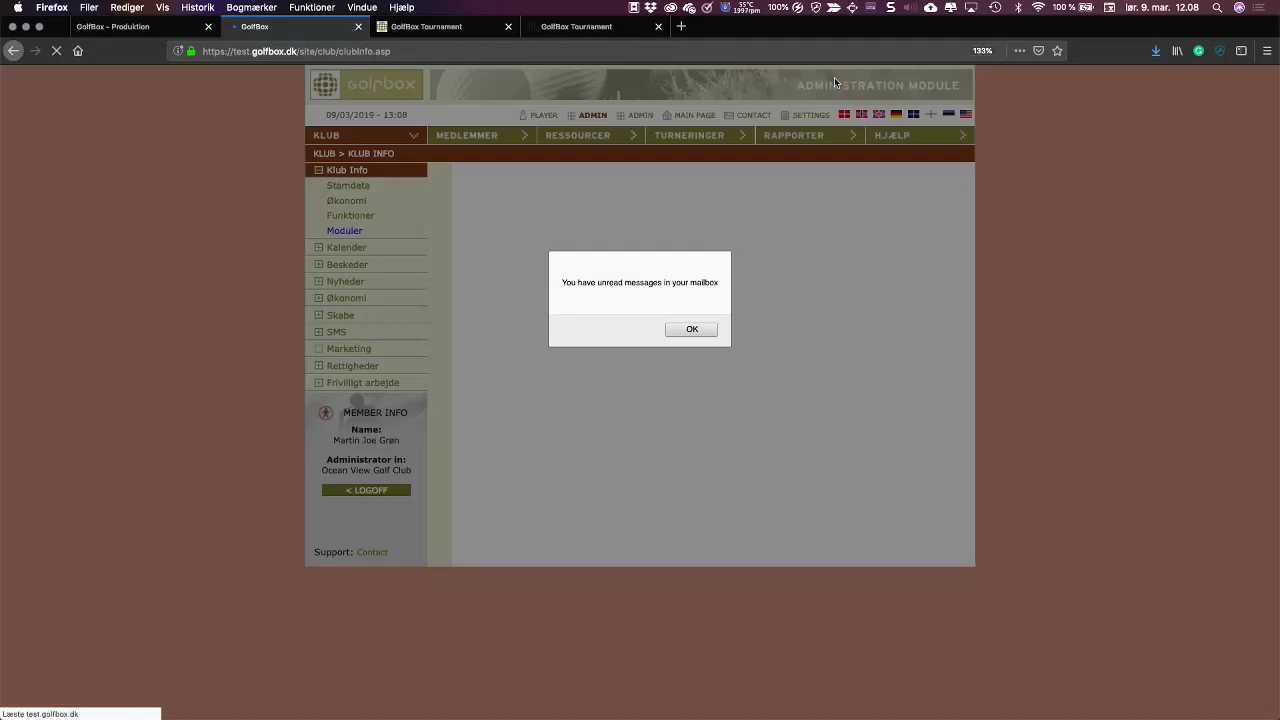
{"action": "left_click", "coordinate": [693, 330]}
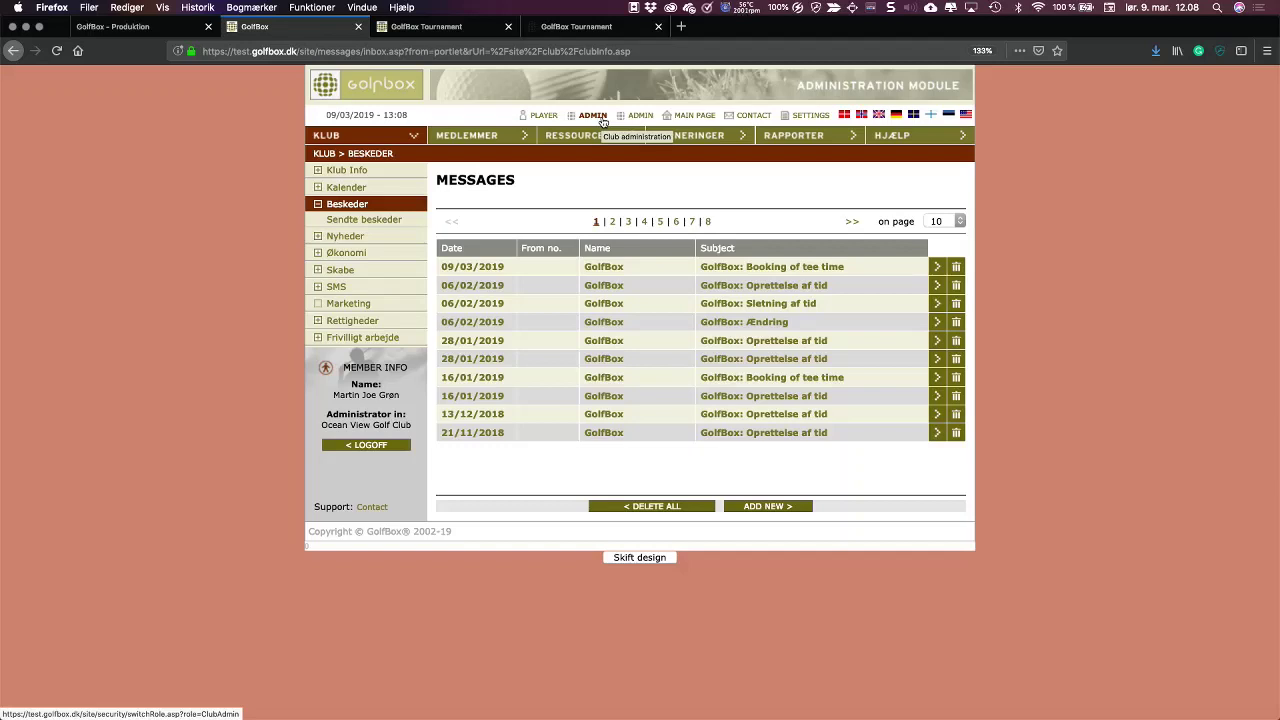
{"action": "left_click", "coordinate": [577, 137]}
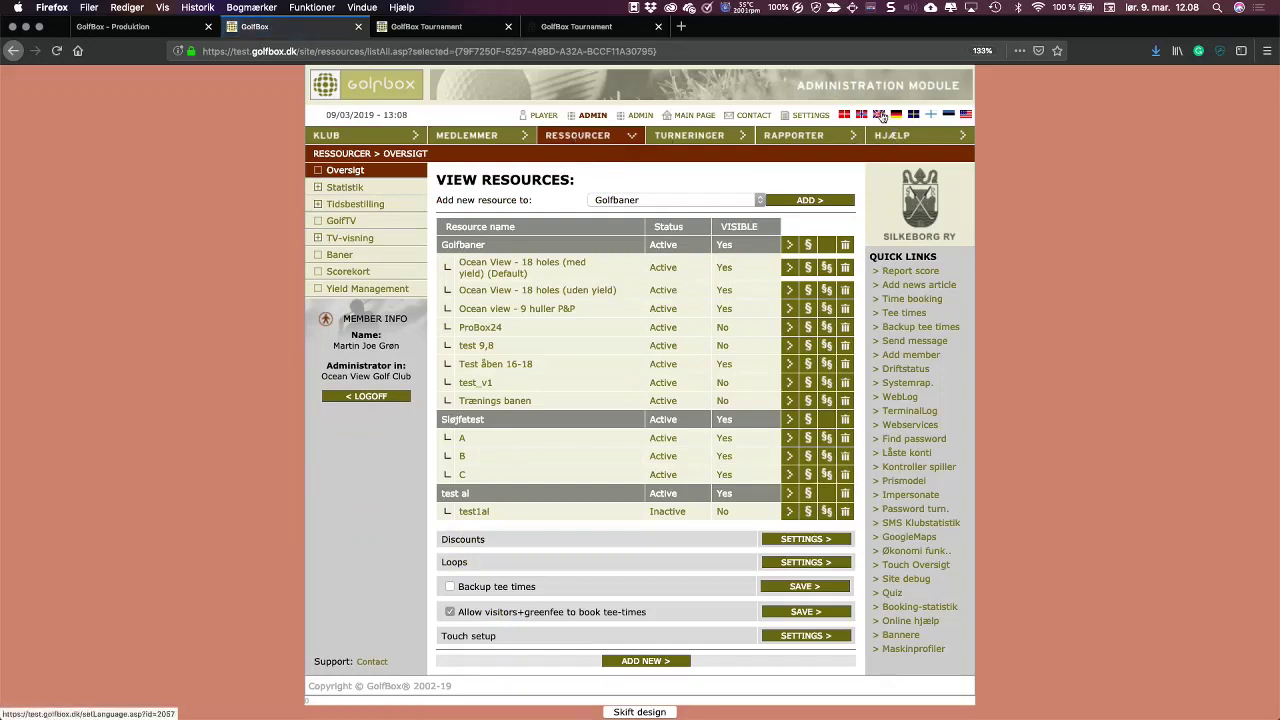
- Switch the administration module's language from Danish to English with the UK flag
{"action": "left_click", "coordinate": [880, 115]}
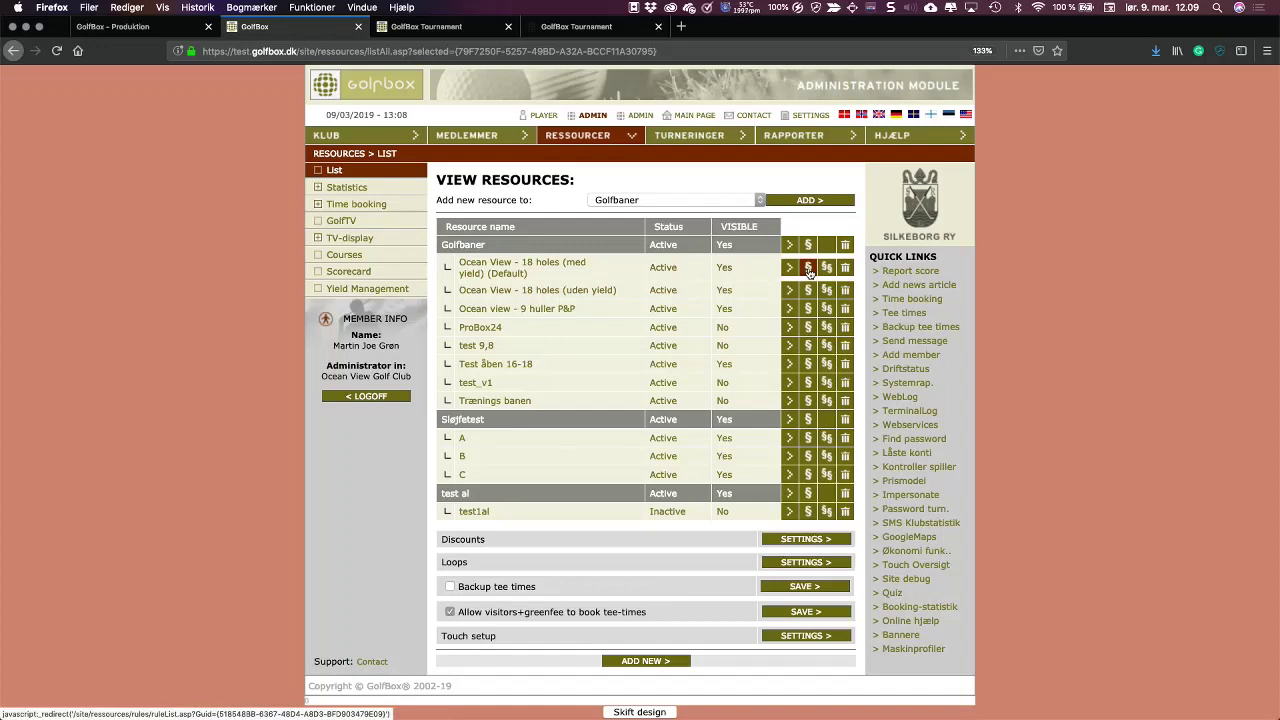
- Open the Edit Resource page for the Ocean View - 18 holes (med yield) course
{"action": "left_click", "coordinate": [789, 267]}
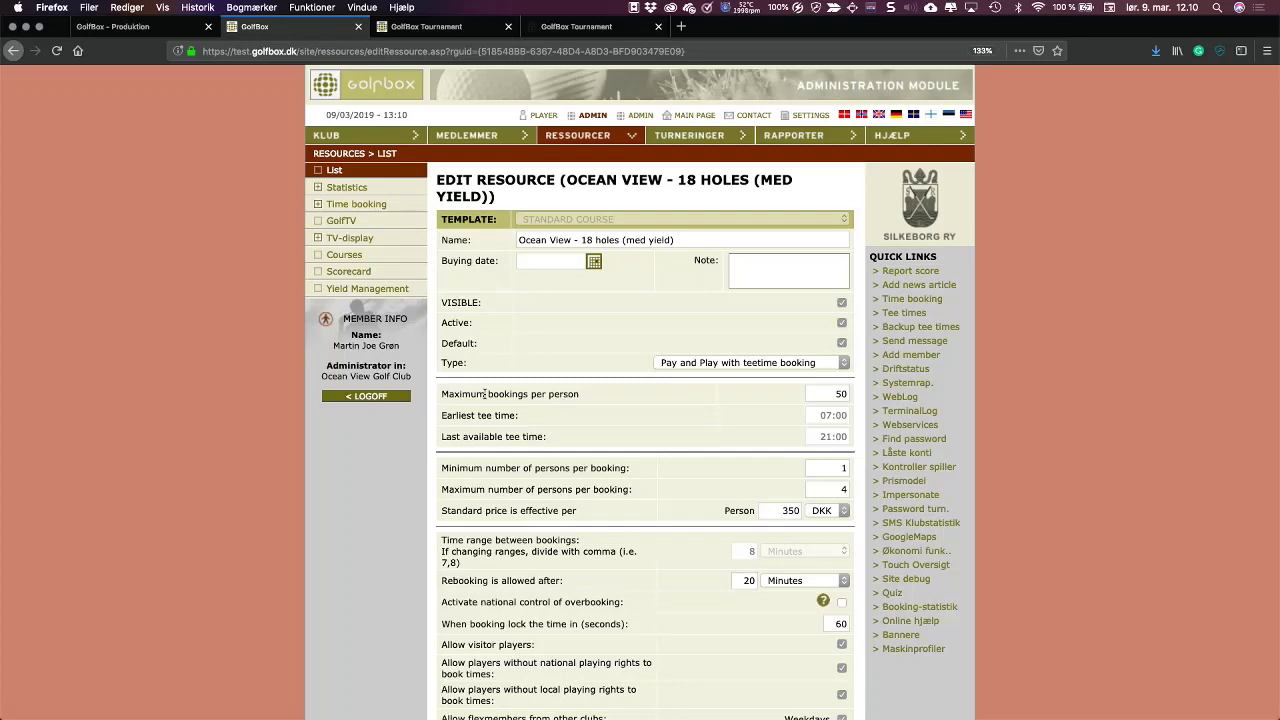
{"action": "scroll", "coordinate": [485, 393], "scroll_direction": "down", "scroll_amount": 3}
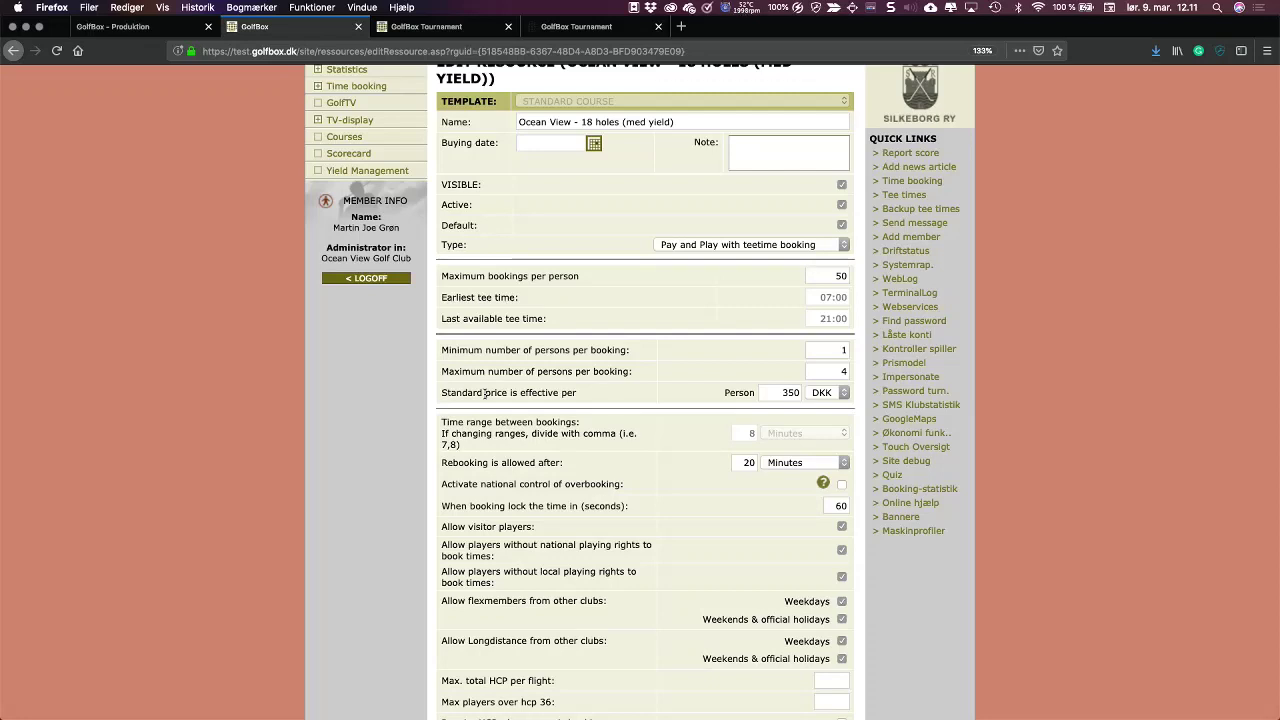
{"action": "scroll", "coordinate": [485, 393], "scroll_direction": "down", "scroll_amount": 1}
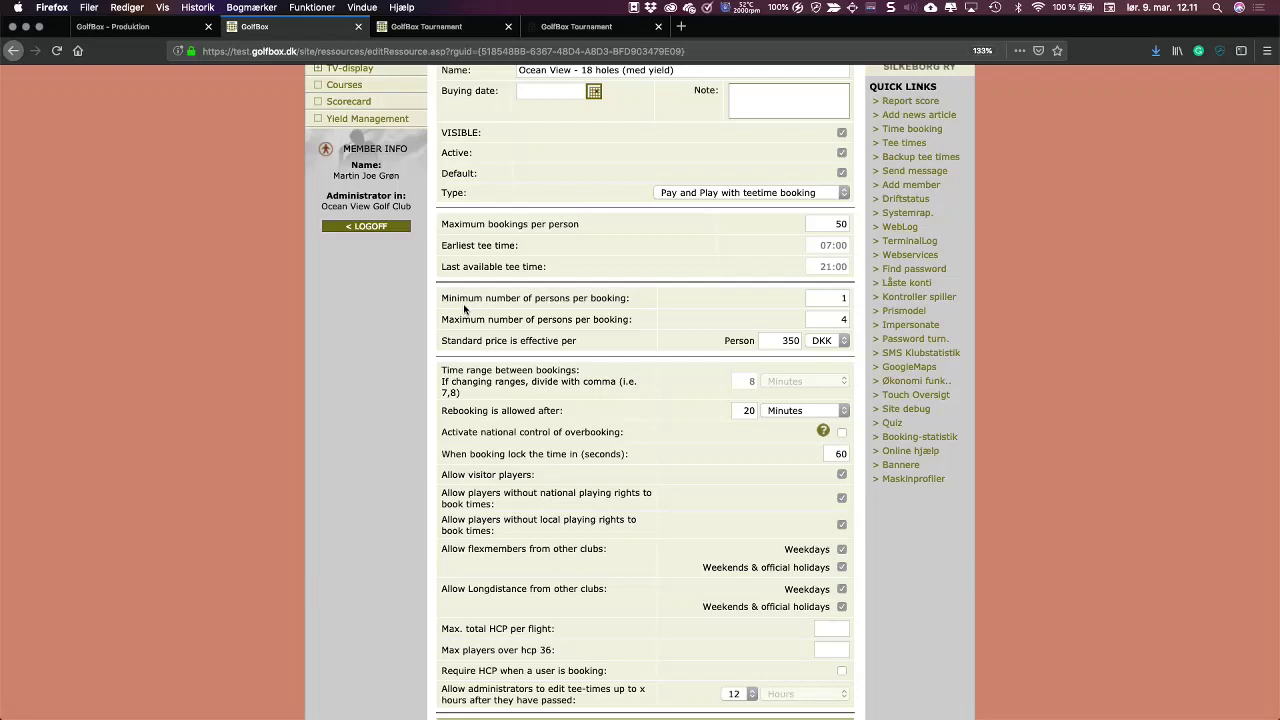
{"action": "scroll", "coordinate": [464, 309], "scroll_direction": "down", "scroll_amount": 2}
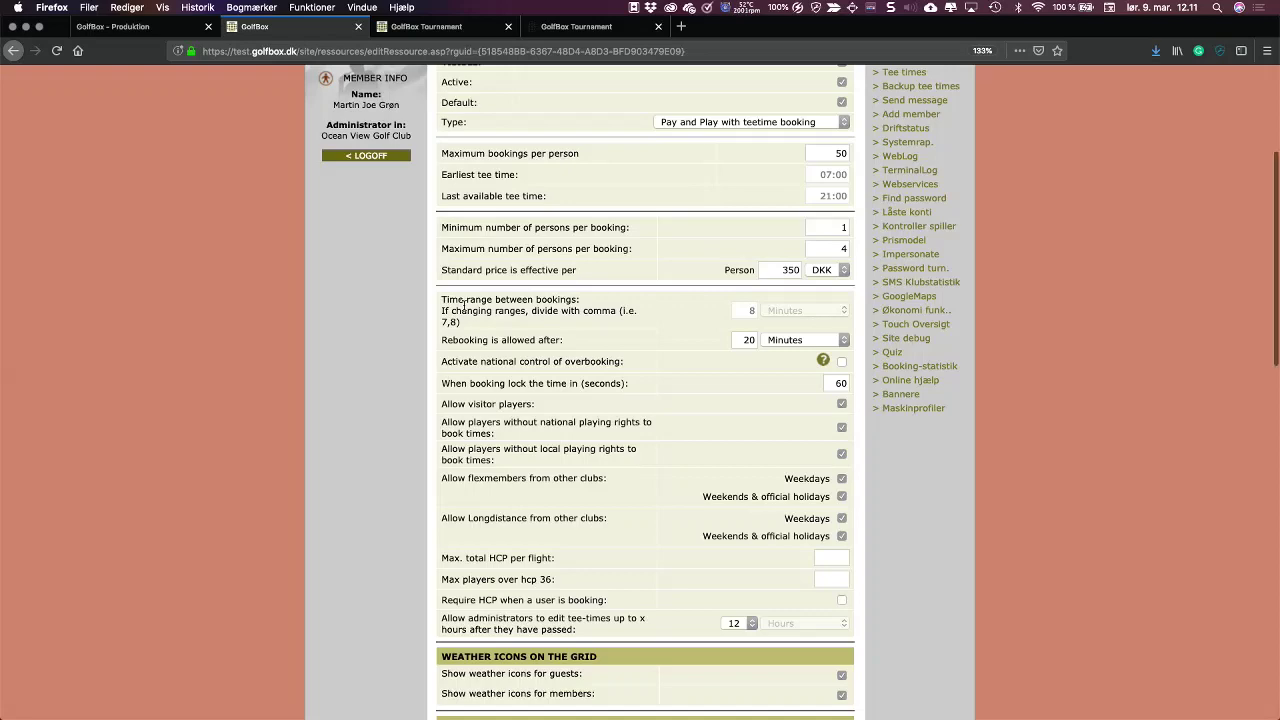
{"action": "scroll", "coordinate": [605, 320], "scroll_direction": "down", "scroll_amount": 2}
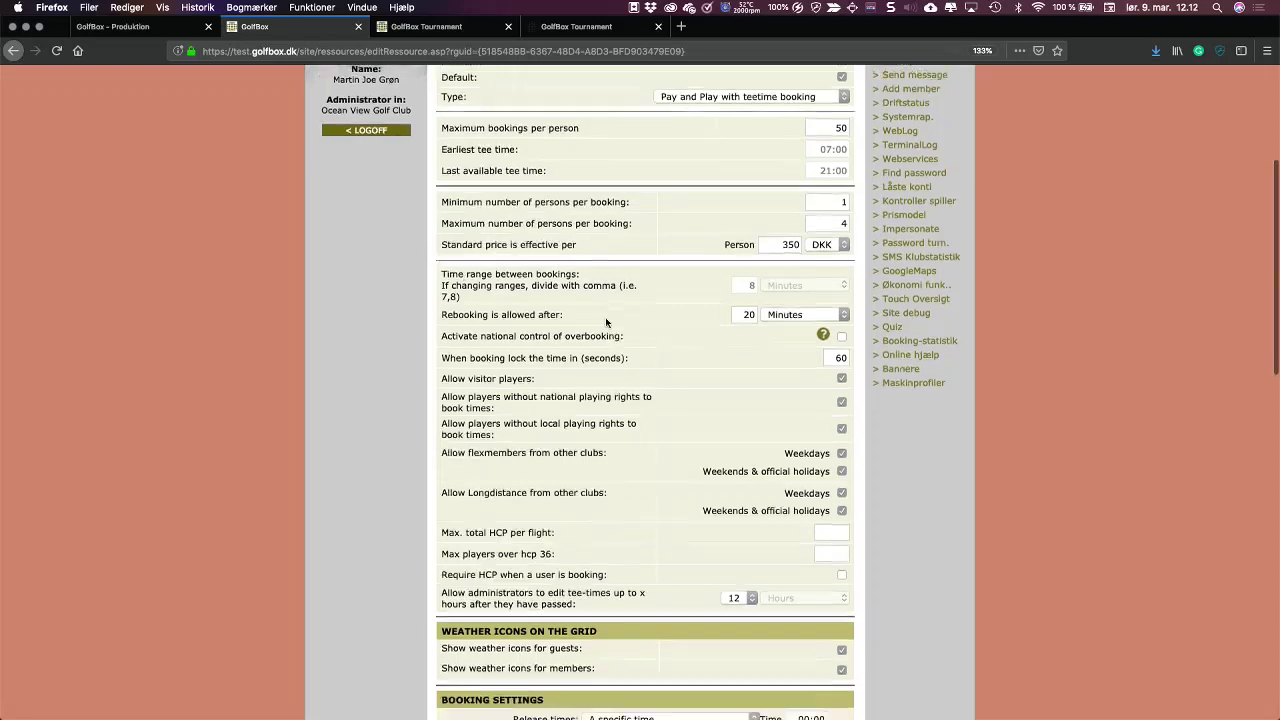
{"action": "left_click", "coordinate": [830, 199]}
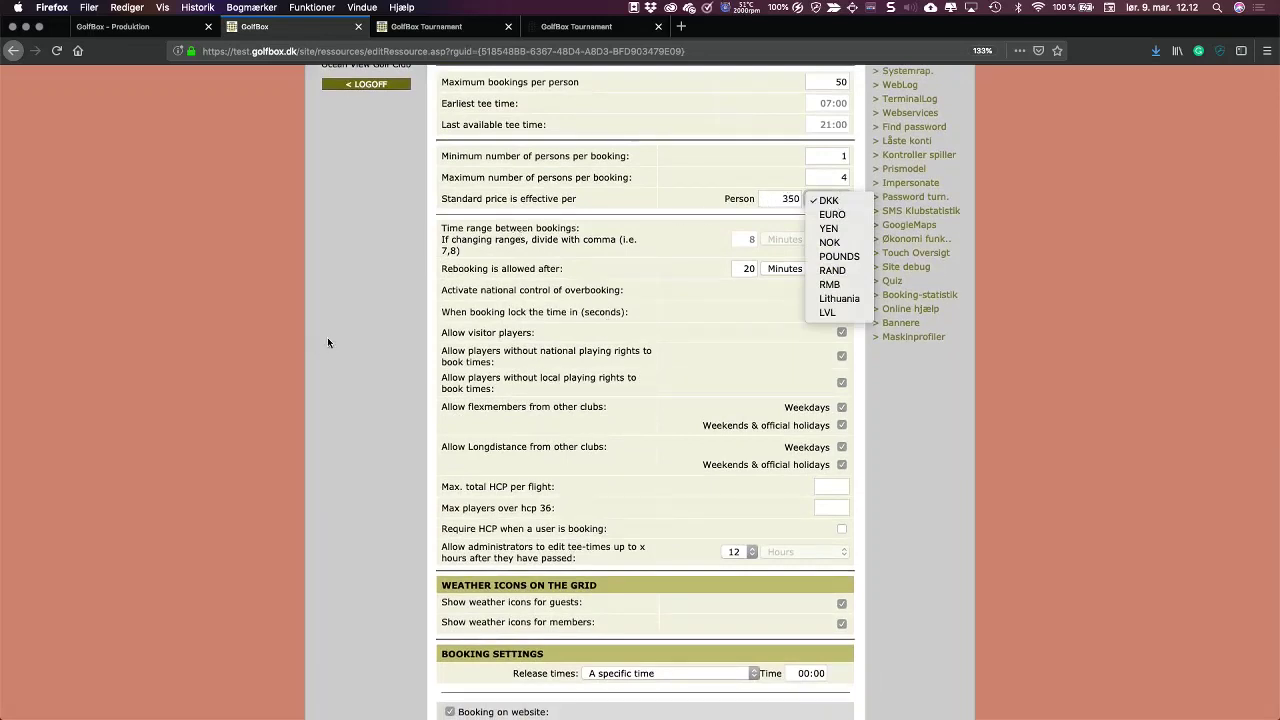
{"action": "left_click", "coordinate": [240, 289]}
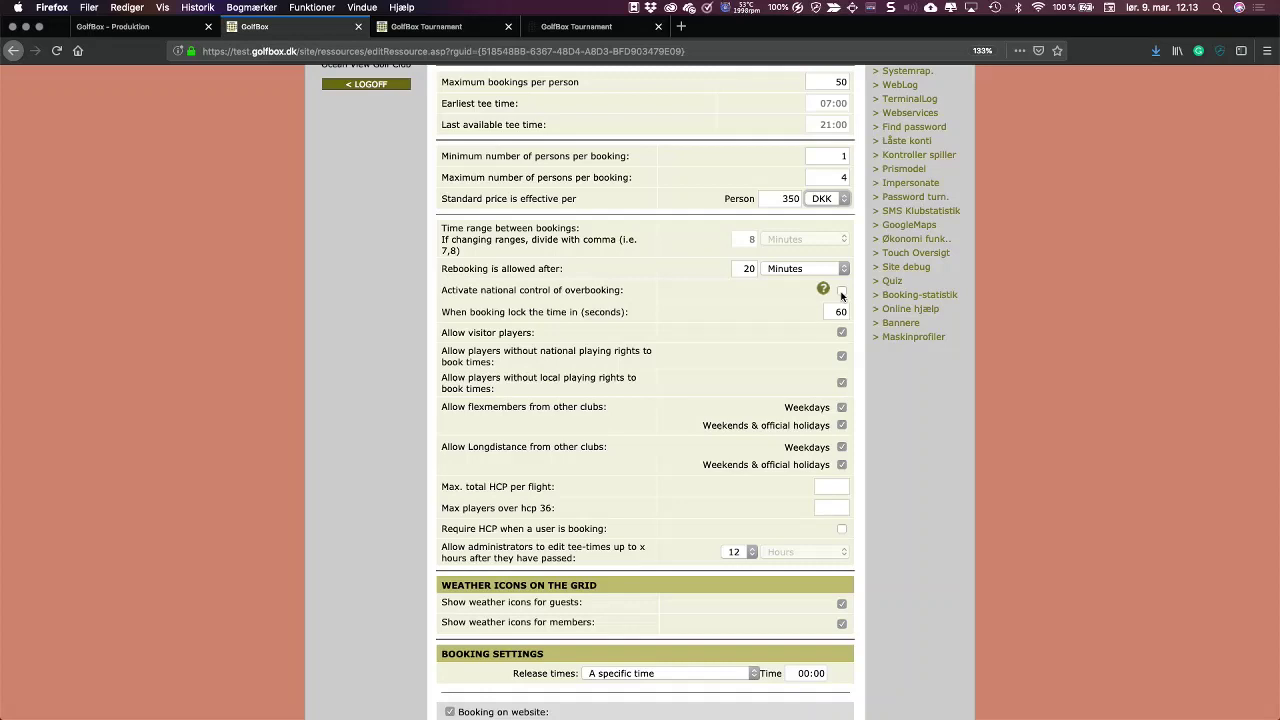
- Scroll down to the website booking opening periods and select the 60-second booking lock time
{"action": "scroll", "coordinate": [842, 296], "scroll_direction": "down", "scroll_amount": 3}
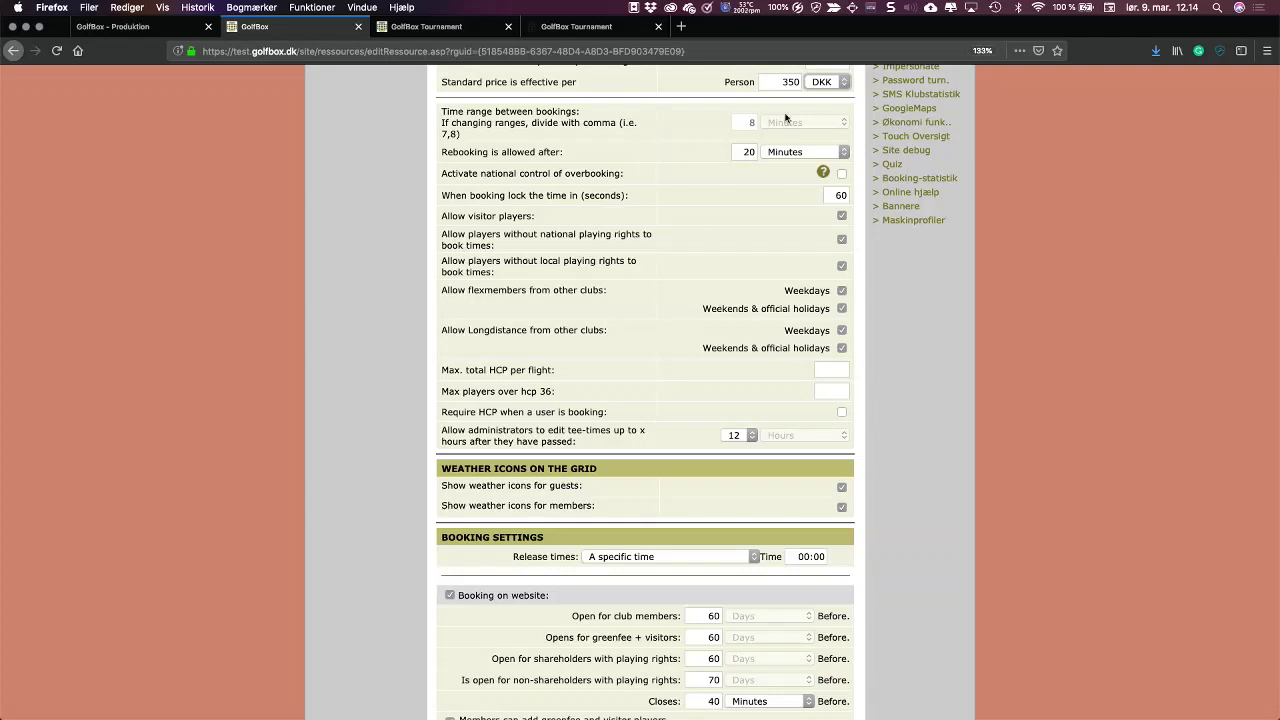
{"action": "left_click", "coordinate": [835, 194]}
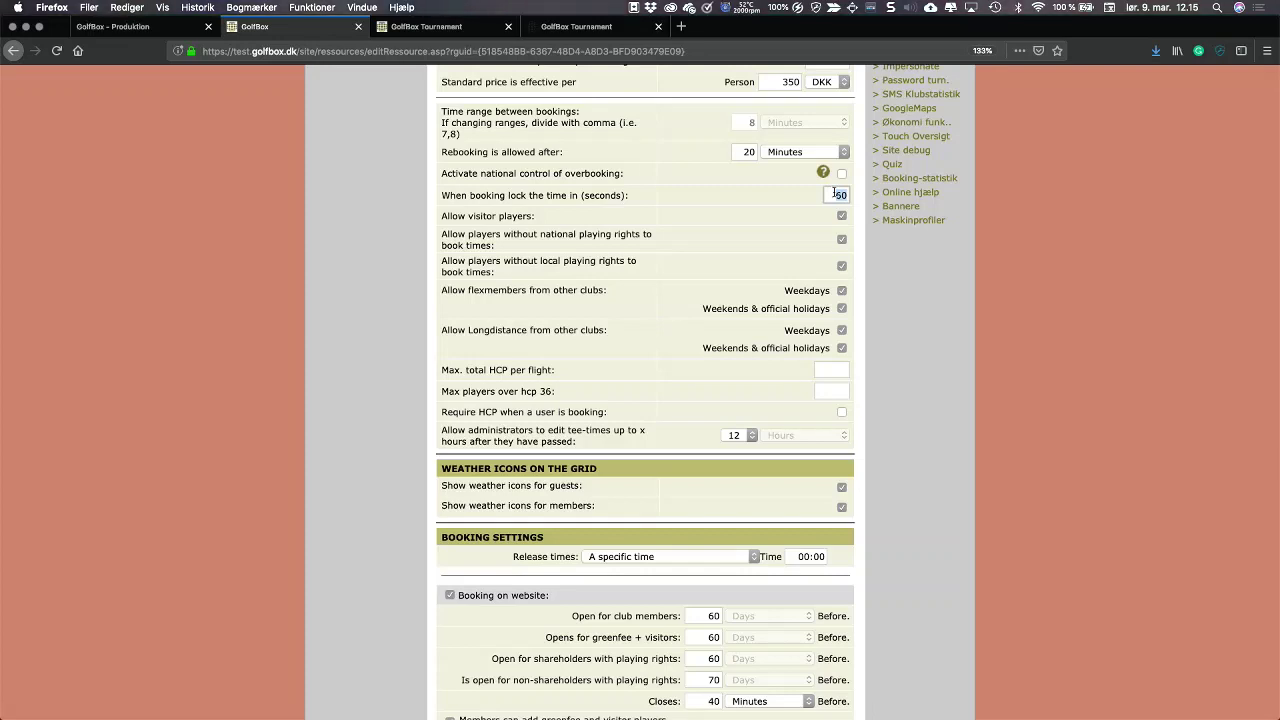
- Keep the booking lock time at 60 seconds and disallow booking for players without national playing rights
{"action": "scroll", "coordinate": [834, 193], "scroll_direction": "up", "scroll_amount": 1}
{"action": "scroll", "coordinate": [834, 194], "scroll_direction": "up", "scroll_amount": 1}
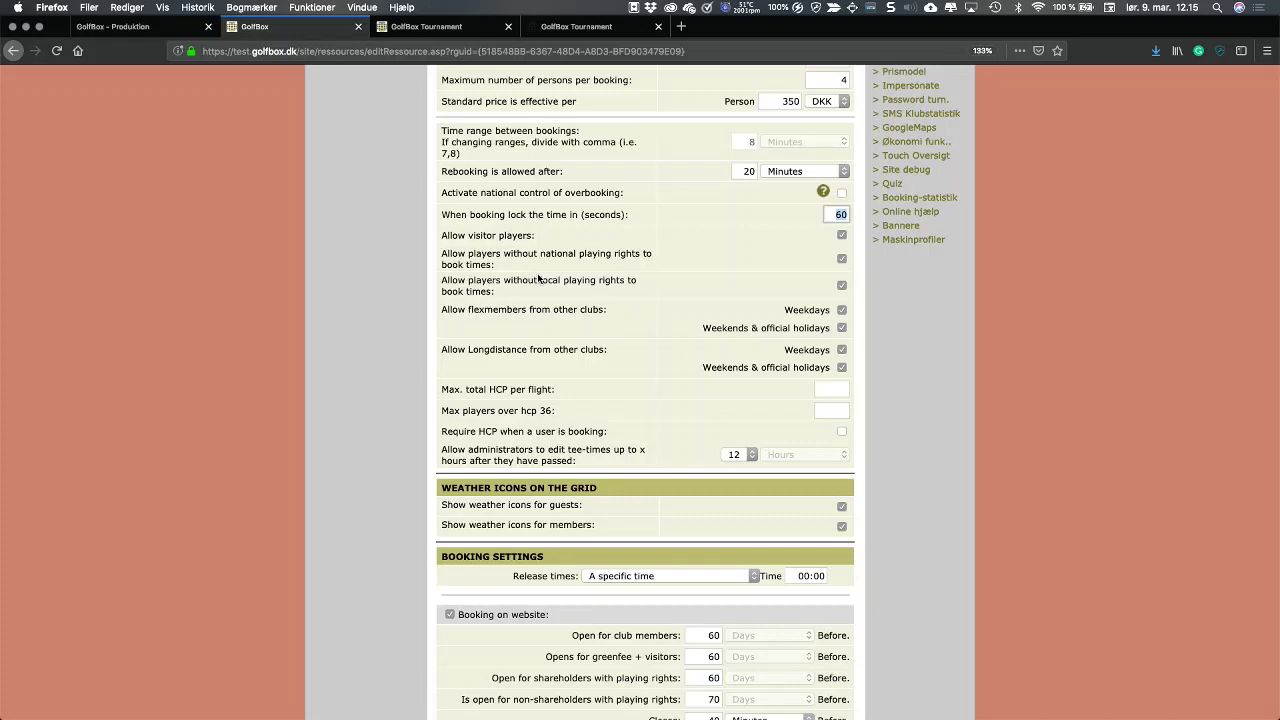
{"action": "left_click", "coordinate": [845, 271]}
{"action": "left_click", "coordinate": [841, 259]}
- Disallow booking without local playing rights, then select the club members' opening value of 60
{"action": "left_click", "coordinate": [842, 288]}
{"action": "scroll", "coordinate": [505, 240], "scroll_direction": "down", "scroll_amount": 5}
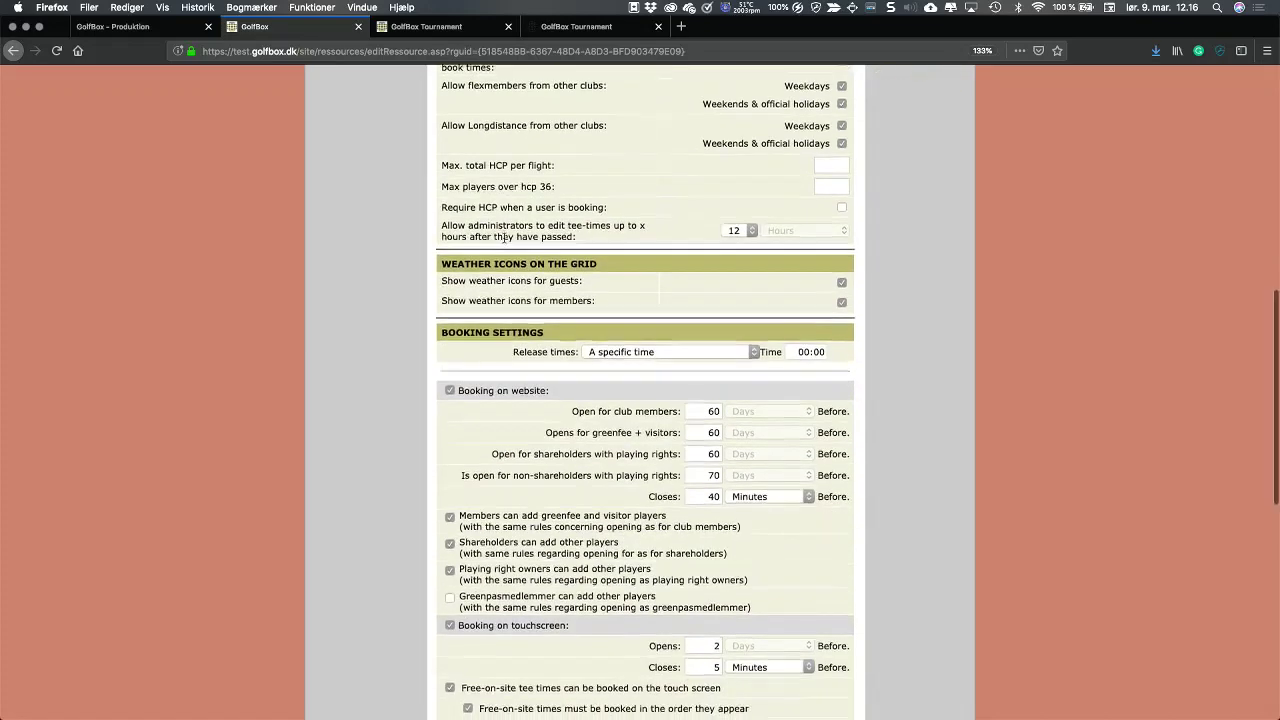
{"action": "scroll", "coordinate": [720, 200], "scroll_direction": "down", "scroll_amount": 1}
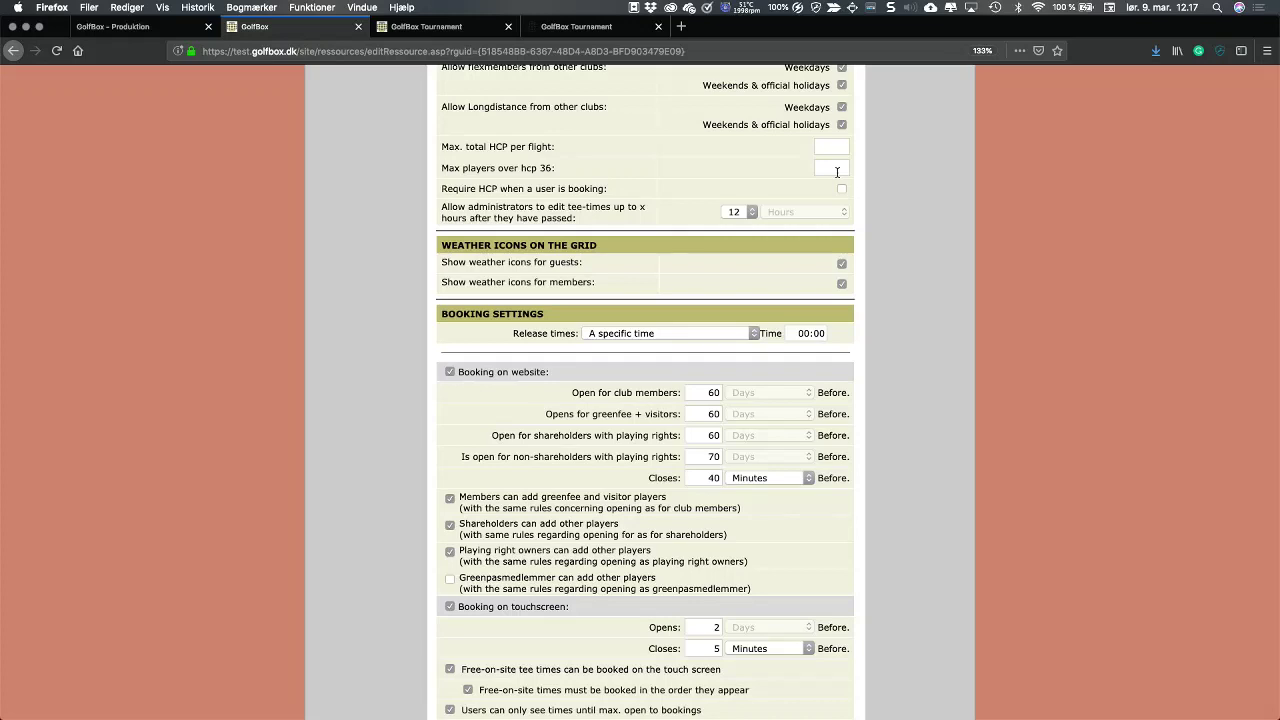
{"action": "scroll", "coordinate": [837, 172], "scroll_direction": "down", "scroll_amount": 1}
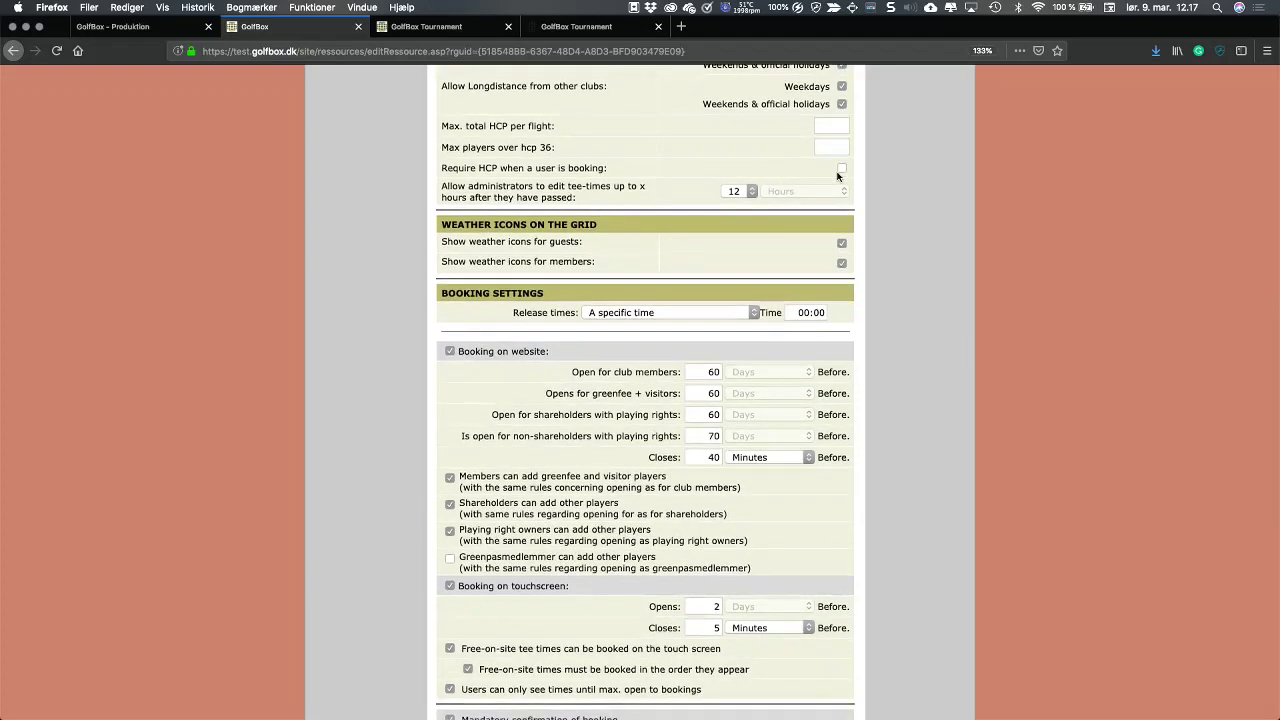
{"action": "scroll", "coordinate": [837, 176], "scroll_direction": "up", "scroll_amount": 3}
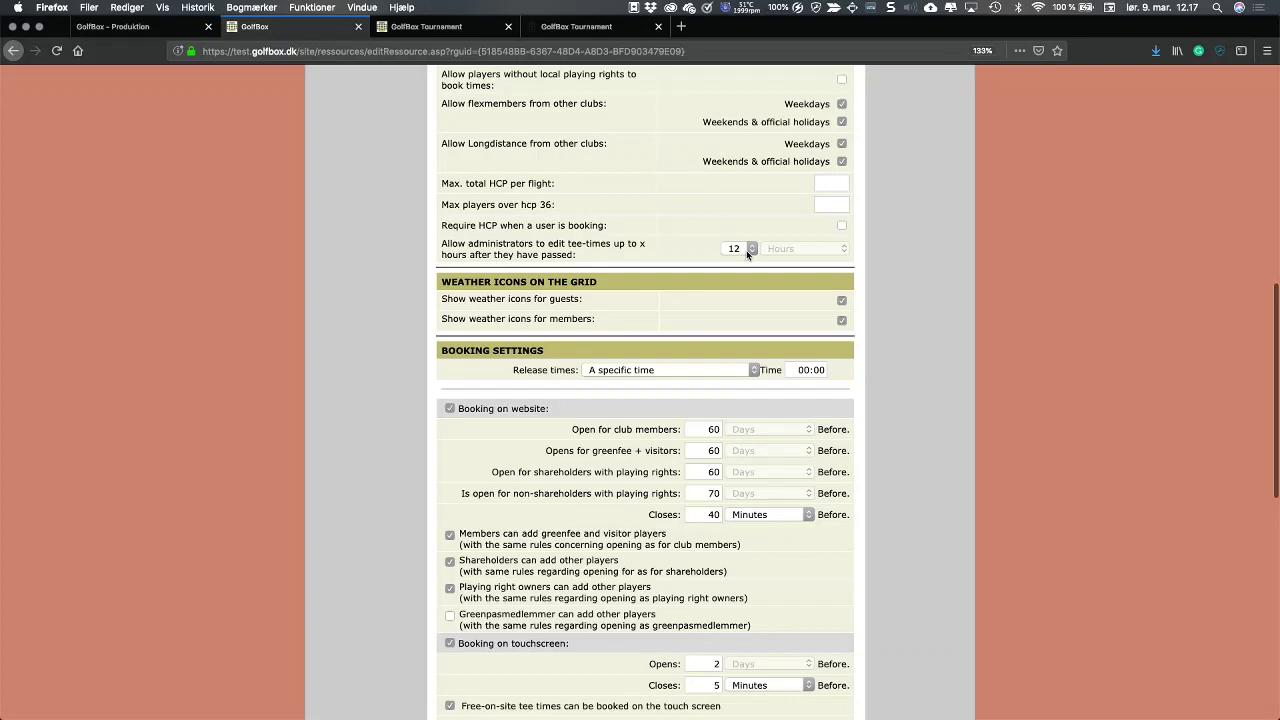
{"action": "scroll", "coordinate": [746, 250], "scroll_direction": "down", "scroll_amount": 3}
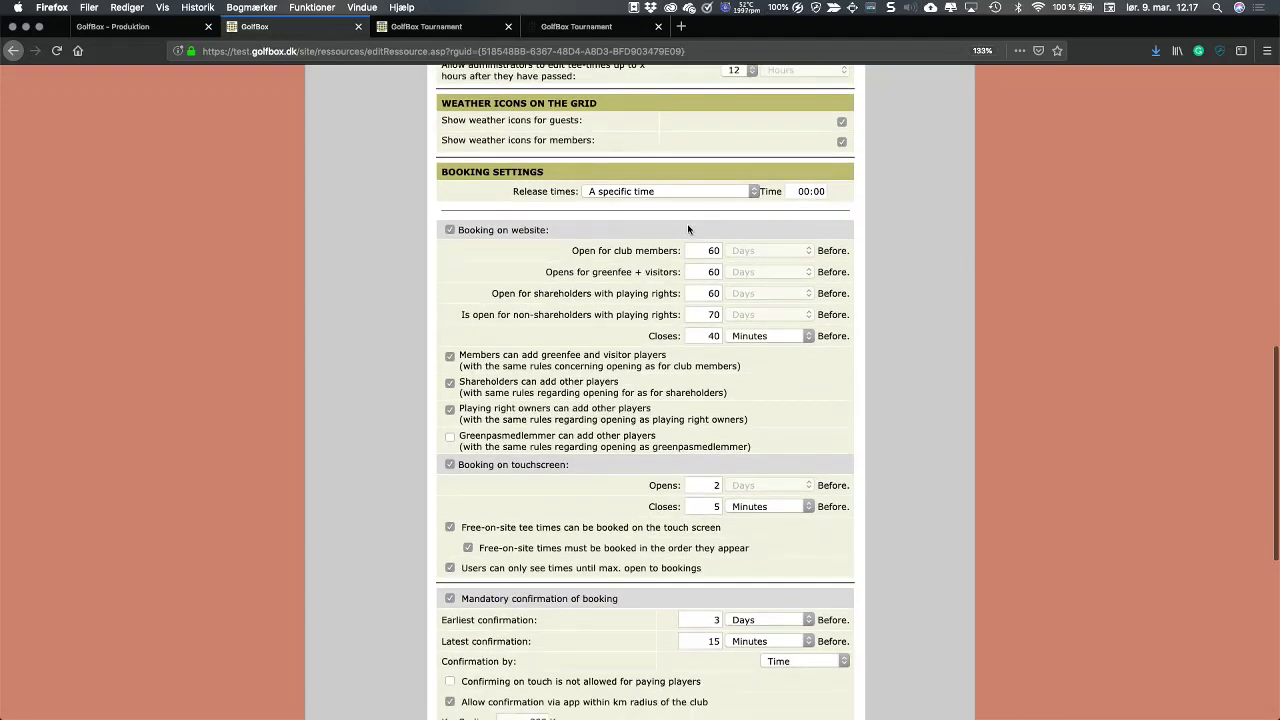
{"action": "scroll", "coordinate": [688, 230], "scroll_direction": "down", "scroll_amount": 3}
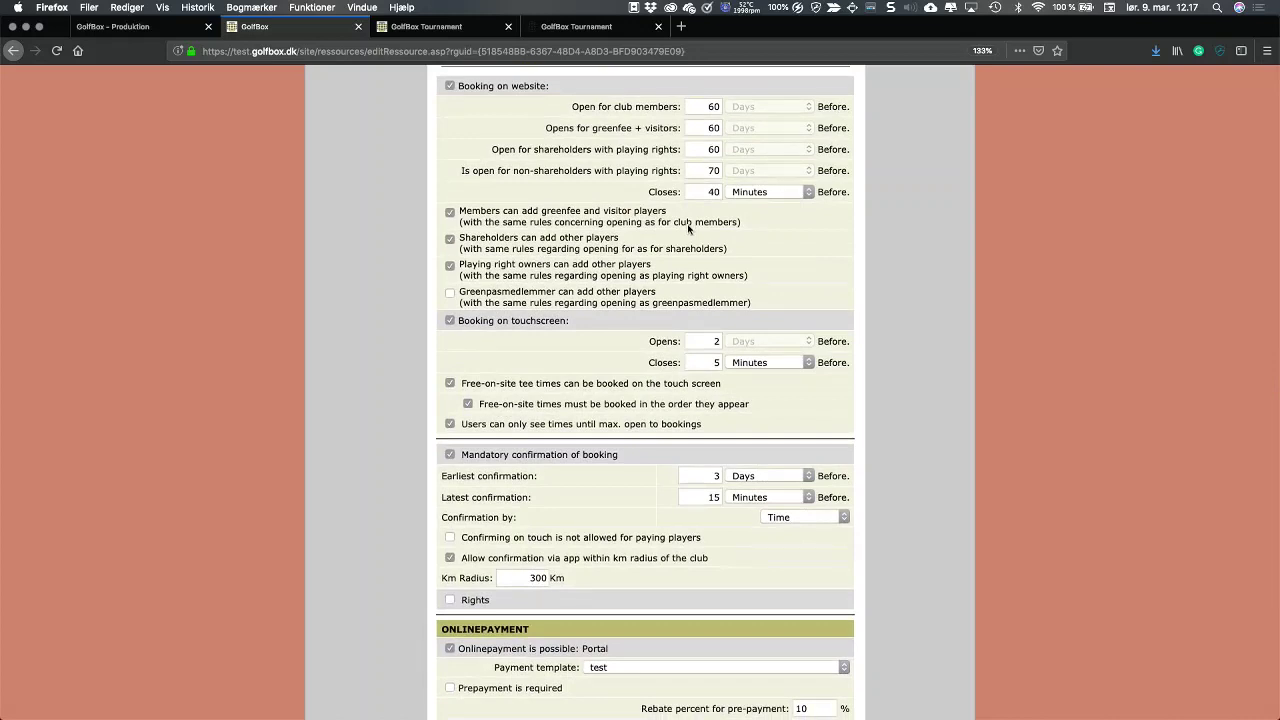
{"action": "double_click", "coordinate": [696, 105]}
{"action": "scroll", "coordinate": [696, 103], "scroll_direction": "down", "scroll_amount": 2}
{"action": "scroll", "coordinate": [696, 103], "scroll_direction": "down", "scroll_amount": 2}
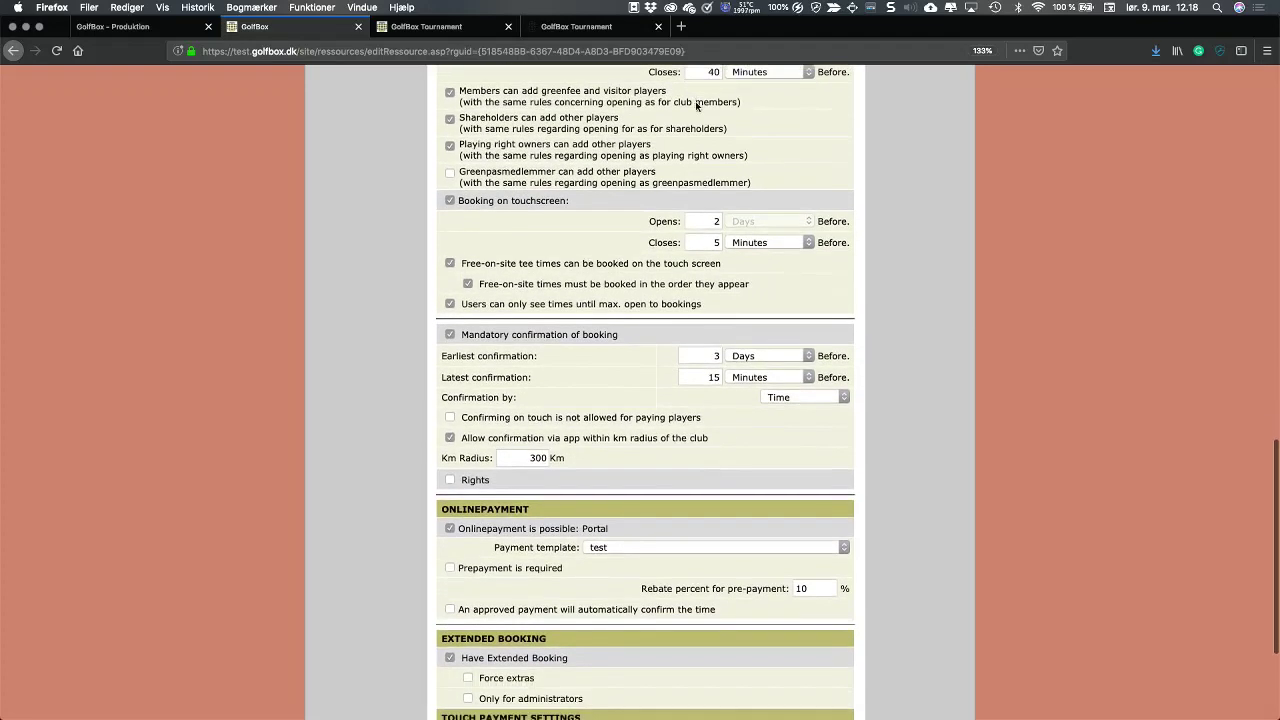
{"action": "scroll", "coordinate": [696, 103], "scroll_direction": "down", "scroll_amount": 5}
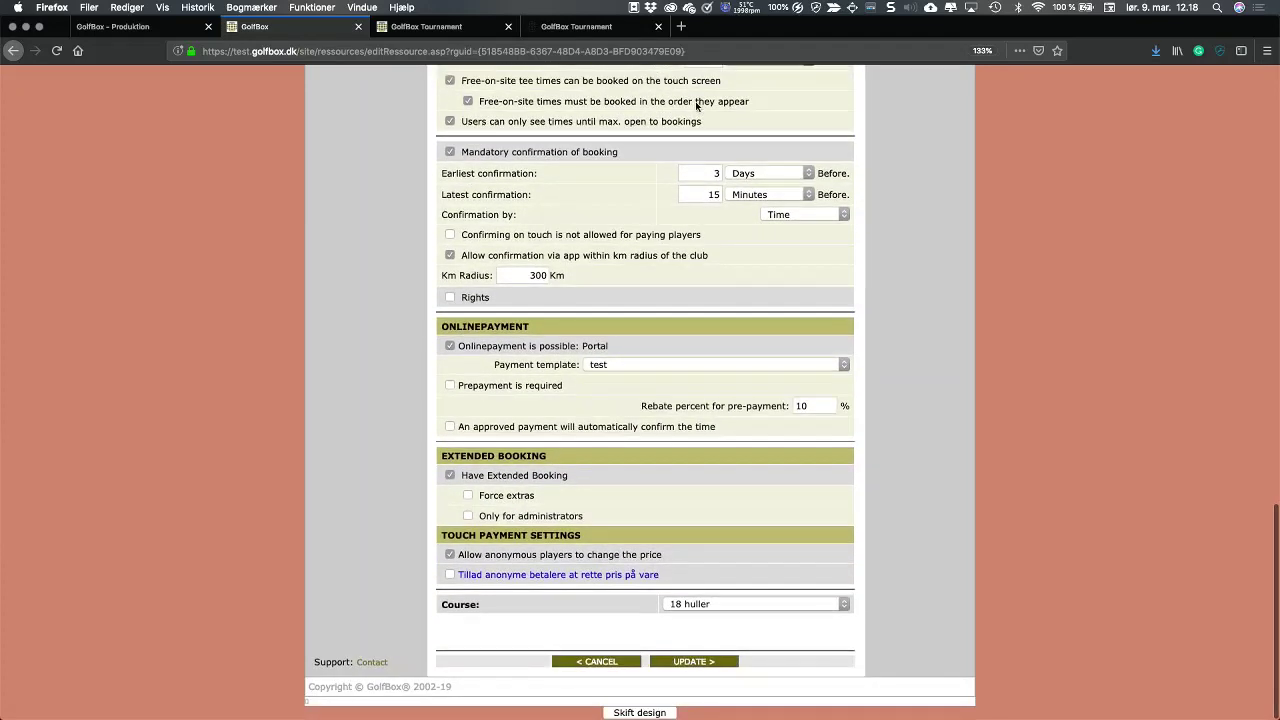
{"action": "scroll", "coordinate": [706, 146], "scroll_direction": "up", "scroll_amount": 5}
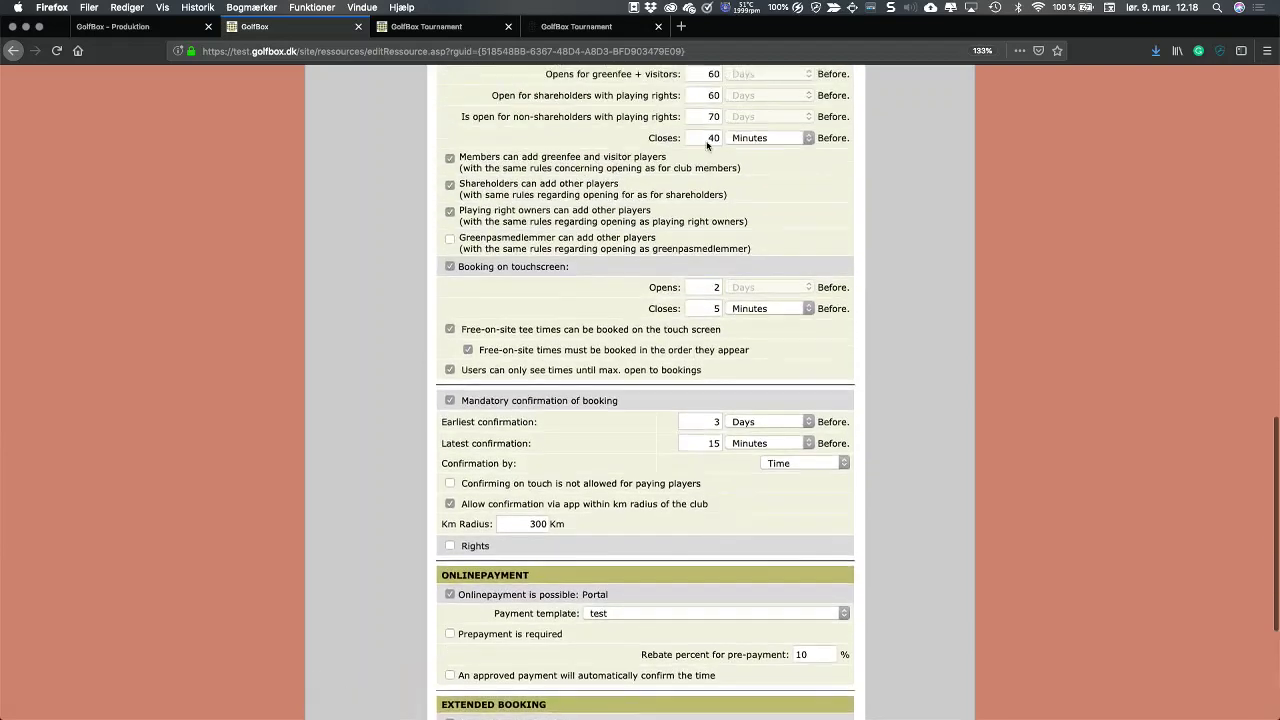
{"action": "scroll", "coordinate": [706, 146], "scroll_direction": "down", "scroll_amount": 5}
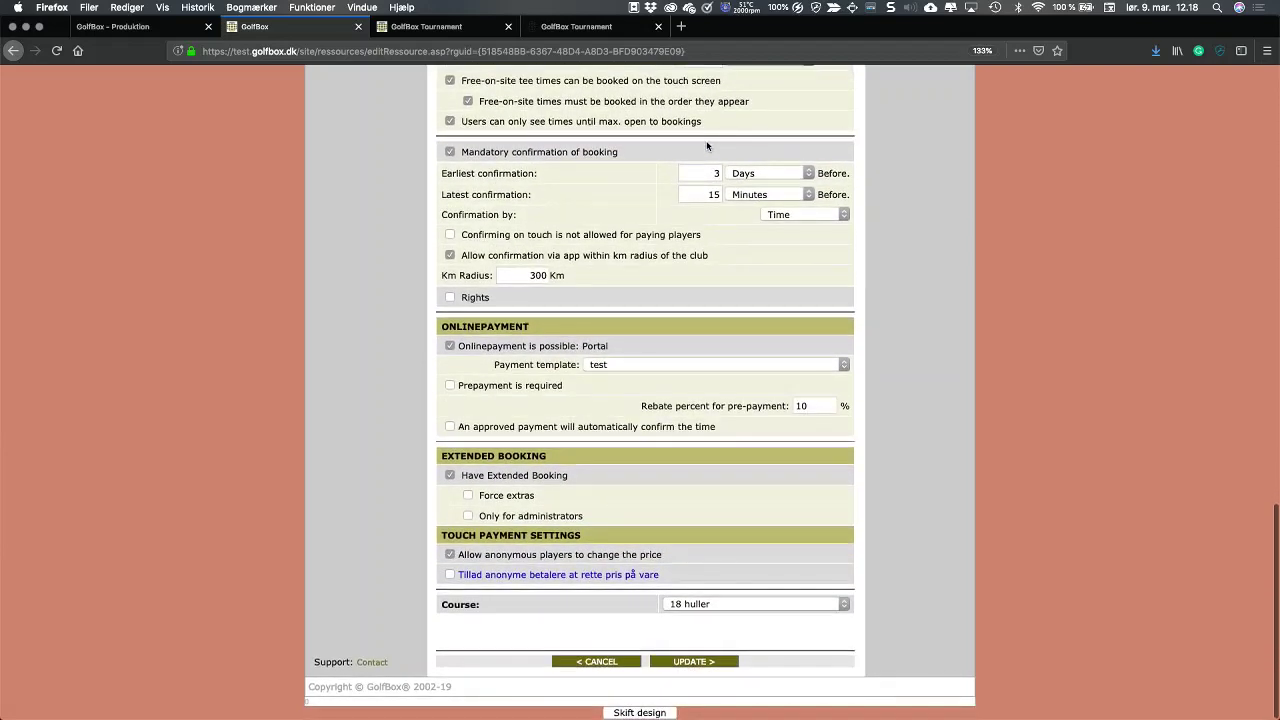
{"action": "scroll", "coordinate": [706, 146], "scroll_direction": "up", "scroll_amount": 1}
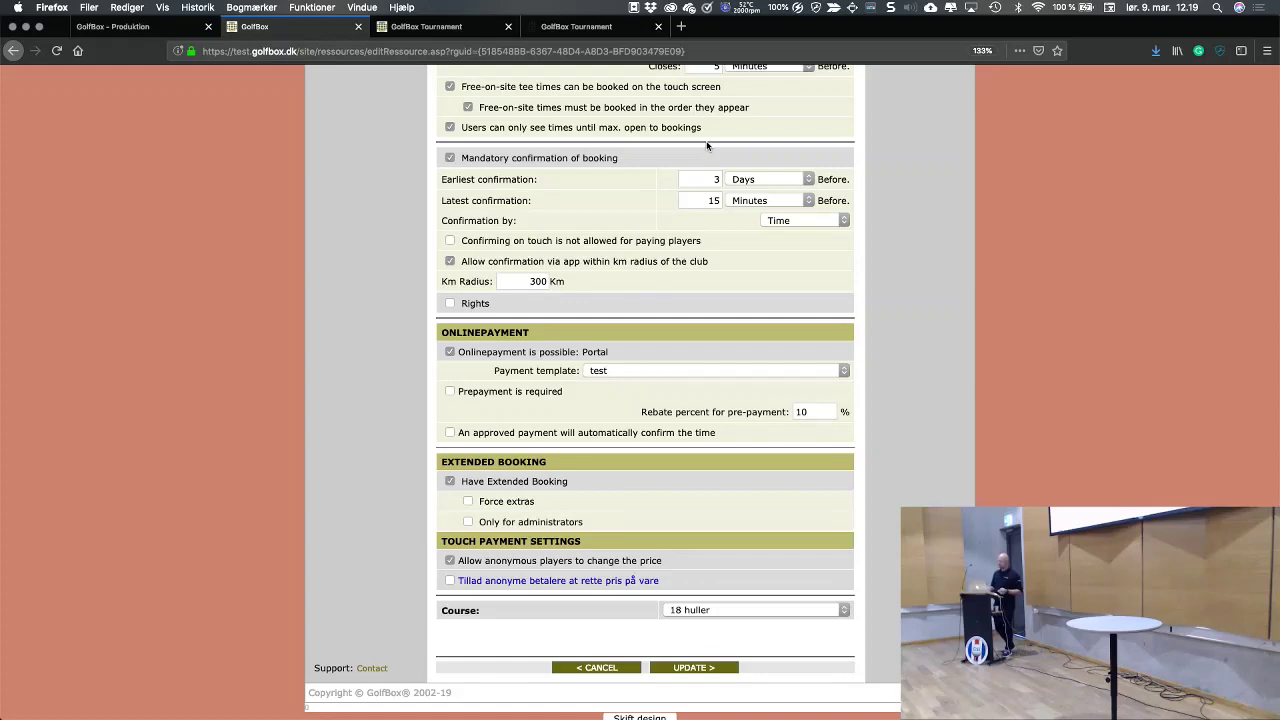
{"action": "scroll", "coordinate": [707, 146], "scroll_direction": "up", "scroll_amount": 2}
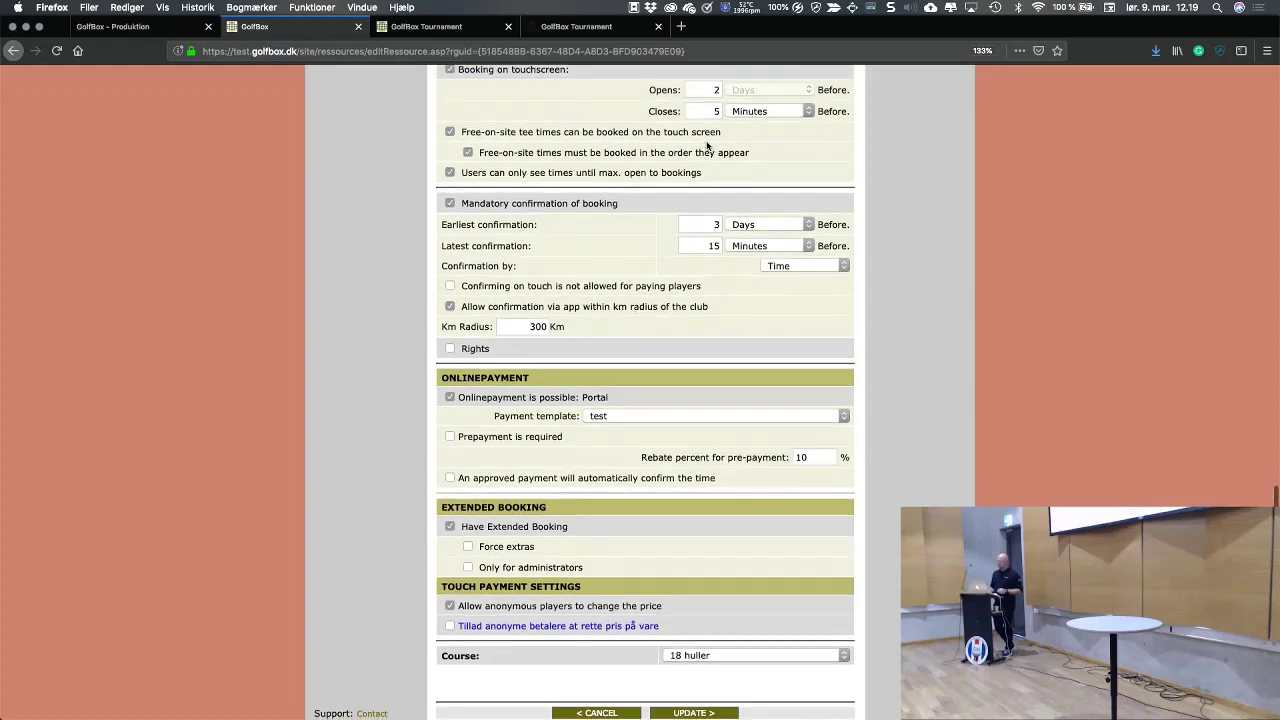
{"action": "scroll", "coordinate": [707, 146], "scroll_direction": "down", "scroll_amount": 2}
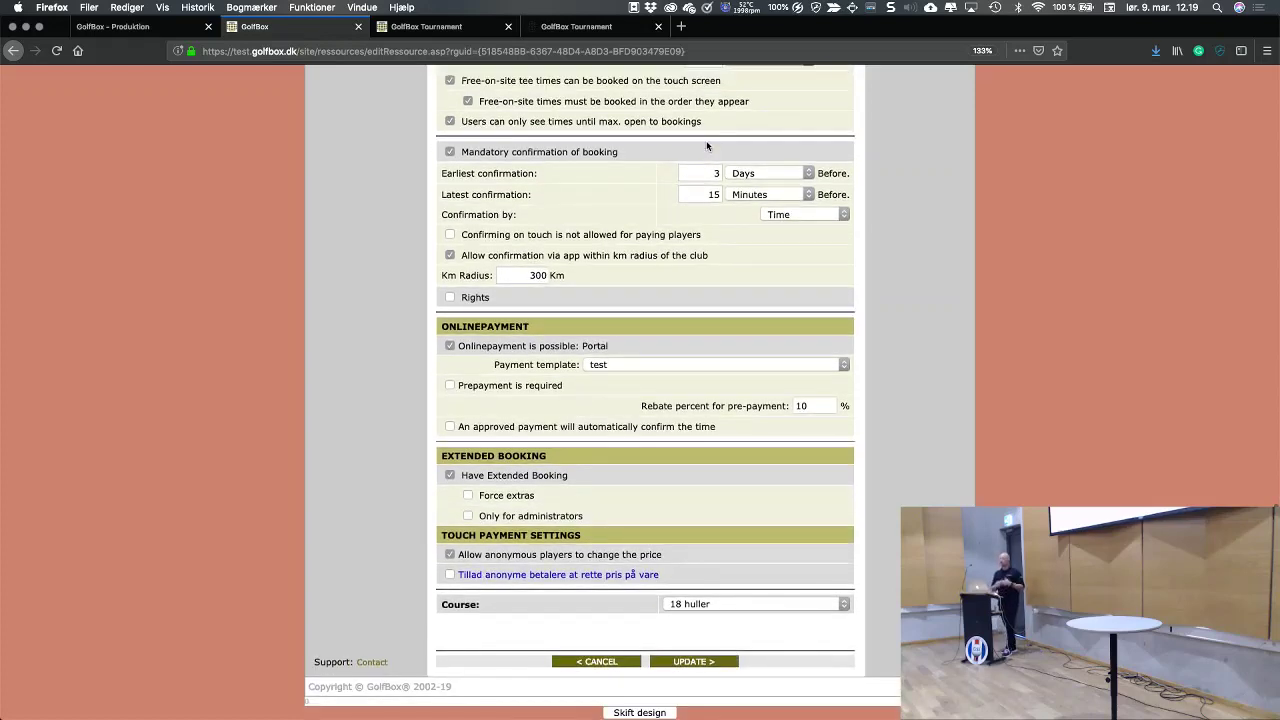
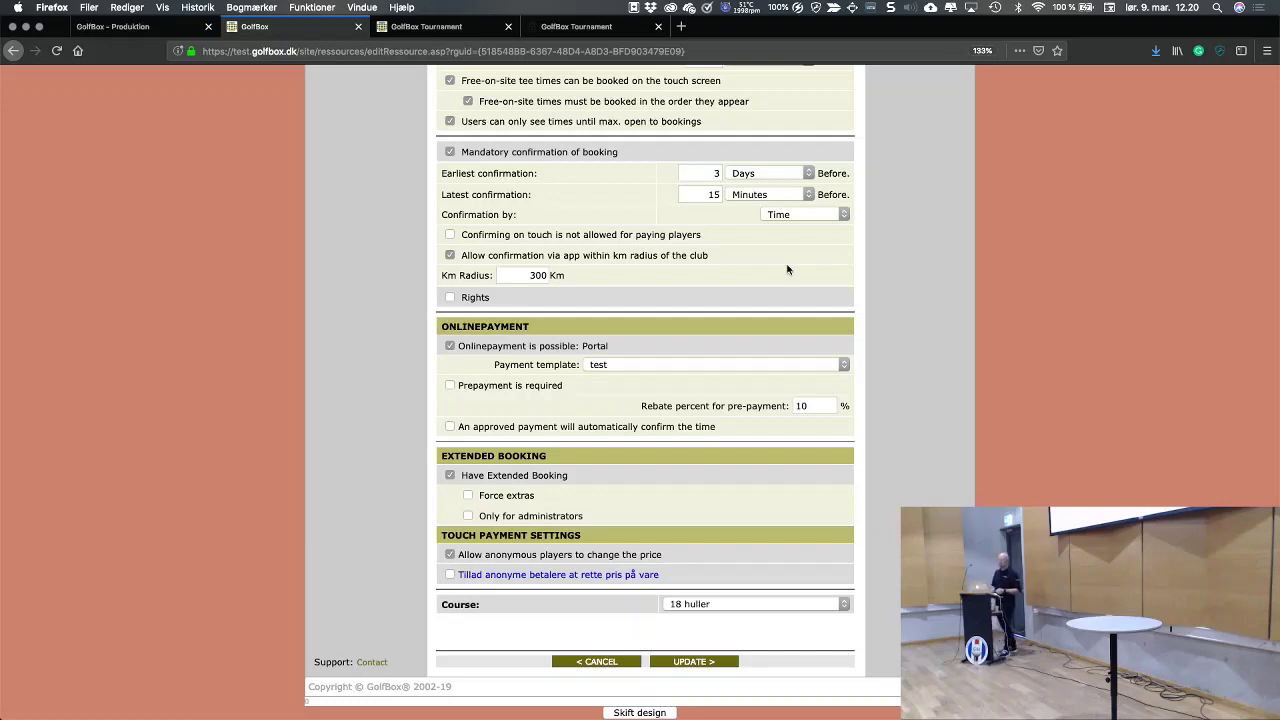
- Check the Km Radius and pre-payment rebate percentage fields, leaving both unchanged
{"action": "left_click", "coordinate": [538, 275]}
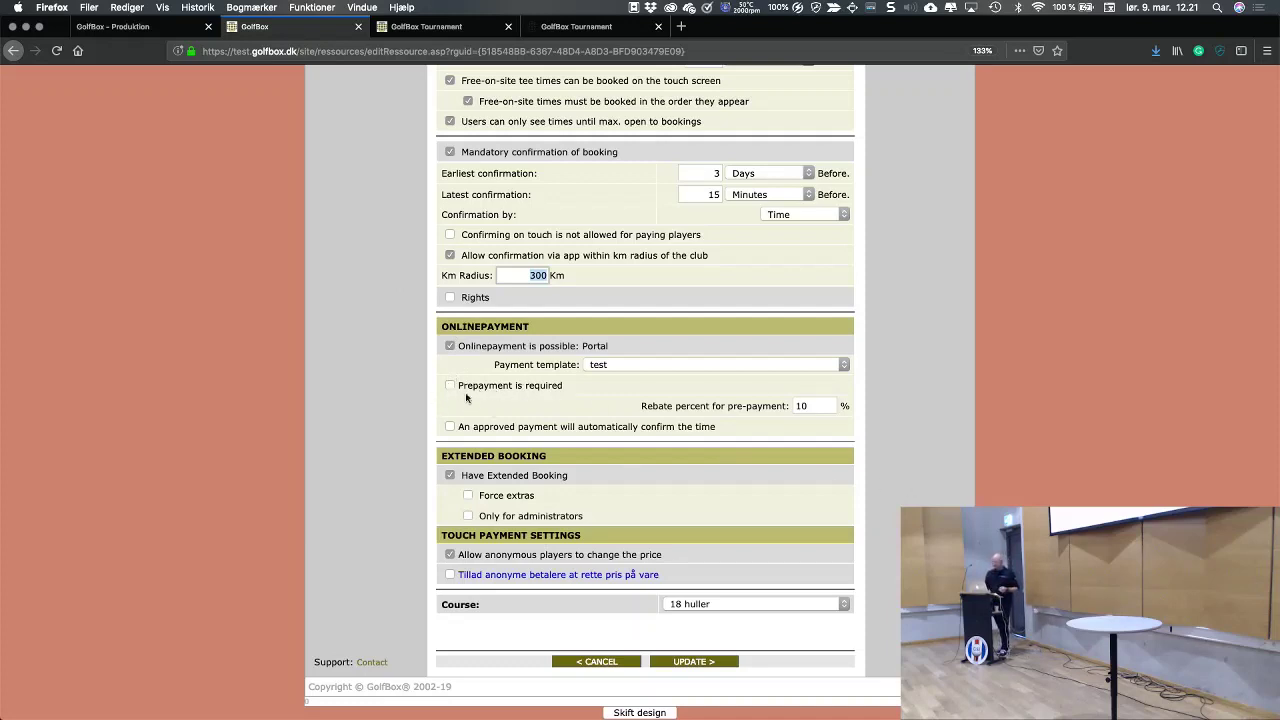
{"action": "left_click", "coordinate": [820, 405]}
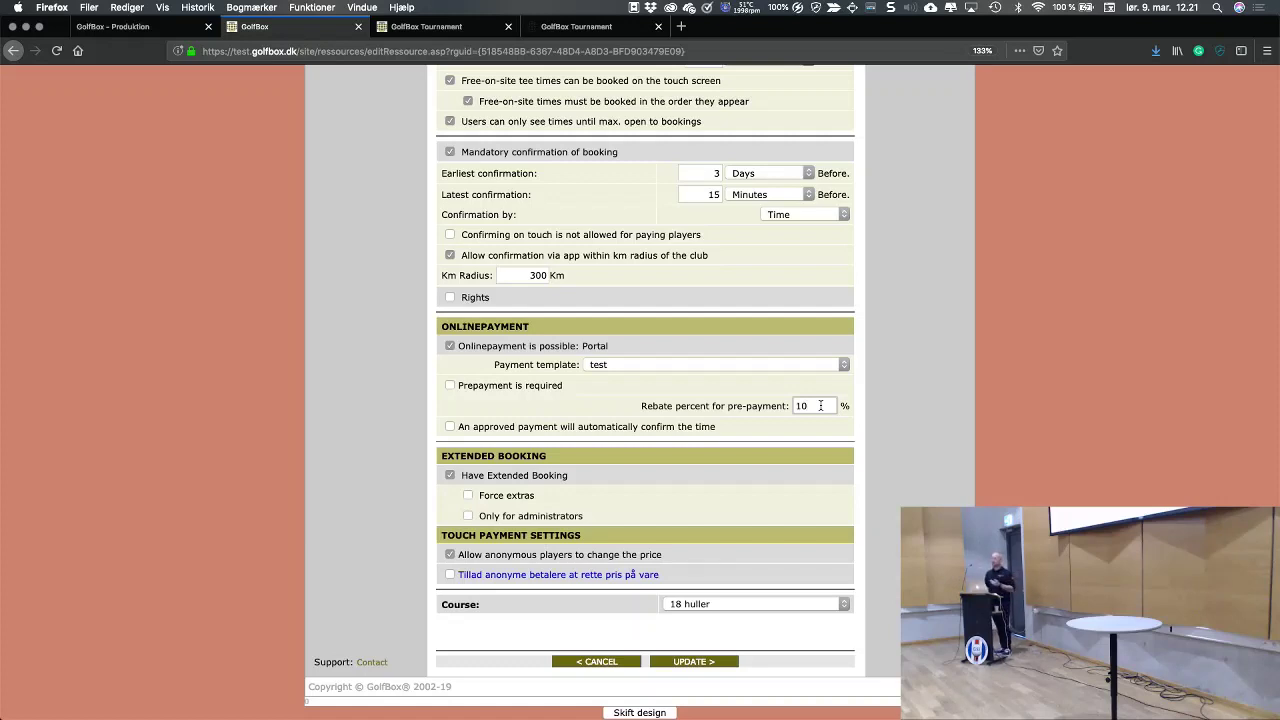
{"action": "left_click", "coordinate": [820, 405]}
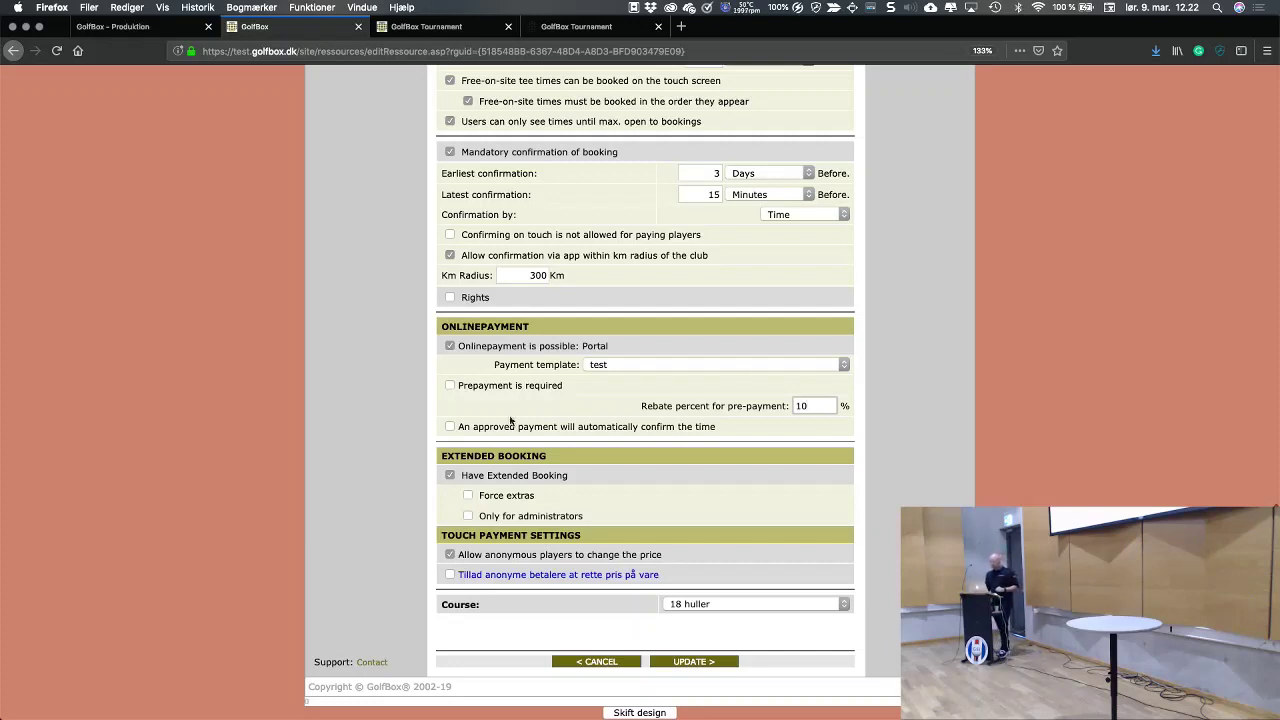
{"action": "left_click", "coordinate": [315, 458]}
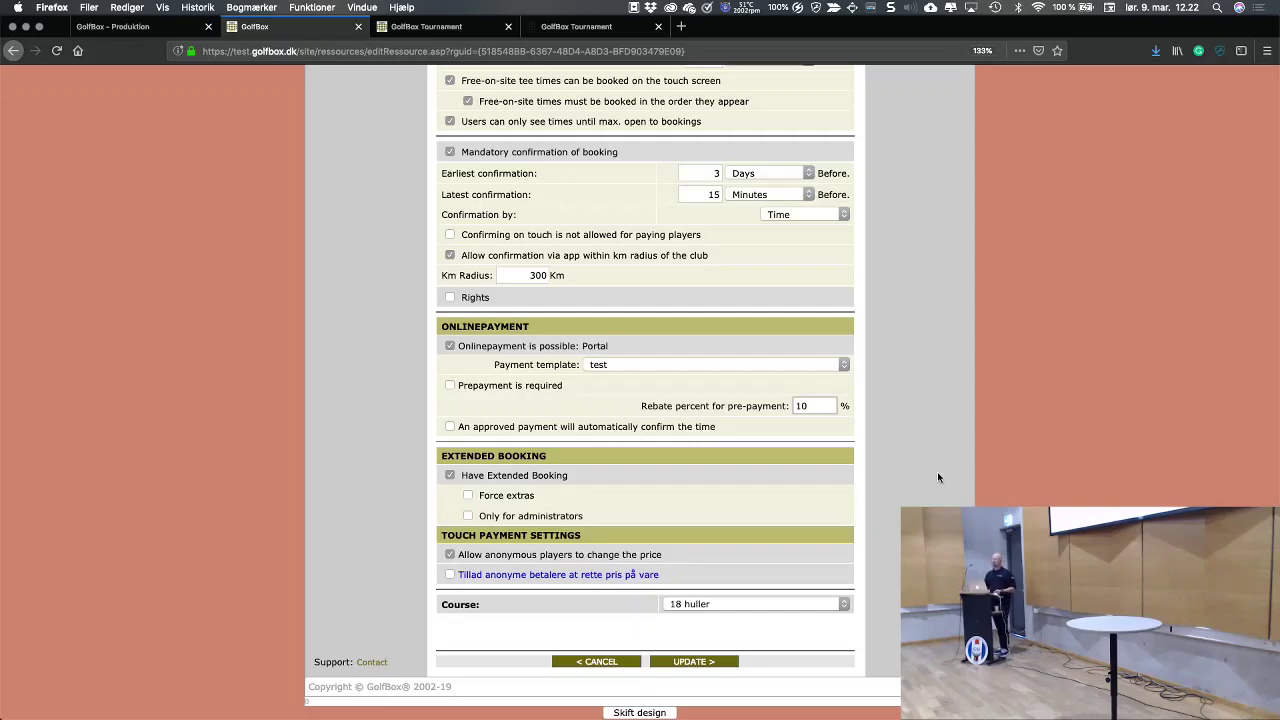
- Review the Edit Resource page without saving and go back to the View Resources list
{"action": "scroll", "coordinate": [739, 296], "scroll_direction": "up", "scroll_amount": 10}
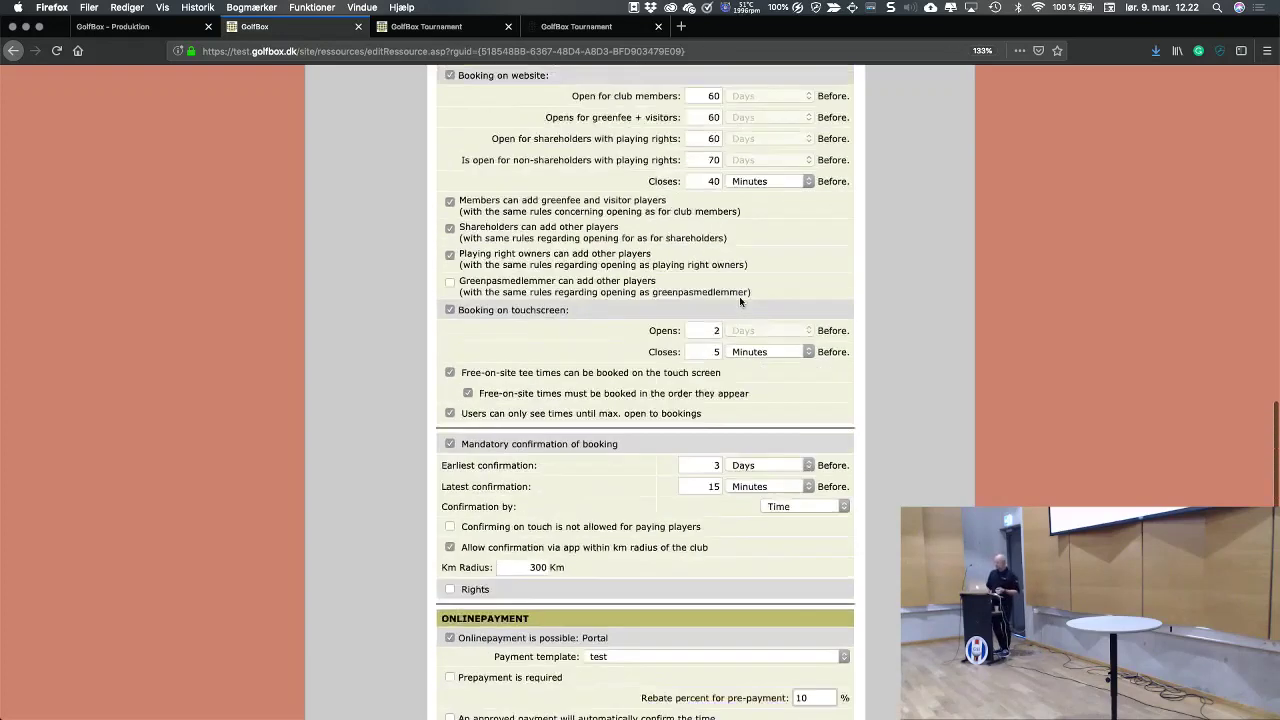
{"action": "scroll", "coordinate": [740, 302], "scroll_direction": "up", "scroll_amount": 2}
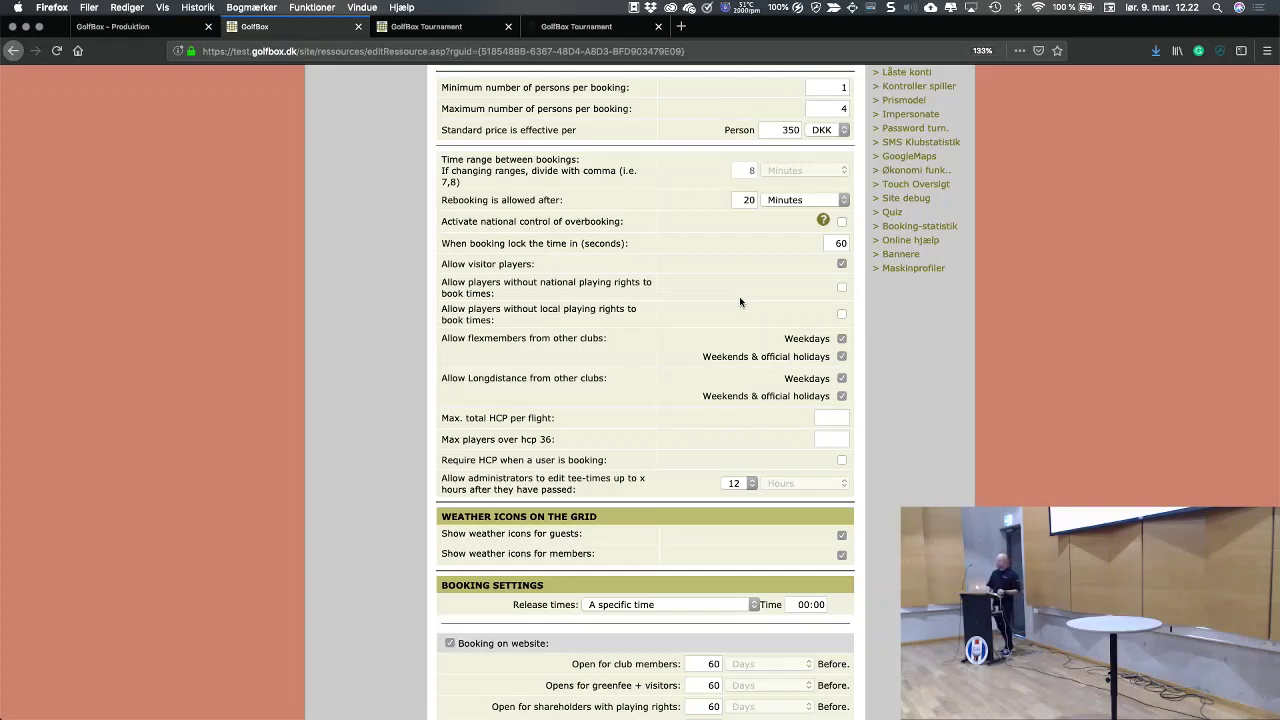
{"action": "scroll", "coordinate": [739, 296], "scroll_direction": "up", "scroll_amount": 5}
{"action": "right_click", "coordinate": [739, 296]}
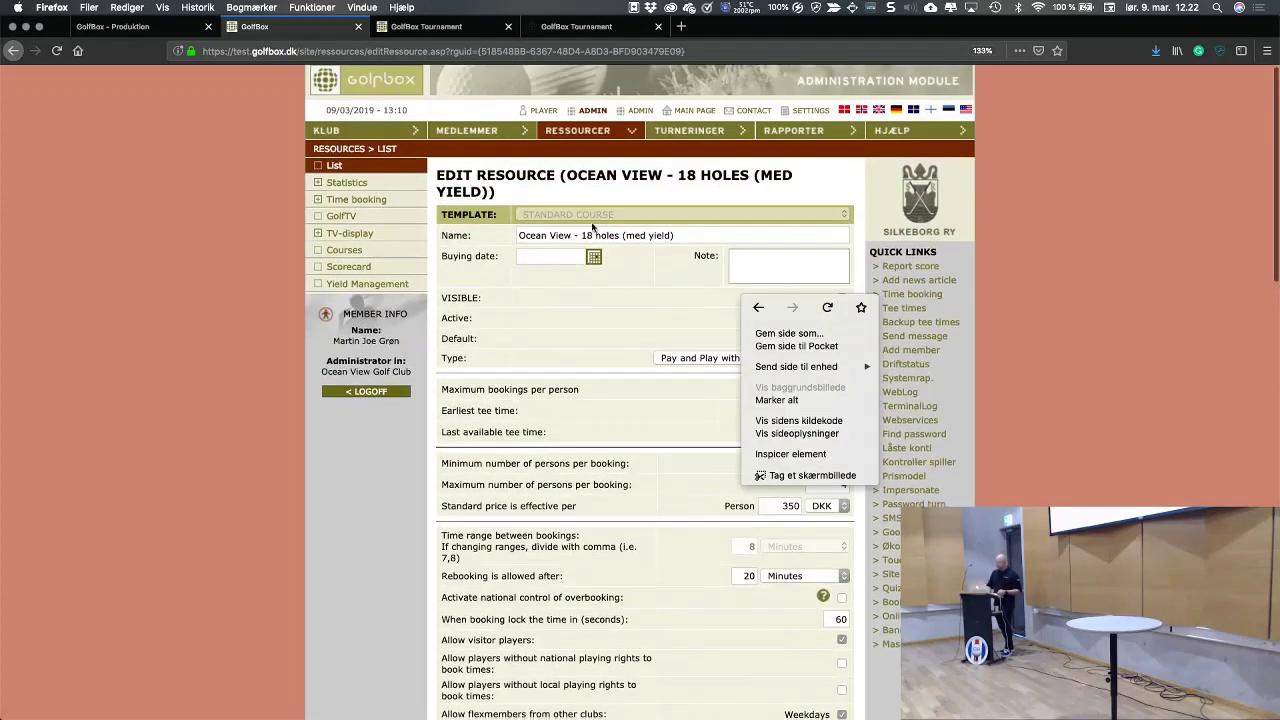
{"action": "left_click", "coordinate": [545, 350]}
{"action": "scroll", "coordinate": [545, 350], "scroll_direction": "down", "scroll_amount": 10}
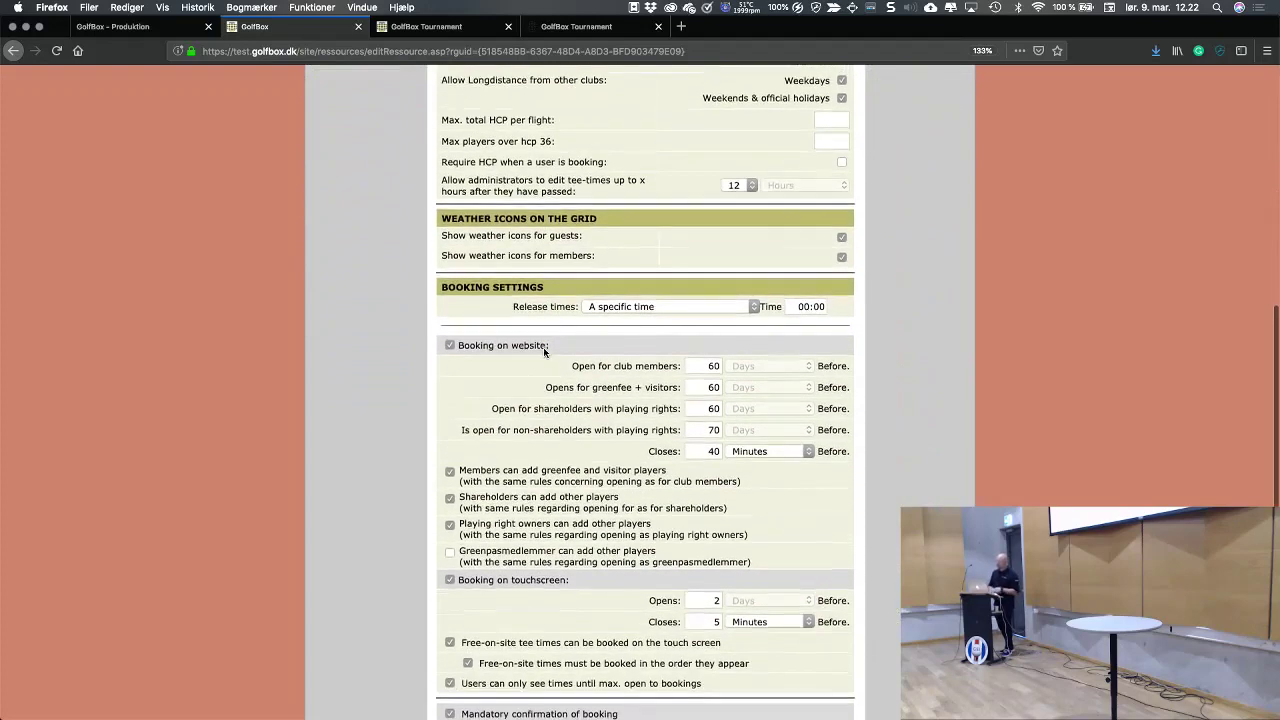
{"action": "scroll", "coordinate": [545, 350], "scroll_direction": "down", "scroll_amount": 1}
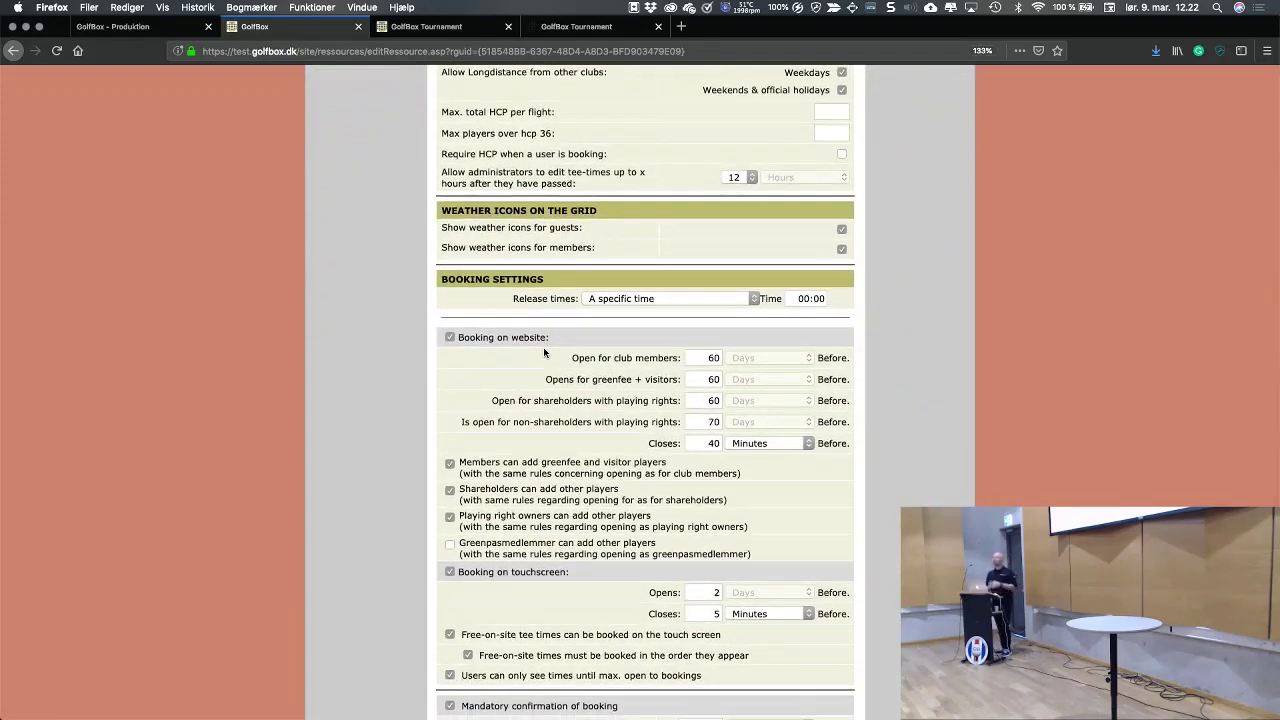
{"action": "scroll", "coordinate": [545, 352], "scroll_direction": "down", "scroll_amount": 5}
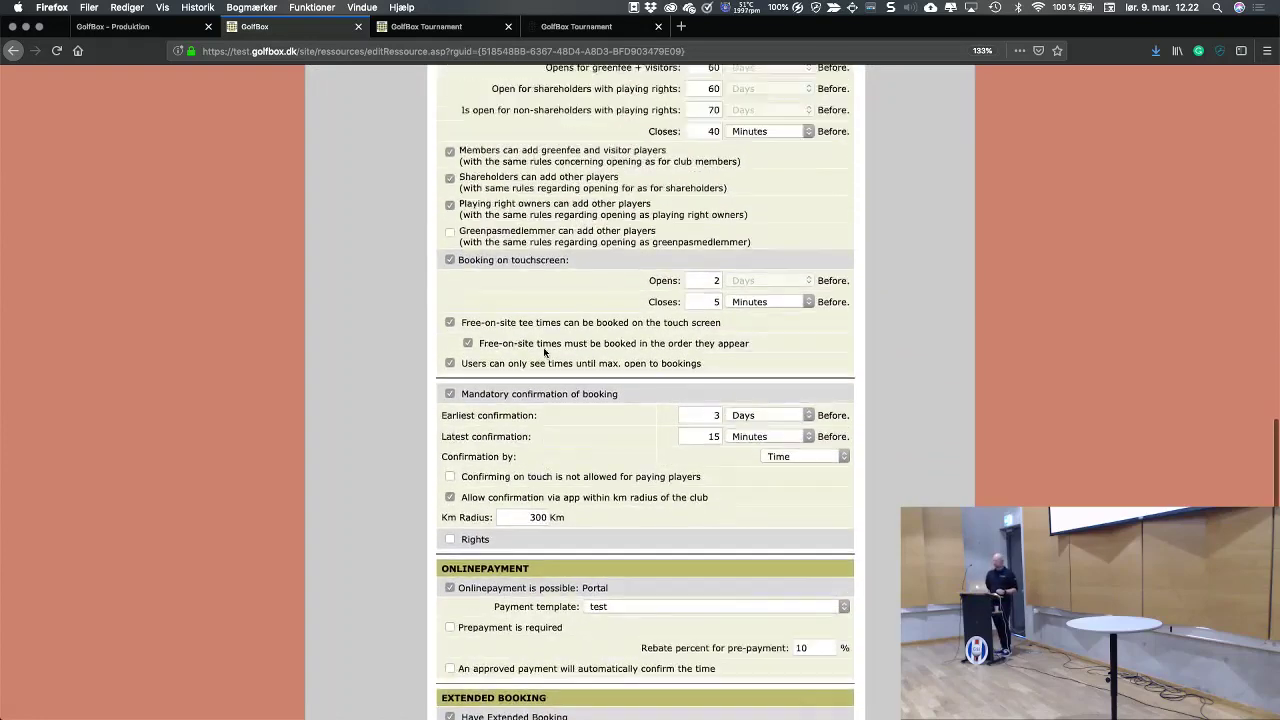
{"action": "scroll", "coordinate": [545, 352], "scroll_direction": "up", "scroll_amount": 15}
{"action": "left_click", "coordinate": [573, 135]}
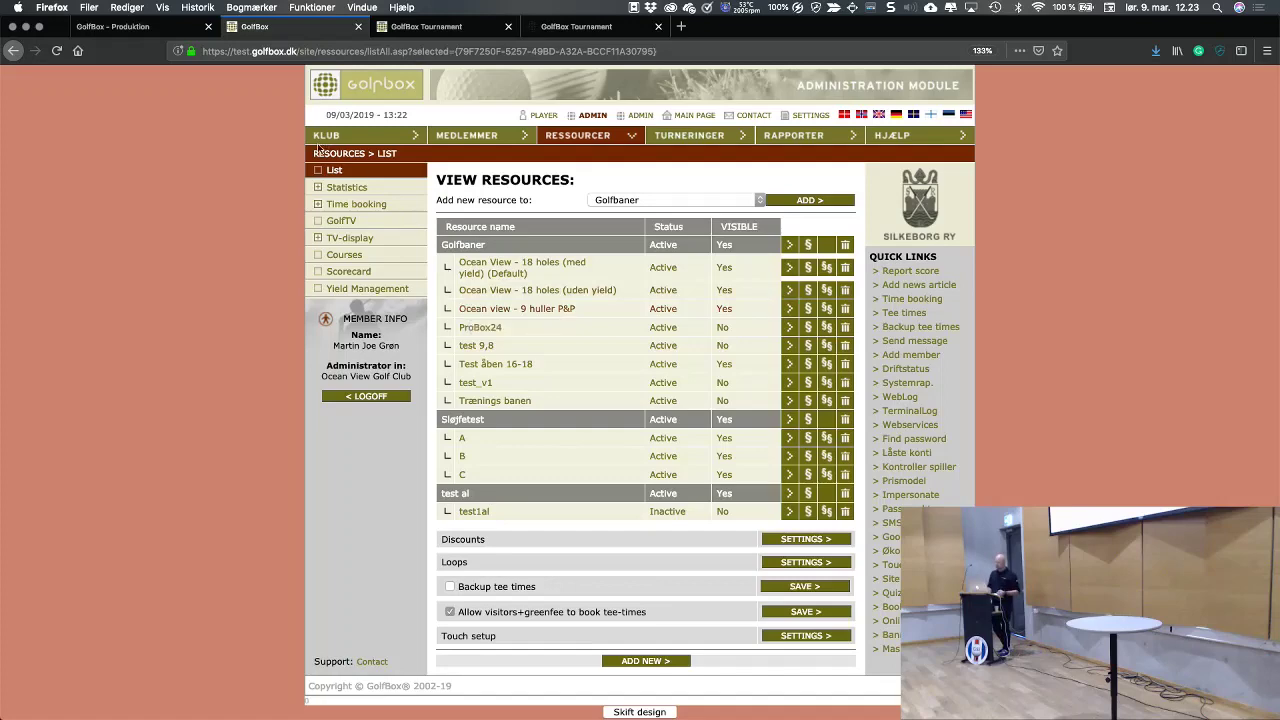
- Open the Ocean View tee-time grid for 09-03-2019 and select the 16:12 slot
{"action": "left_click", "coordinate": [932, 302]}
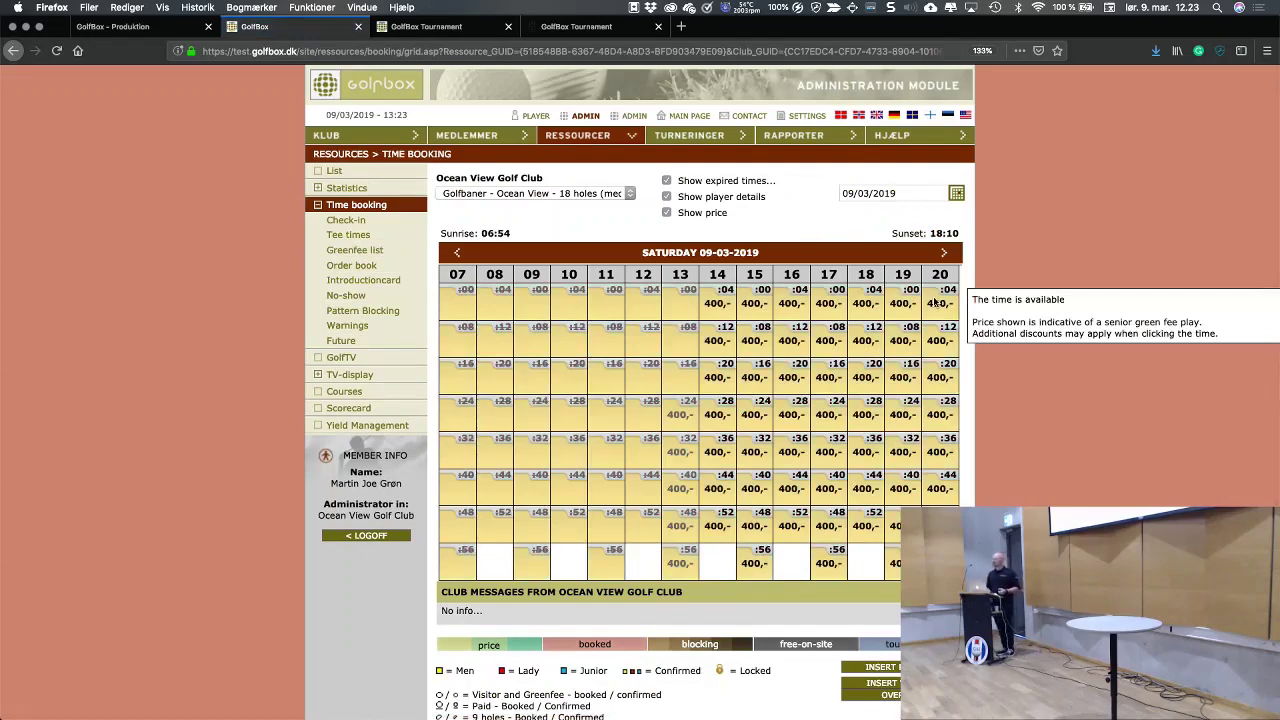
{"action": "left_click", "coordinate": [791, 343]}
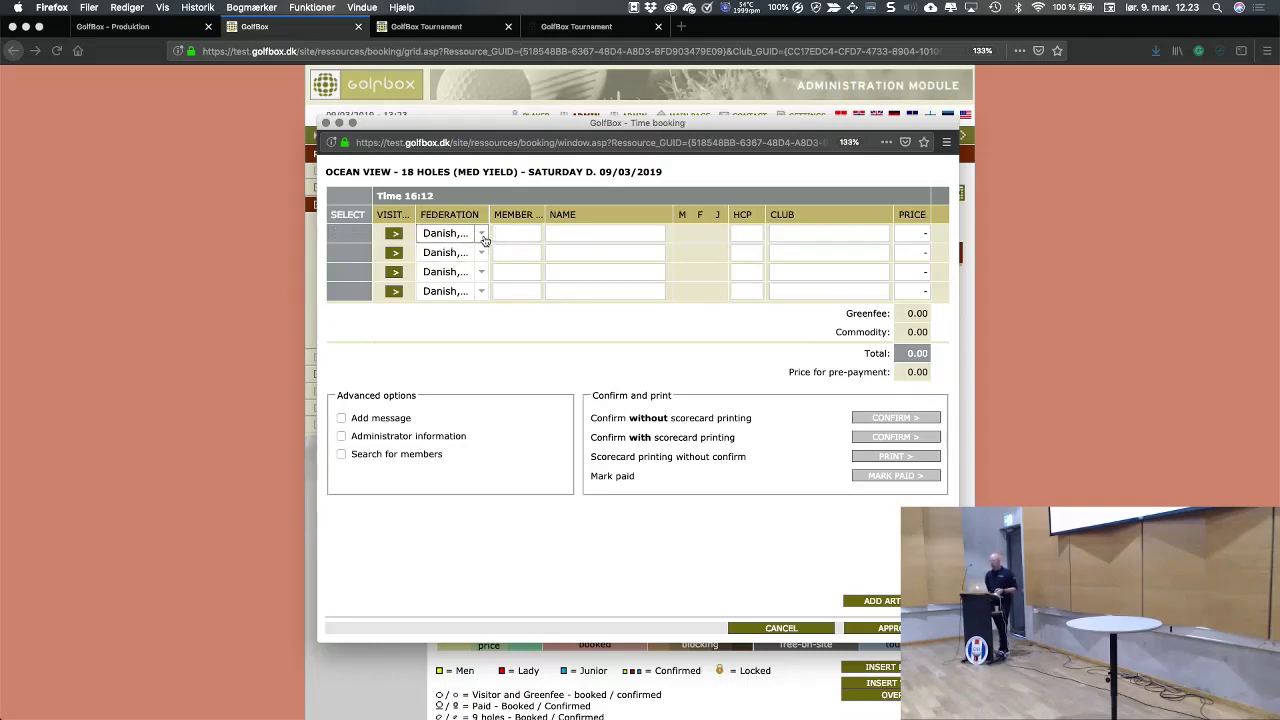
- Add the first player as a visitor with the visitor's name and handicap +4
{"action": "left_click", "coordinate": [476, 253]}
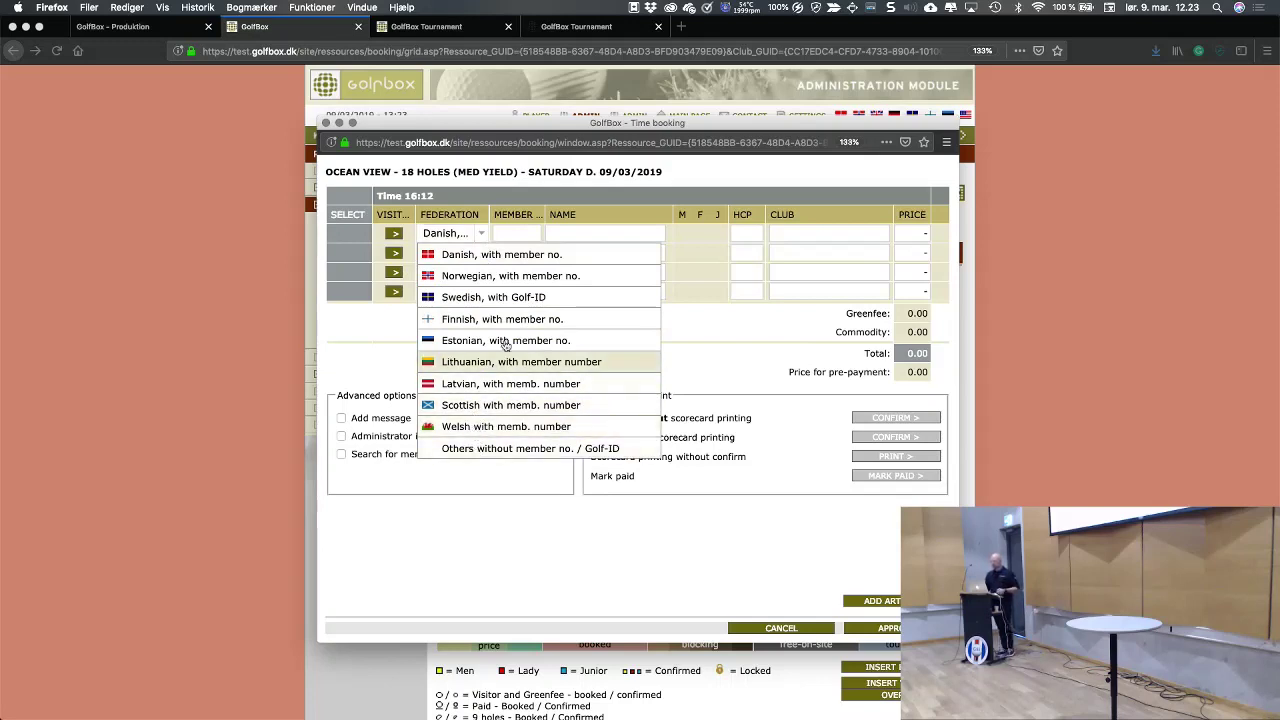
{"action": "left_click", "coordinate": [482, 237]}
{"action": "left_click", "coordinate": [482, 235]}
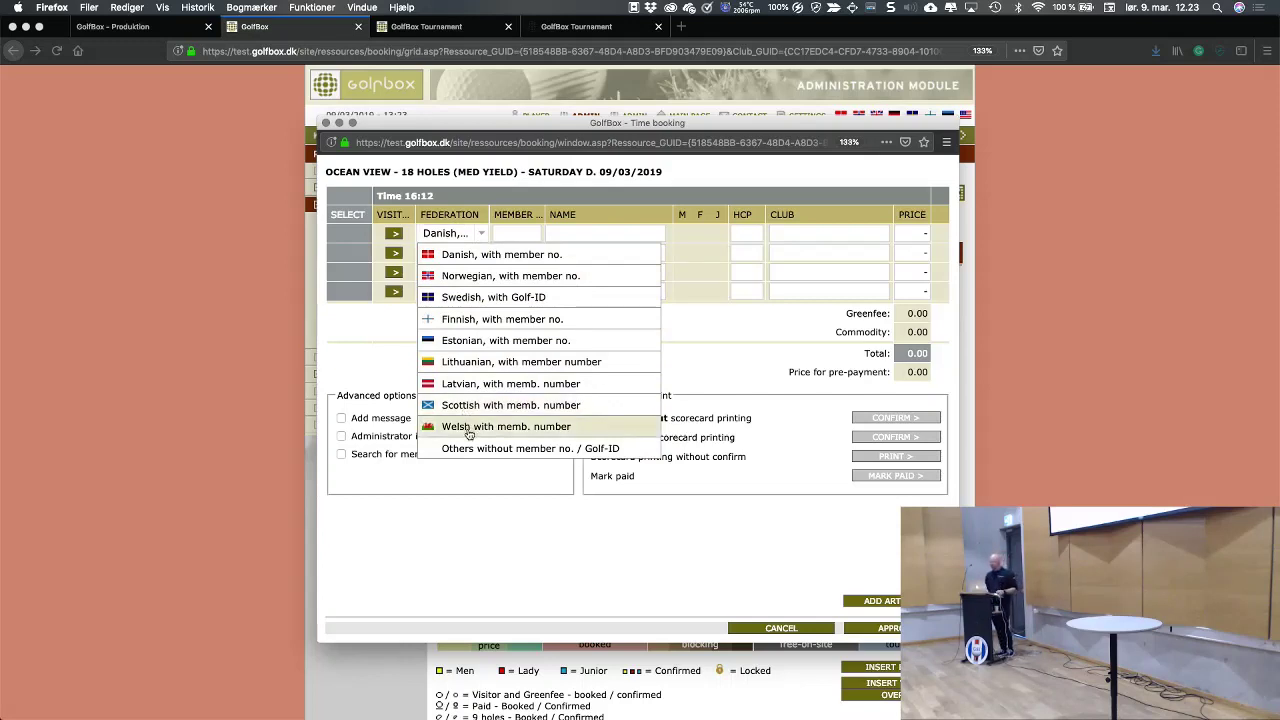
{"action": "left_click", "coordinate": [378, 310]}
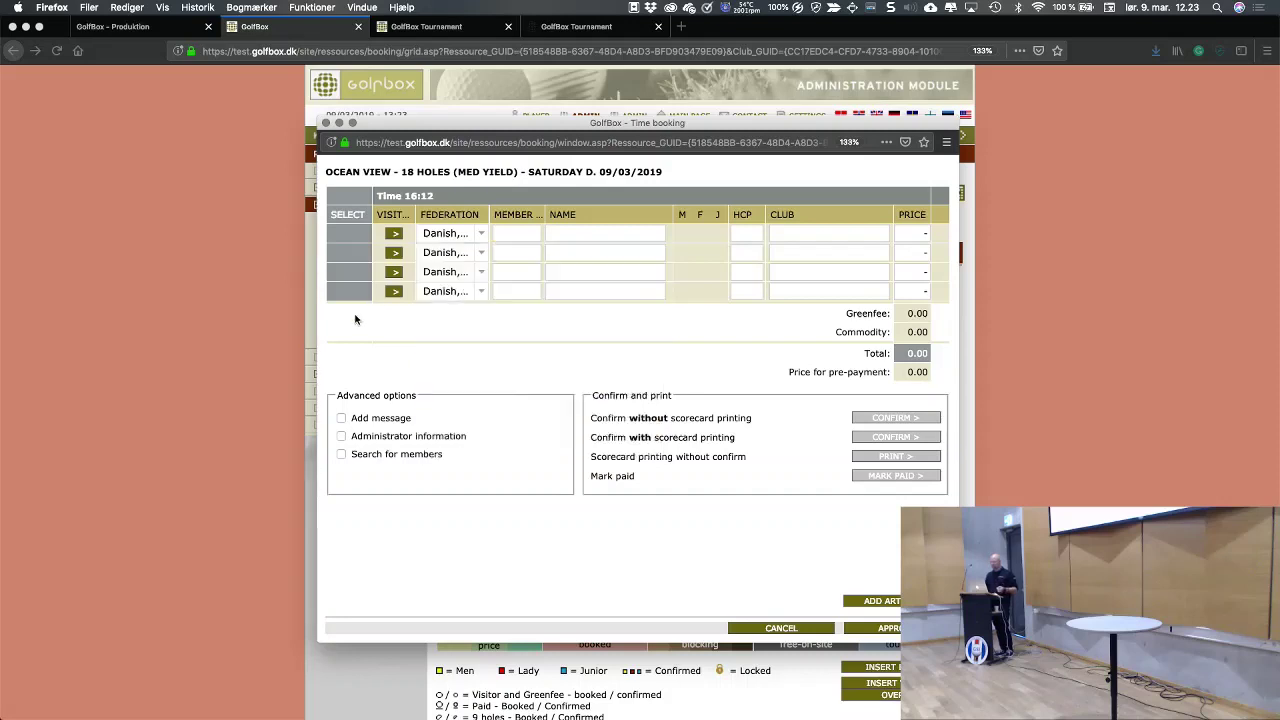
{"action": "left_click", "coordinate": [393, 235]}
{"action": "left_click", "coordinate": [572, 237]}
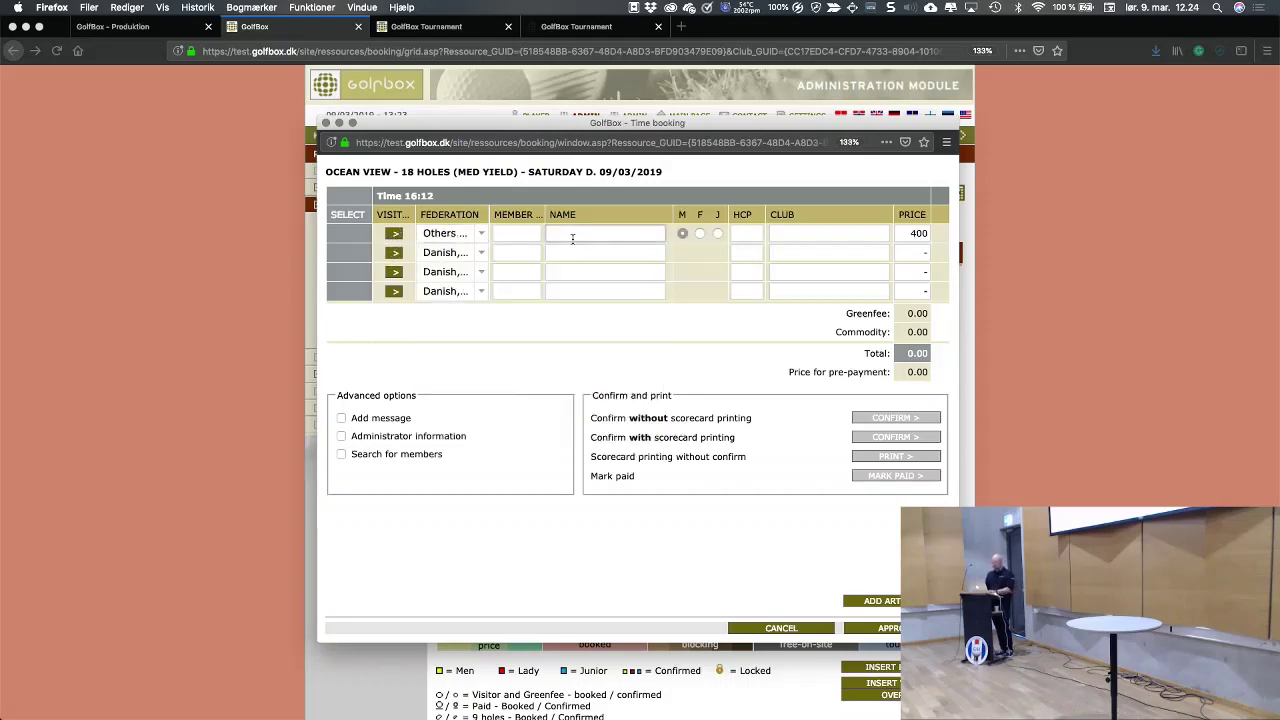
{"action": "type", "text": "Tiger Woods"}
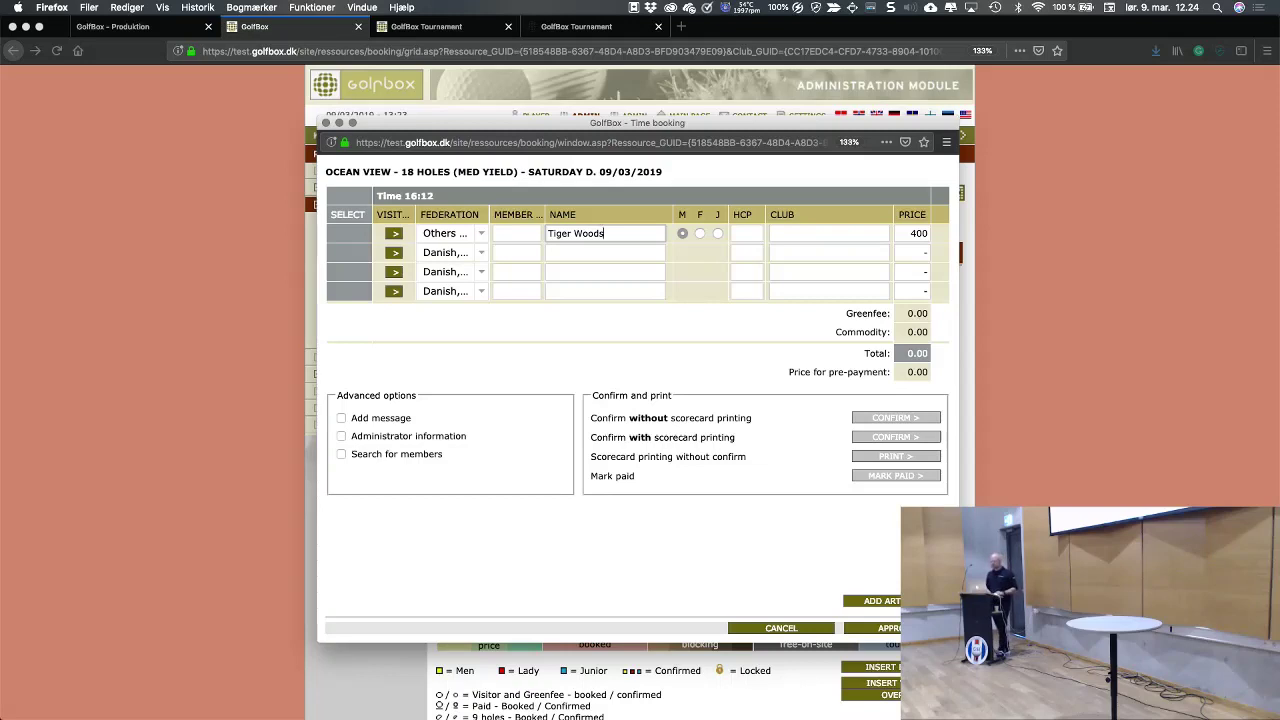
{"action": "left_click", "coordinate": [754, 234]}
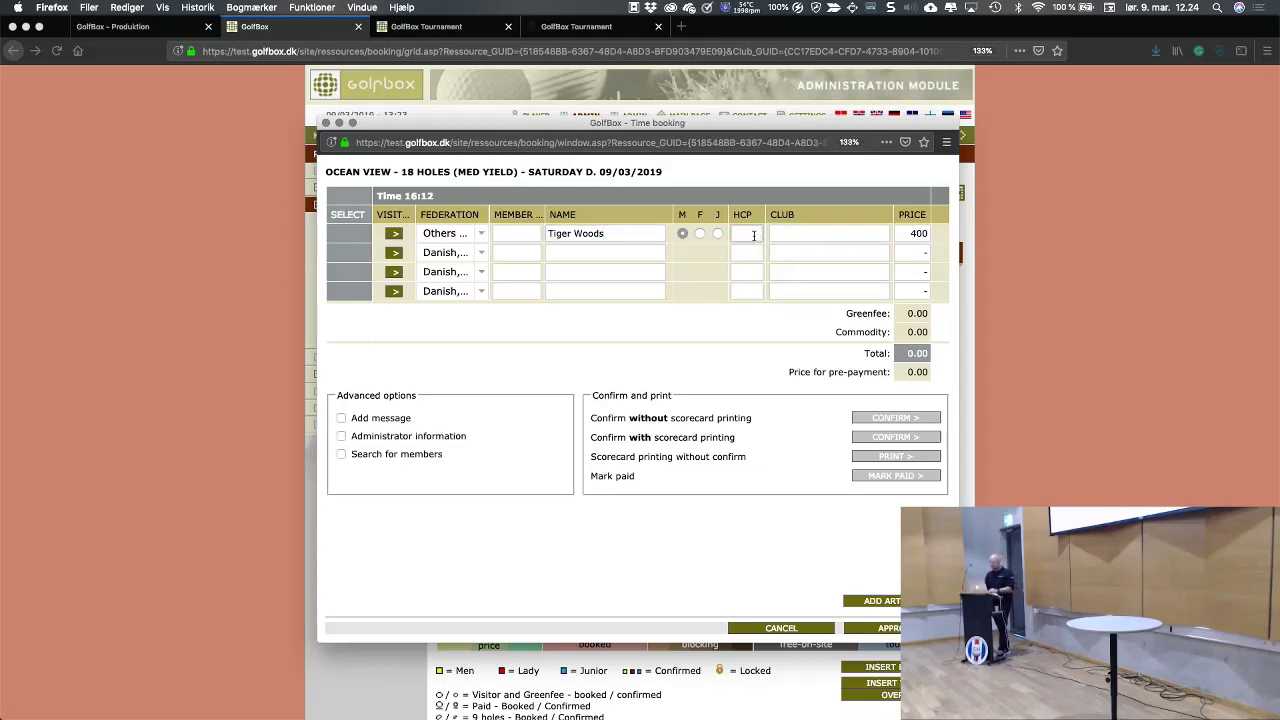
{"action": "type", "text": "+4"}
- Enter a club member's number as the second player and approve, booking only the member
{"action": "left_click", "coordinate": [523, 260]}
{"action": "type", "text": "16-"}
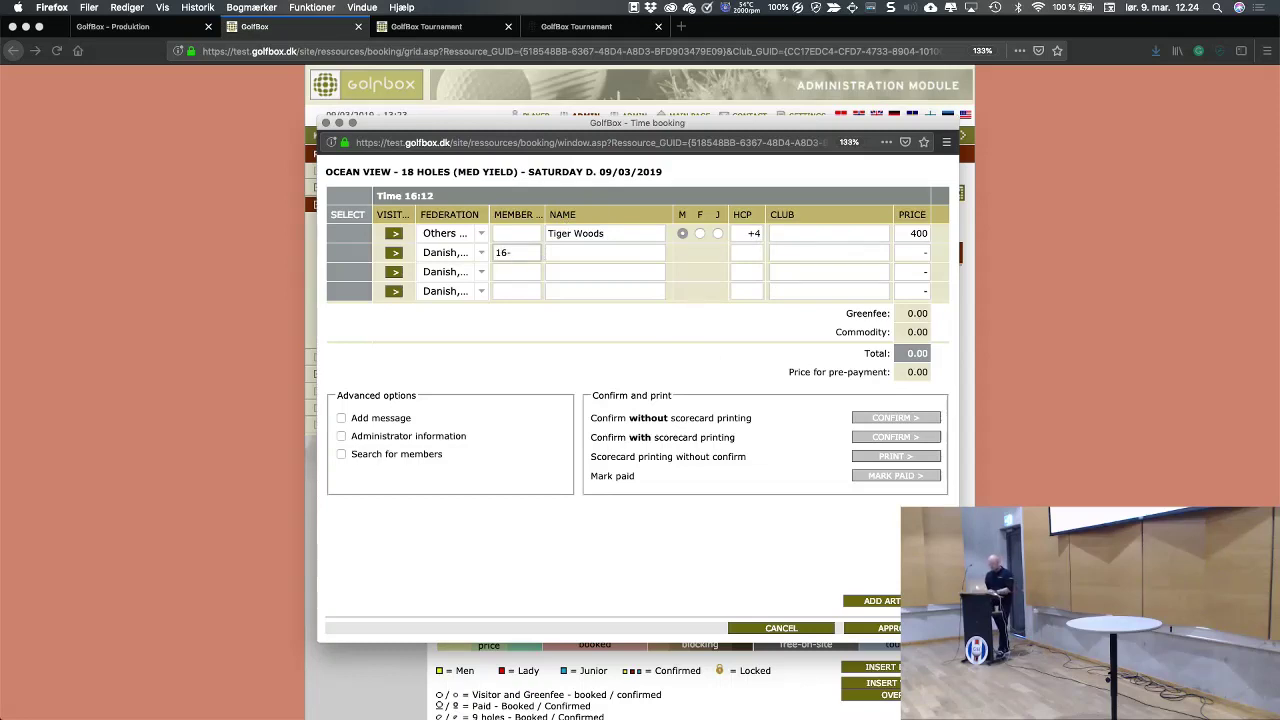
{"action": "type", "text": "3425"}
{"action": "left_click", "coordinate": [876, 629]}
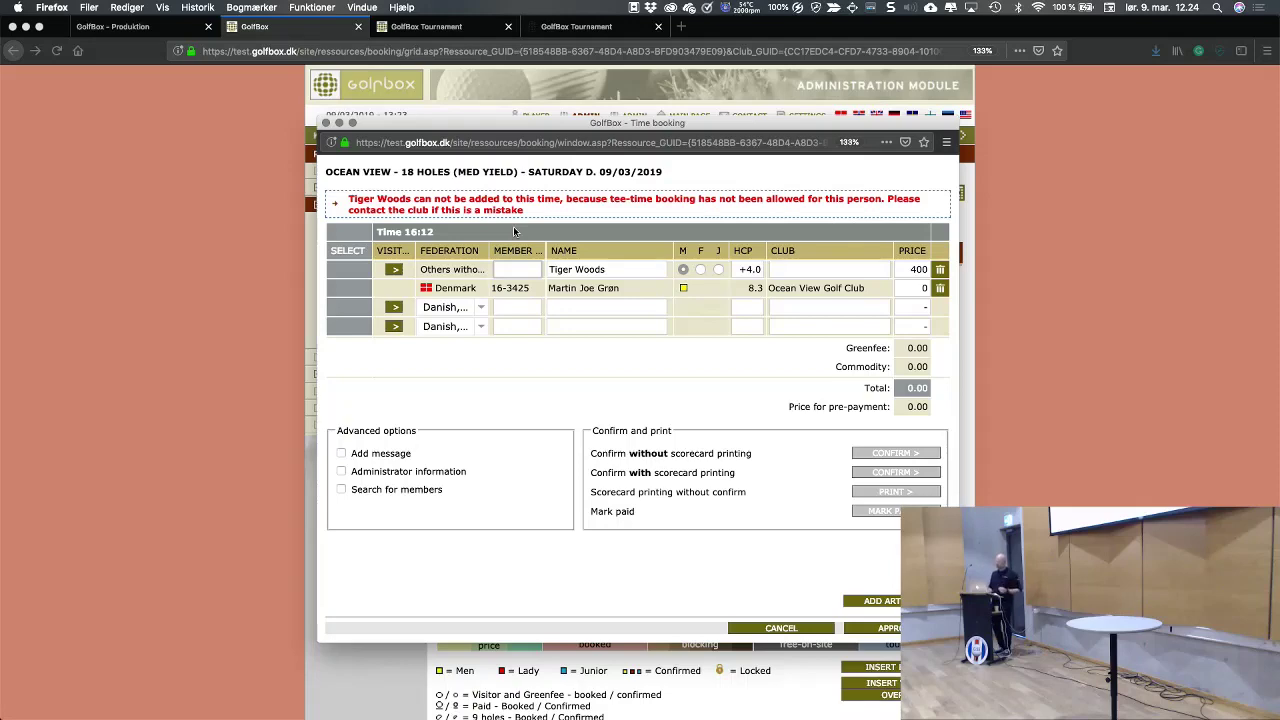
{"action": "left_click", "coordinate": [890, 628]}
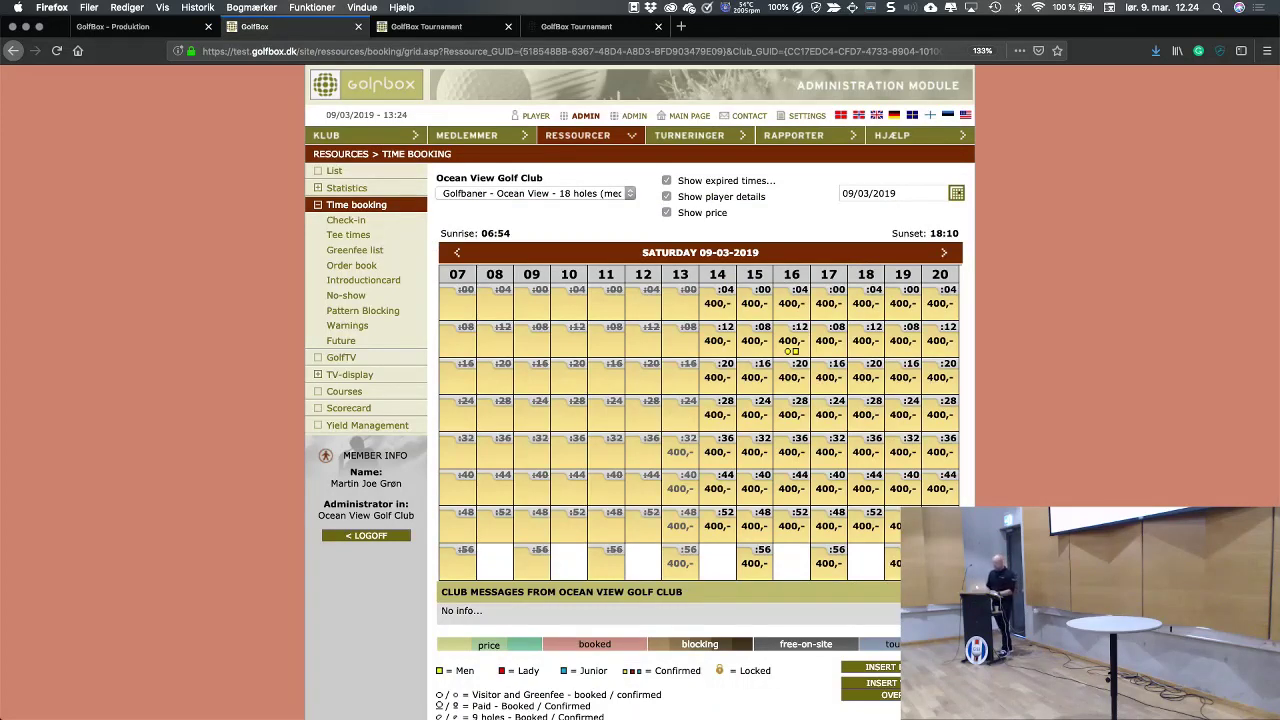
- Switch between applications and minimise the GolfBox Firefox window
{"action": "key", "text": "super+Tab"}
{"action": "key", "text": "super+Tab"}
{"action": "key", "text": "super+Tab"}
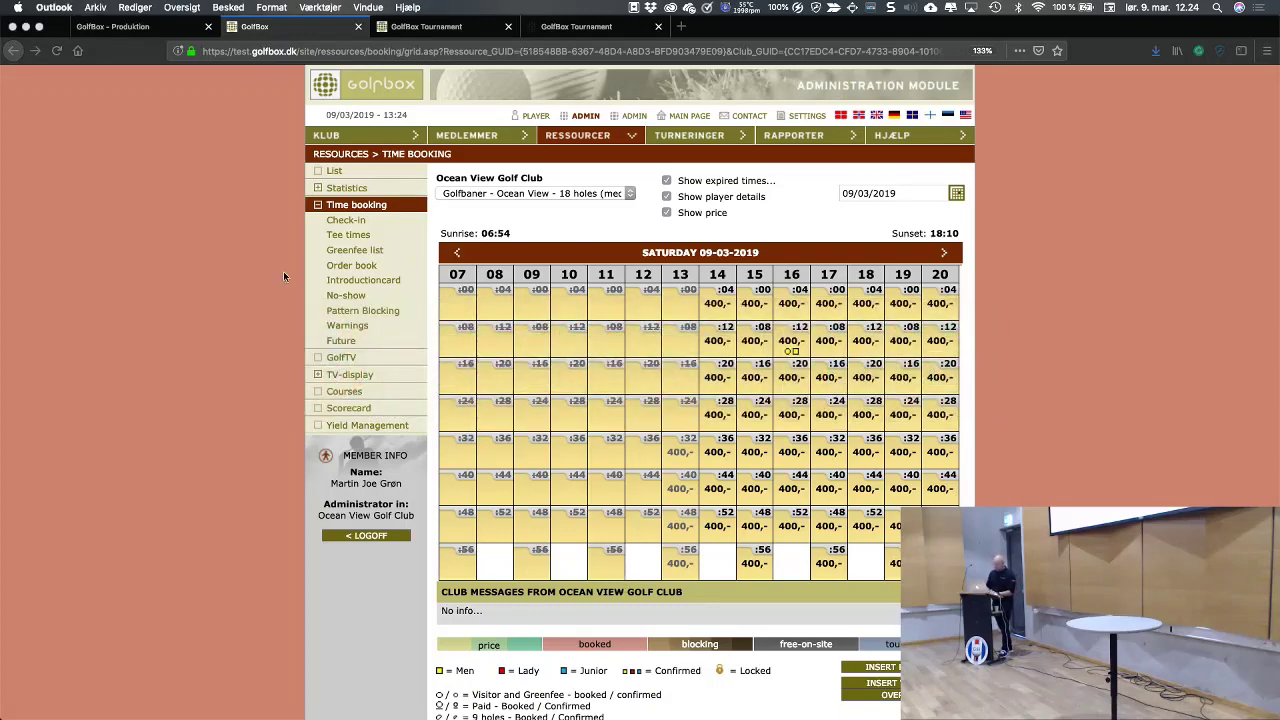
{"action": "key", "text": "super+Tab"}
{"action": "key", "text": "super+Tab"}
{"action": "key", "text": "super+Tab"}
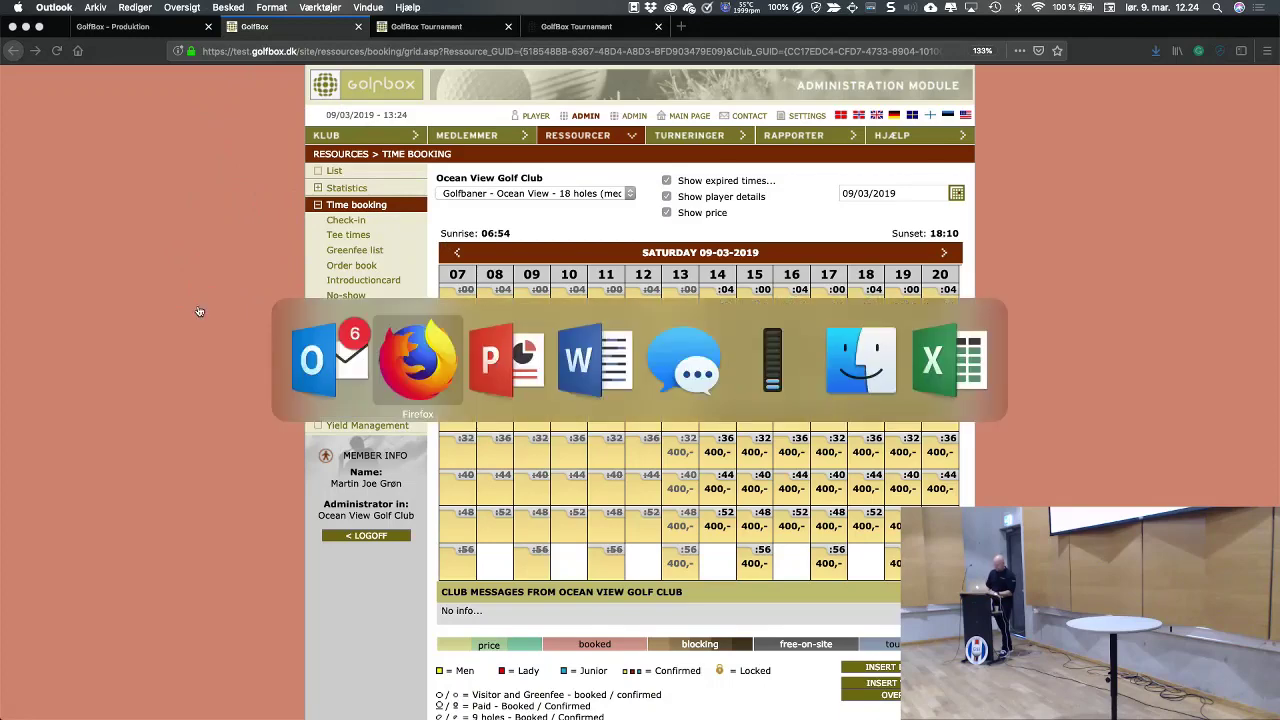
{"action": "key", "text": "super+shift+Tab"}
{"action": "key", "text": "super+shift+Tab"}
{"action": "key", "text": "super+shift+Tab"}
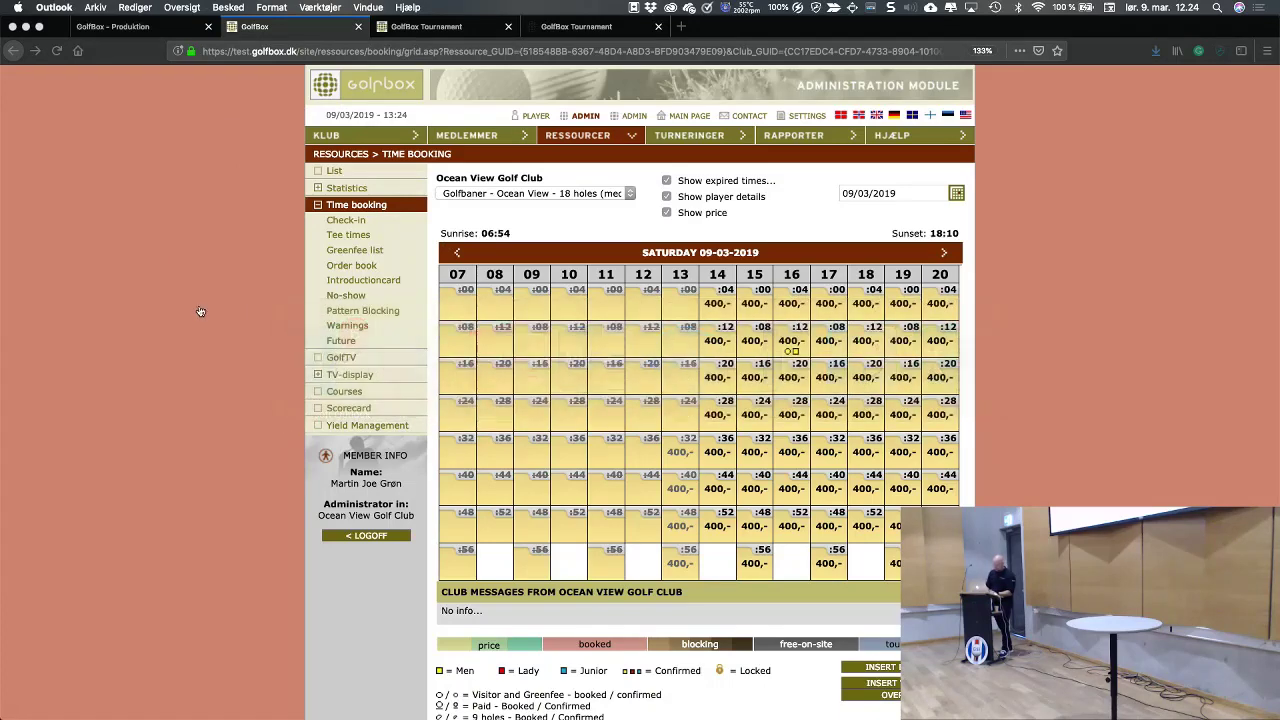
{"action": "left_click", "coordinate": [27, 30]}
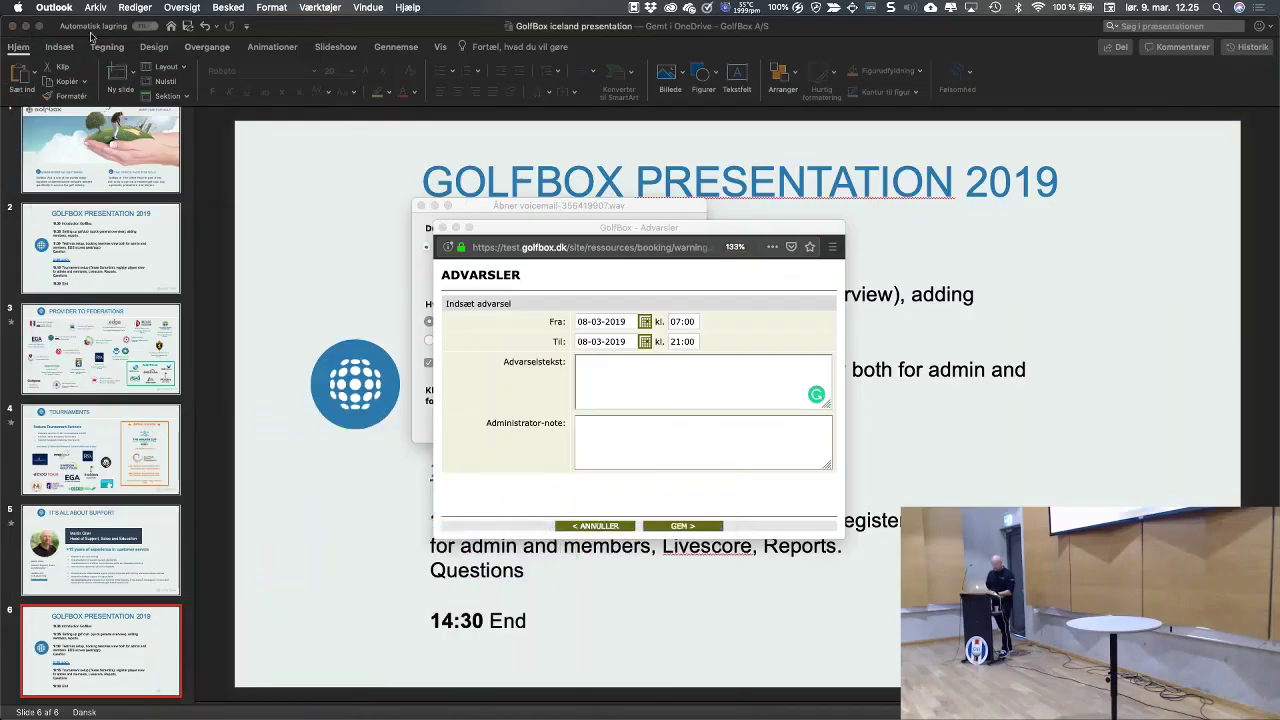
- Cancel the new warning in the Advarsler popup
{"action": "left_click", "coordinate": [27, 30]}
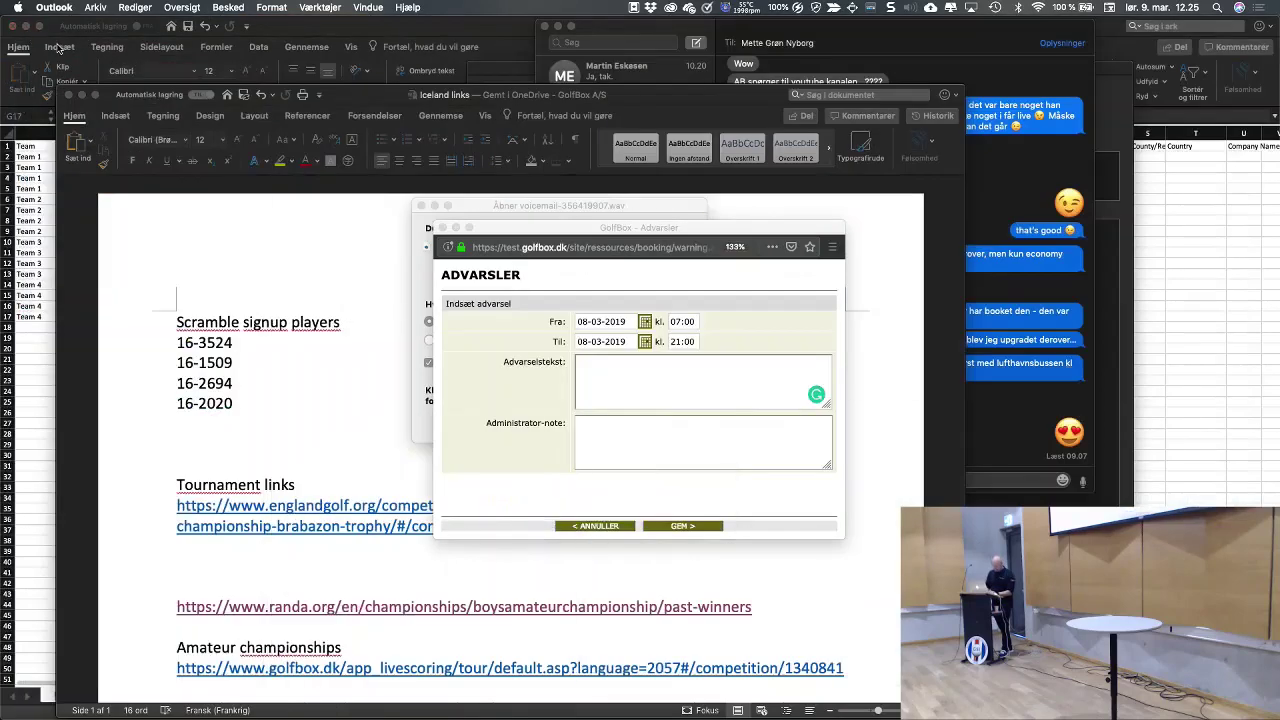
{"action": "key", "text": "super+Tab"}
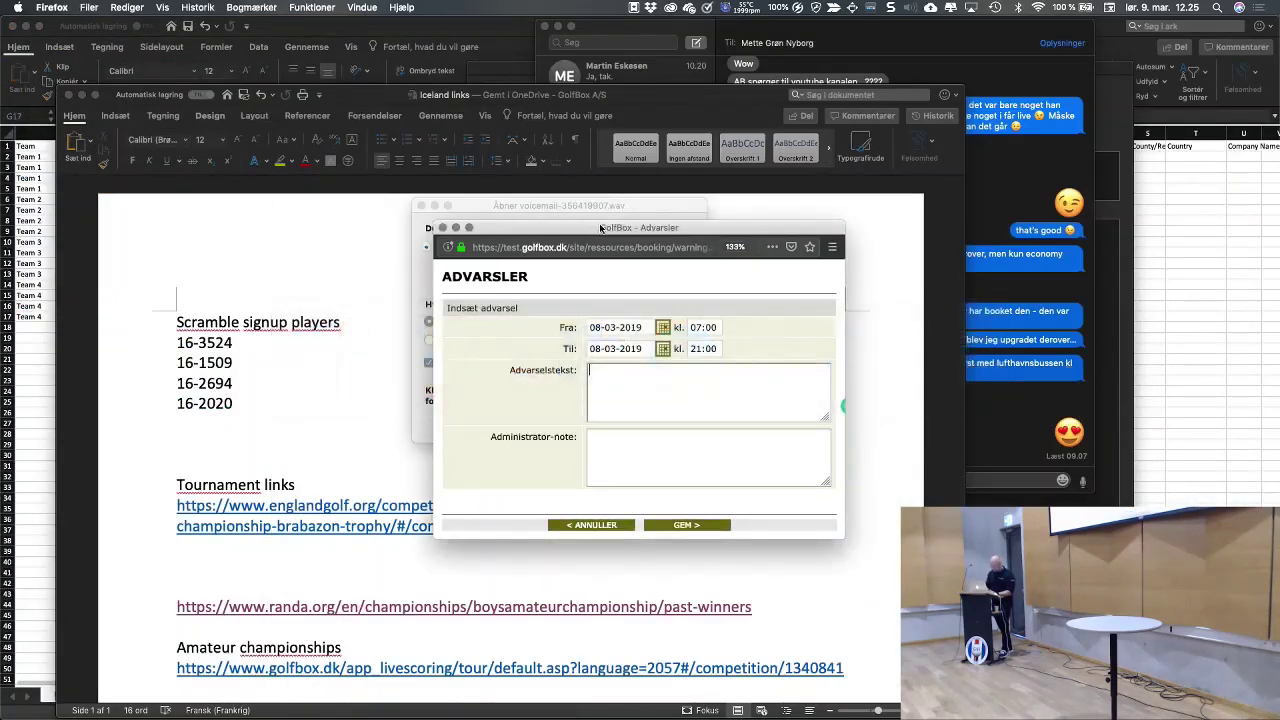
{"action": "key", "text": "super+Tab"}
{"action": "key", "text": "Escape"}
{"action": "left_click", "coordinate": [590, 526]}
- Dismiss the voicemail dialog and bring Outlook forward, showing its Dock window options
{"action": "key", "text": "super+Tab"}
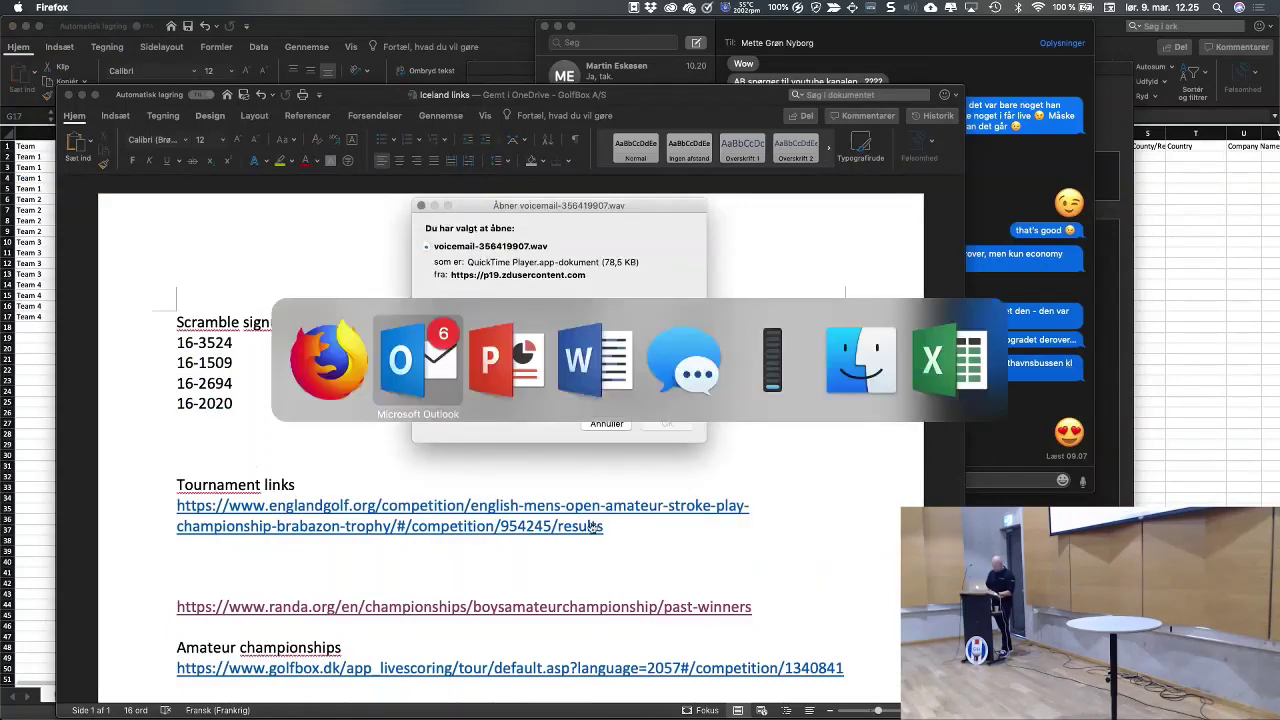
{"action": "left_click", "coordinate": [606, 500]}
{"action": "key", "text": "super+Tab"}
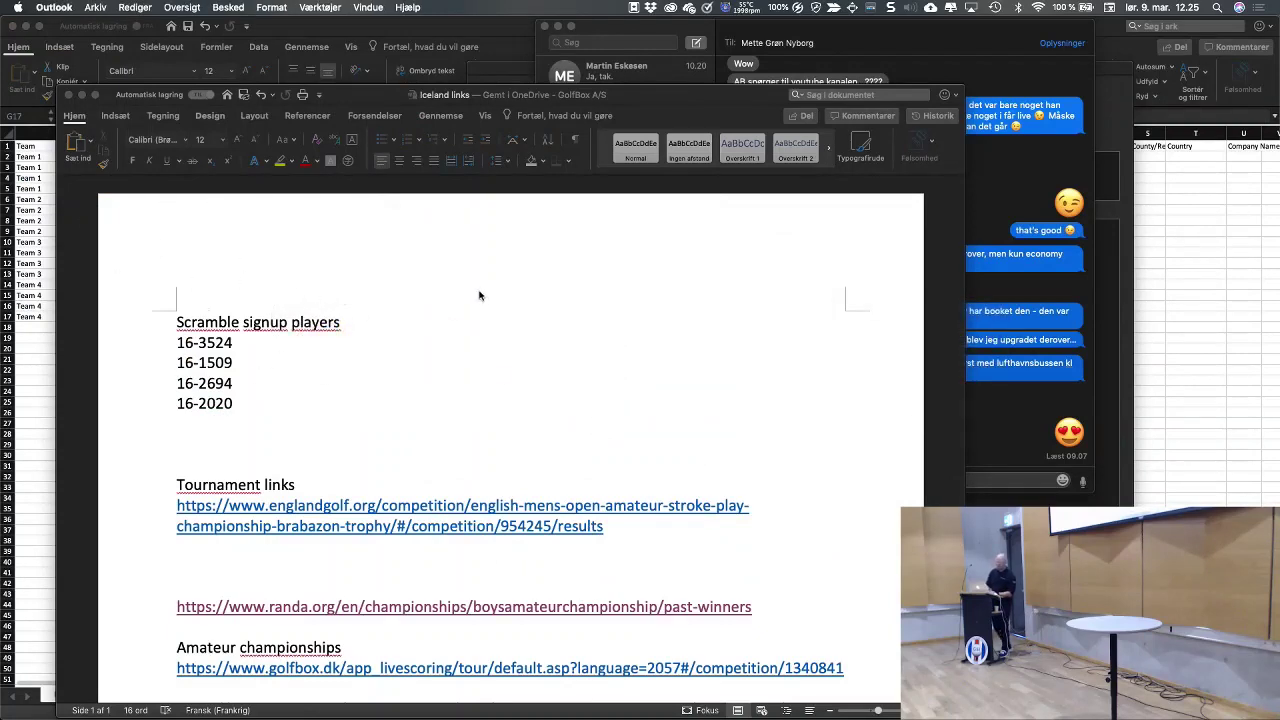
{"action": "mouse_move", "coordinate": [775, 712]}
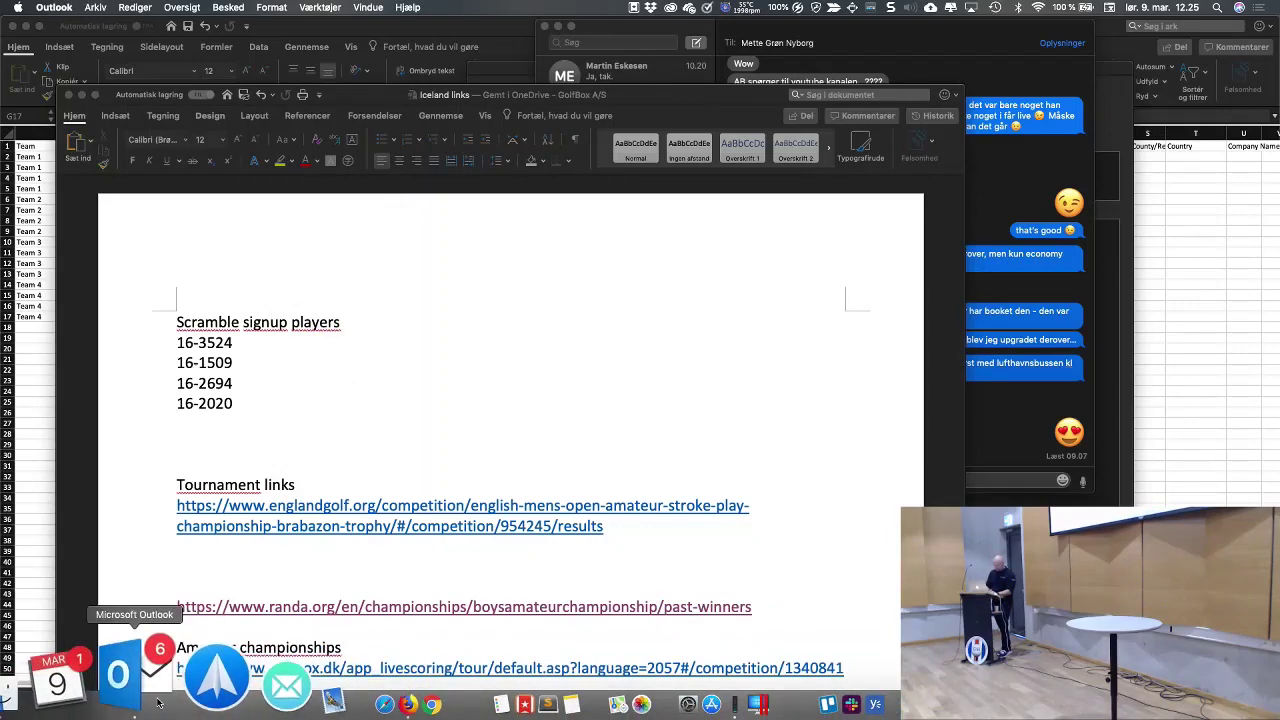
{"action": "right_click", "coordinate": [157, 703]}
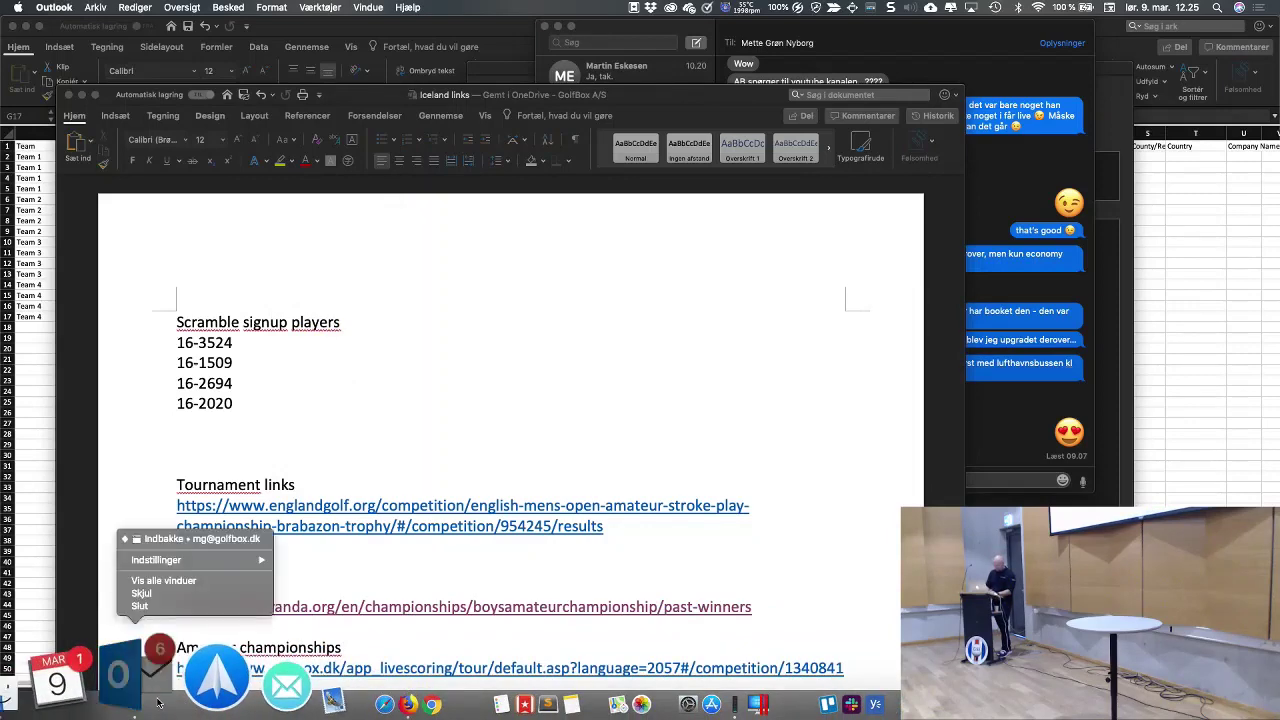
- Open the Ocean View 16:12 booking confirmation email in the info inbox, highlight its greenfee login lines, then close it
{"action": "left_click", "coordinate": [196, 540]}
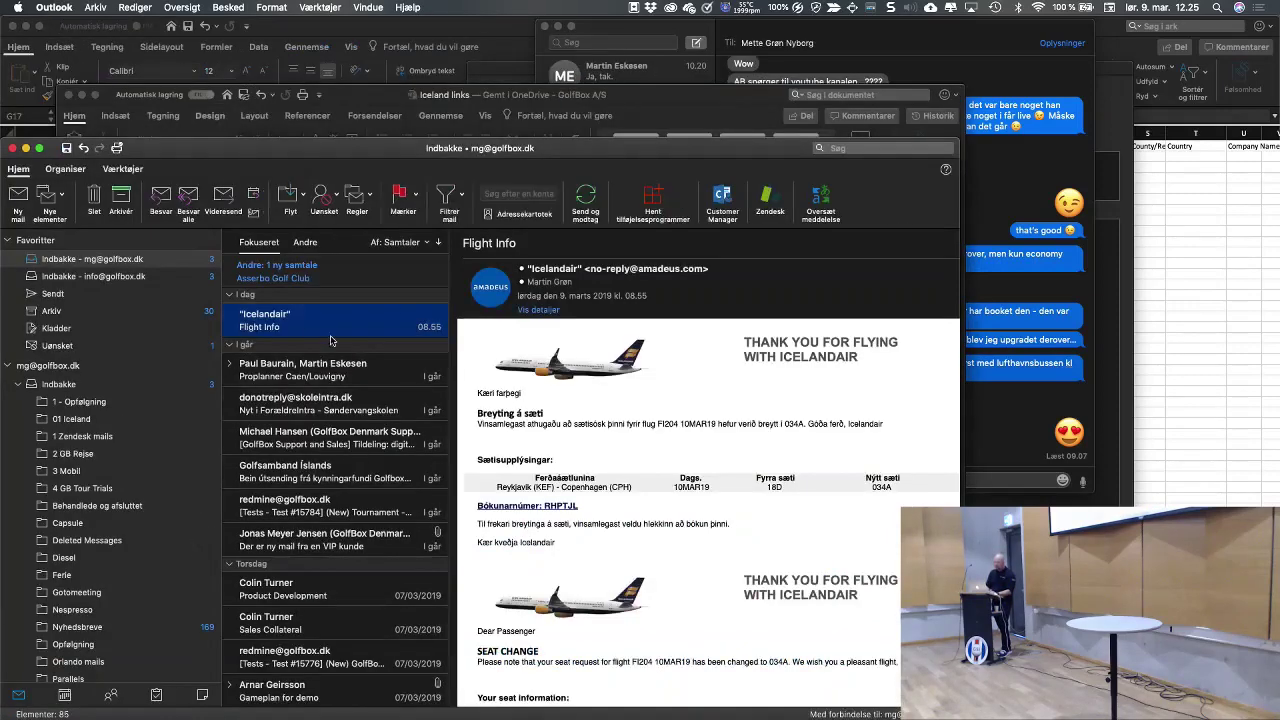
{"action": "left_click", "coordinate": [96, 281]}
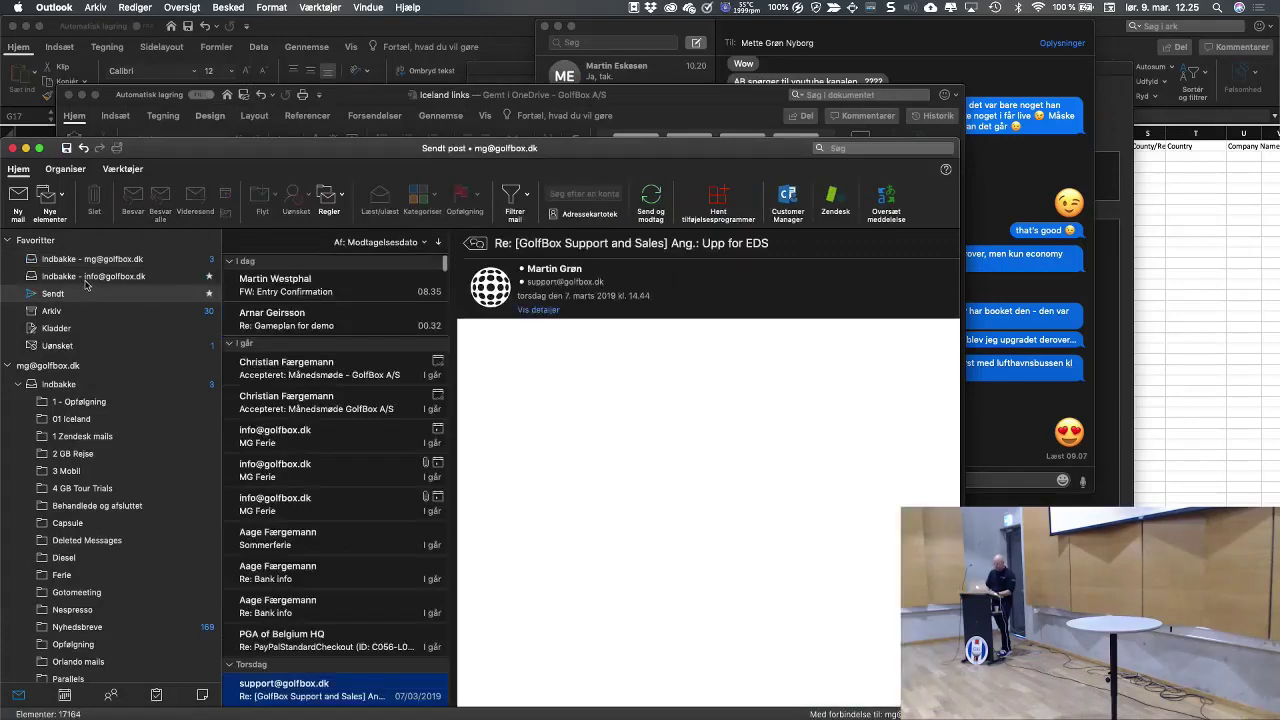
{"action": "left_click", "coordinate": [272, 293]}
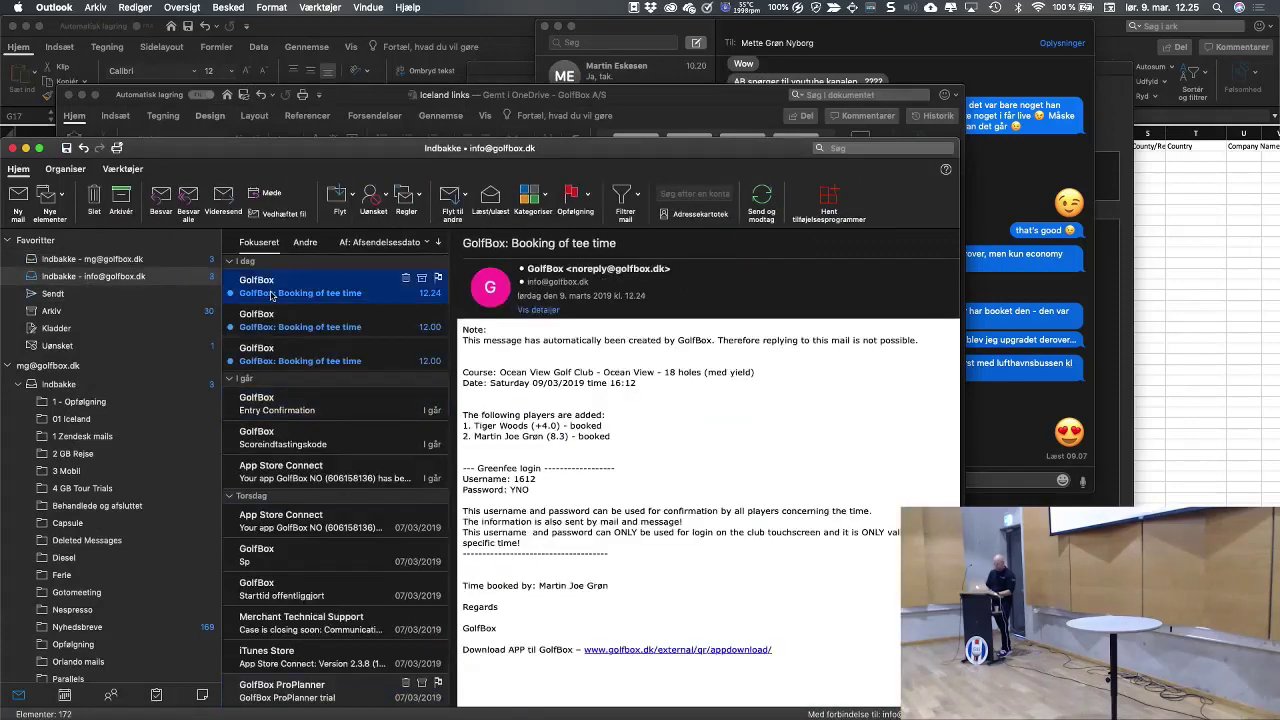
{"action": "double_click", "coordinate": [272, 296]}
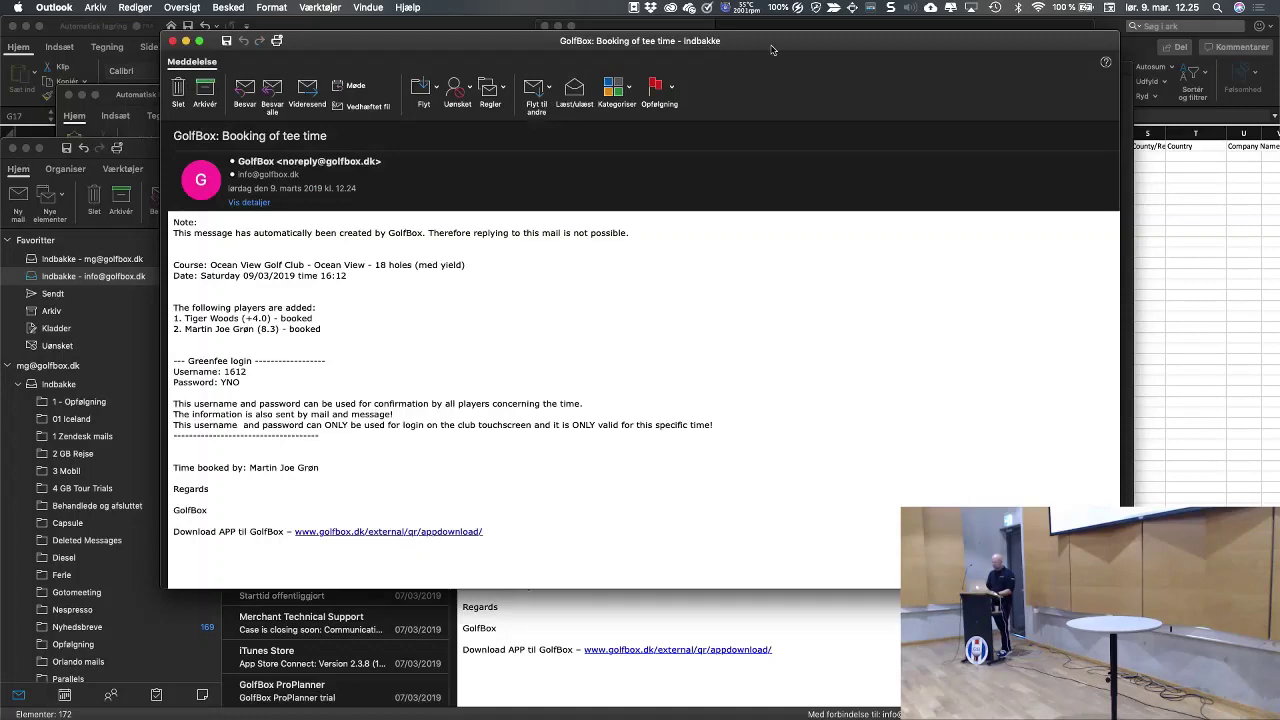
{"action": "double_click", "coordinate": [771, 48]}
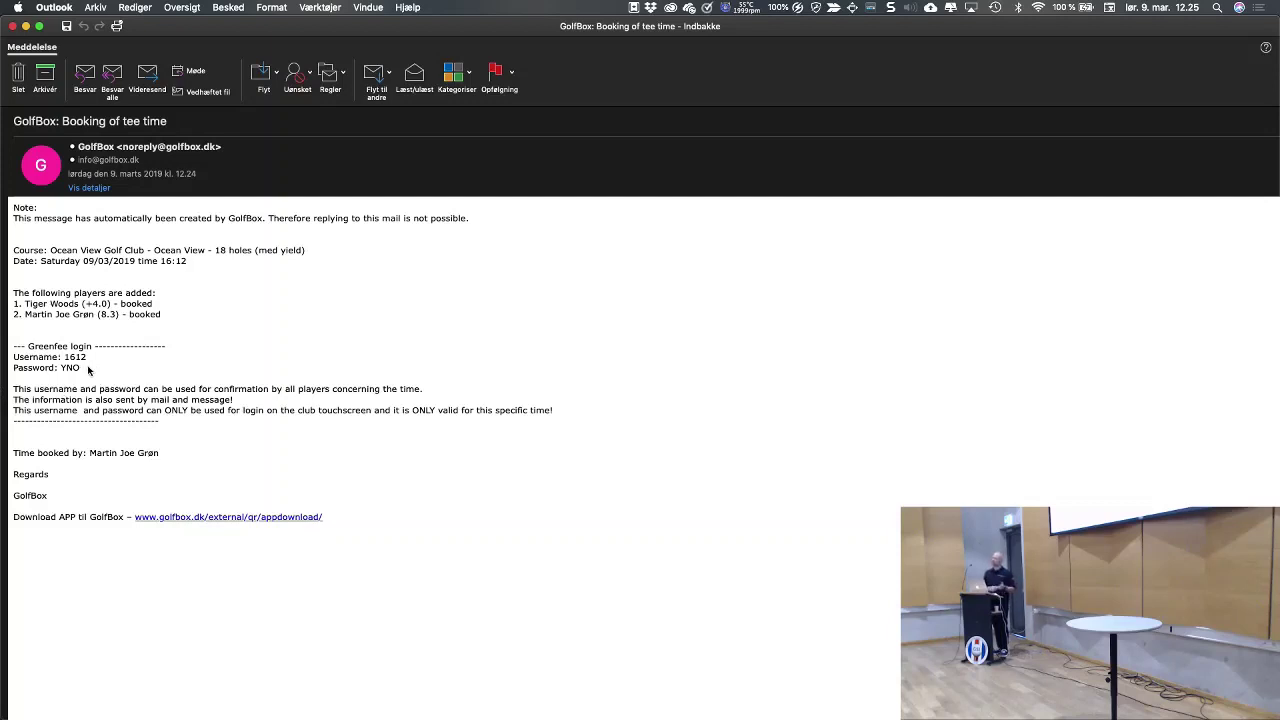
{"action": "left_click_drag", "start_coordinate": [88, 370], "coordinate": [3, 345]}
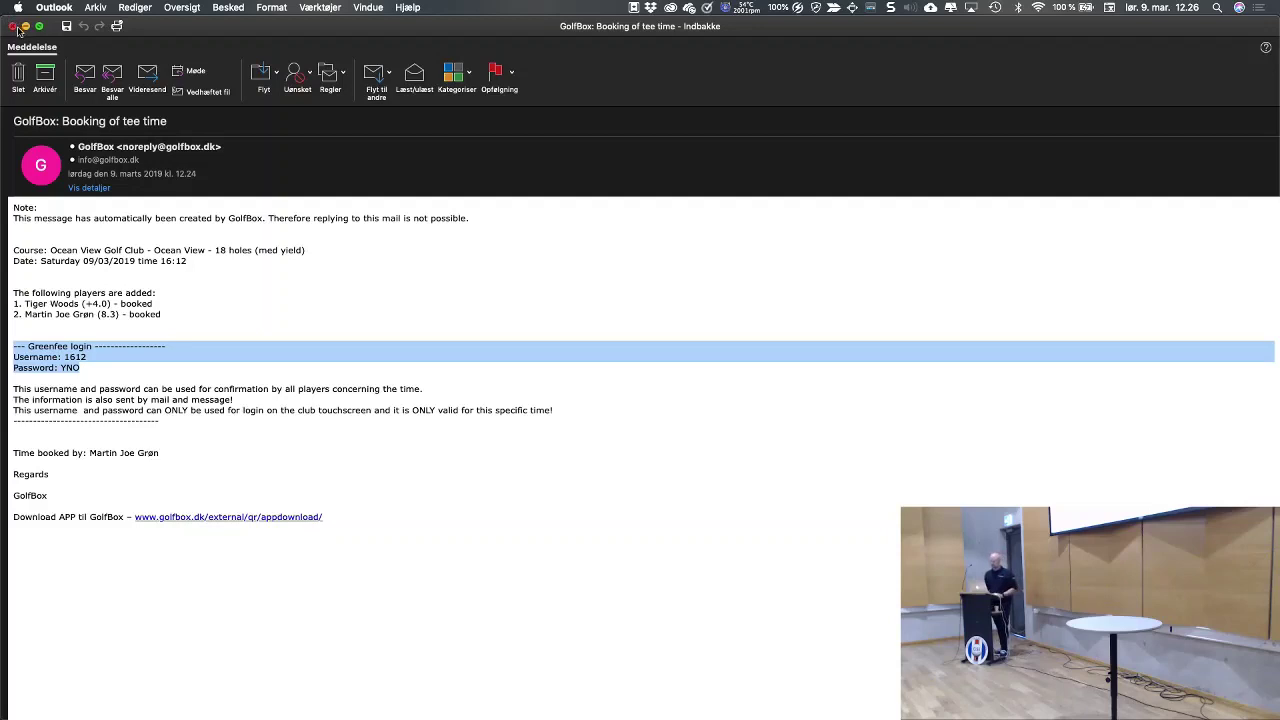
{"action": "left_click", "coordinate": [13, 27]}
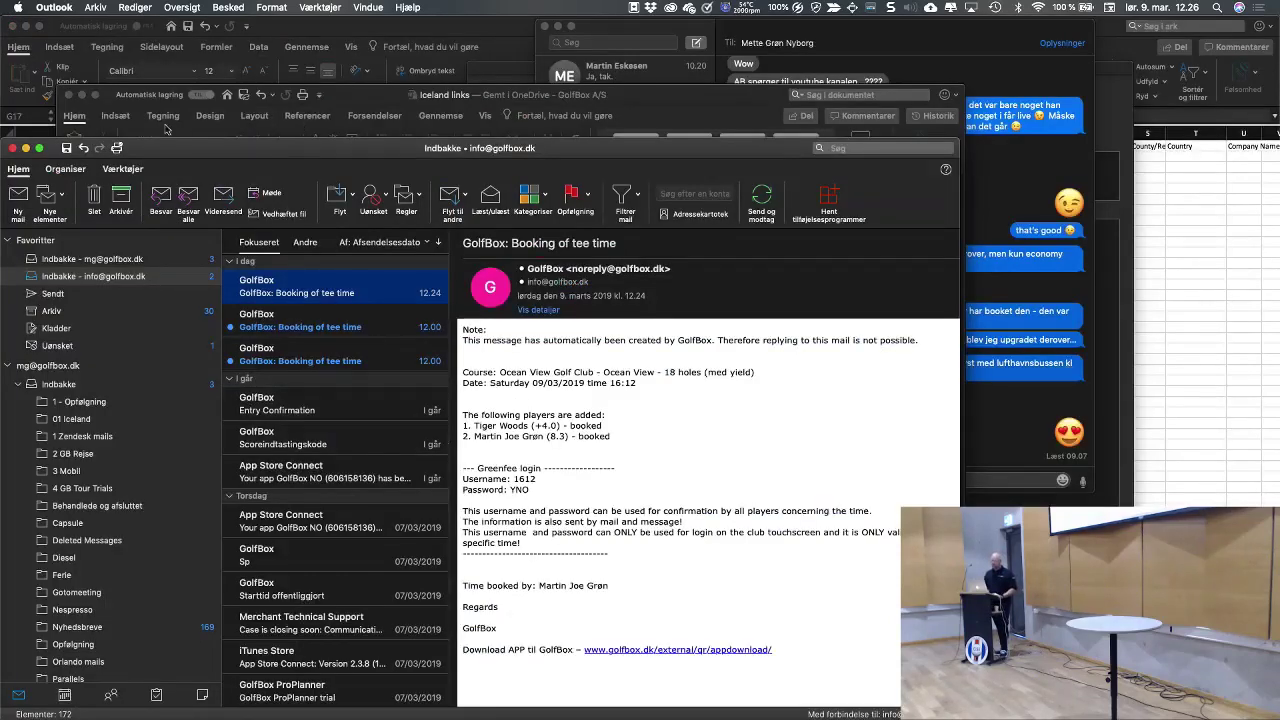
- Return to the GolfBox time-booking page in Firefox and open Yield Management
{"action": "key", "text": "super+Tab"}
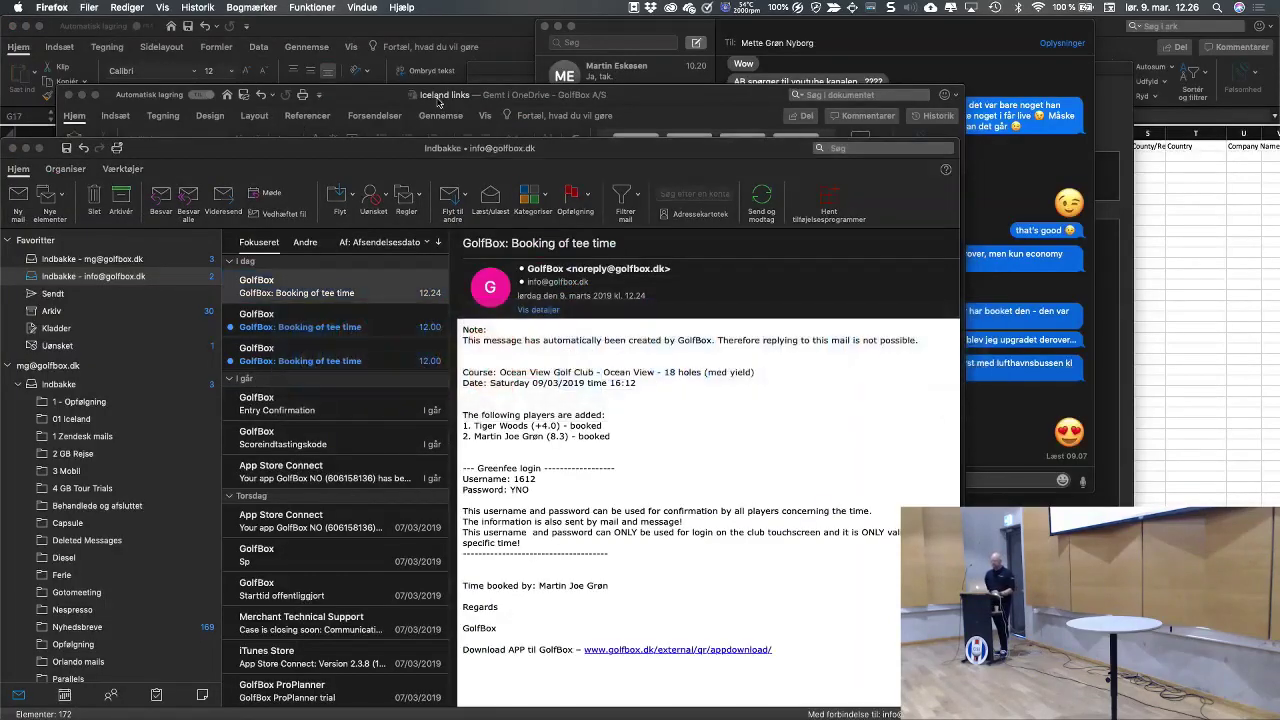
{"action": "mouse_move", "coordinate": [345, 716]}
{"action": "left_click", "coordinate": [291, 700]}
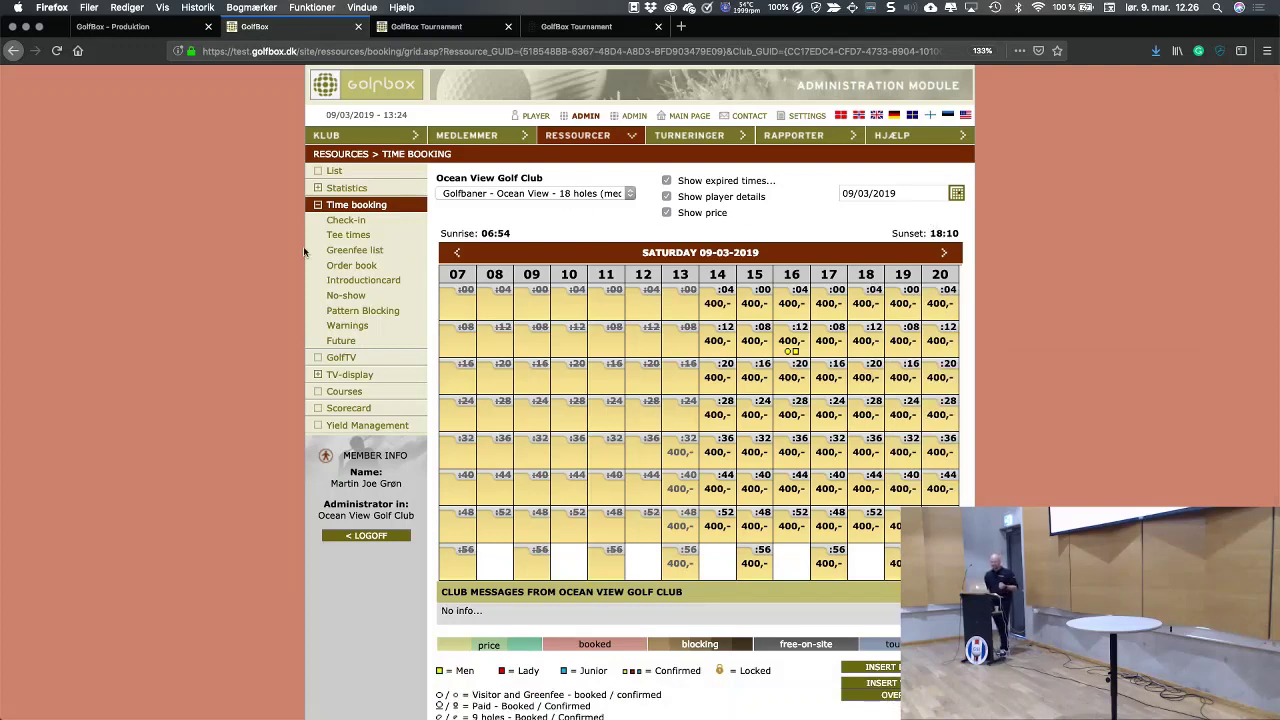
{"action": "left_click", "coordinate": [390, 426]}
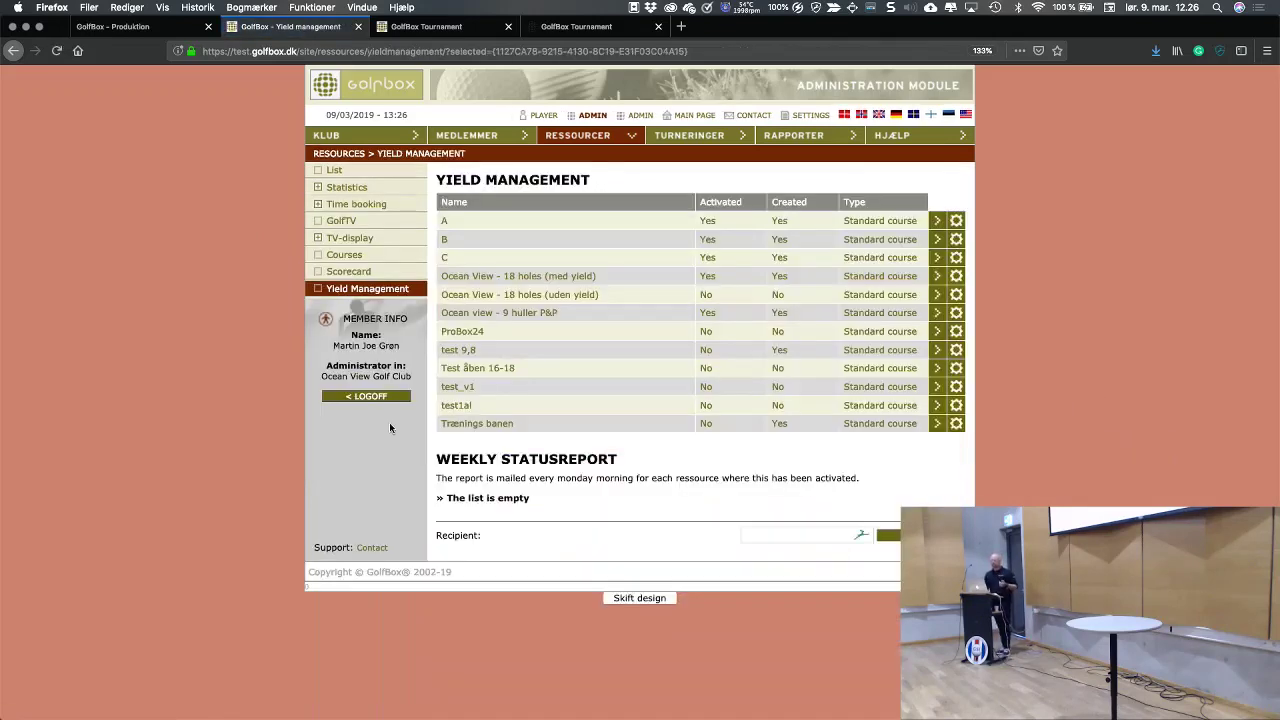
- Open the 'Ocean View - 18 holes (med yield)' setup to see its 2019–2020 season weeks
{"action": "left_click", "coordinate": [655, 275]}
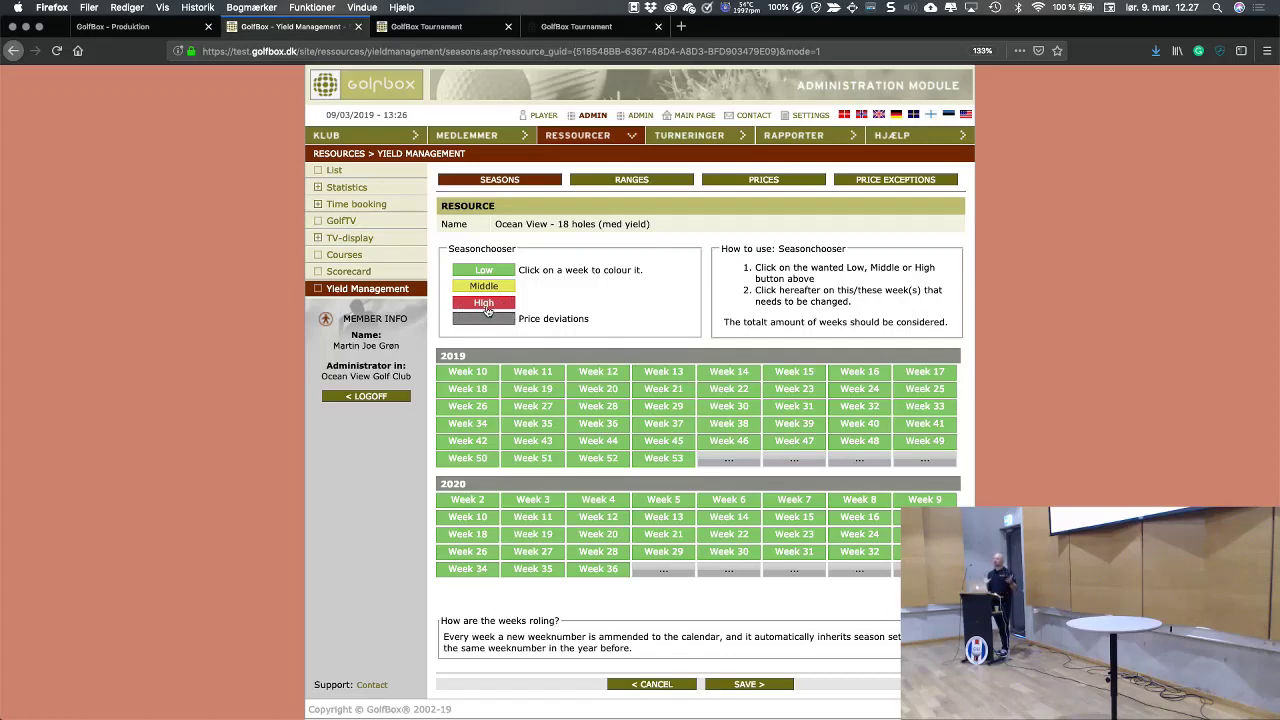
- Switch the Ocean View med-yield setup to its RANGES view
{"action": "left_click", "coordinate": [618, 184]}
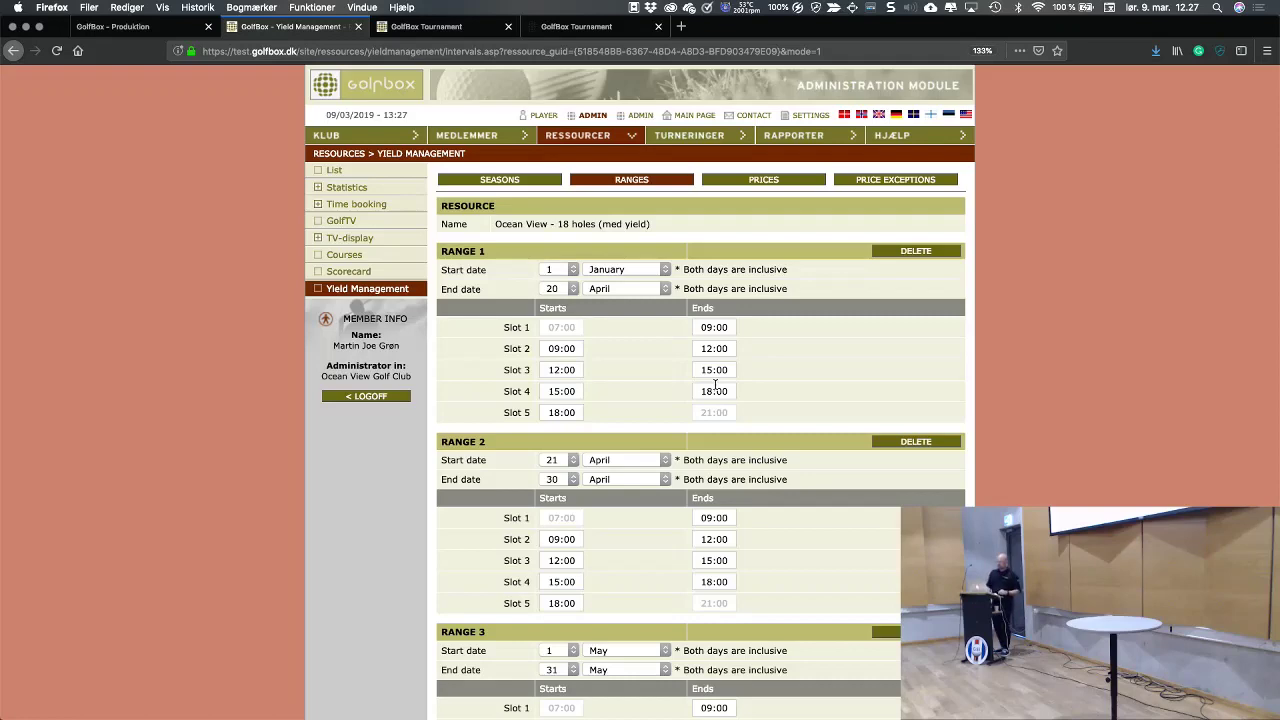
- Look over the ranges, then open Prices showing rack rate 400 and senior/junior minimum 100
{"action": "scroll", "coordinate": [715, 385], "scroll_direction": "down", "scroll_amount": 10}
{"action": "scroll", "coordinate": [715, 385], "scroll_direction": "up", "scroll_amount": 7}
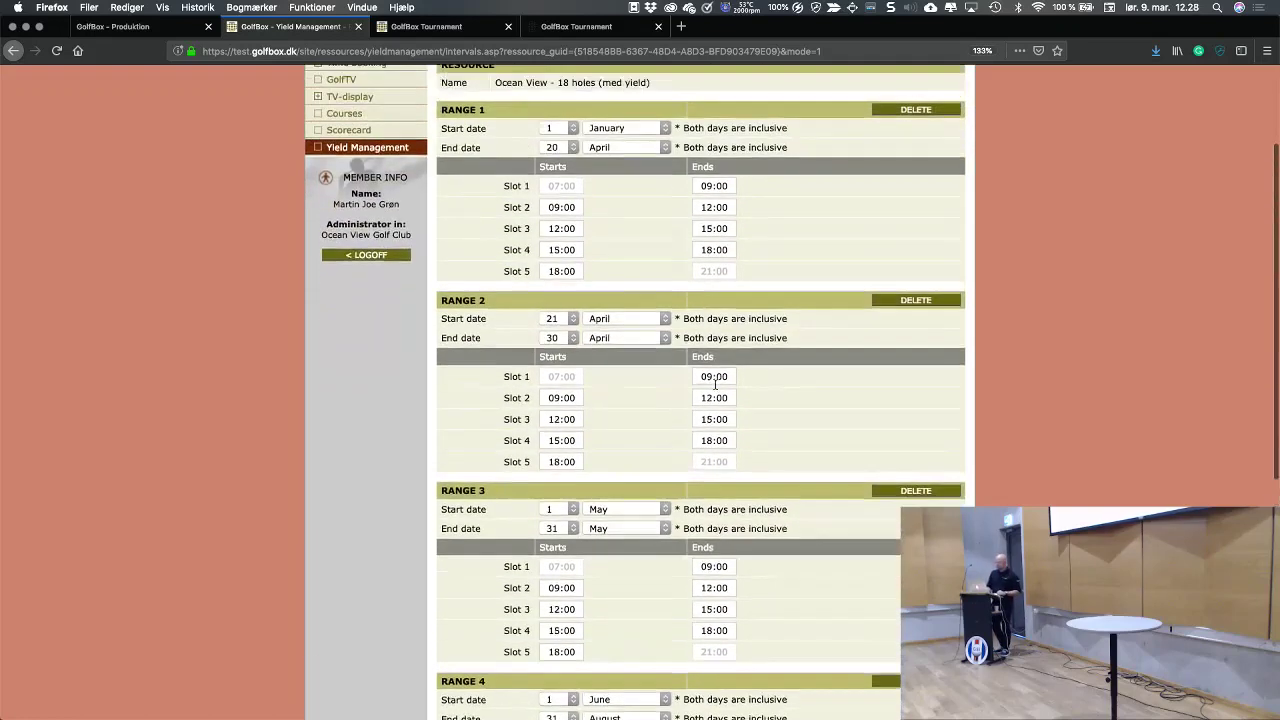
{"action": "scroll", "coordinate": [715, 385], "scroll_direction": "up", "scroll_amount": 3}
{"action": "left_click", "coordinate": [780, 182]}
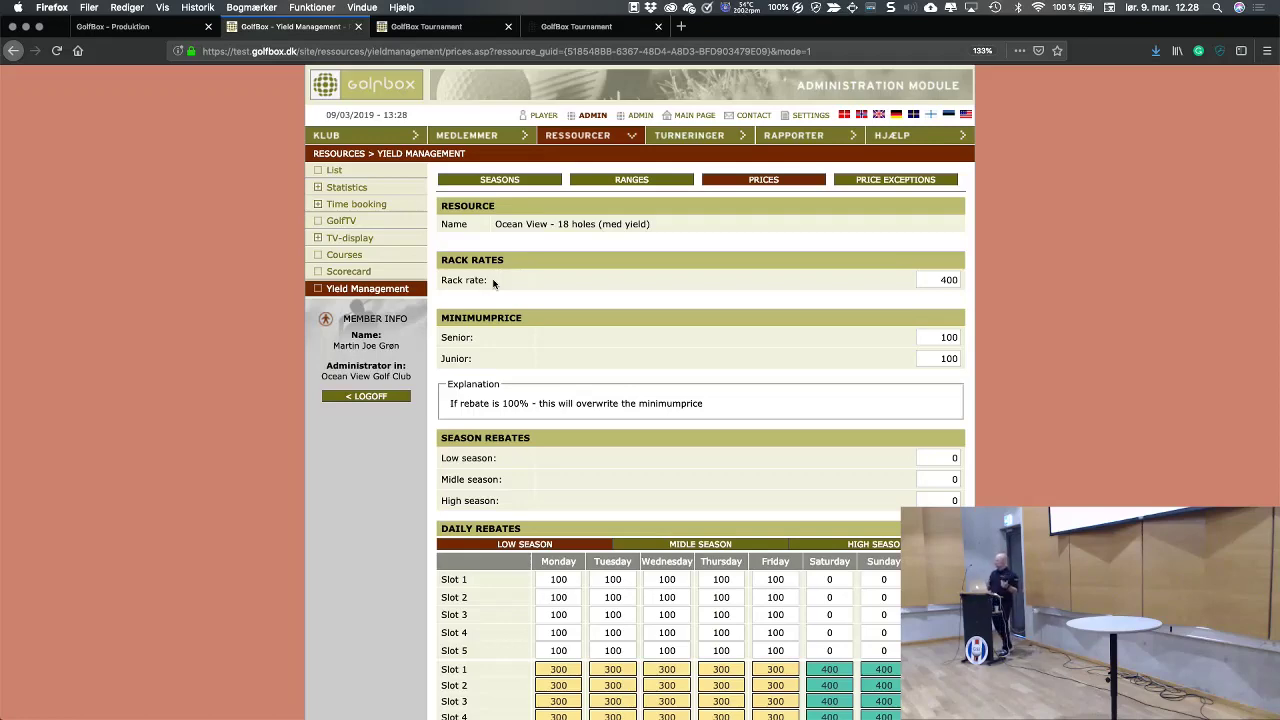
- Change Ocean View's rack rate from 400 to 1000, then to 10000
{"action": "scroll", "coordinate": [493, 283], "scroll_direction": "down", "scroll_amount": 5}
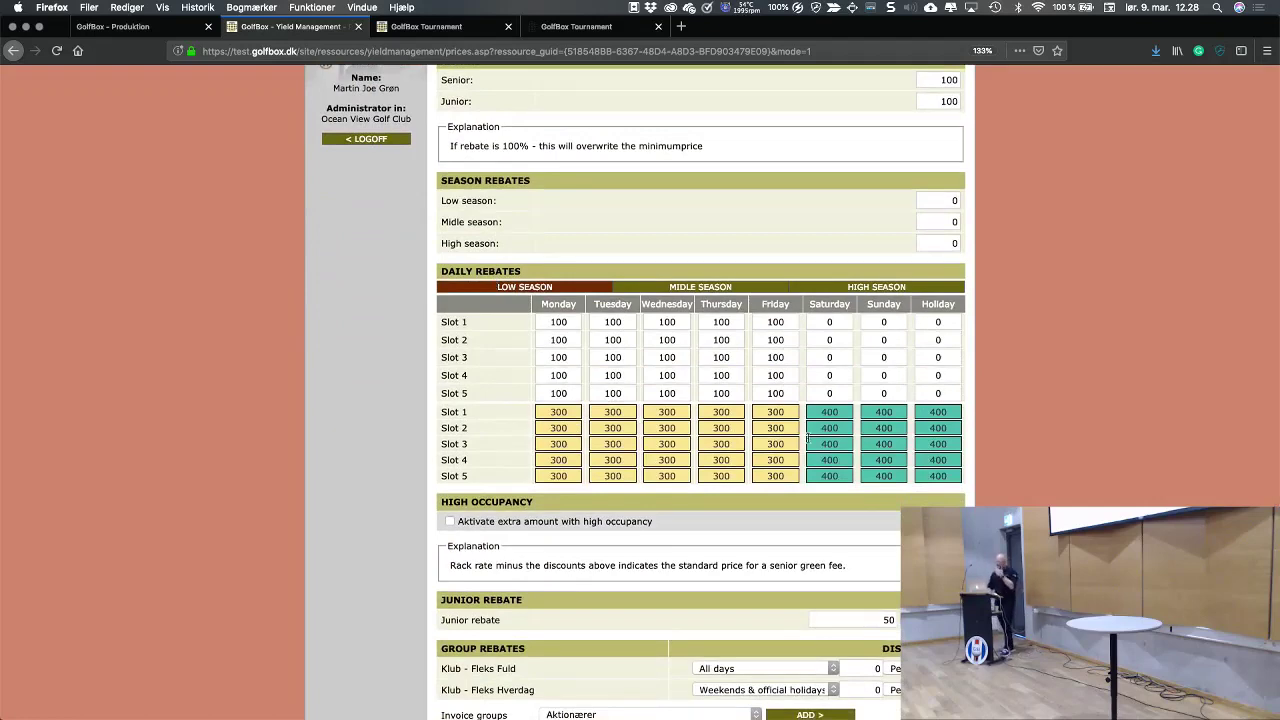
{"action": "scroll", "coordinate": [807, 437], "scroll_direction": "up", "scroll_amount": 4}
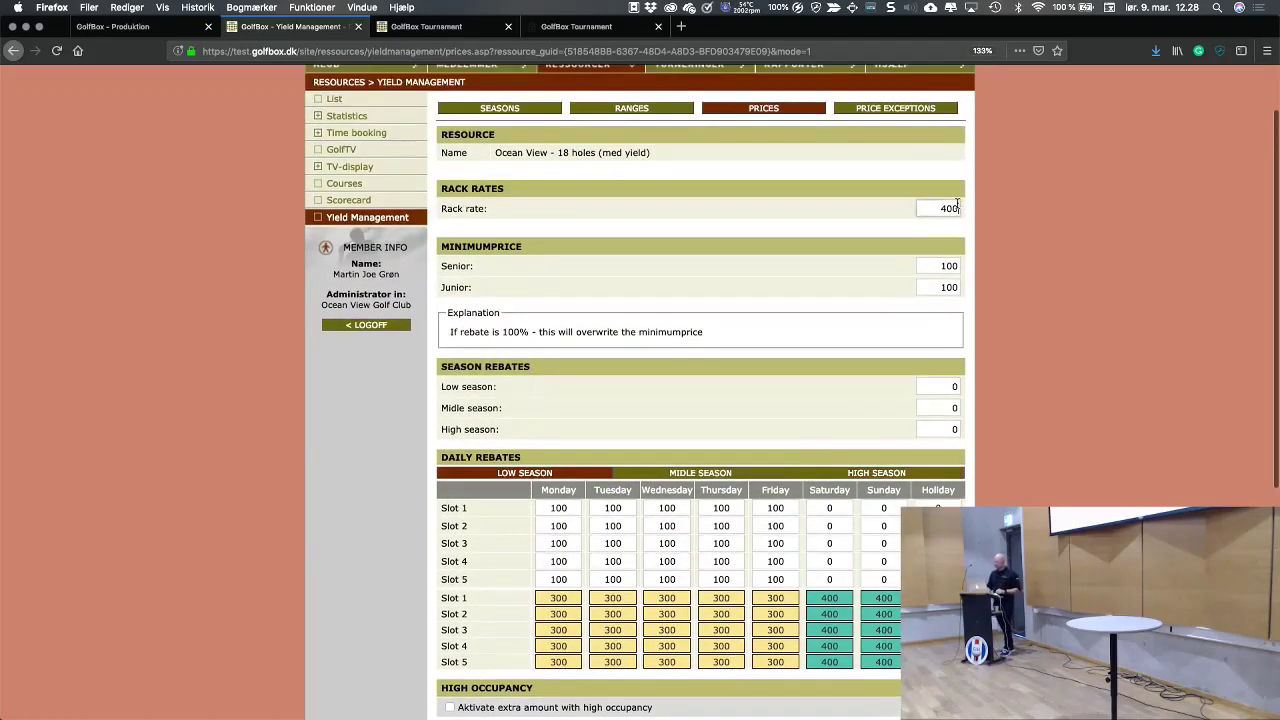
{"action": "double_click", "coordinate": [955, 208]}
{"action": "type", "text": "1000"}
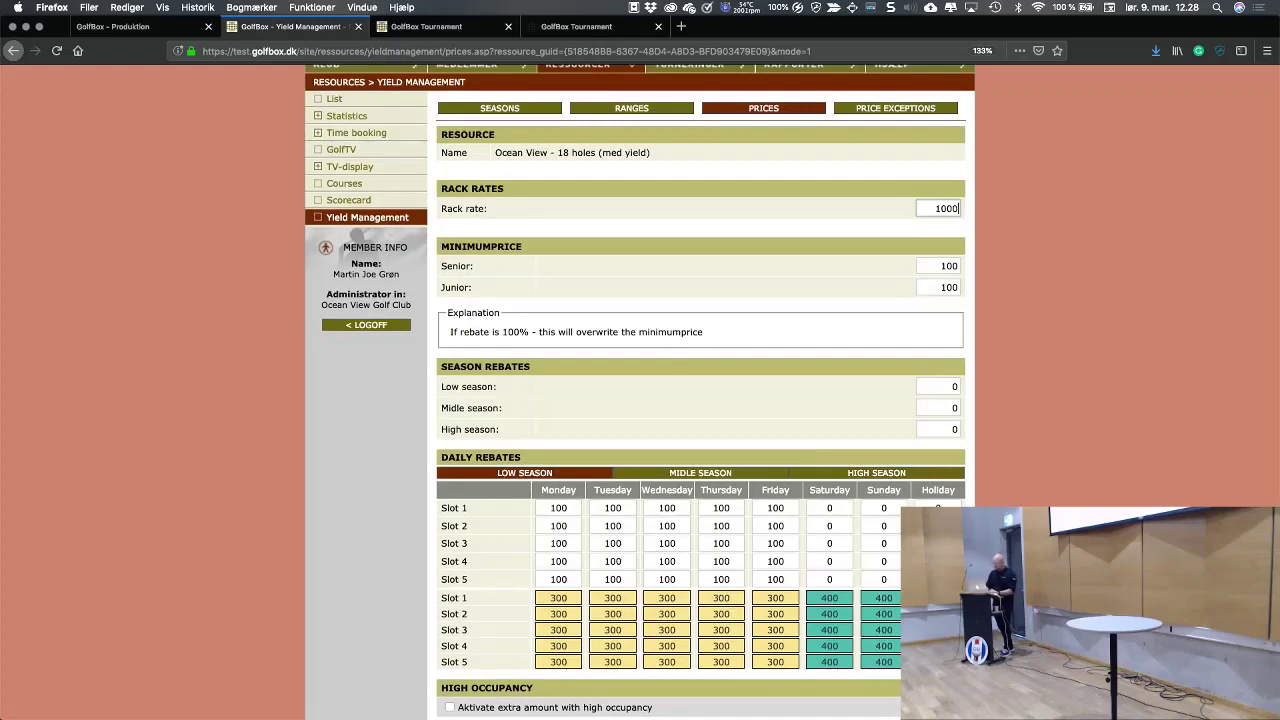
{"action": "key", "text": "Tab"}
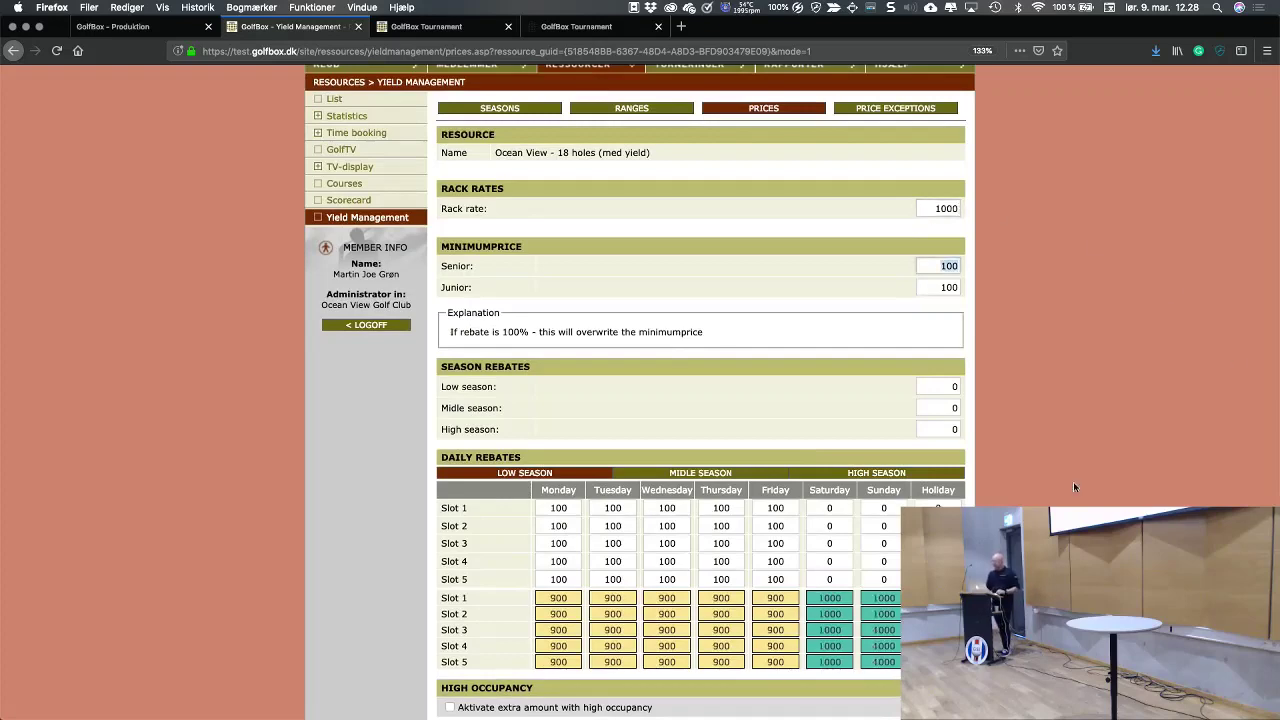
{"action": "scroll", "coordinate": [1073, 481], "scroll_direction": "down", "scroll_amount": 2}
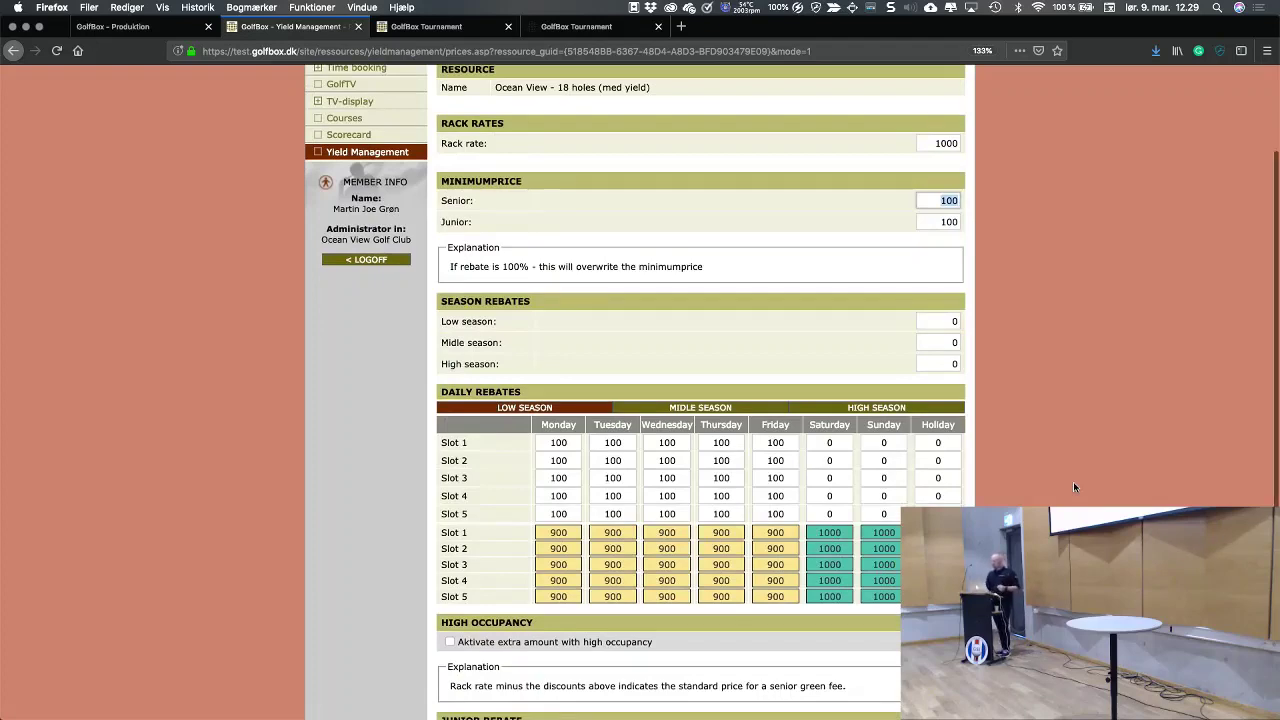
{"action": "scroll", "coordinate": [1073, 486], "scroll_direction": "up", "scroll_amount": 2}
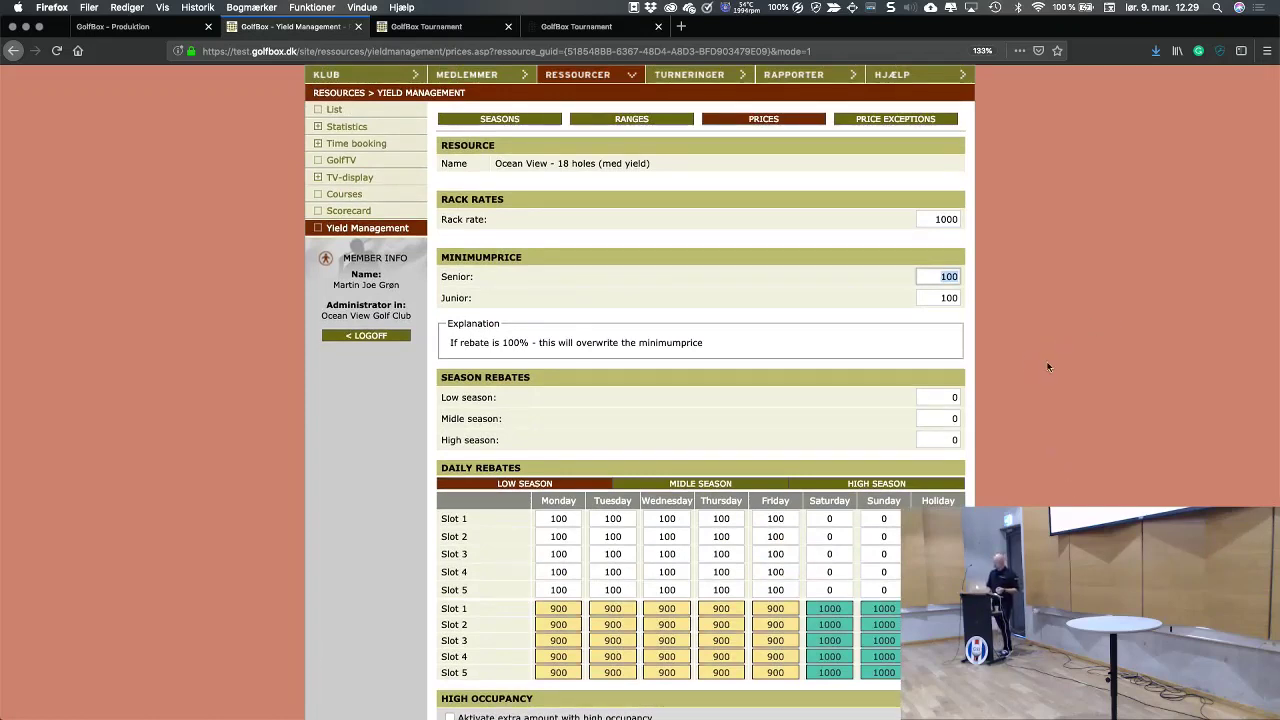
{"action": "left_click", "coordinate": [954, 221]}
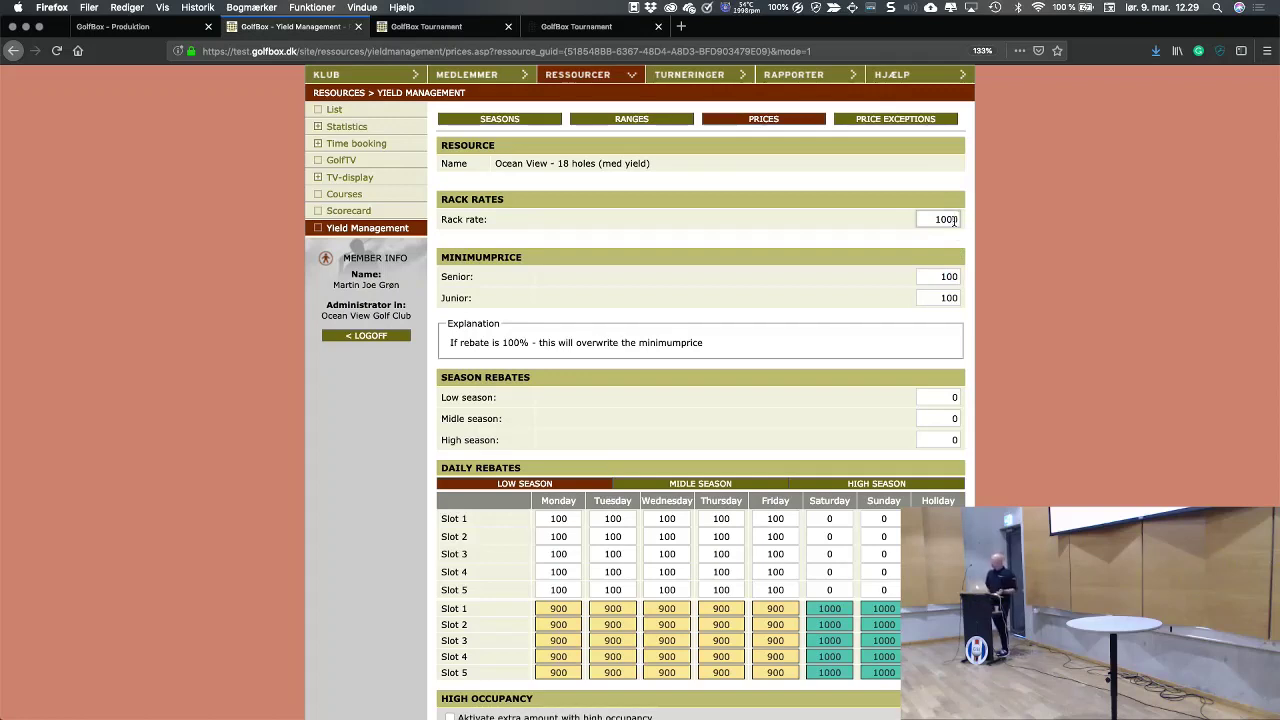
{"action": "type", "text": "0"}
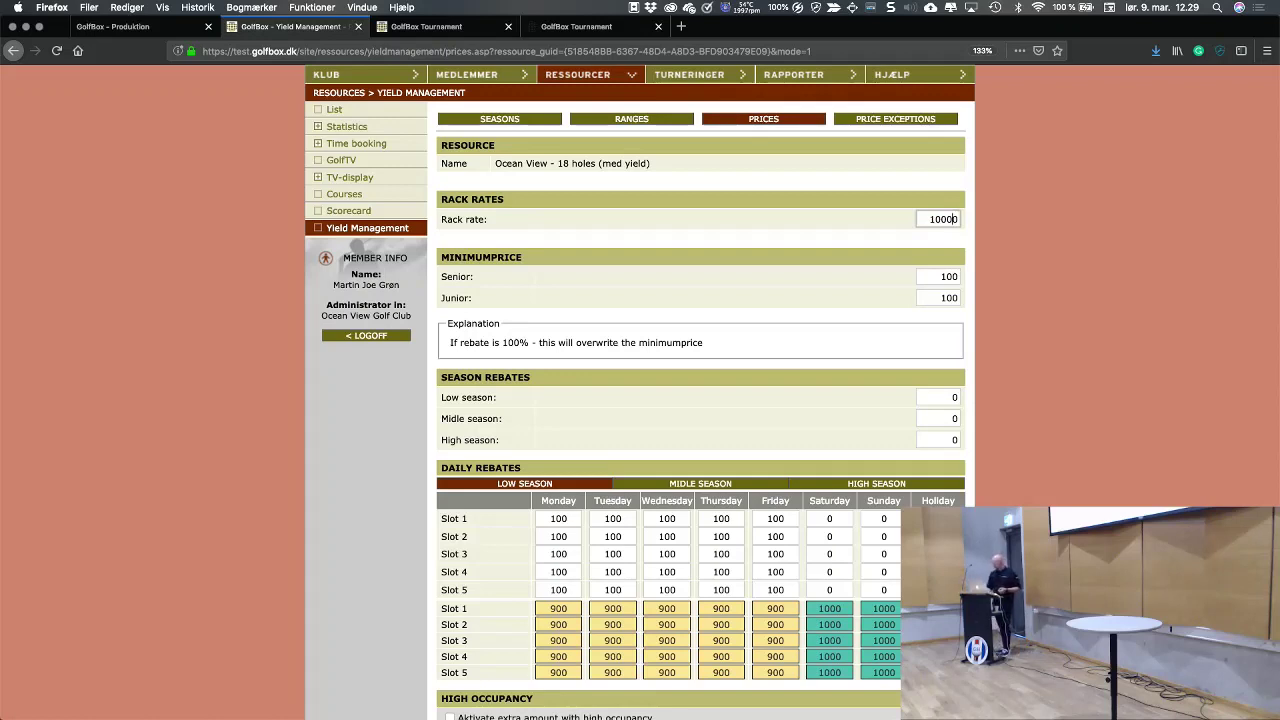
{"action": "key", "text": "Tab"}
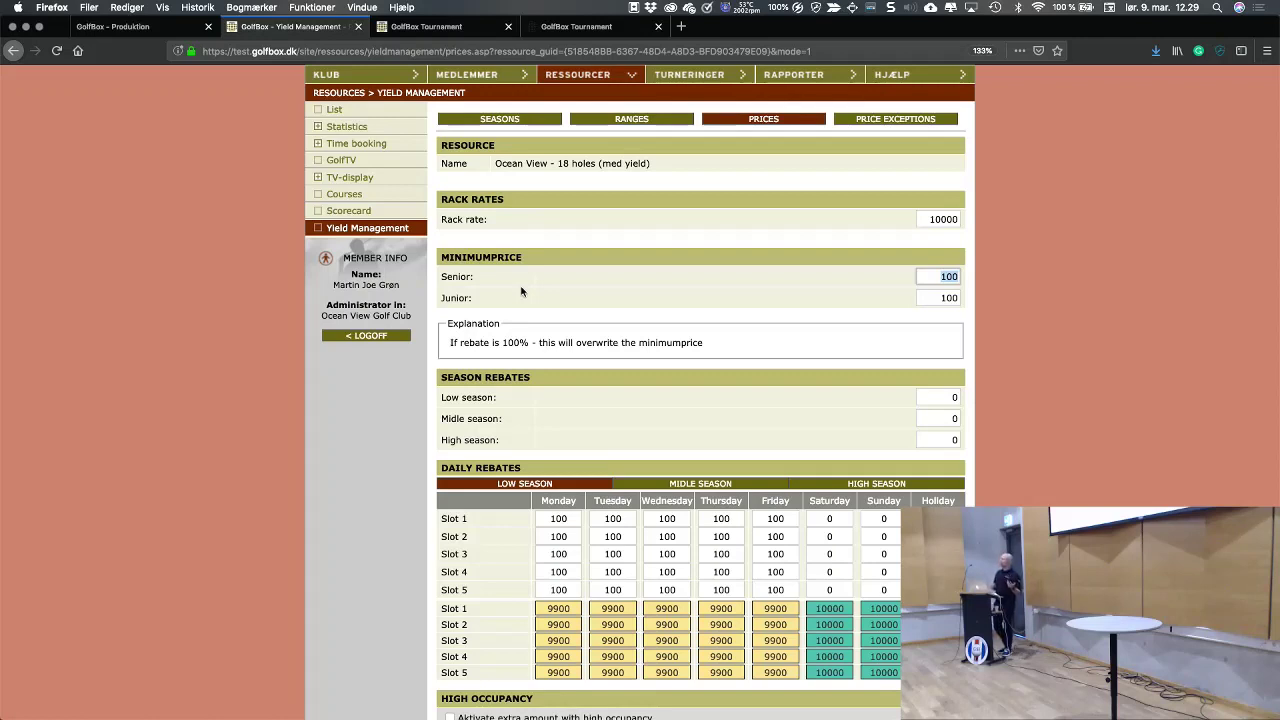
- Enter 2000 as both the senior and the junior minimum price
{"action": "type", "text": "2000"}
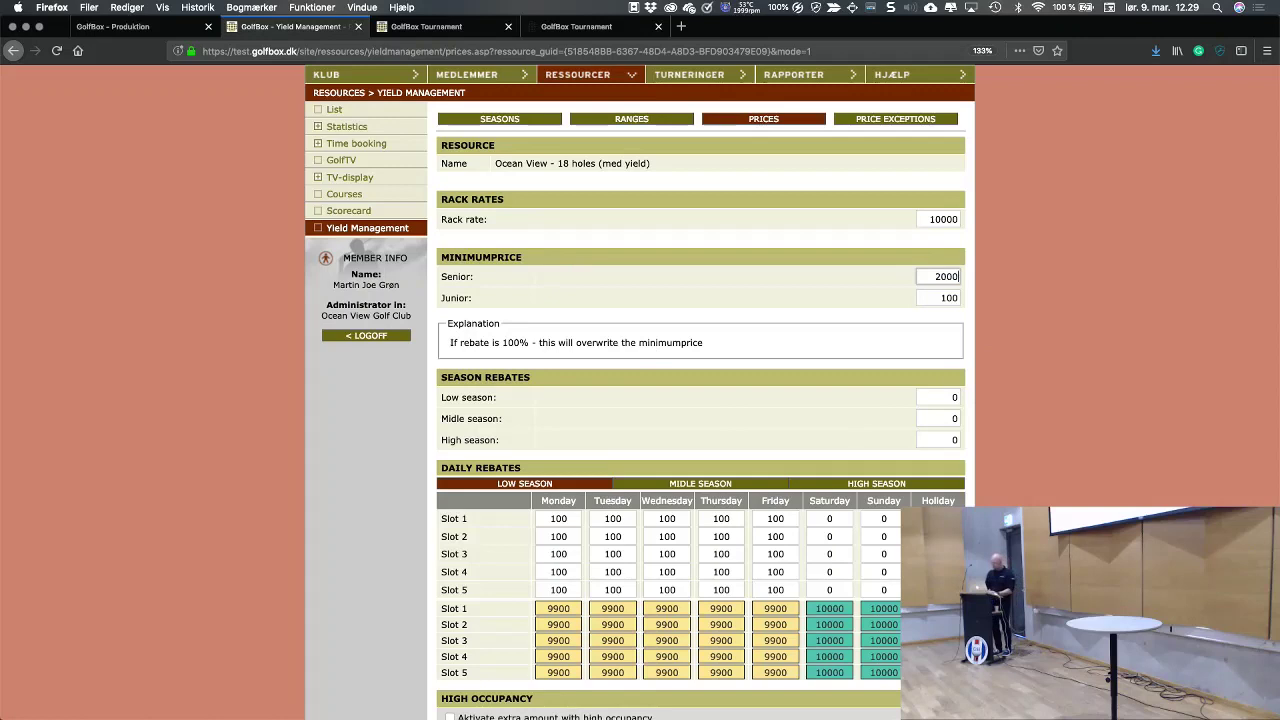
{"action": "key", "text": "Tab"}
{"action": "type", "text": "2000"}
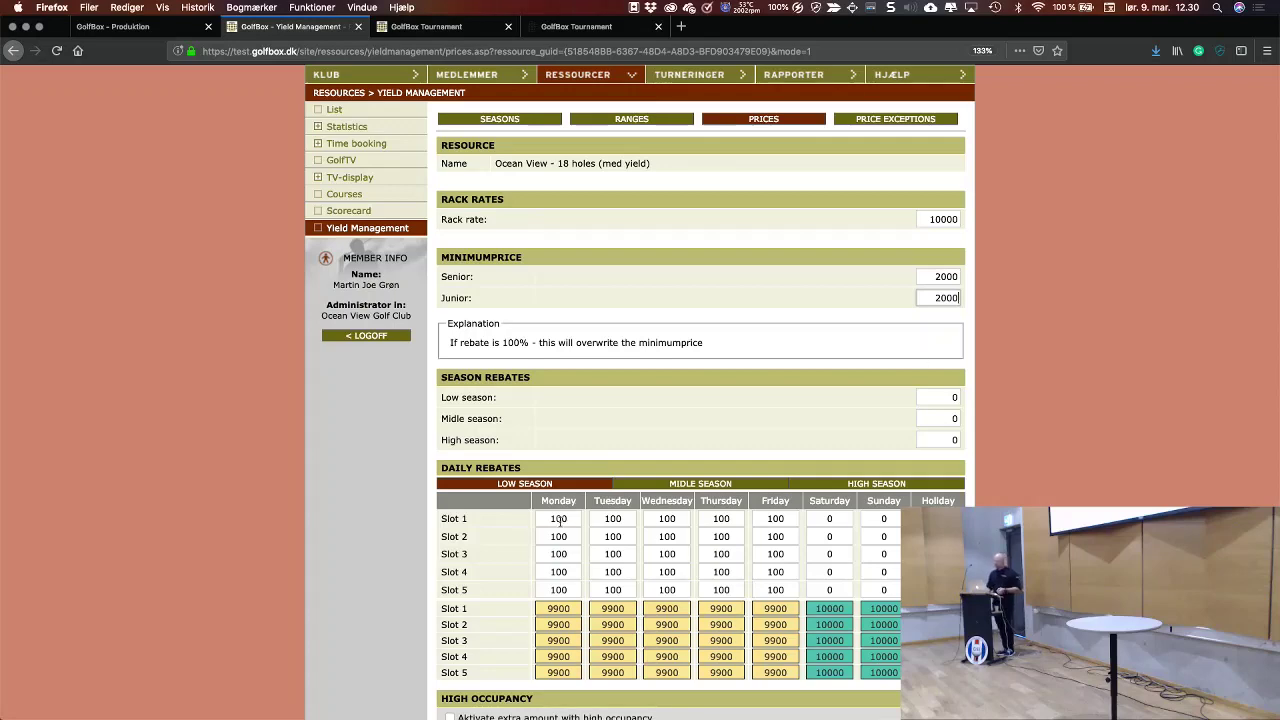
{"action": "key", "text": "Tab"}
{"action": "scroll", "coordinate": [494, 462], "scroll_direction": "down", "scroll_amount": 5}
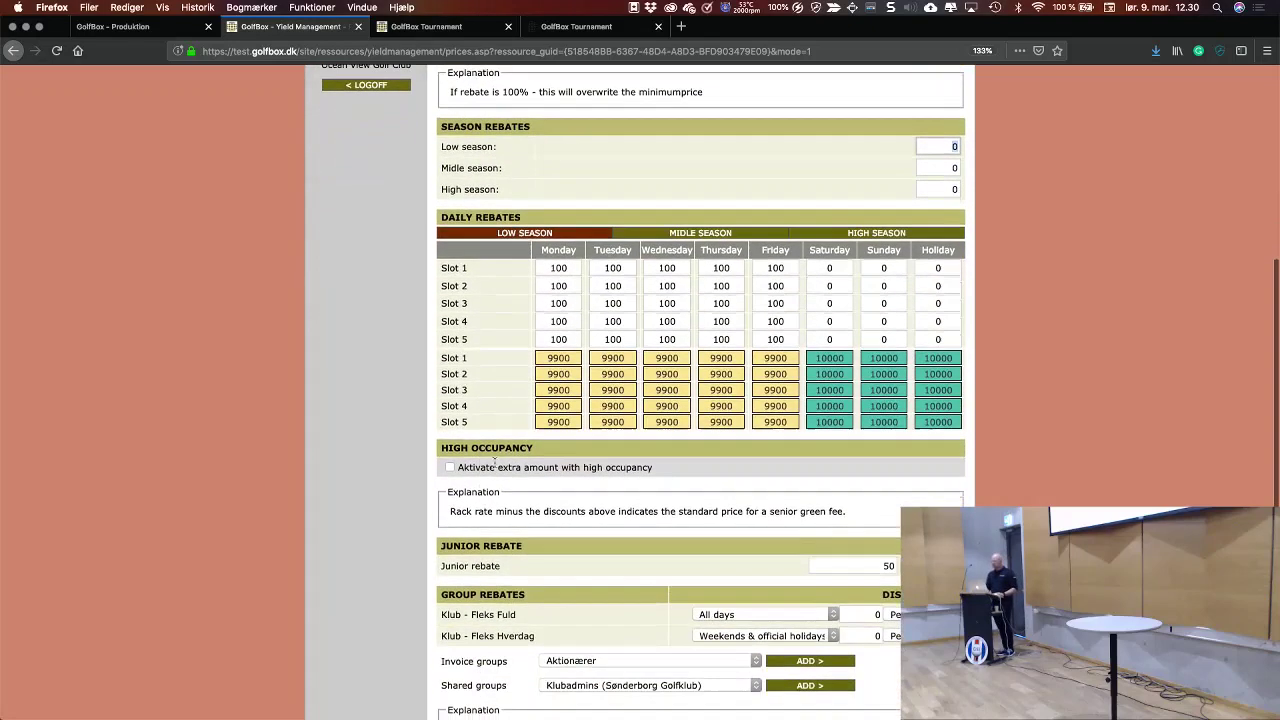
{"action": "scroll", "coordinate": [570, 188], "scroll_direction": "up", "scroll_amount": 1}
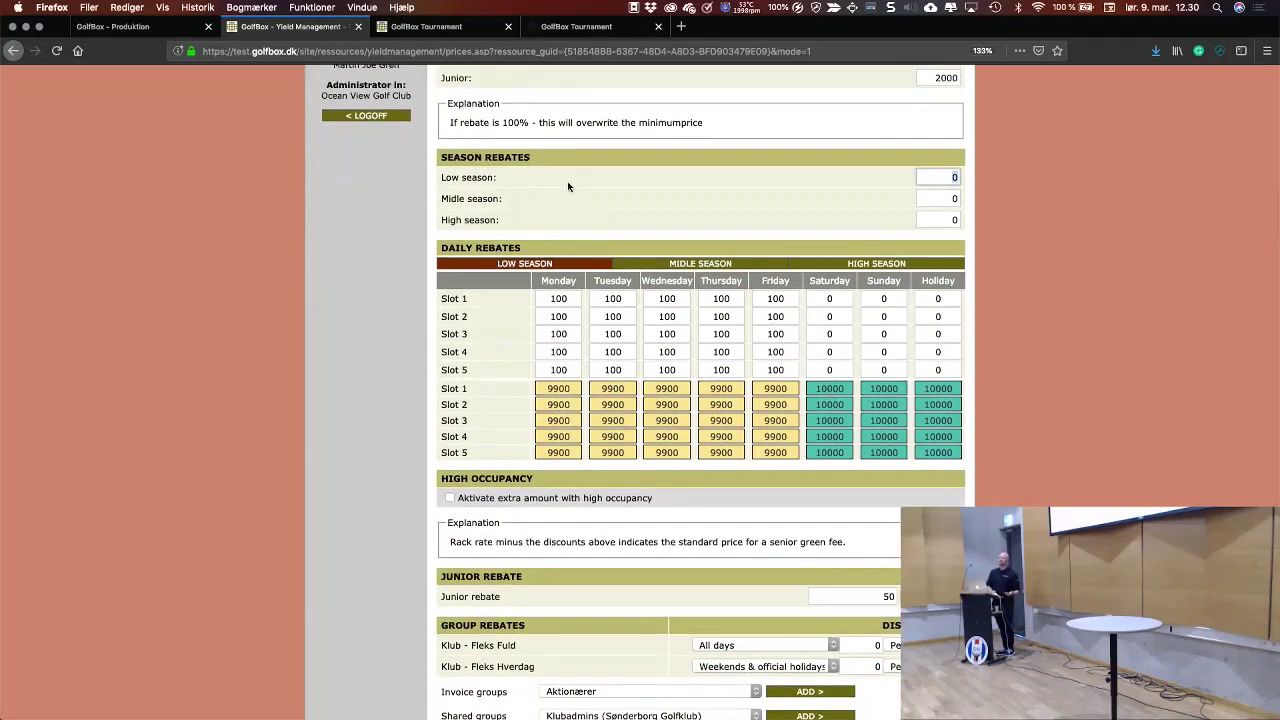
{"action": "scroll", "coordinate": [568, 187], "scroll_direction": "up", "scroll_amount": 3}
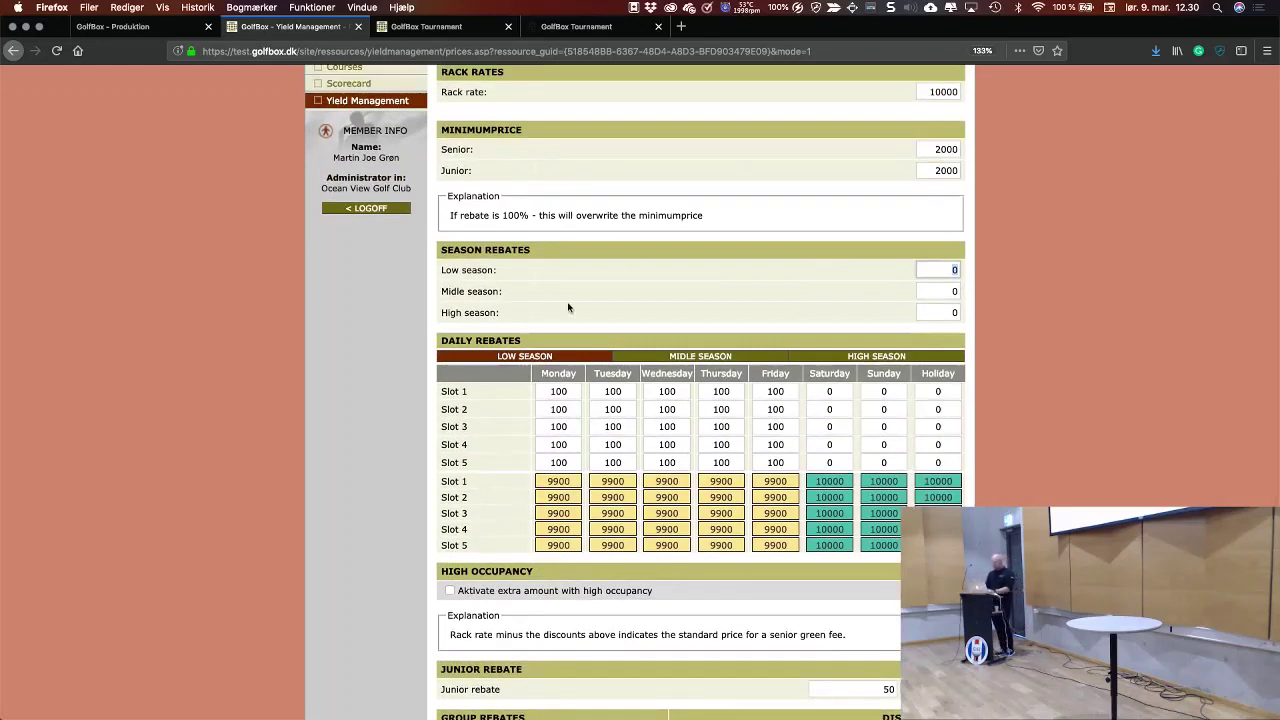
- Set the low-season rebate to 5000 and the middle-season rebate to 3000
{"action": "type", "text": "5000"}
{"action": "key", "text": "Tab"}
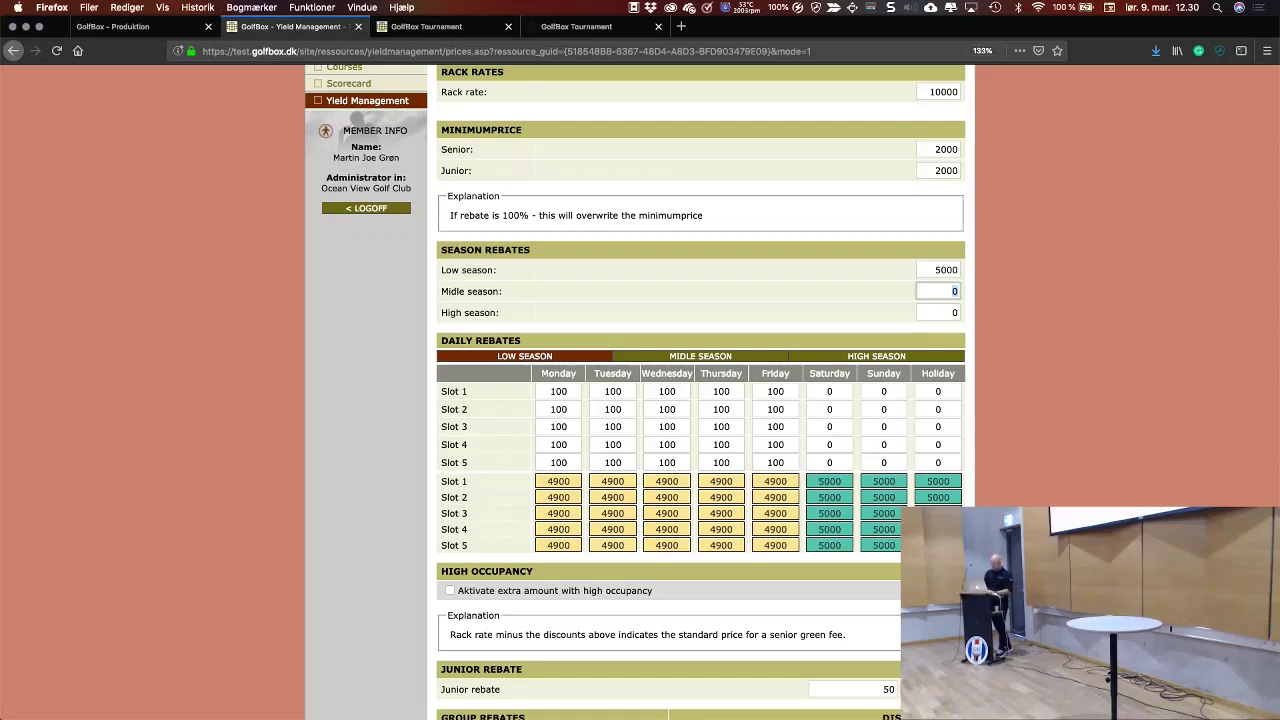
{"action": "type", "text": "3000"}
{"action": "key", "text": "Tab"}
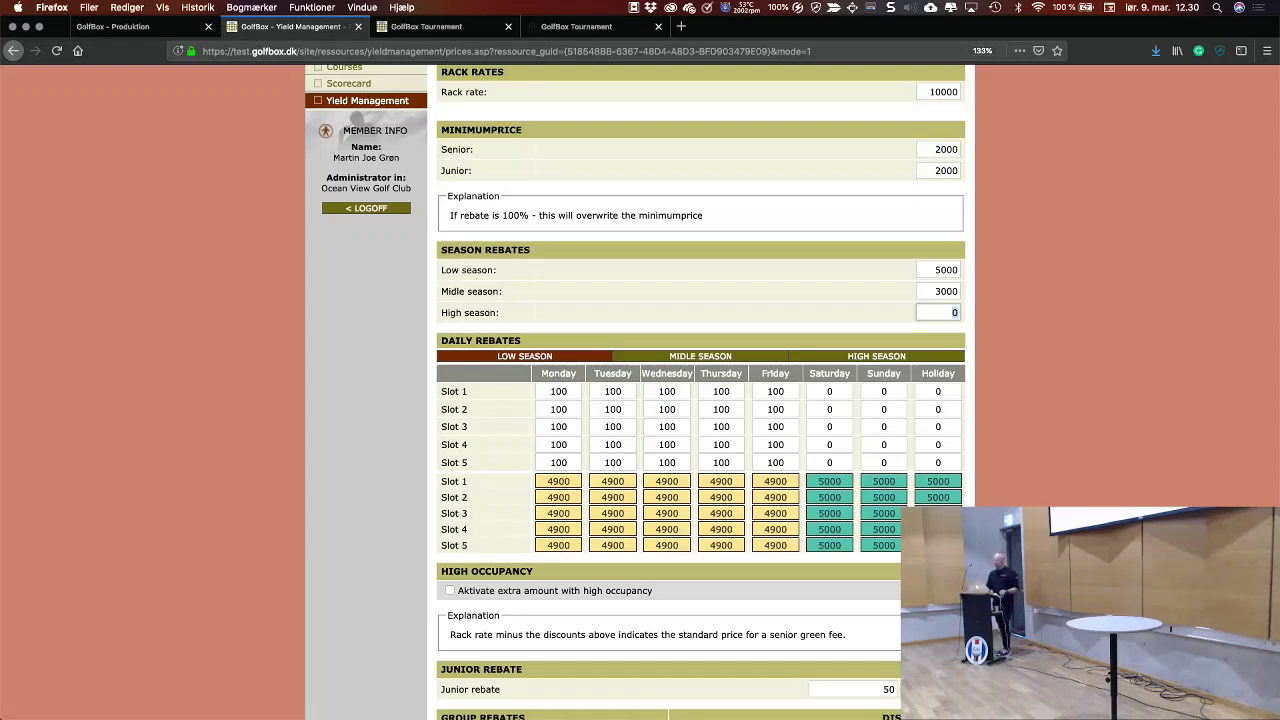
{"action": "scroll", "coordinate": [676, 477], "scroll_direction": "down", "scroll_amount": 2}
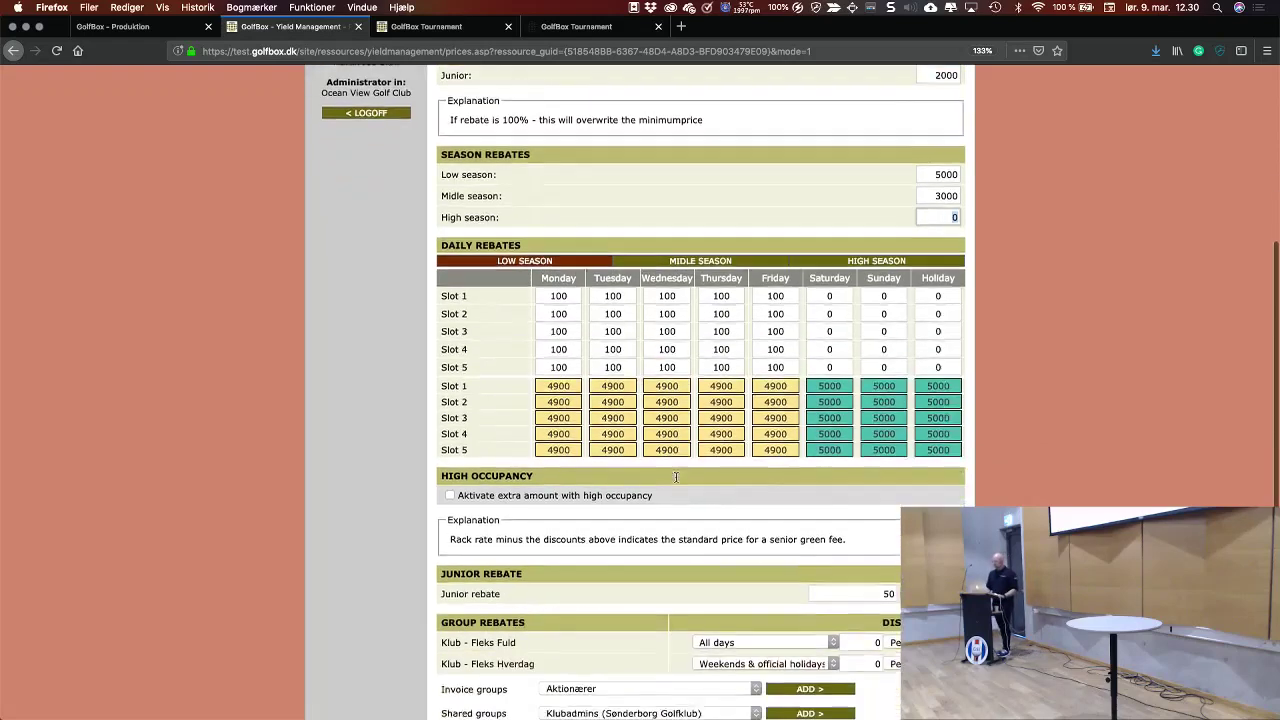
{"action": "scroll", "coordinate": [676, 477], "scroll_direction": "down", "scroll_amount": 1}
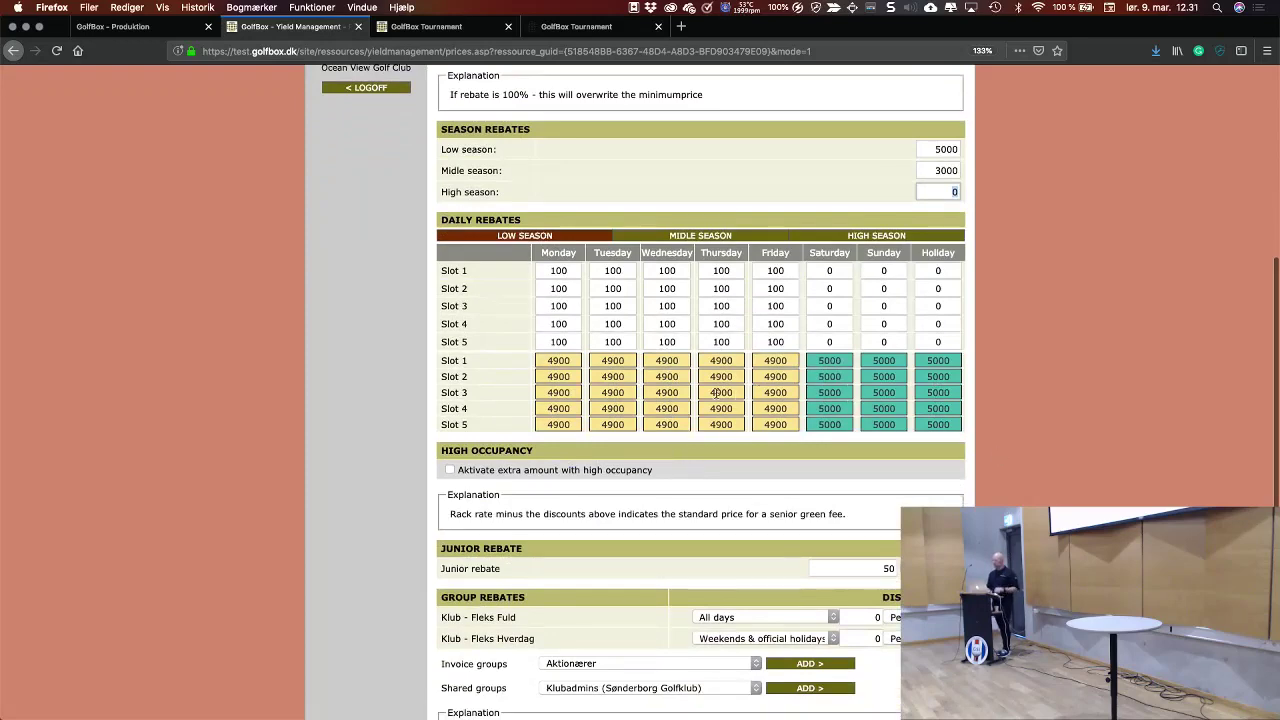
{"action": "scroll", "coordinate": [716, 392], "scroll_direction": "down", "scroll_amount": 1}
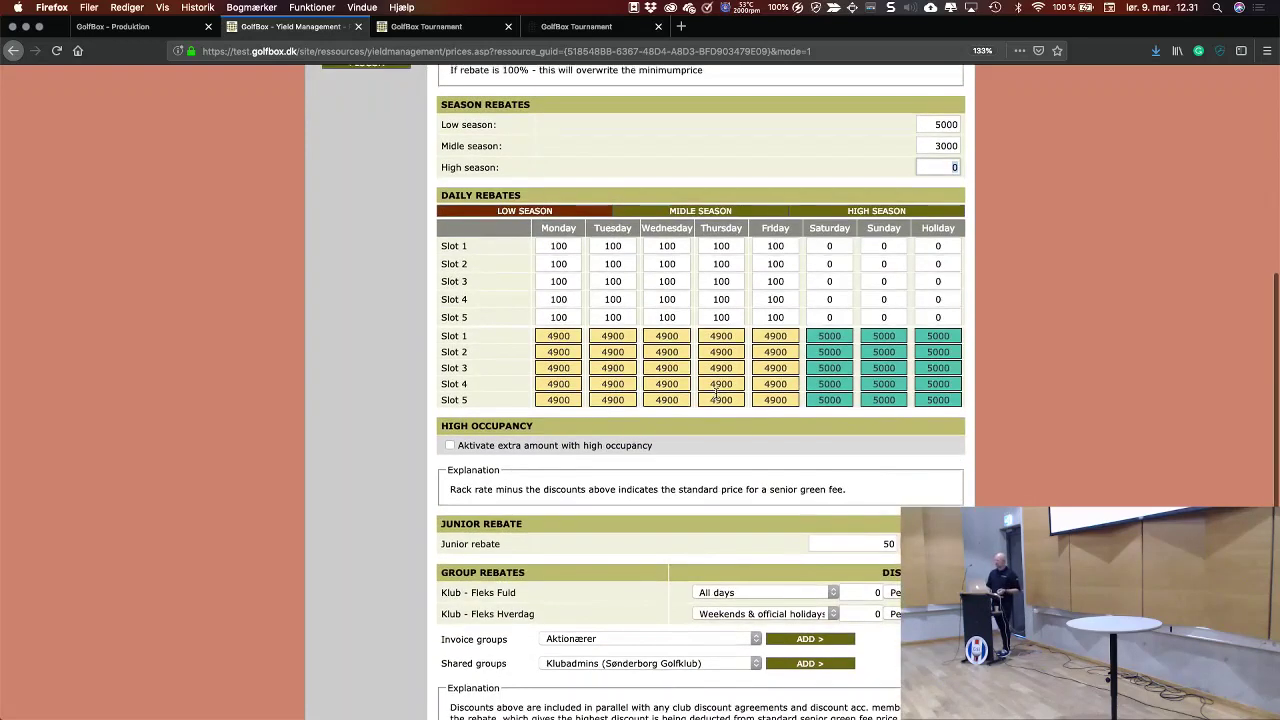
{"action": "left_click", "coordinate": [555, 245]}
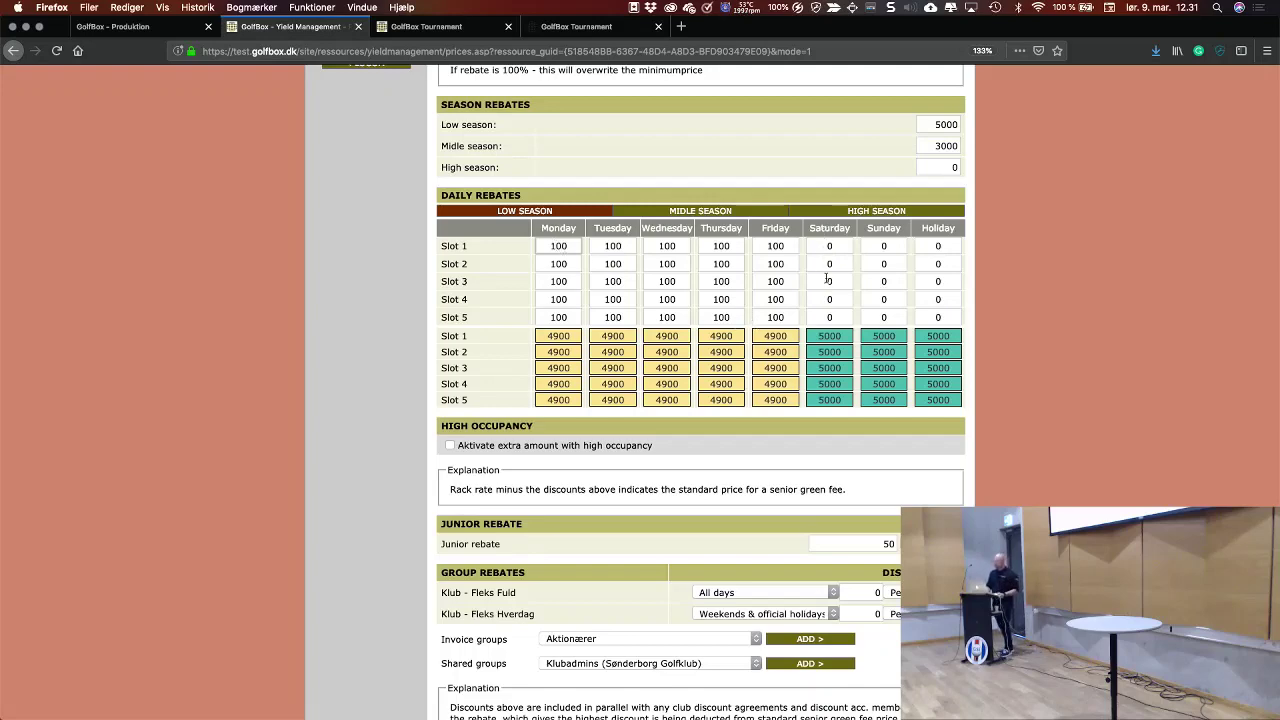
{"action": "scroll", "coordinate": [838, 240], "scroll_direction": "up", "scroll_amount": 2}
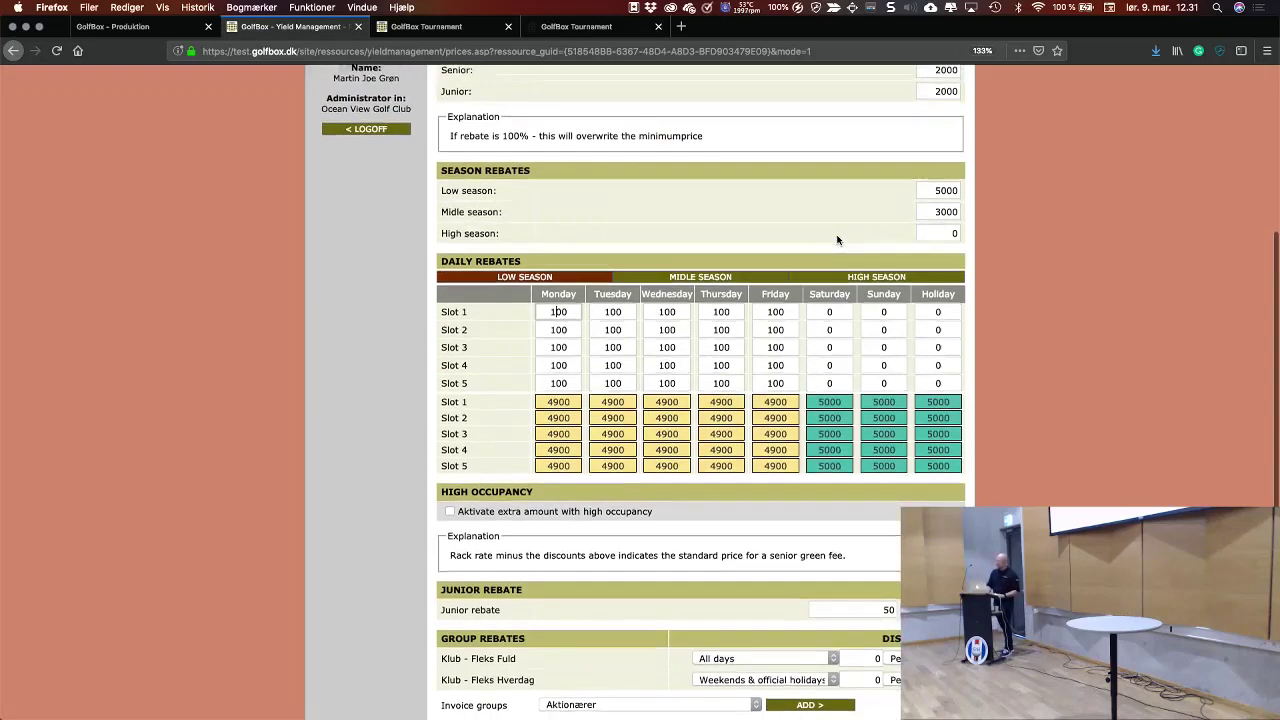
- Give Saturday slots 4 and 5 a daily rebate of 3000 each
{"action": "left_click", "coordinate": [828, 365]}
{"action": "key", "text": "BackSpace"}
{"action": "type", "text": "3000"}
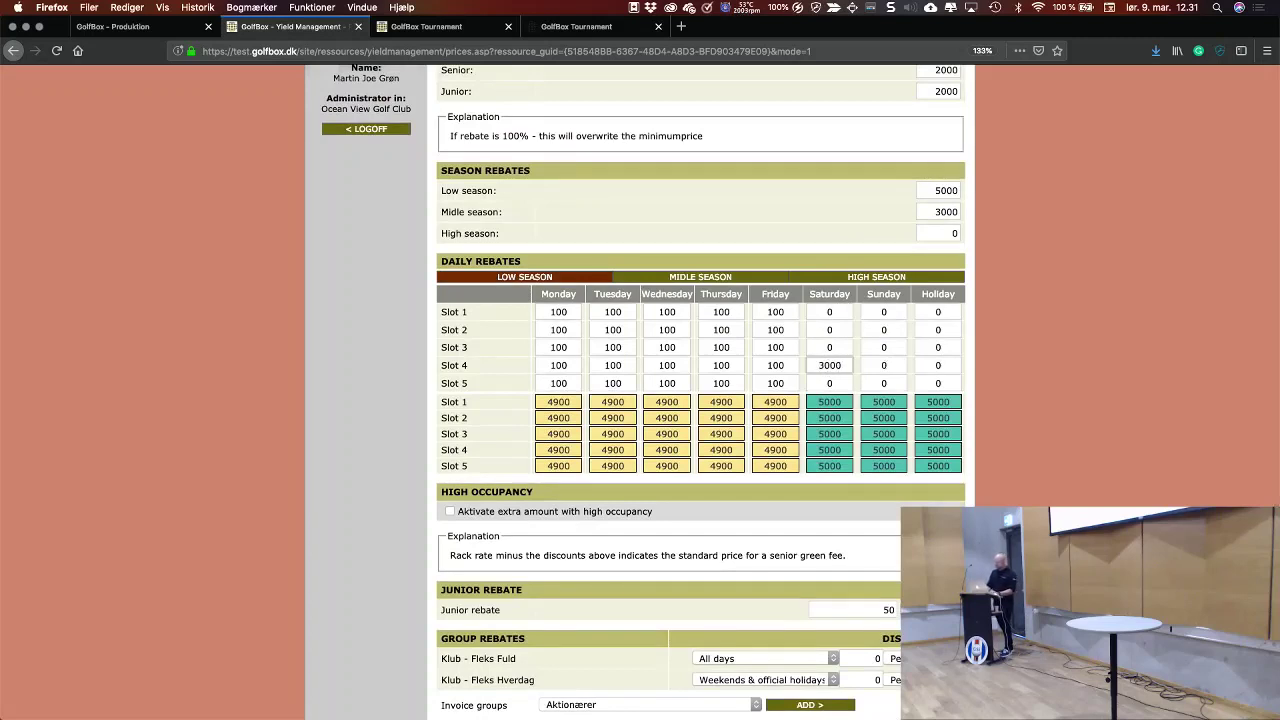
{"action": "key", "text": "Tab"}
{"action": "left_click", "coordinate": [842, 382]}
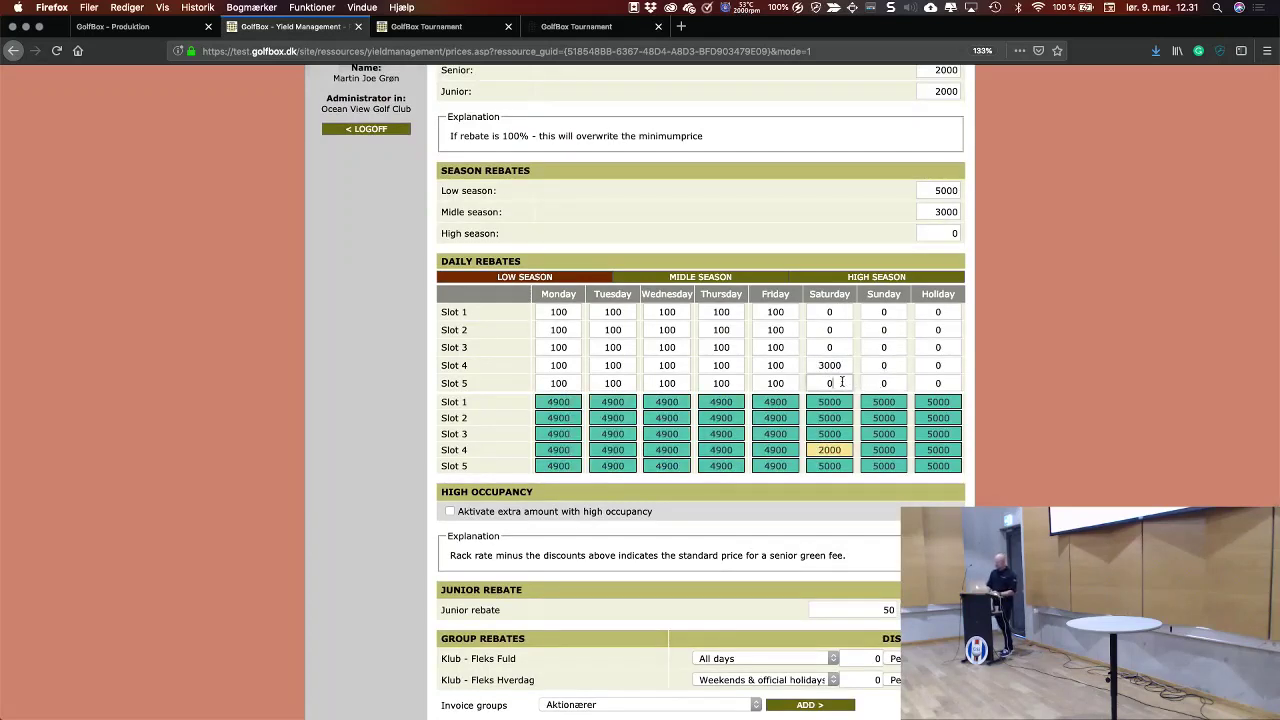
{"action": "key", "text": "BackSpace"}
{"action": "type", "text": "3000"}
{"action": "key", "text": "Tab"}
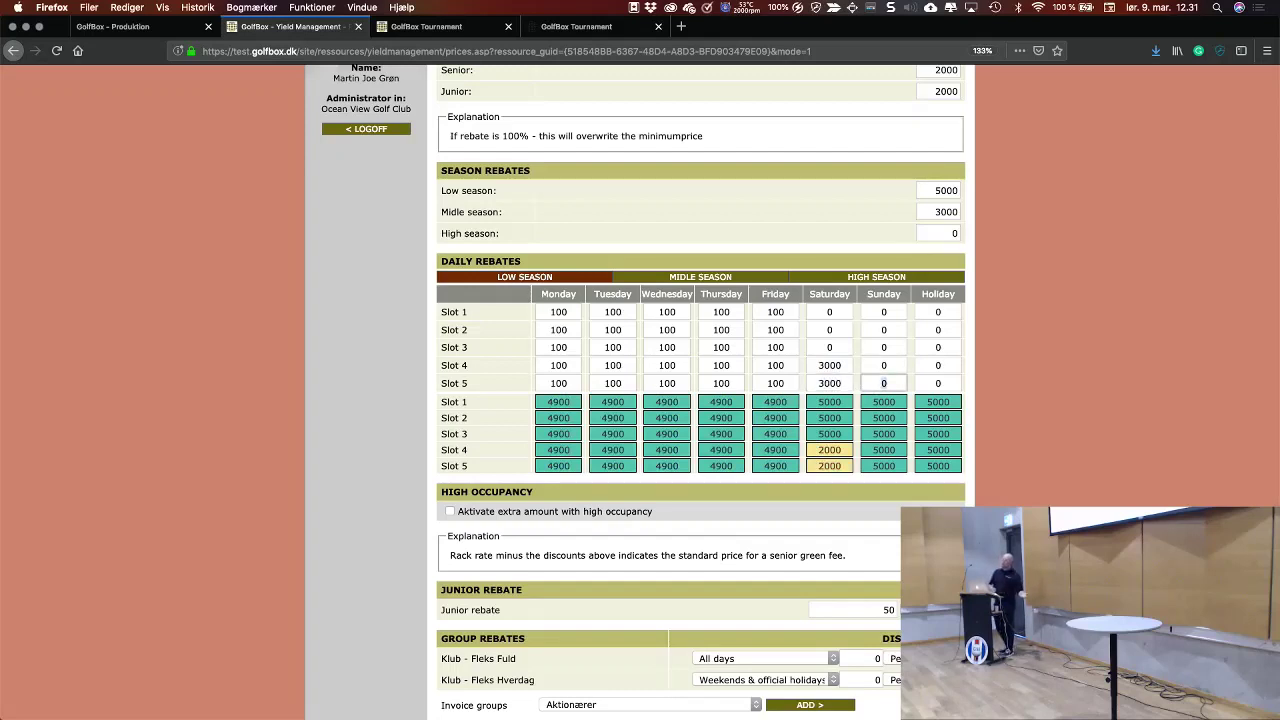
{"action": "key", "text": "shift+Left"}
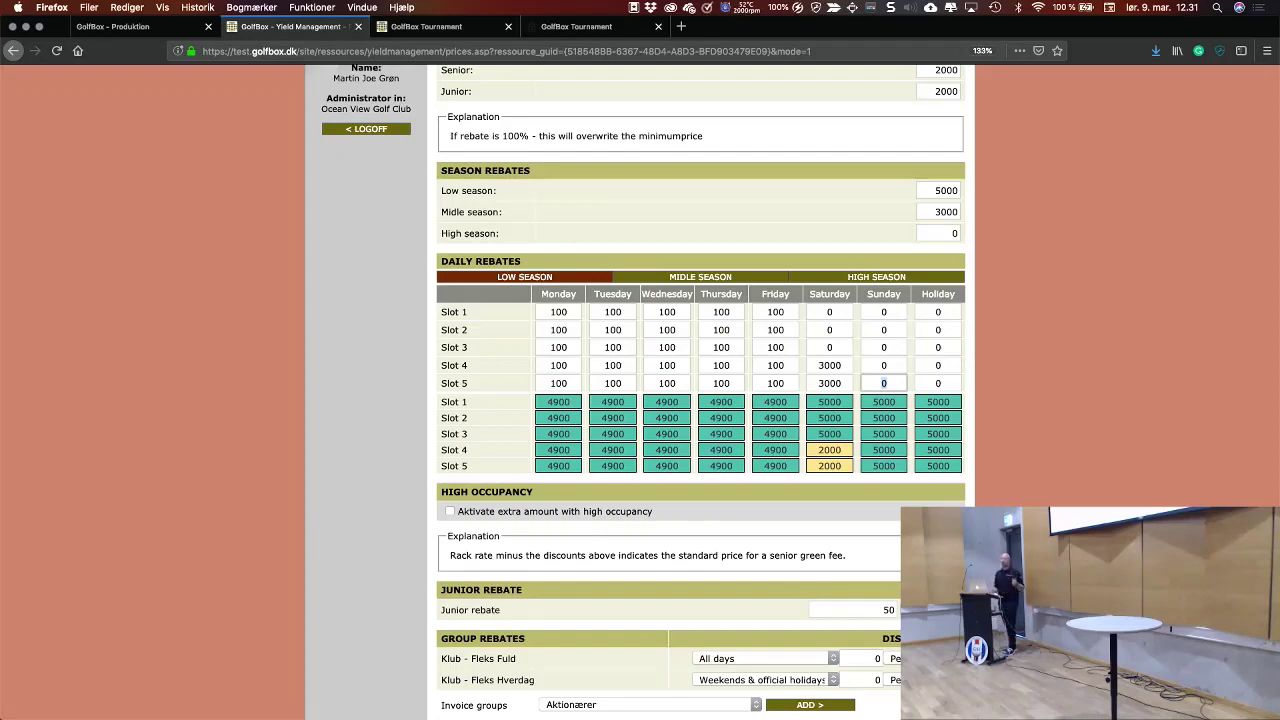
{"action": "scroll", "coordinate": [700, 390], "scroll_direction": "down", "scroll_amount": 4}
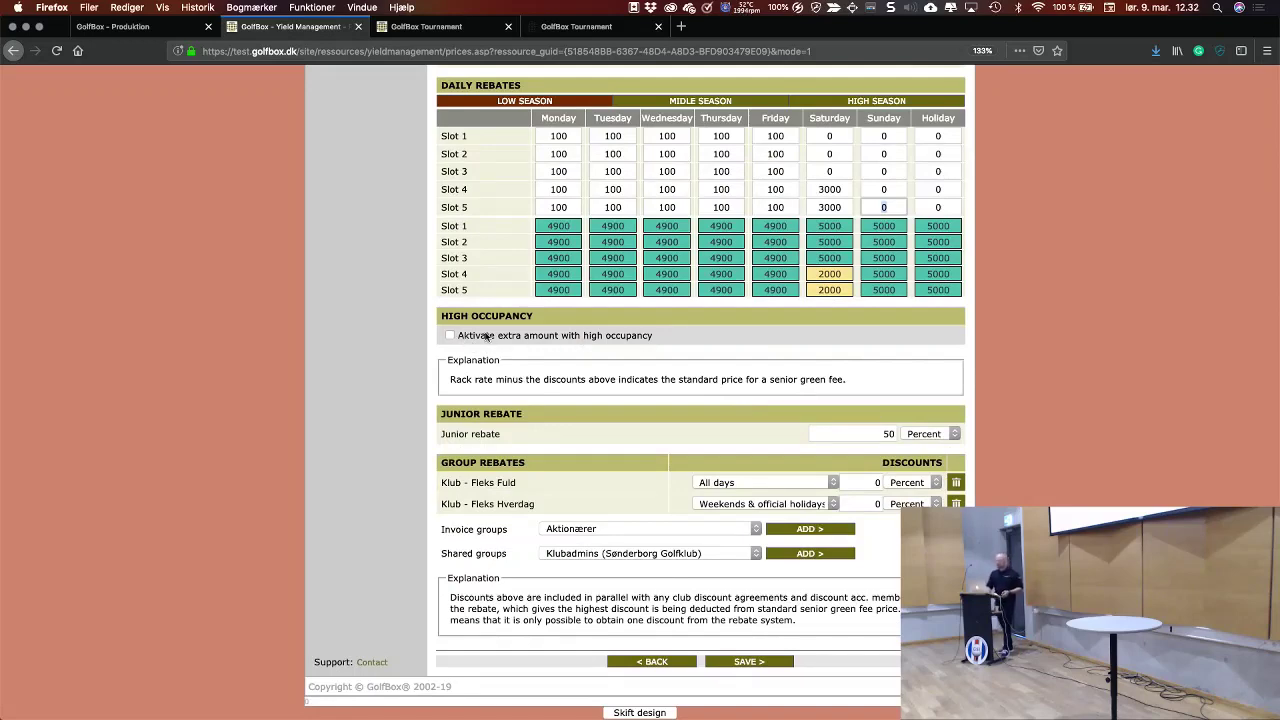
- Activate the high-occupancy extra amount: 3 tee times after and before, under 4 spaces, plus 50
{"action": "left_click", "coordinate": [451, 337]}
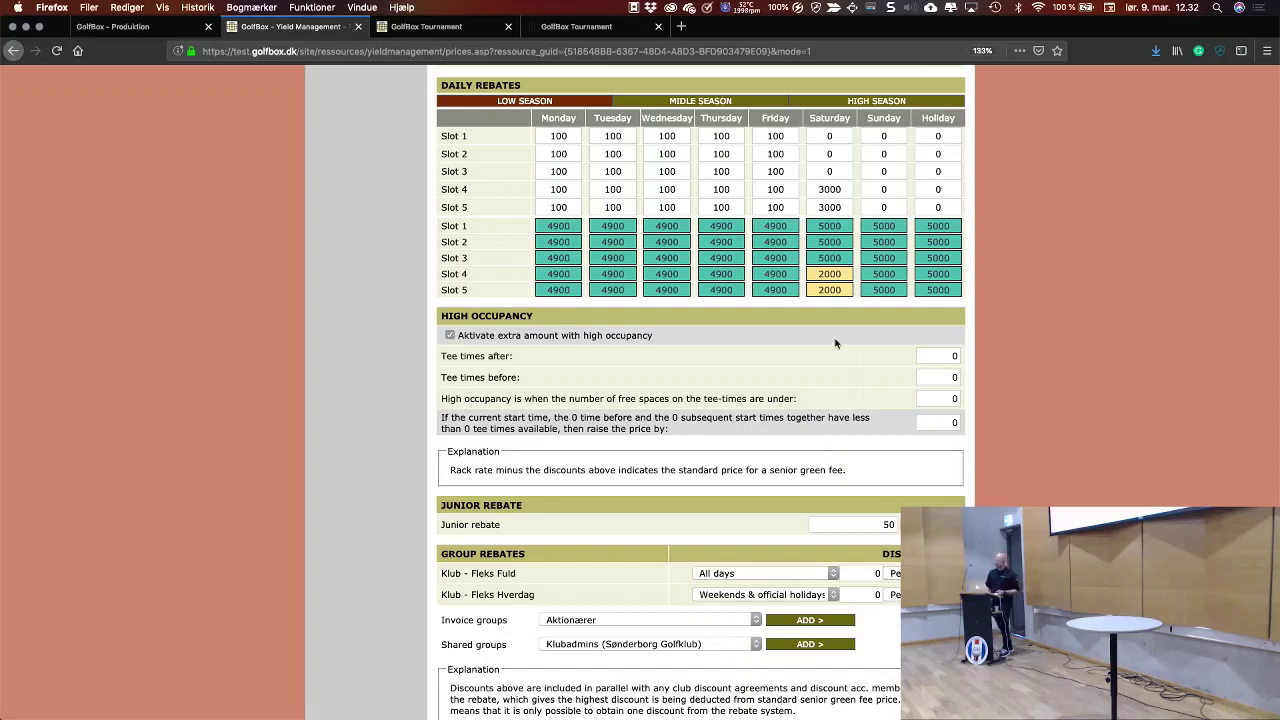
{"action": "left_click", "coordinate": [950, 356]}
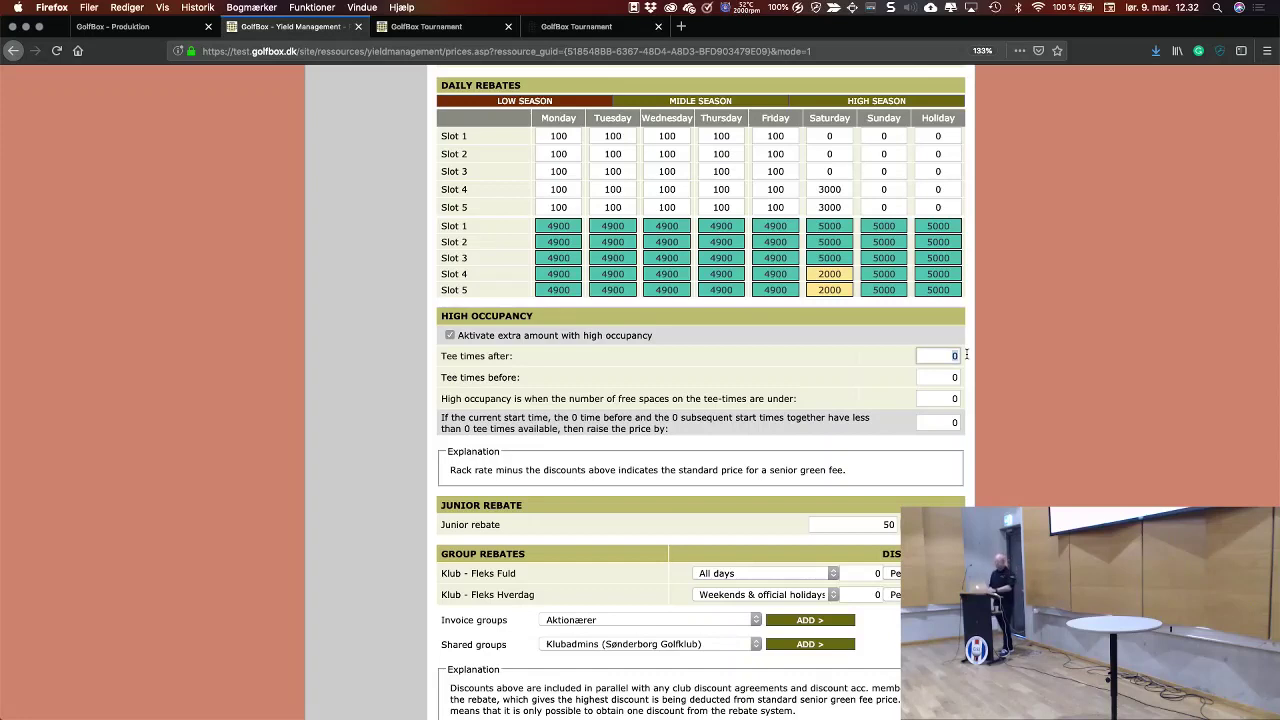
{"action": "type", "text": "3"}
{"action": "left_click", "coordinate": [937, 377]}
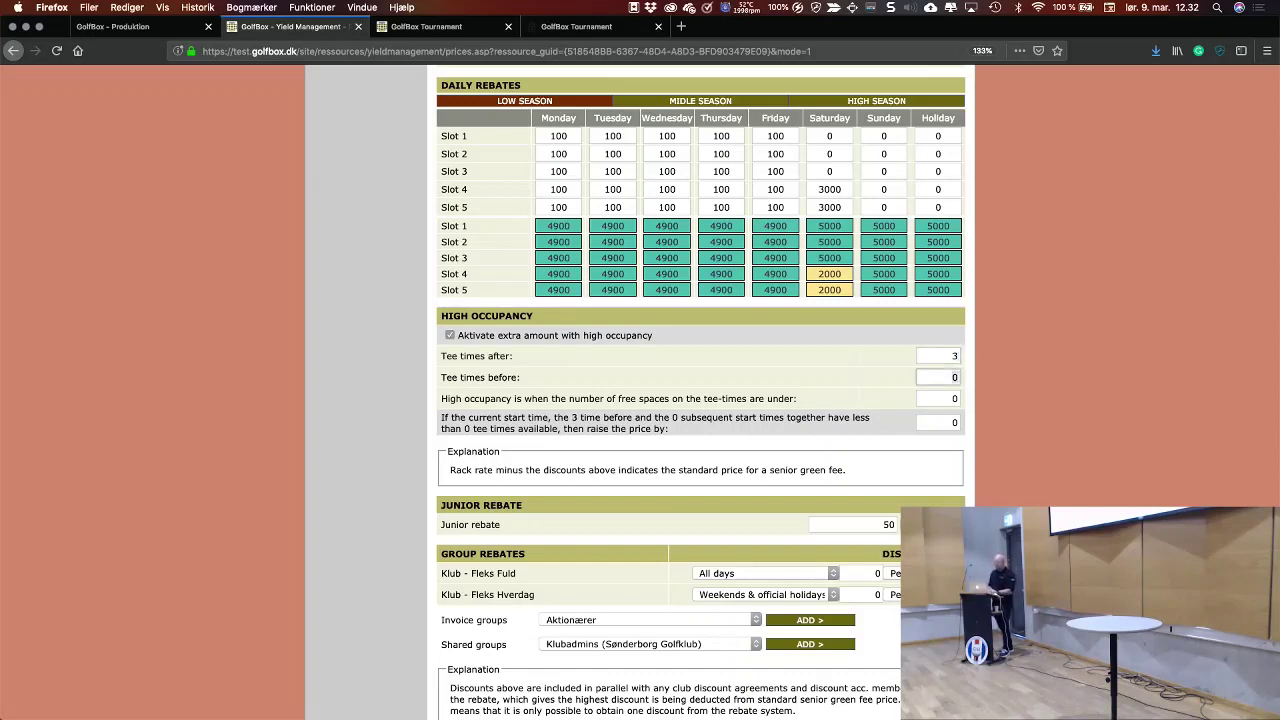
{"action": "type", "text": "3"}
{"action": "key", "text": "Tab"}
{"action": "key", "text": "Tab"}
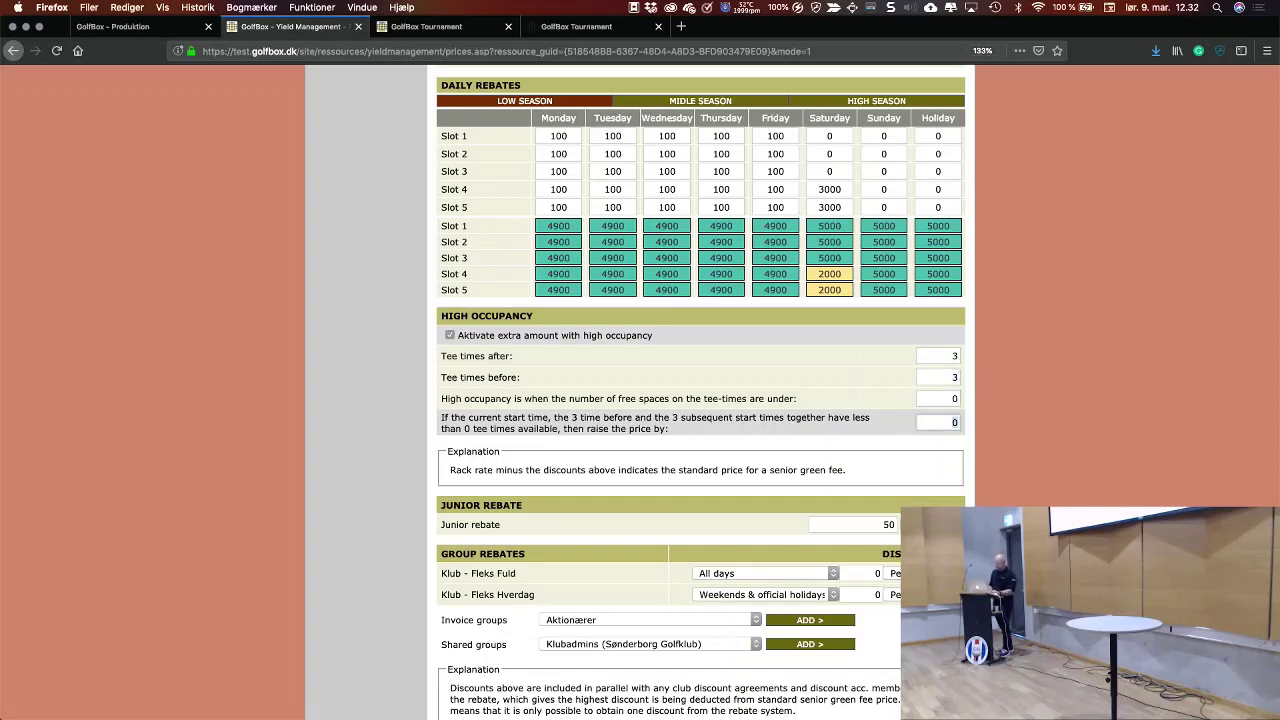
{"action": "left_click", "coordinate": [937, 398]}
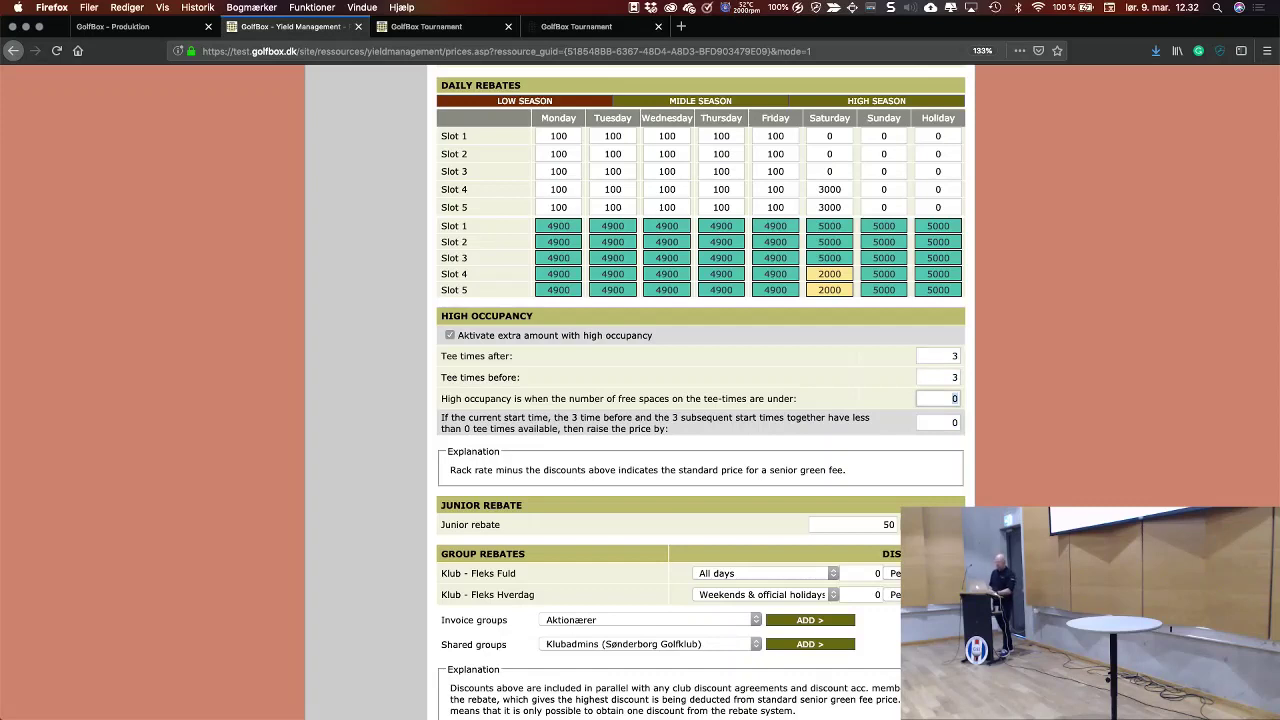
{"action": "type", "text": "4"}
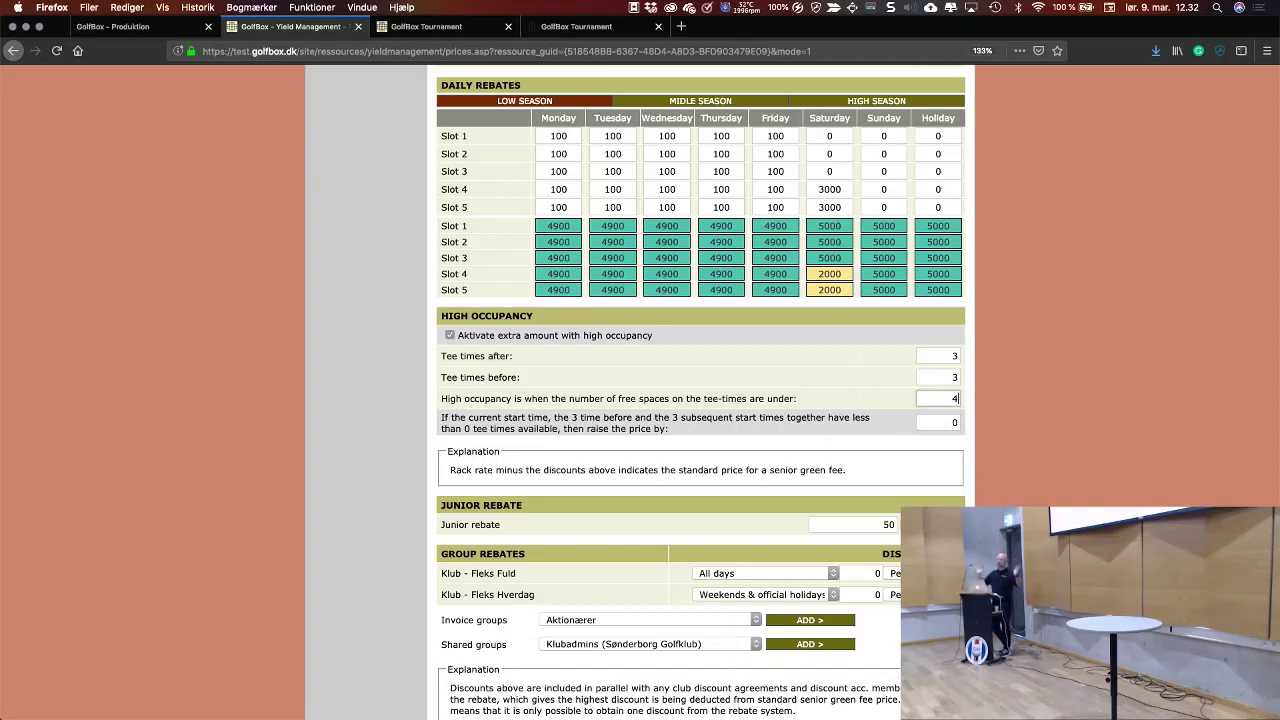
{"action": "left_click", "coordinate": [938, 422]}
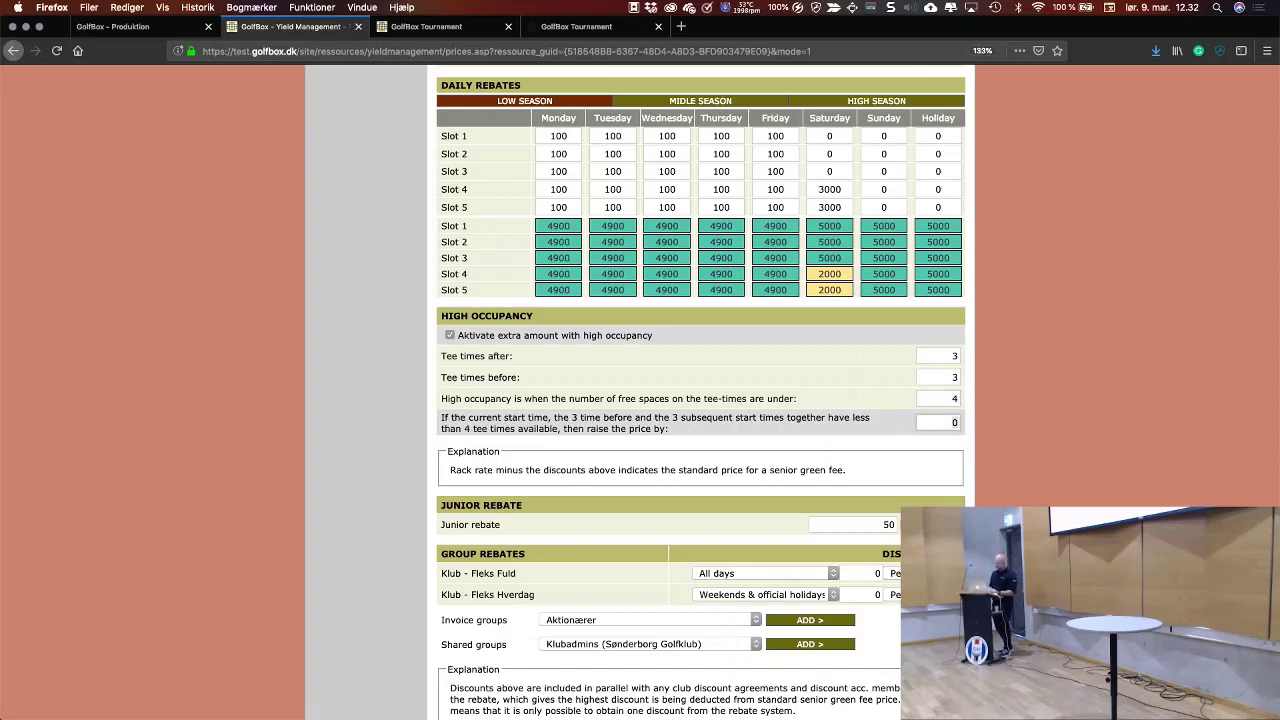
{"action": "type", "text": "50"}
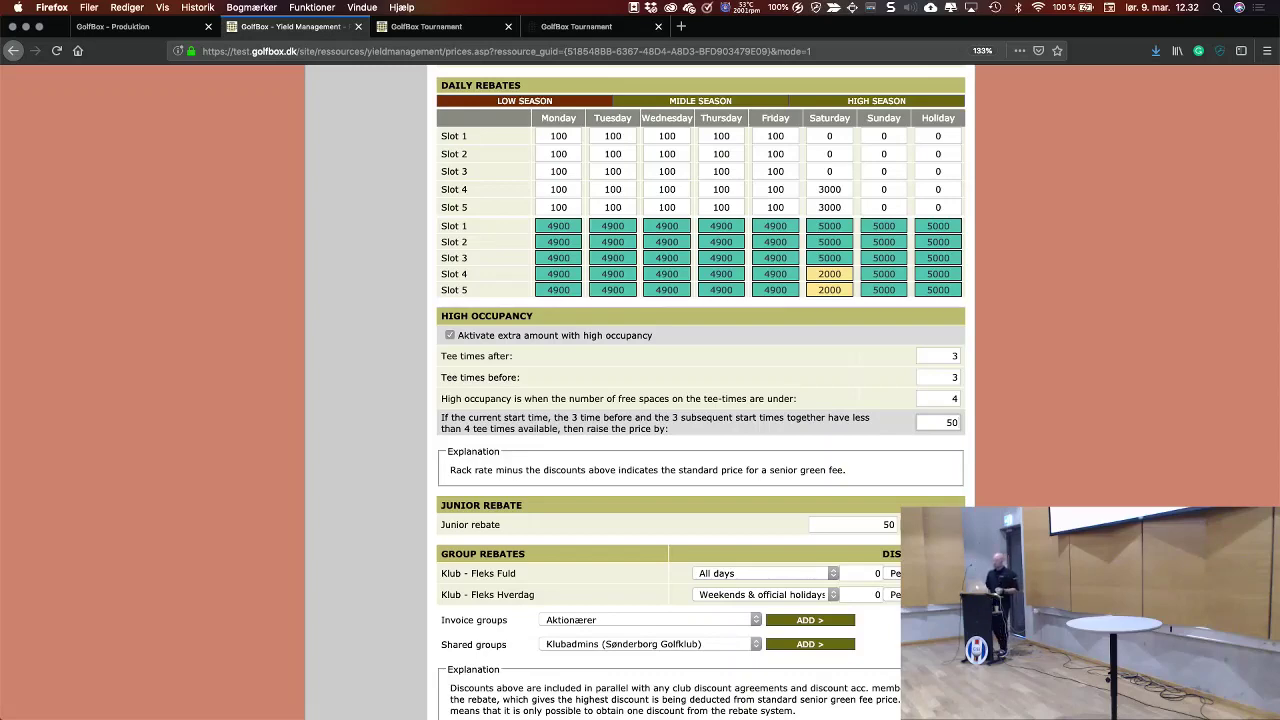
{"action": "scroll", "coordinate": [957, 331], "scroll_direction": "down", "scroll_amount": 2}
{"action": "left_click", "coordinate": [957, 332]}
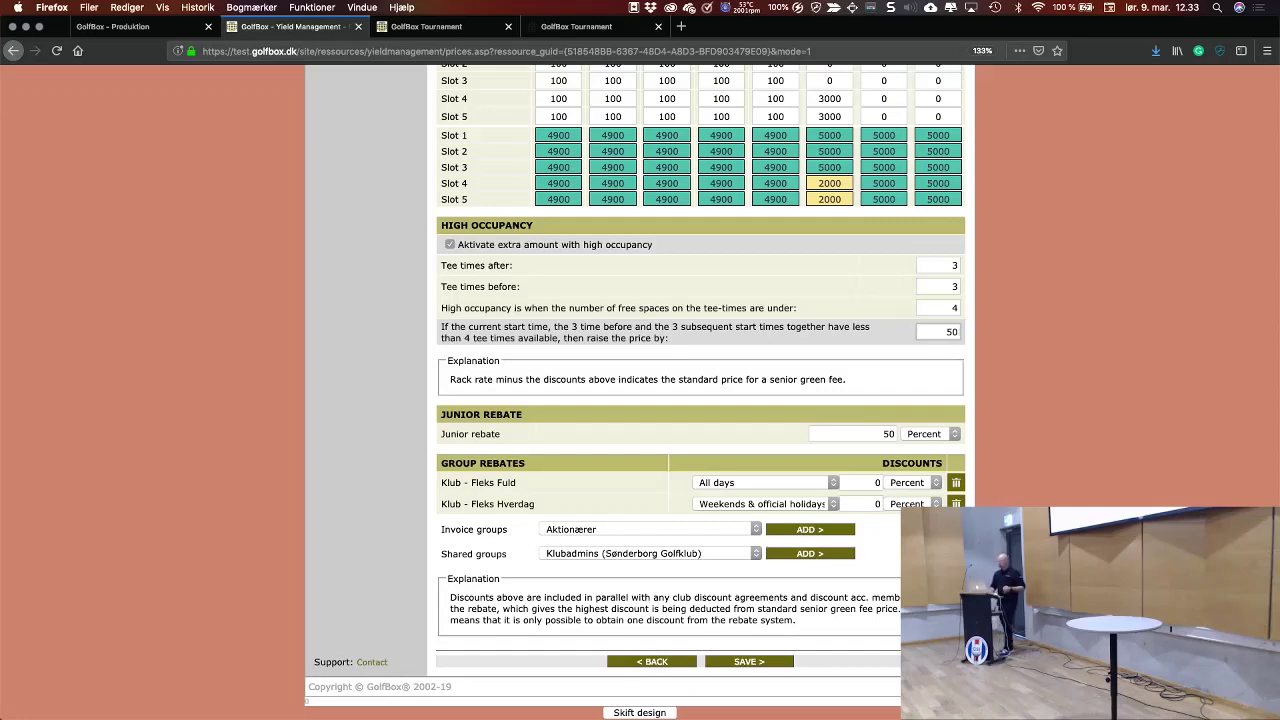
{"action": "scroll", "coordinate": [640, 400], "scroll_direction": "down", "scroll_amount": 1}
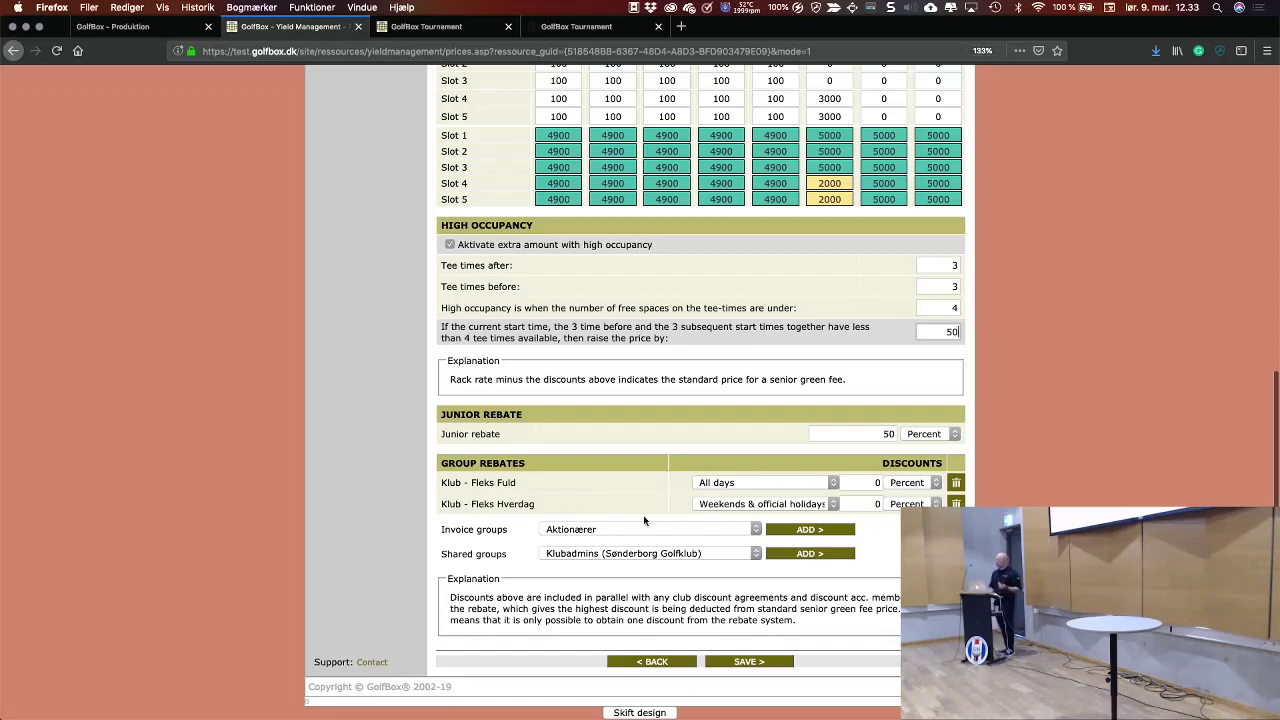
- Add a group rebate row for the Klub - Fleks Hverdag invoice group
{"action": "left_click", "coordinate": [770, 504]}
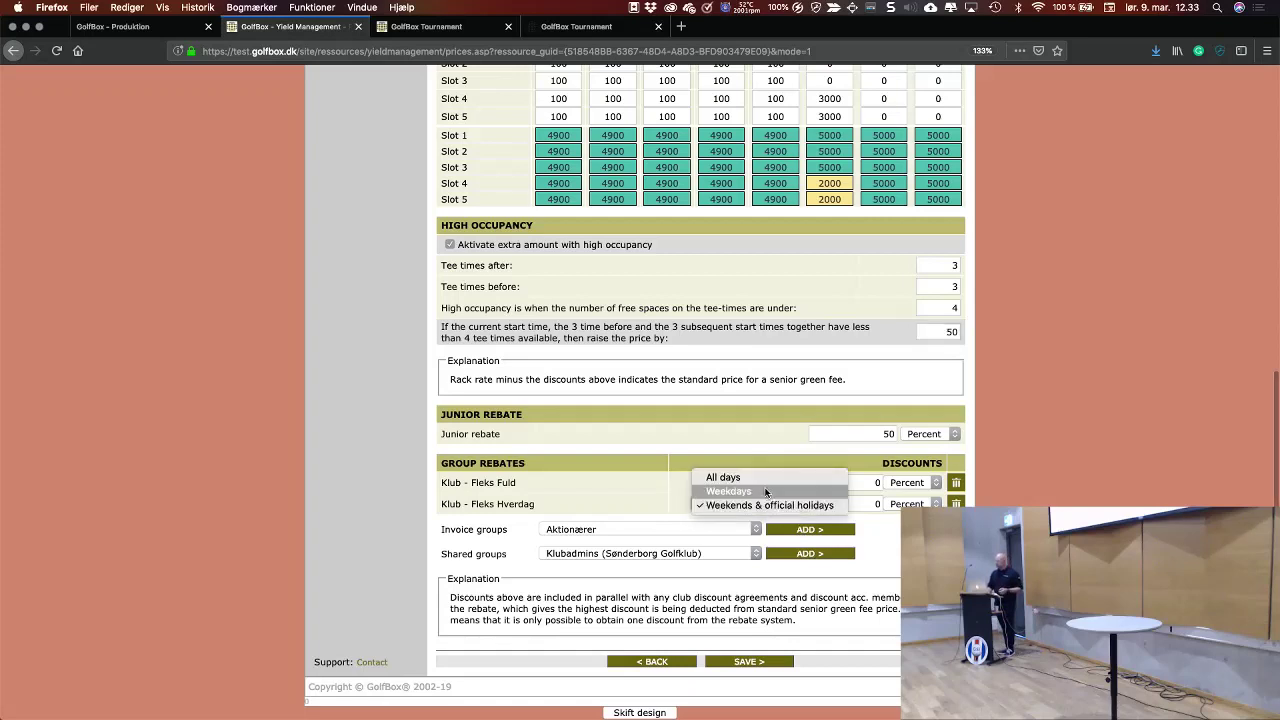
{"action": "left_click", "coordinate": [679, 510]}
{"action": "left_click", "coordinate": [698, 532]}
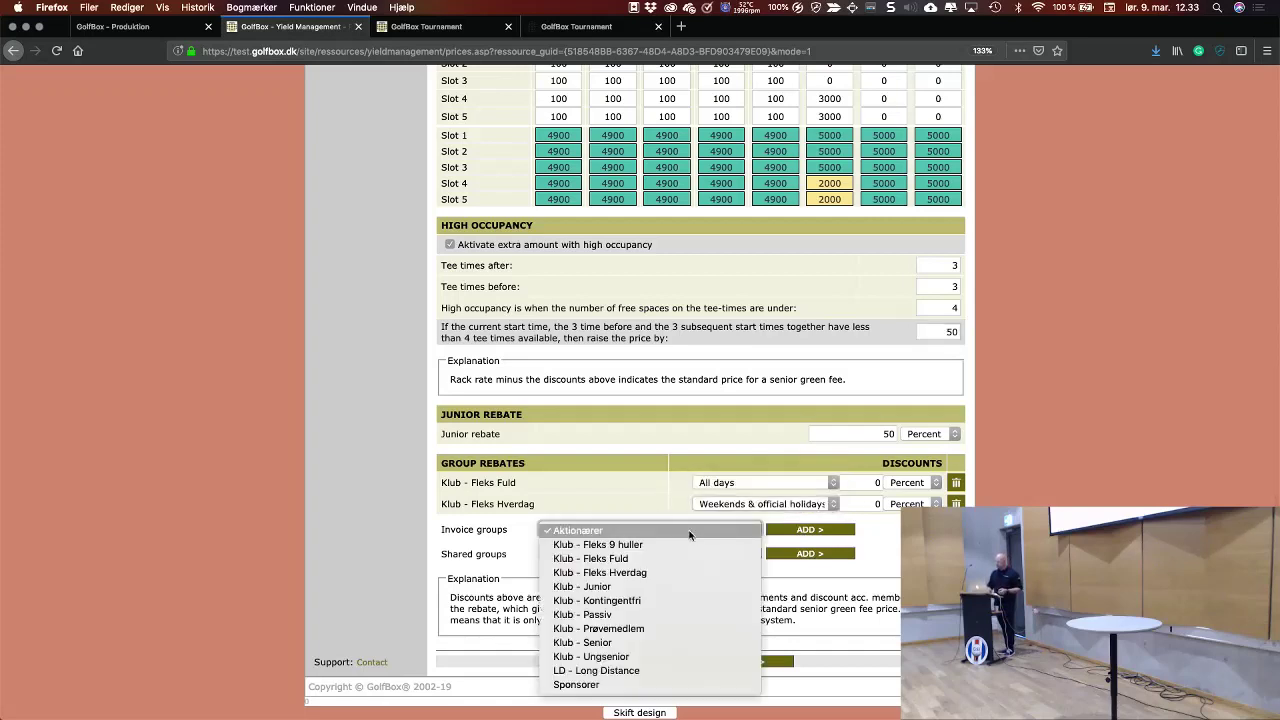
{"action": "left_click", "coordinate": [600, 573]}
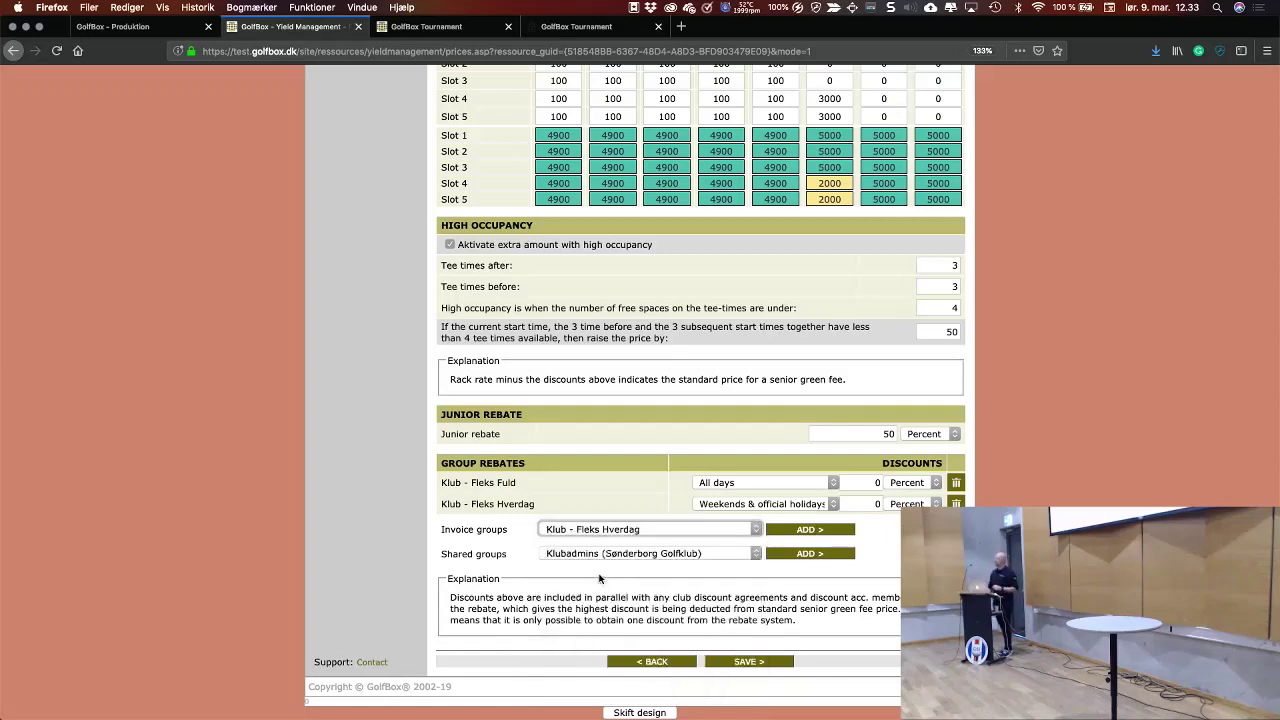
{"action": "left_click", "coordinate": [831, 530]}
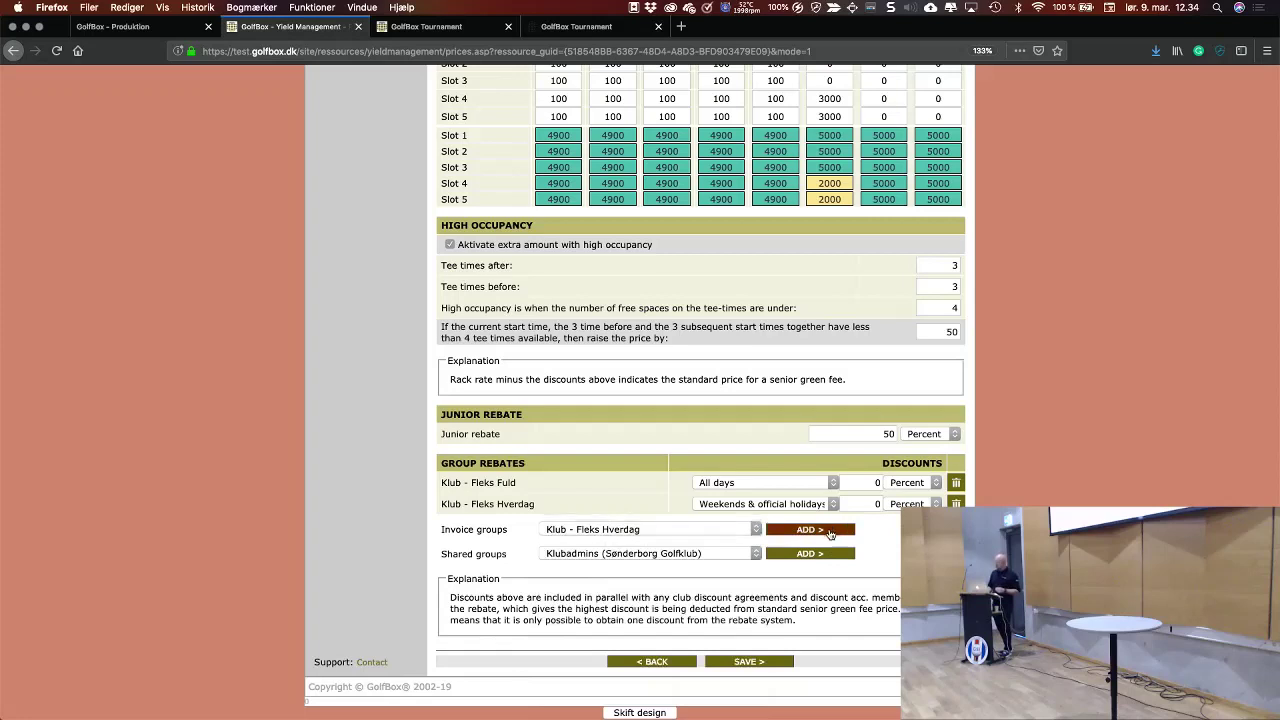
- Set the new rebate to 0 Percent on Weekends & official holidays
{"action": "left_click", "coordinate": [738, 525]}
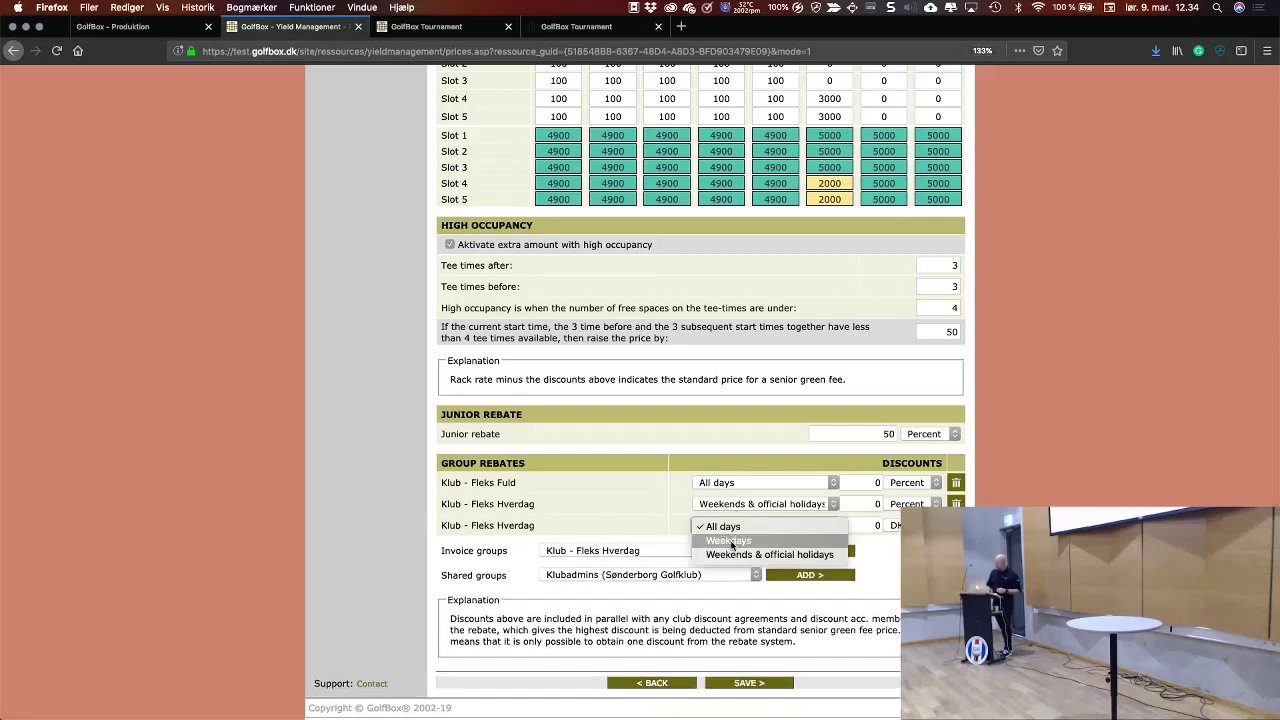
{"action": "left_click", "coordinate": [735, 541]}
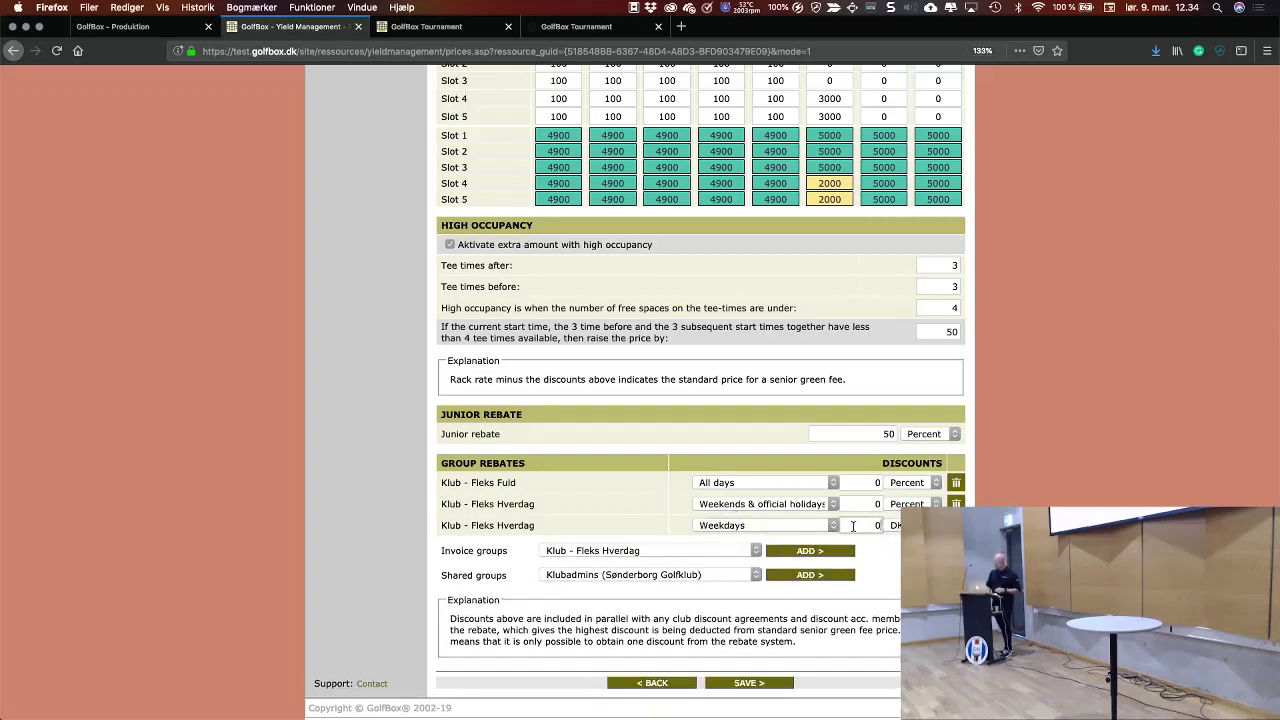
{"action": "left_click", "coordinate": [853, 525]}
{"action": "type", "text": "1"}
{"action": "key", "text": "BackSpace"}
{"action": "type", "text": "0"}
{"action": "left_click", "coordinate": [905, 525]}
{"action": "left_click", "coordinate": [910, 541]}
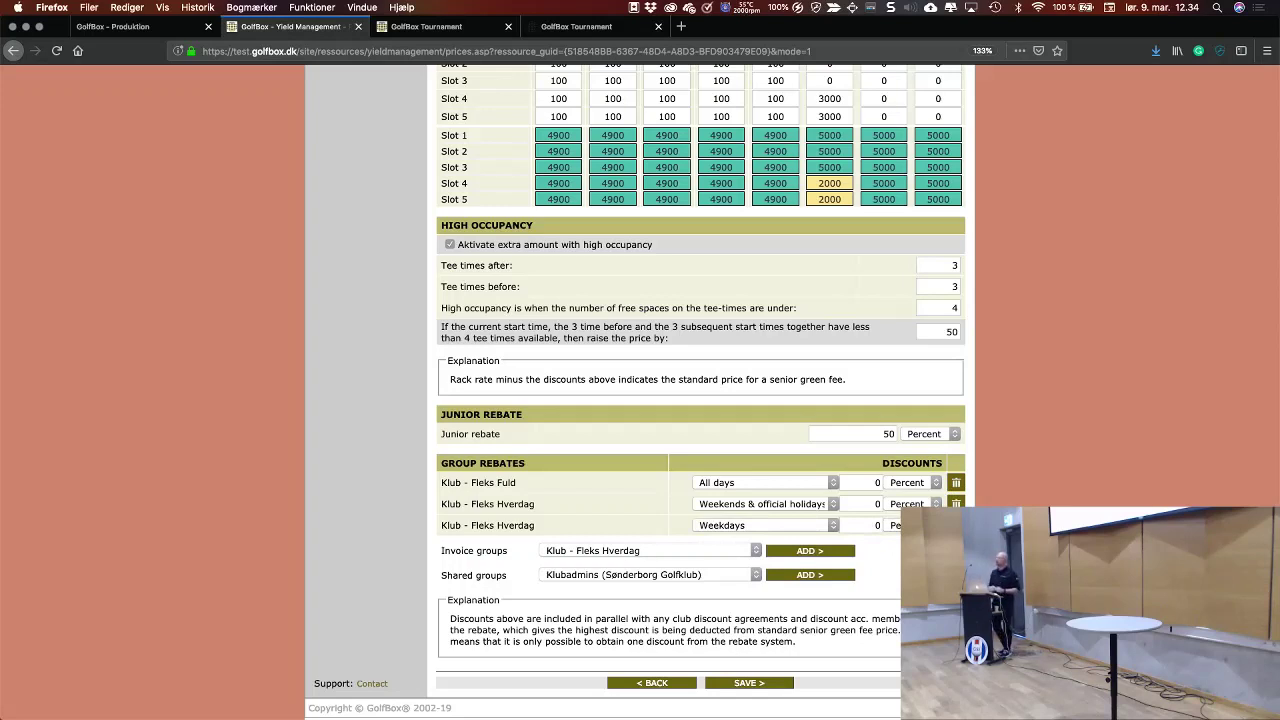
{"action": "left_click", "coordinate": [801, 524]}
{"action": "left_click", "coordinate": [796, 541]}
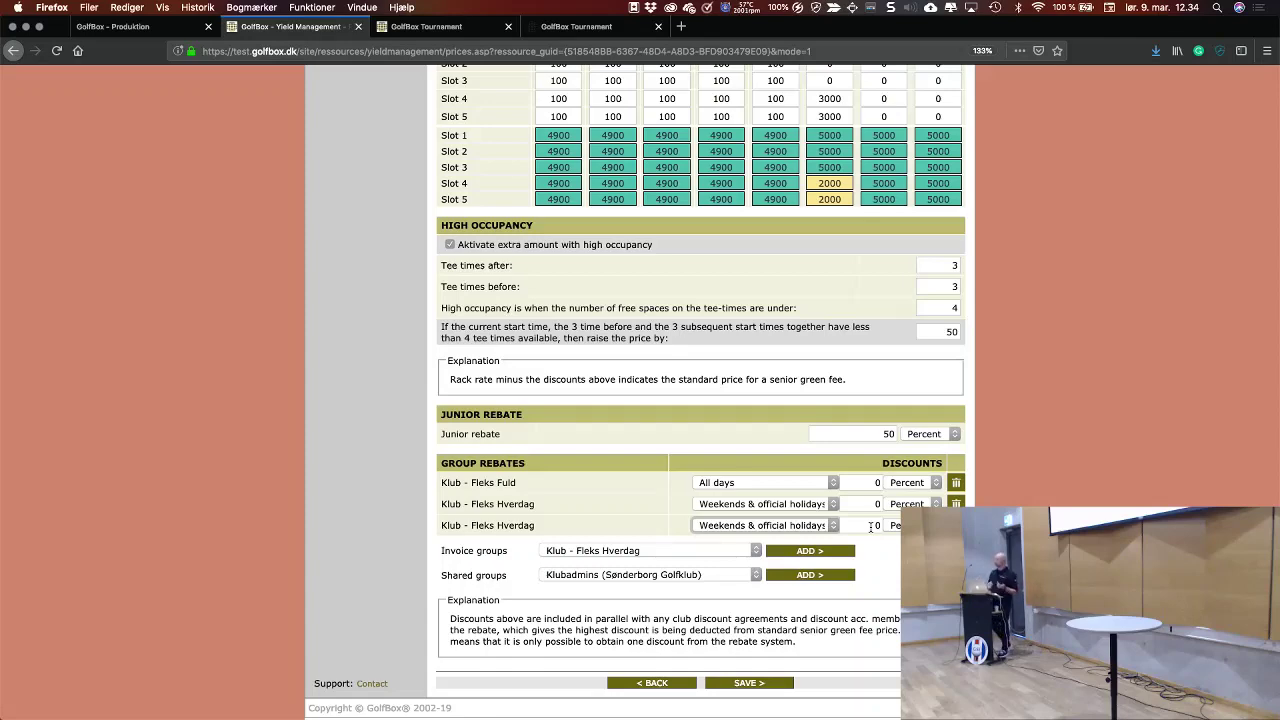
{"action": "scroll", "coordinate": [871, 526], "scroll_direction": "down", "scroll_amount": 1}
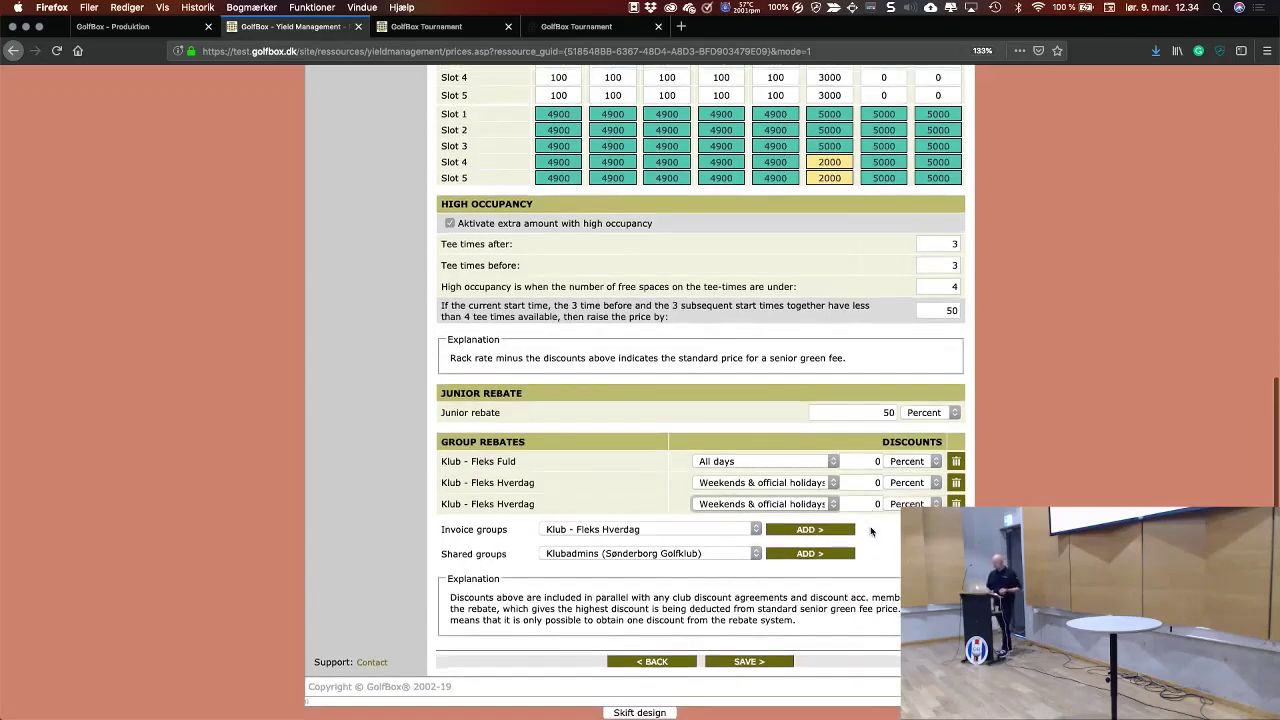
{"action": "scroll", "coordinate": [871, 531], "scroll_direction": "up", "scroll_amount": 15}
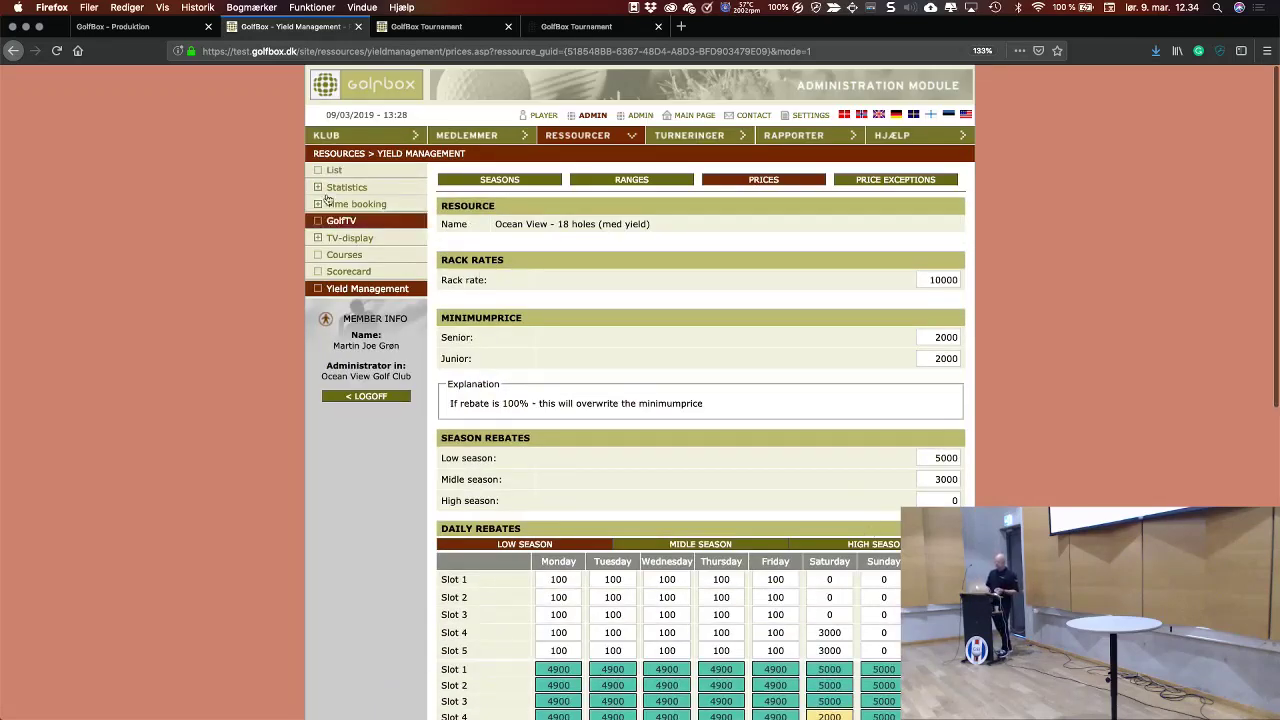
- Open the 16:12 tee-time booking from the resource's booking grid
{"action": "left_click", "coordinate": [584, 146]}
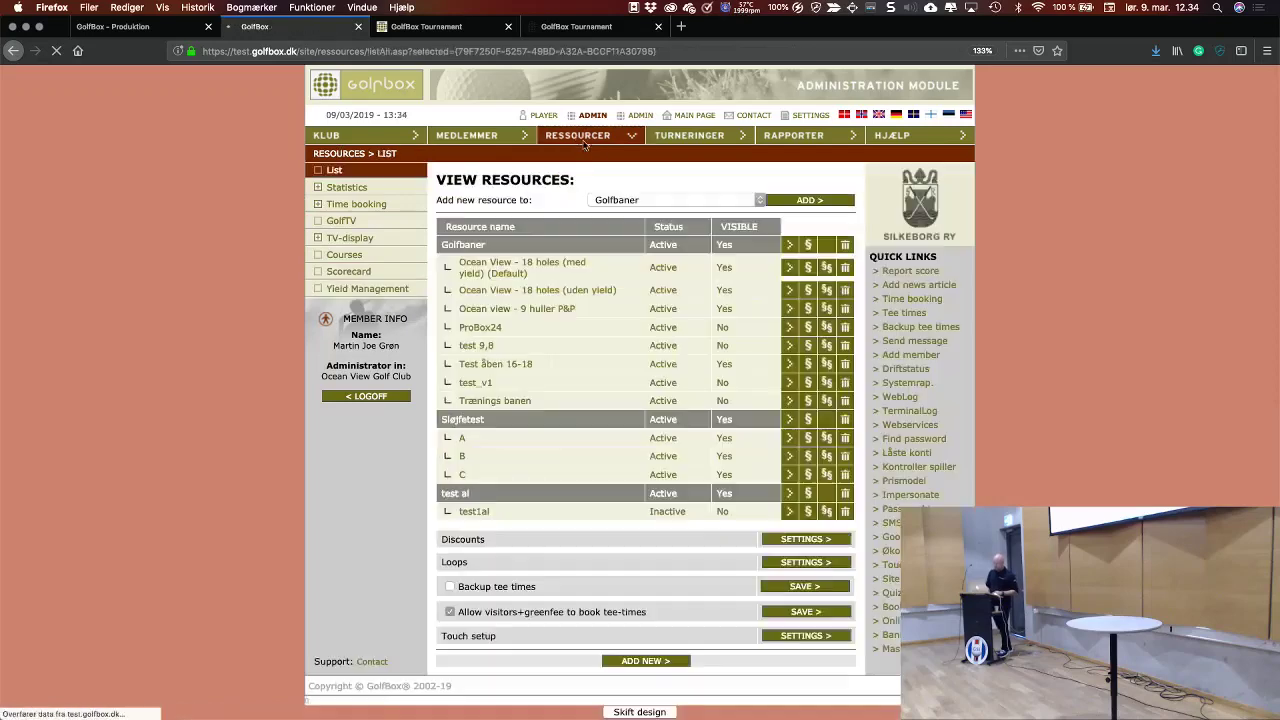
{"action": "left_click", "coordinate": [366, 205]}
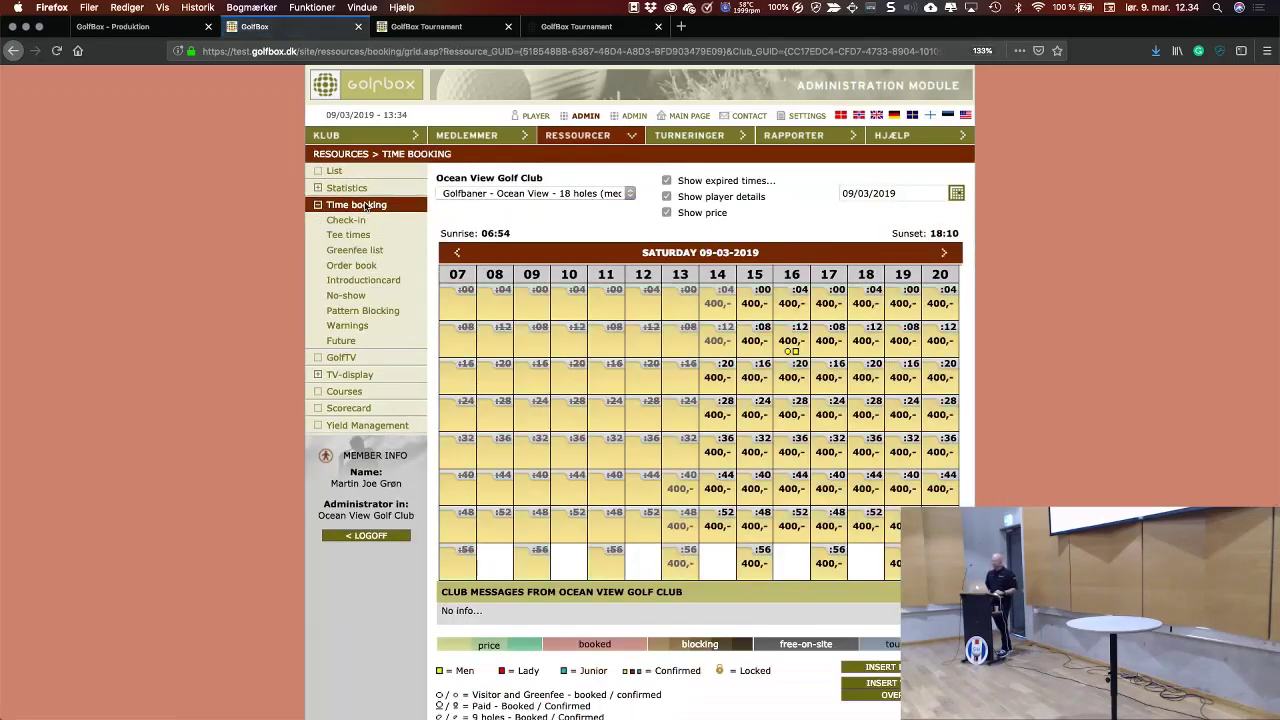
{"action": "left_click", "coordinate": [781, 340]}
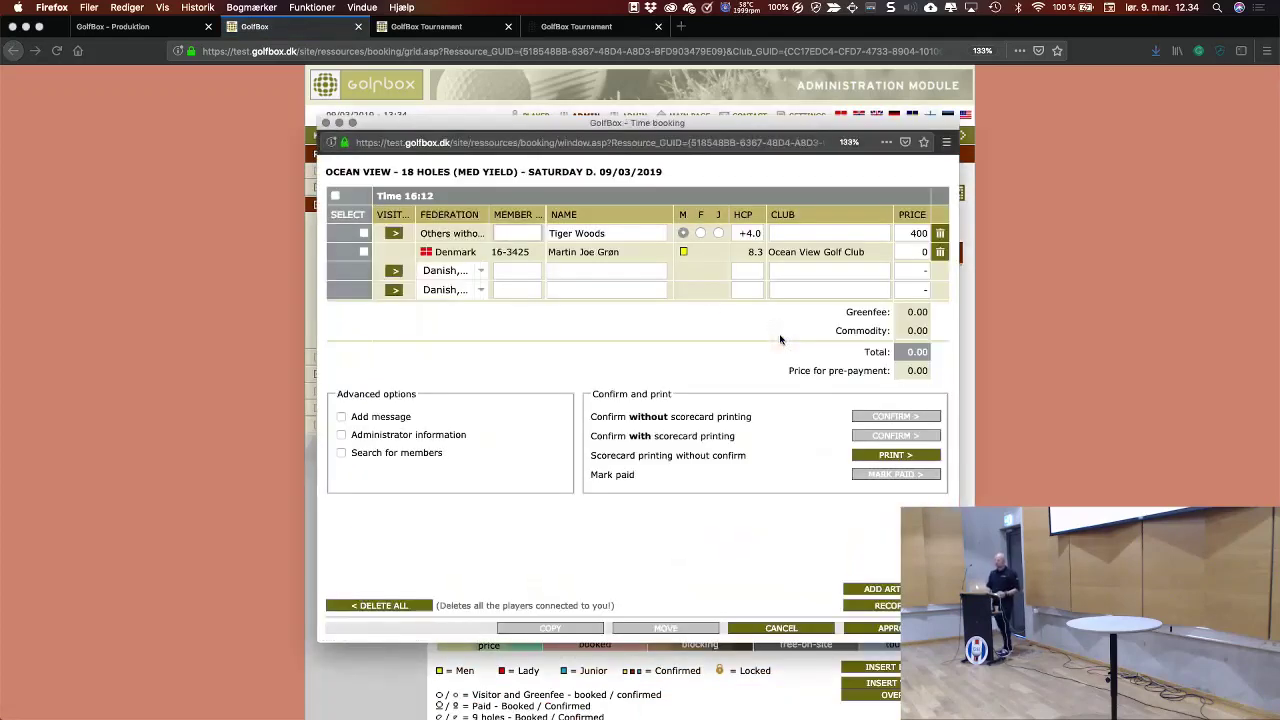
- Select both players, tick Add message, then cancel the booking without saving
{"action": "left_click", "coordinate": [335, 195]}
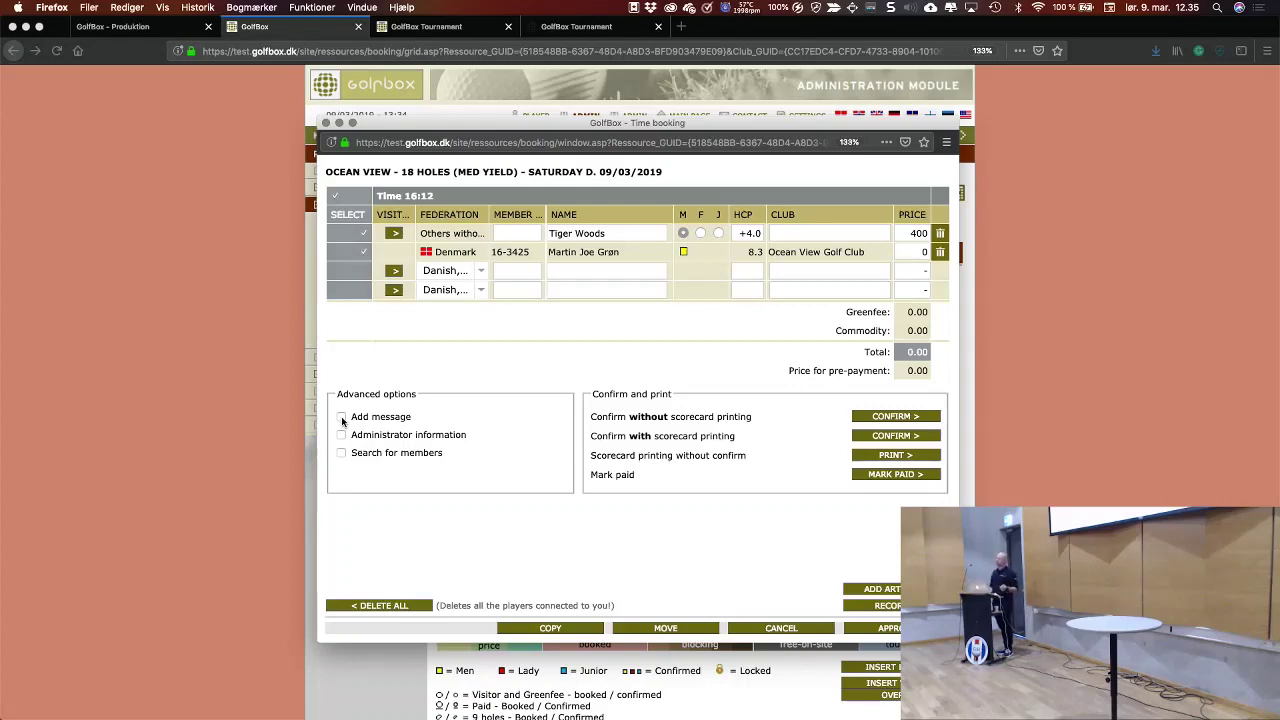
{"action": "left_click", "coordinate": [342, 418]}
{"action": "left_click", "coordinate": [381, 447]}
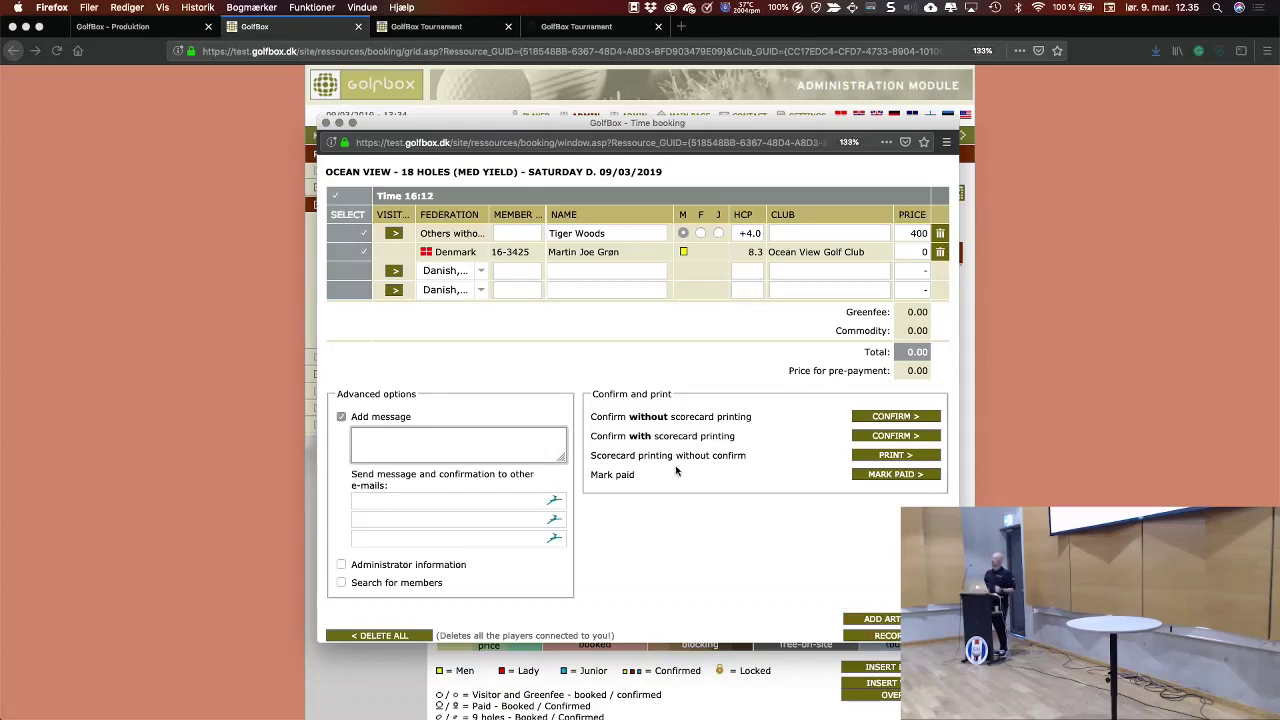
{"action": "scroll", "coordinate": [530, 376], "scroll_direction": "down", "scroll_amount": 1}
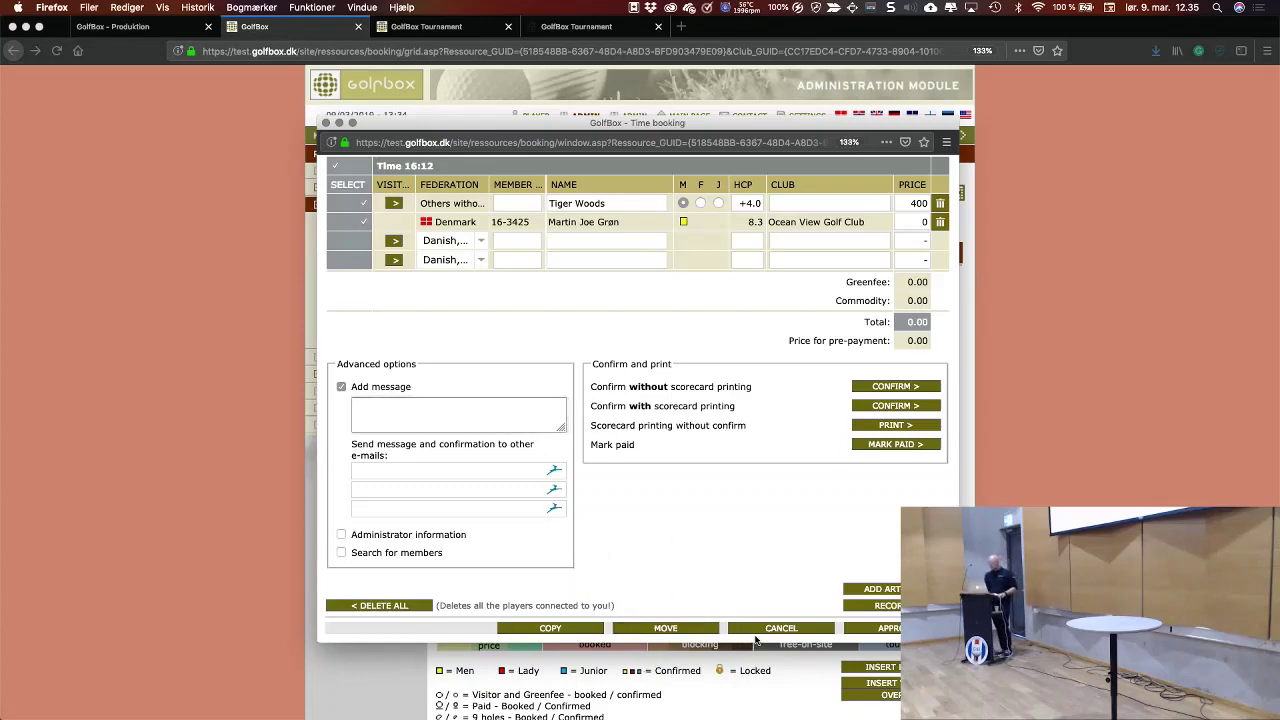
{"action": "left_click", "coordinate": [757, 634]}
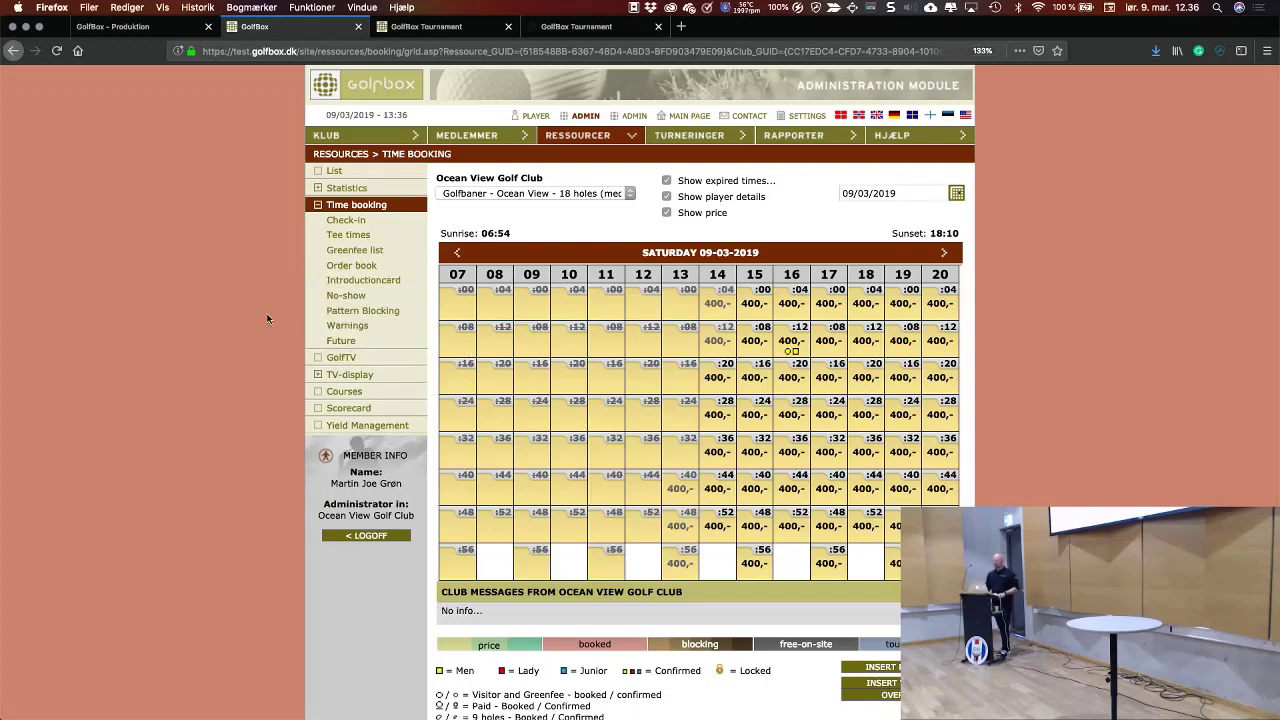
{"action": "left_click", "coordinate": [363, 311]}
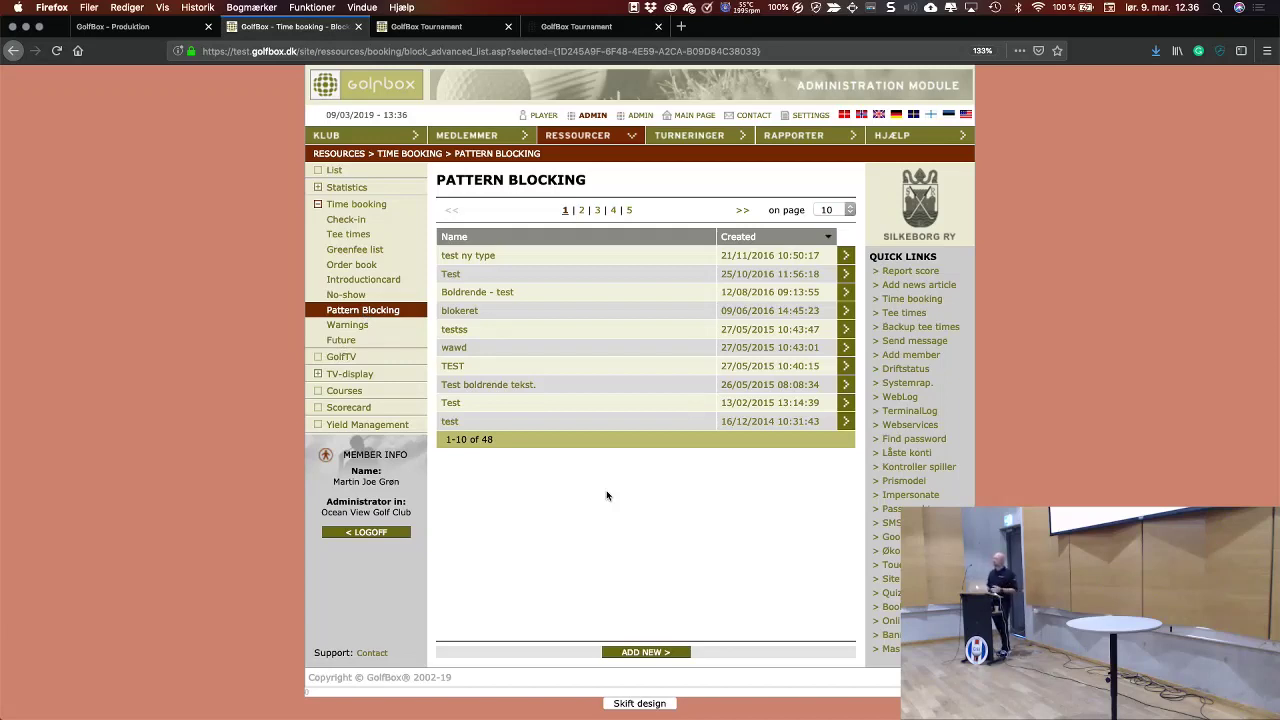
{"action": "left_click", "coordinate": [342, 330]}
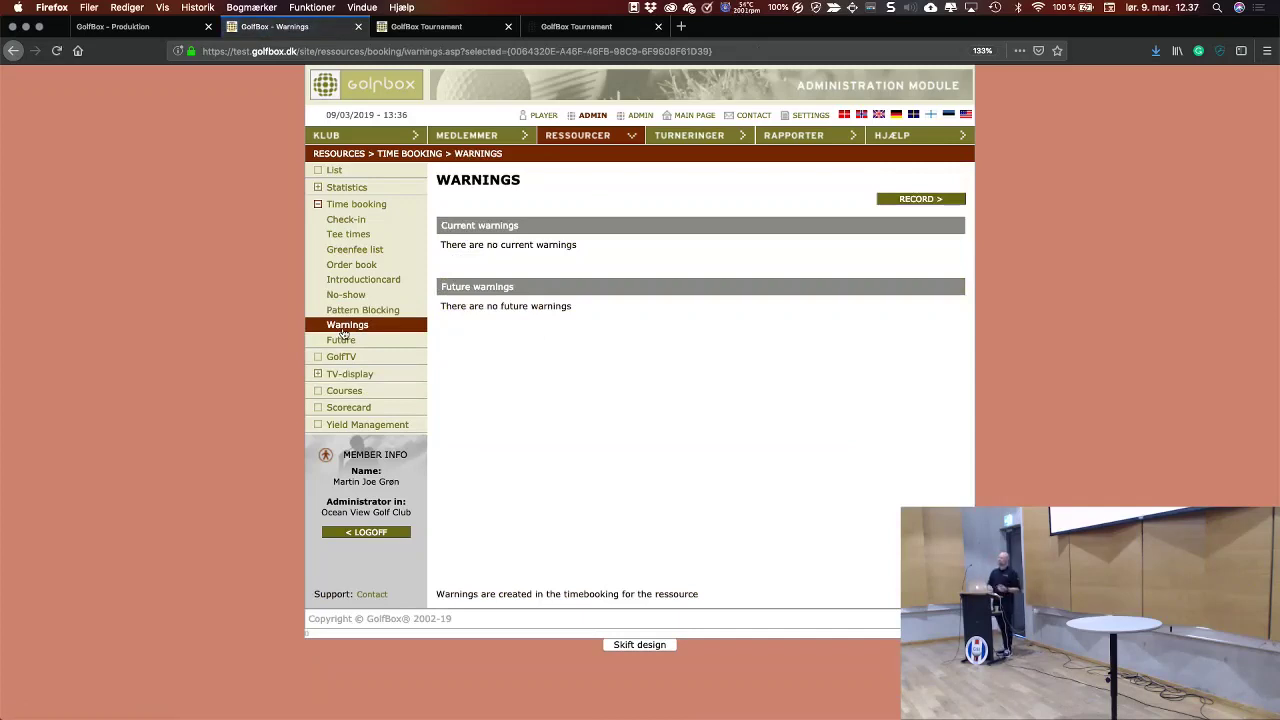
{"action": "left_click", "coordinate": [346, 219]}
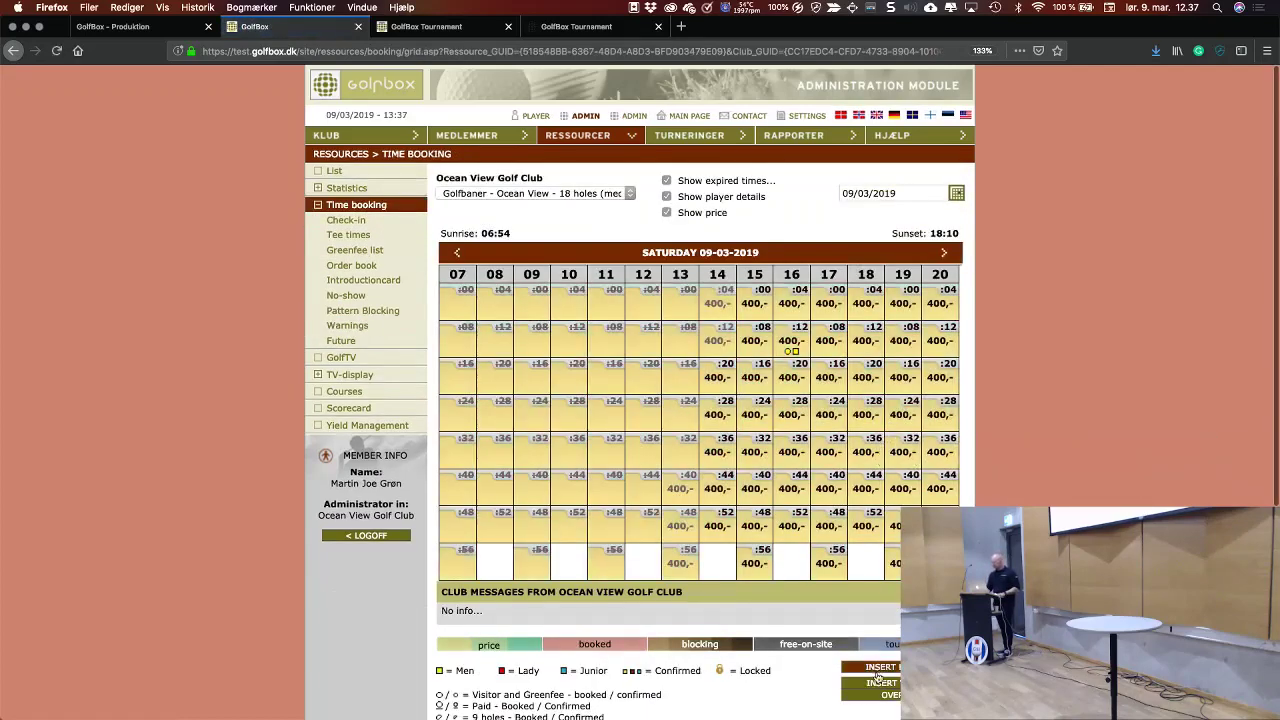
- Start a new blocking running from 19:56 to 20:52
{"action": "left_click", "coordinate": [677, 460]}
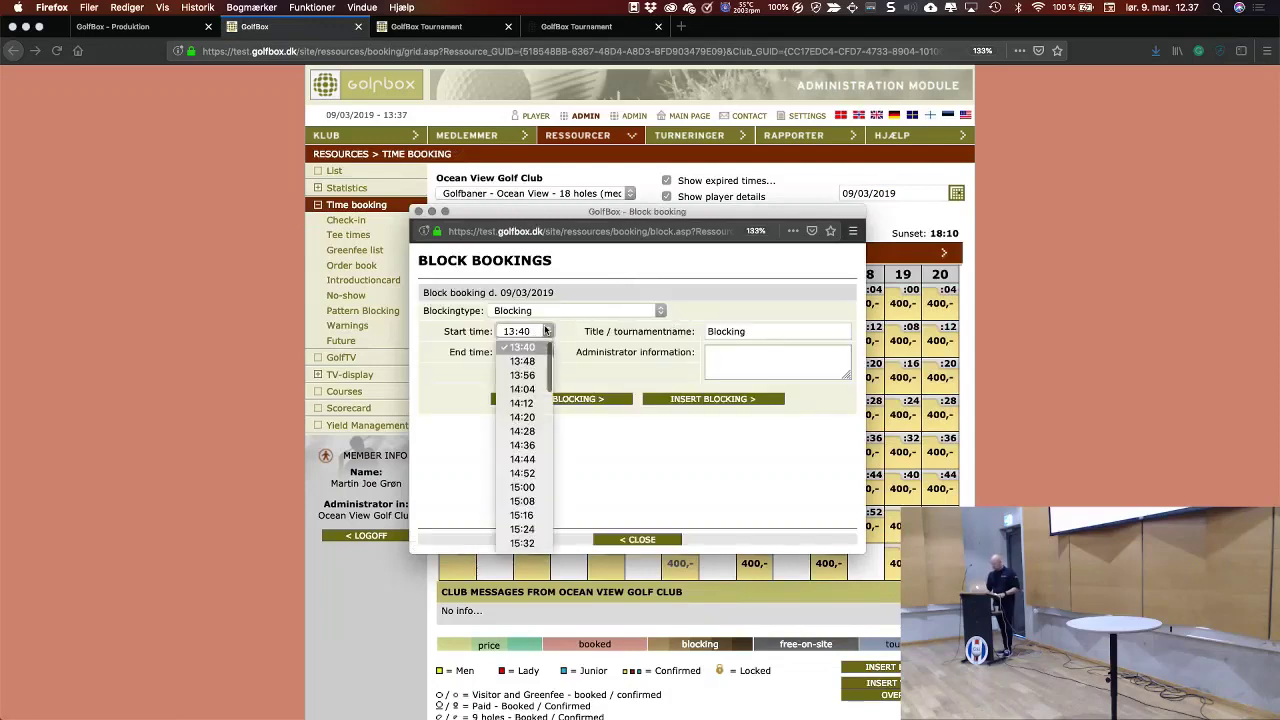
{"action": "left_click", "coordinate": [540, 332]}
{"action": "scroll", "coordinate": [521, 530], "scroll_direction": "down", "scroll_amount": 10}
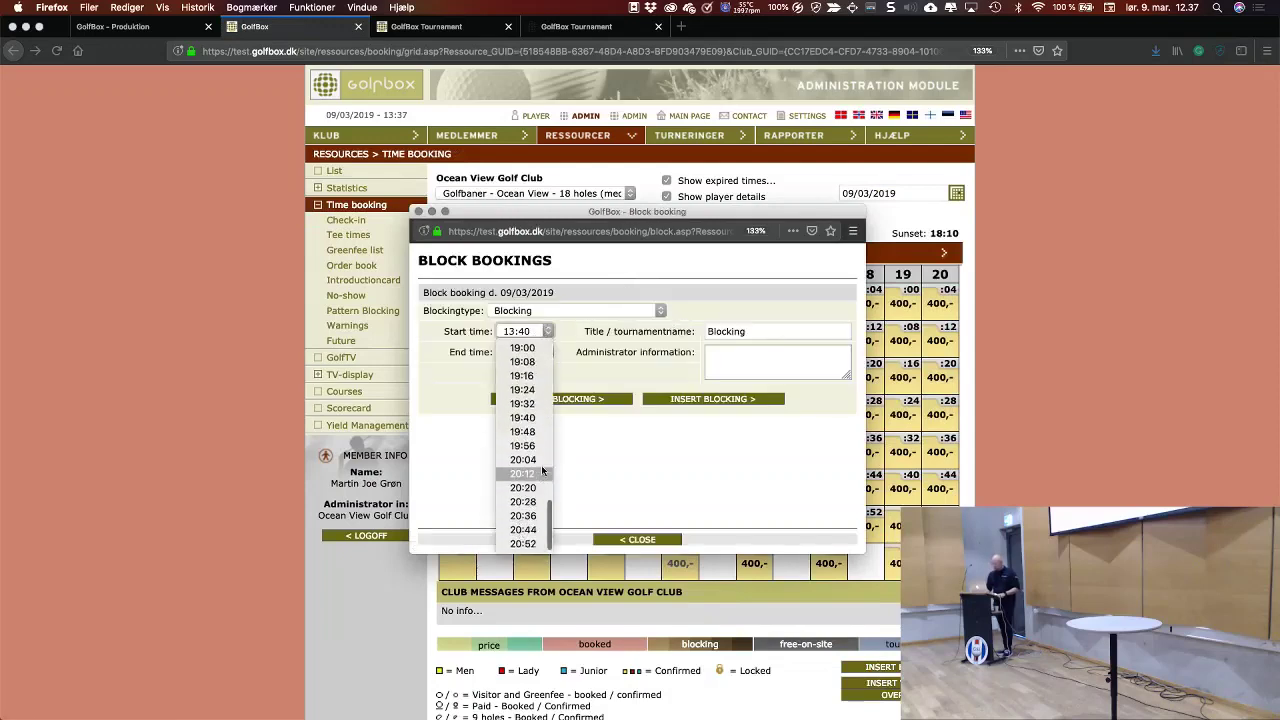
{"action": "left_click", "coordinate": [522, 445]}
{"action": "left_click", "coordinate": [540, 352]}
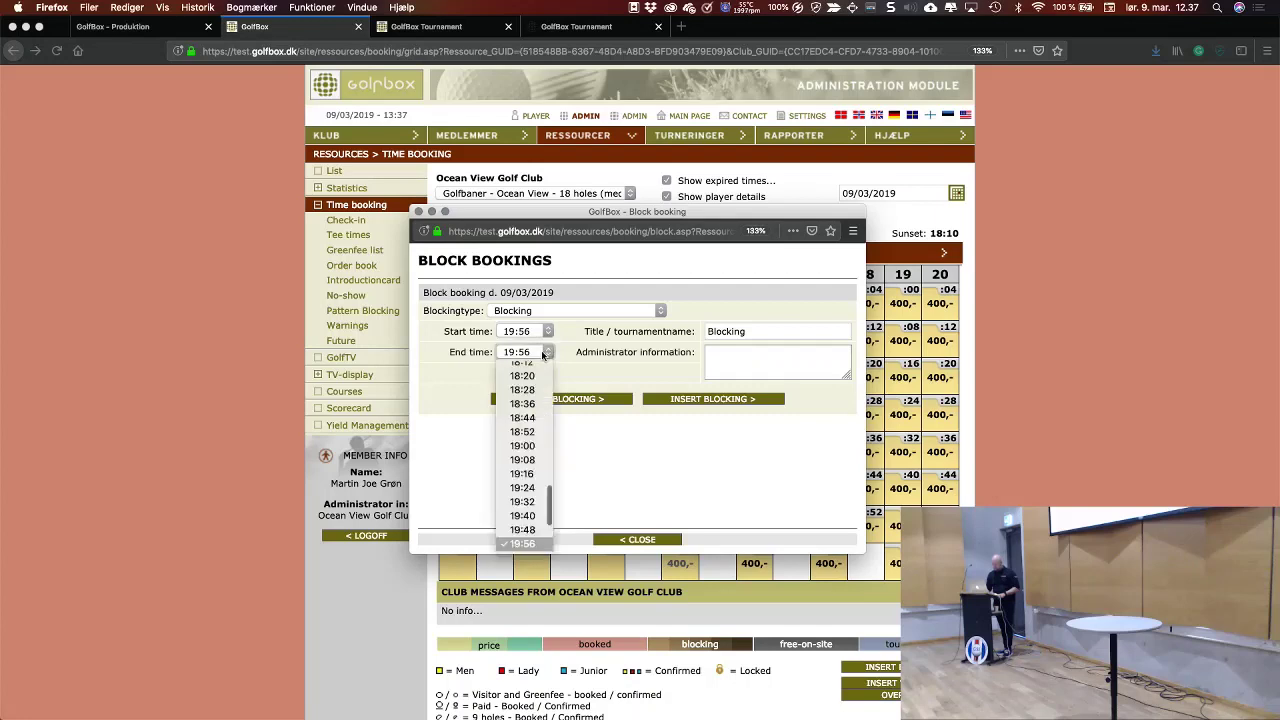
{"action": "left_click", "coordinate": [537, 545]}
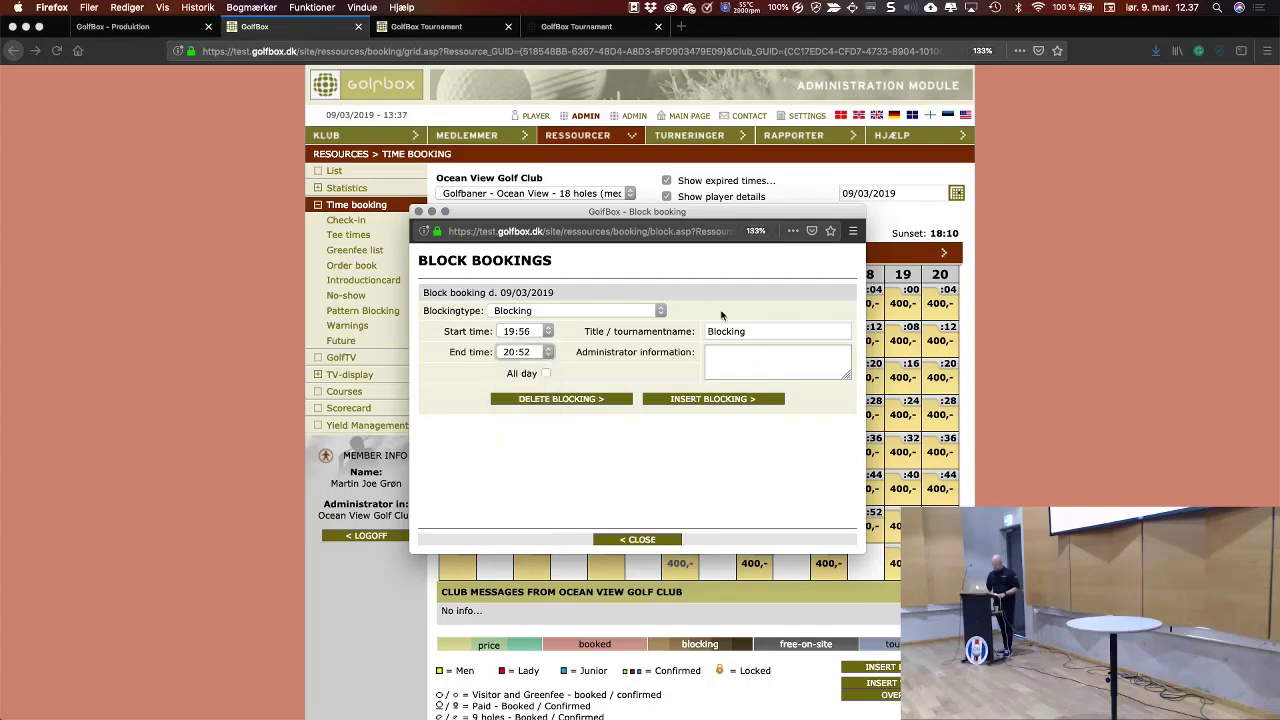
- Title the blocking 'BLocked', insert it and close the block booking window
{"action": "double_click", "coordinate": [730, 334]}
{"action": "type", "text": "BLov"}
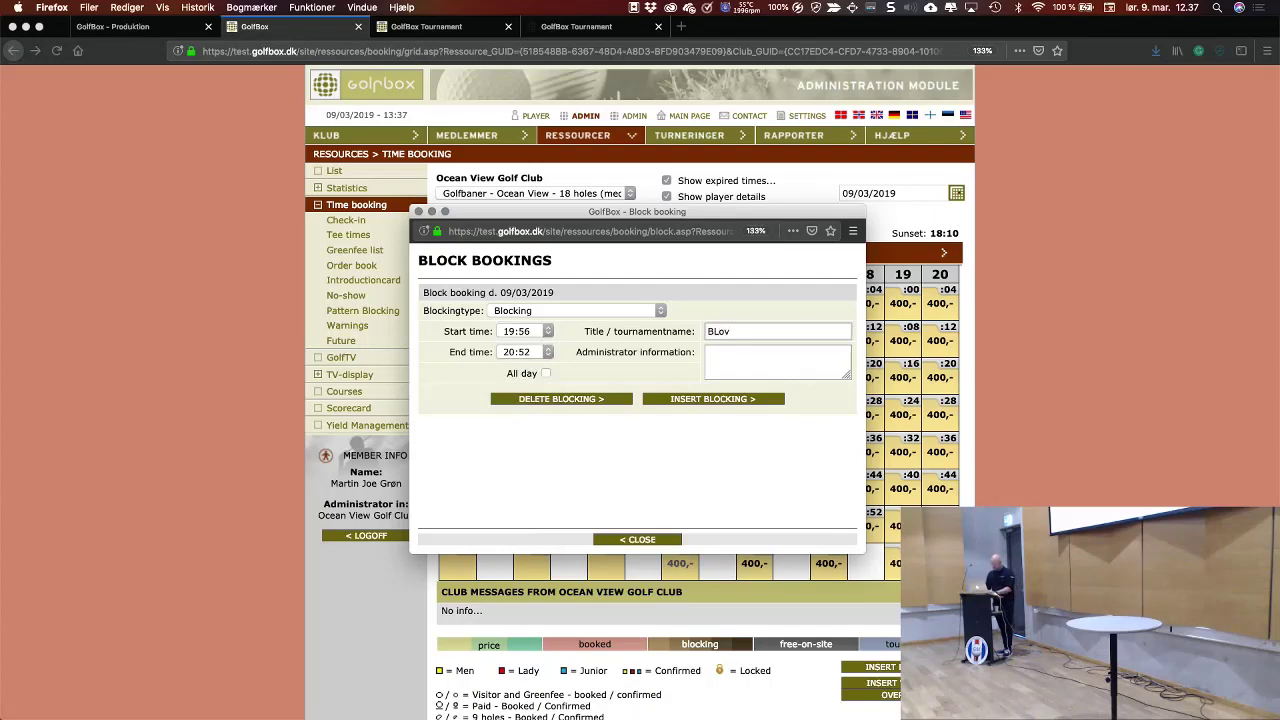
{"action": "key", "text": "BackSpace"}
{"action": "type", "text": "cked"}
{"action": "left_click", "coordinate": [729, 400]}
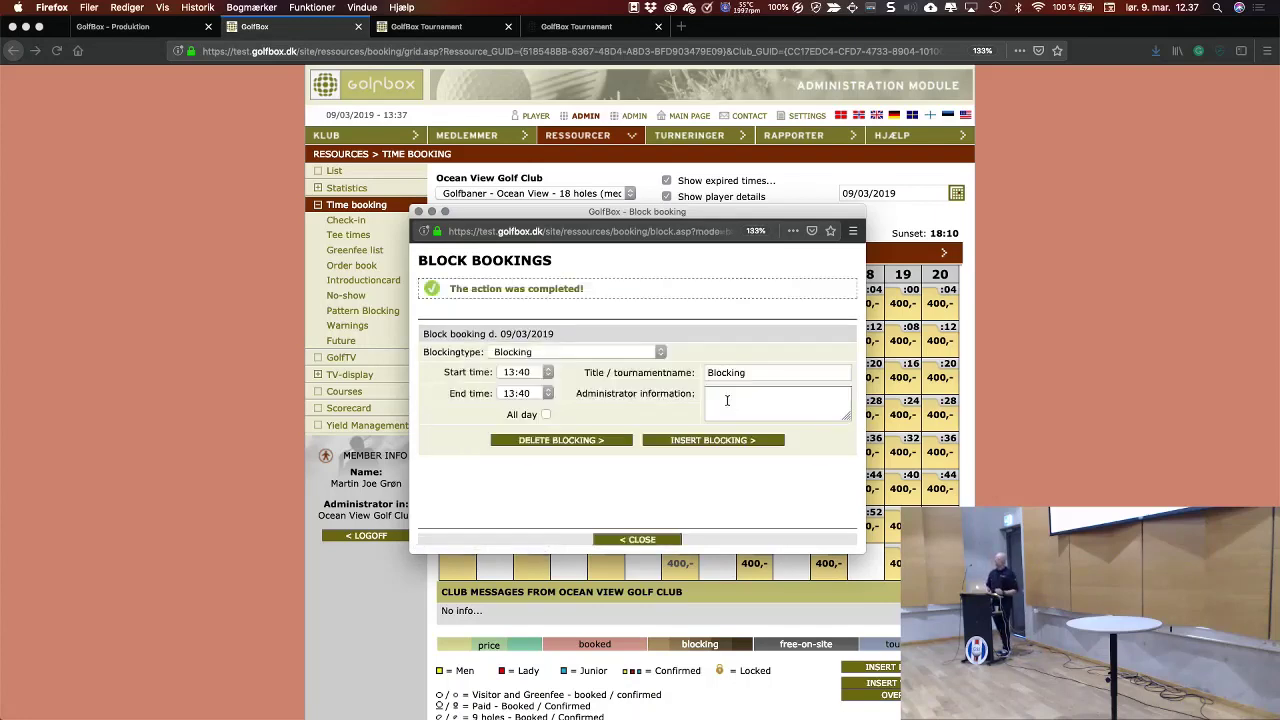
{"action": "left_click", "coordinate": [651, 541]}
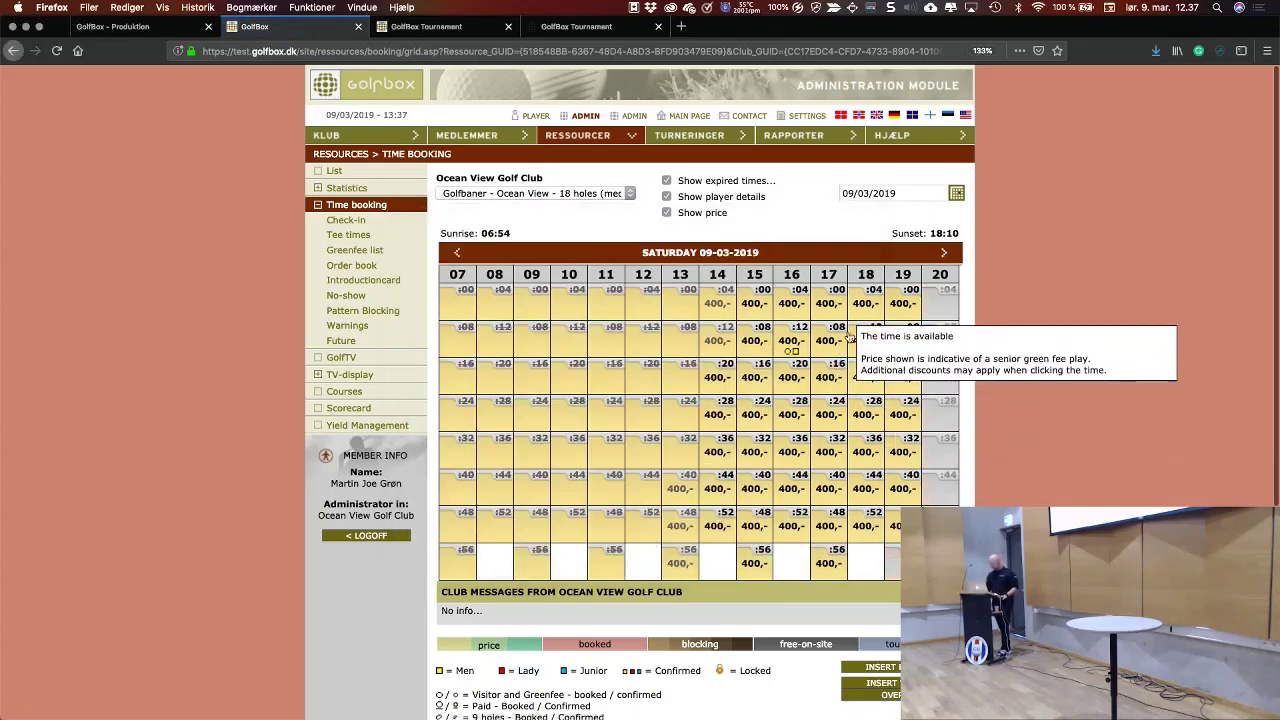
{"action": "mouse_move", "coordinate": [930, 323]}
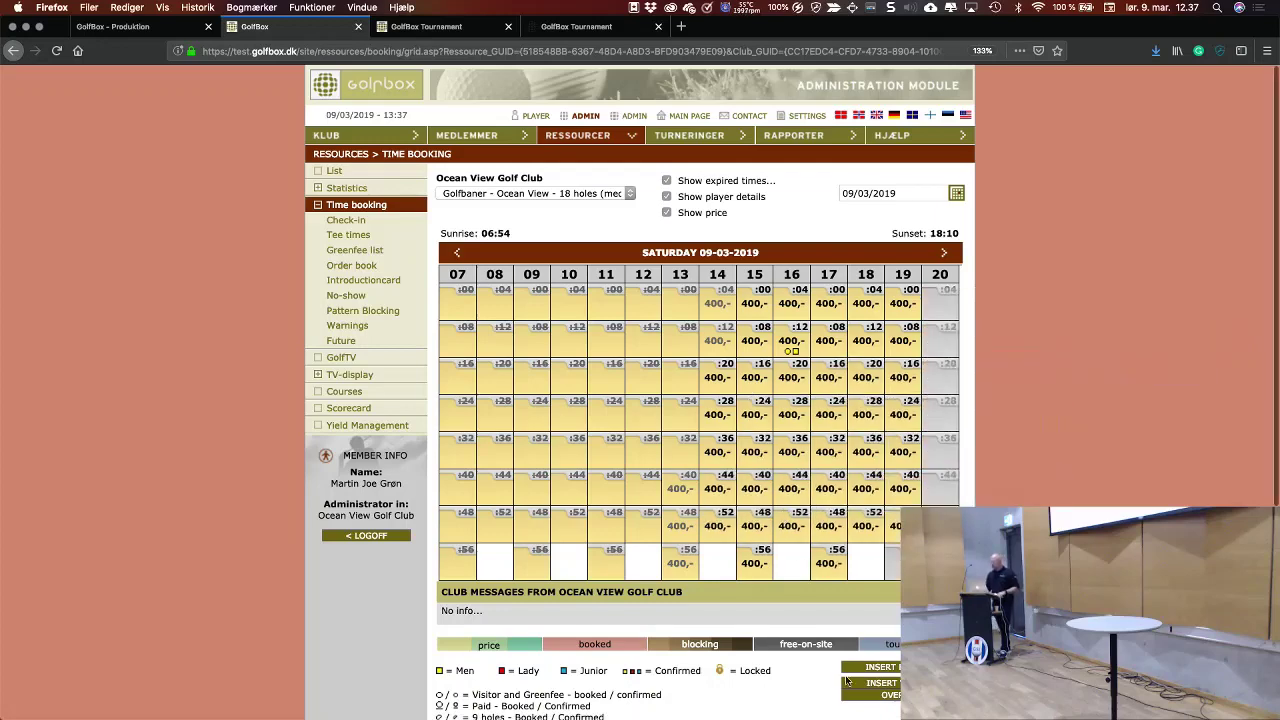
- Insert a warning for the day with the text 'Poking holes' and save it
{"action": "left_click", "coordinate": [882, 682]}
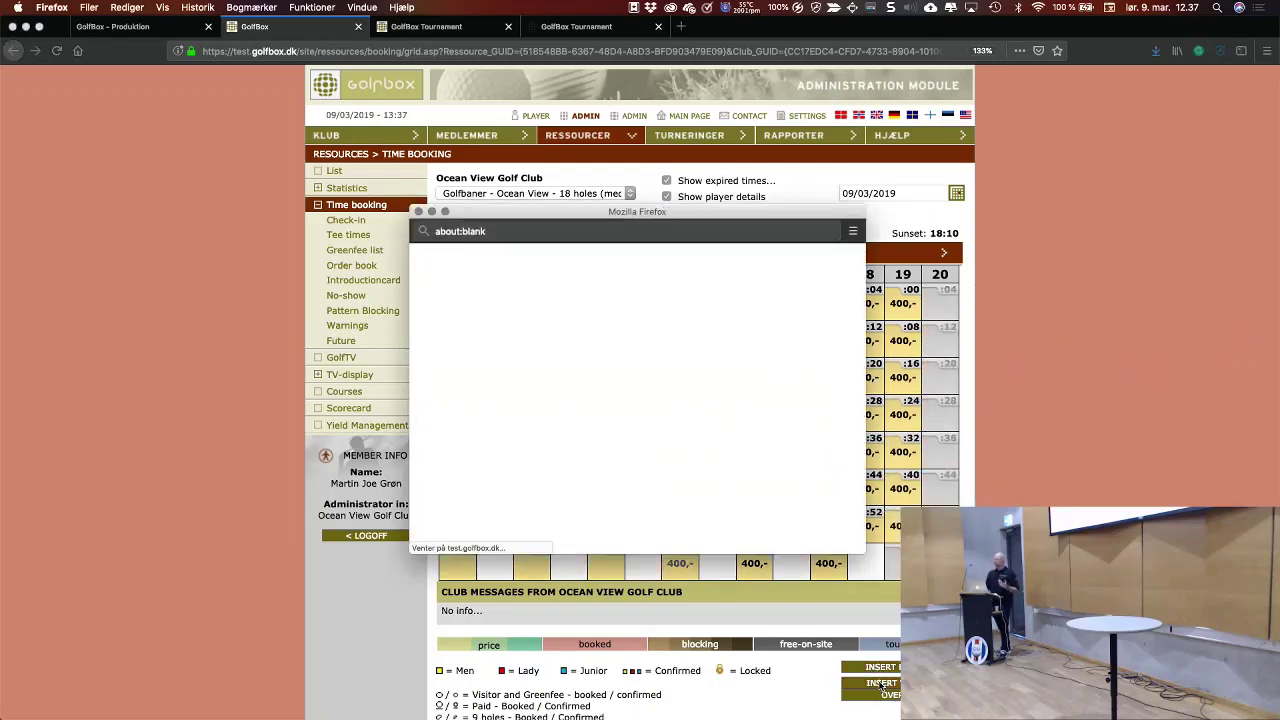
{"action": "left_click", "coordinate": [631, 380]}
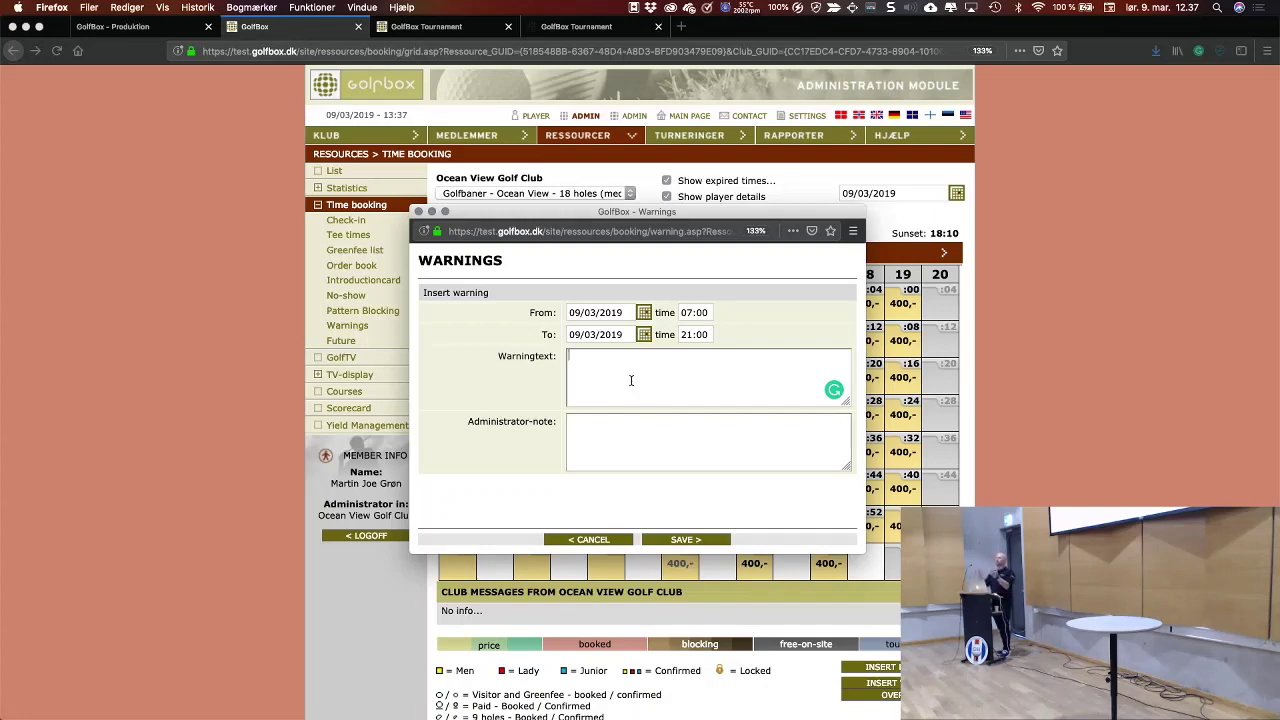
{"action": "type", "text": "Pod"}
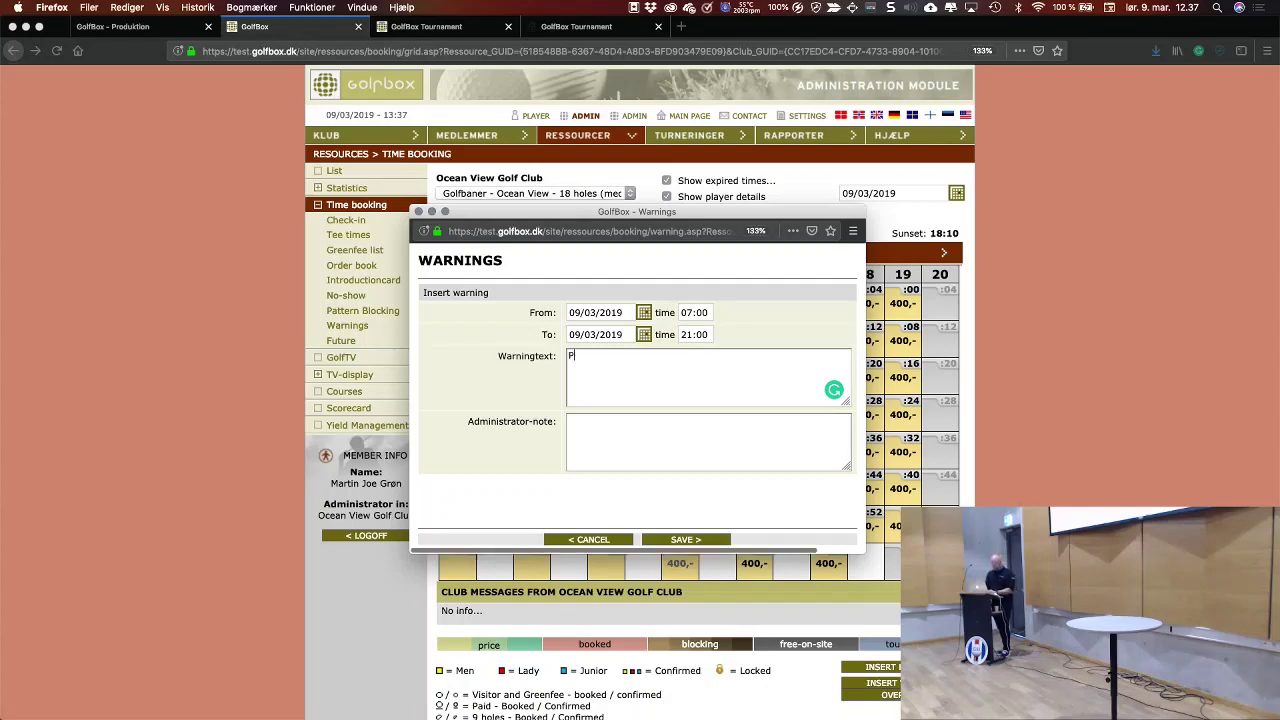
{"action": "key", "text": "BackSpace"}
{"action": "key", "text": "BackSpace"}
{"action": "type", "text": "p"}
{"action": "key", "text": "BackSpace"}
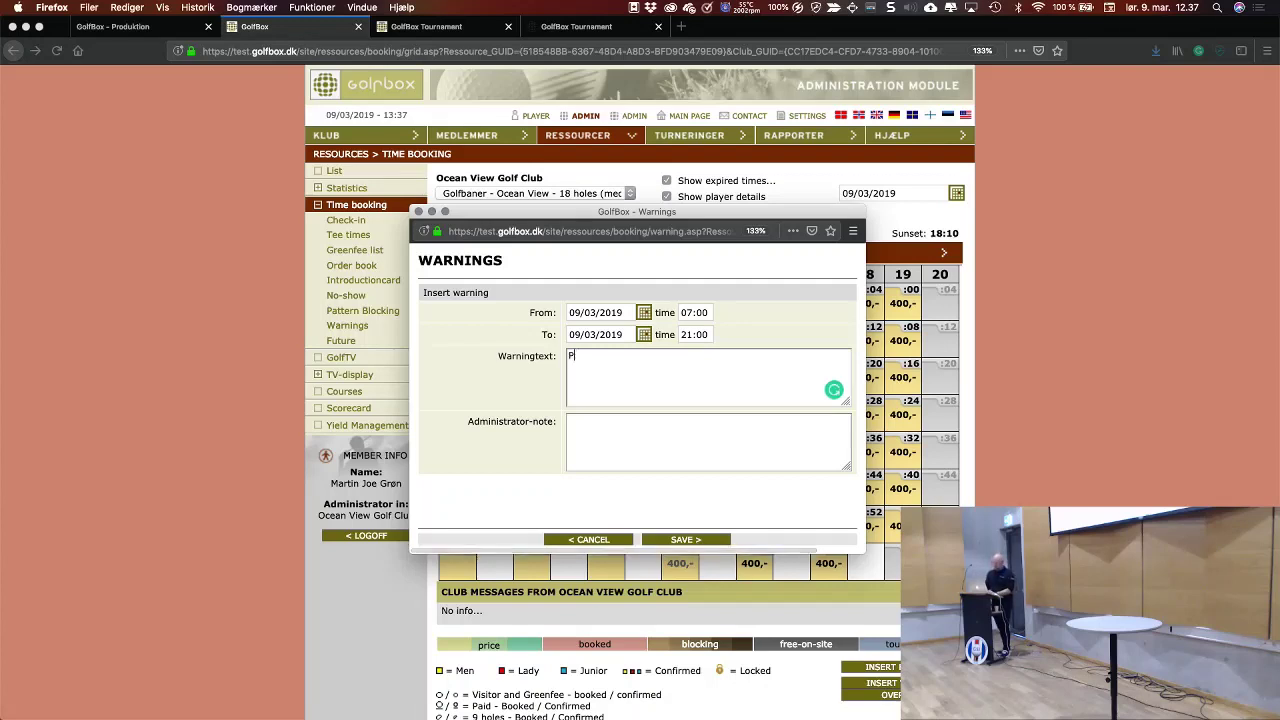
{"action": "type", "text": "oking"}
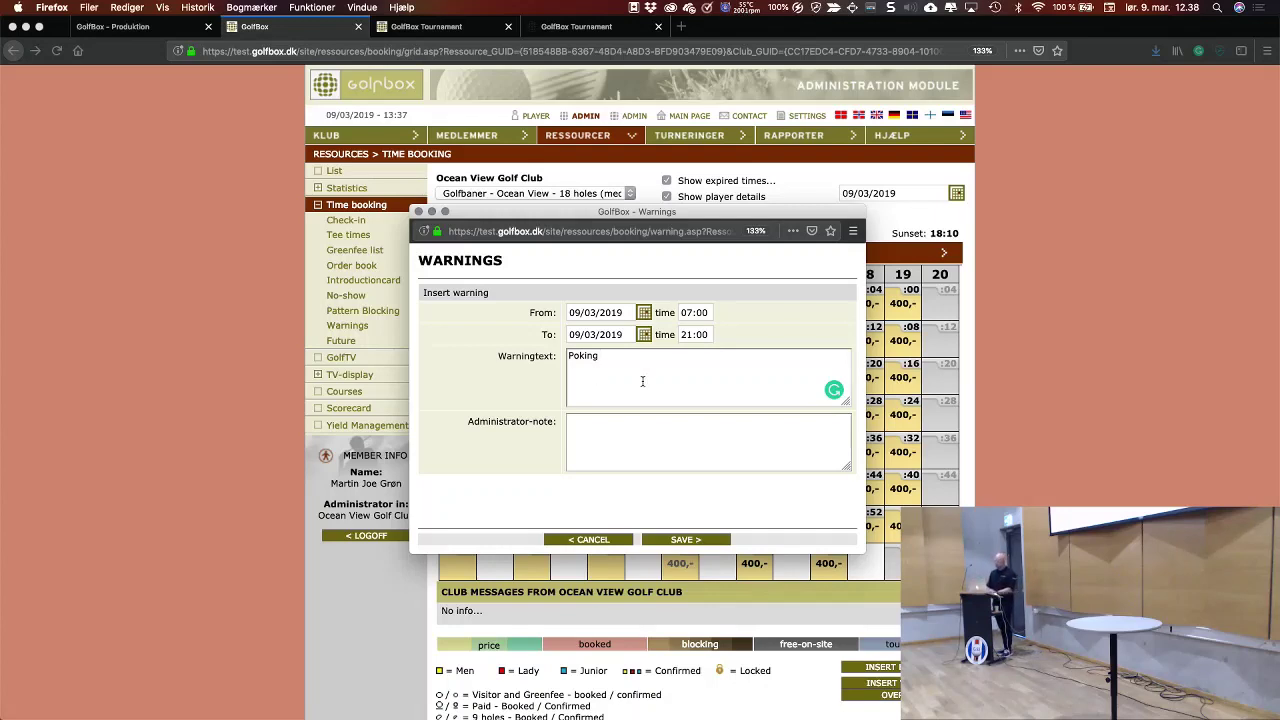
{"action": "type", "text": "holes"}
{"action": "left_click", "coordinate": [698, 540]}
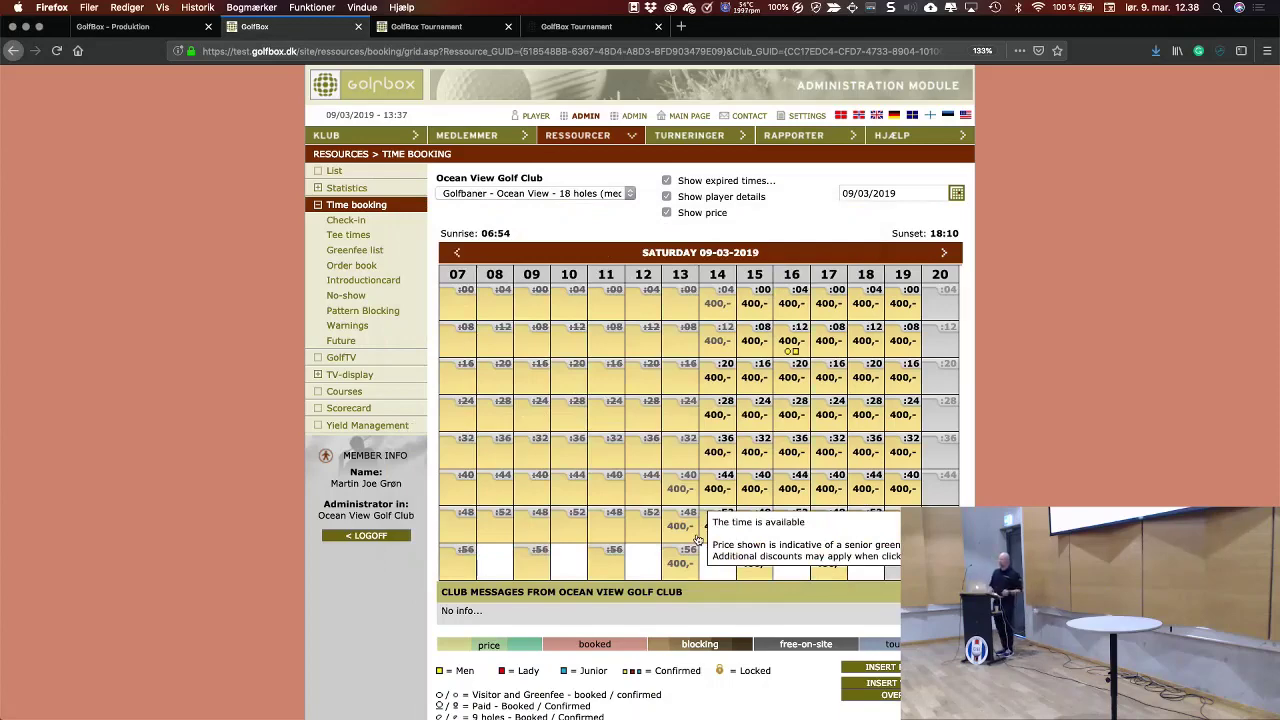
{"action": "left_click", "coordinate": [765, 415]}
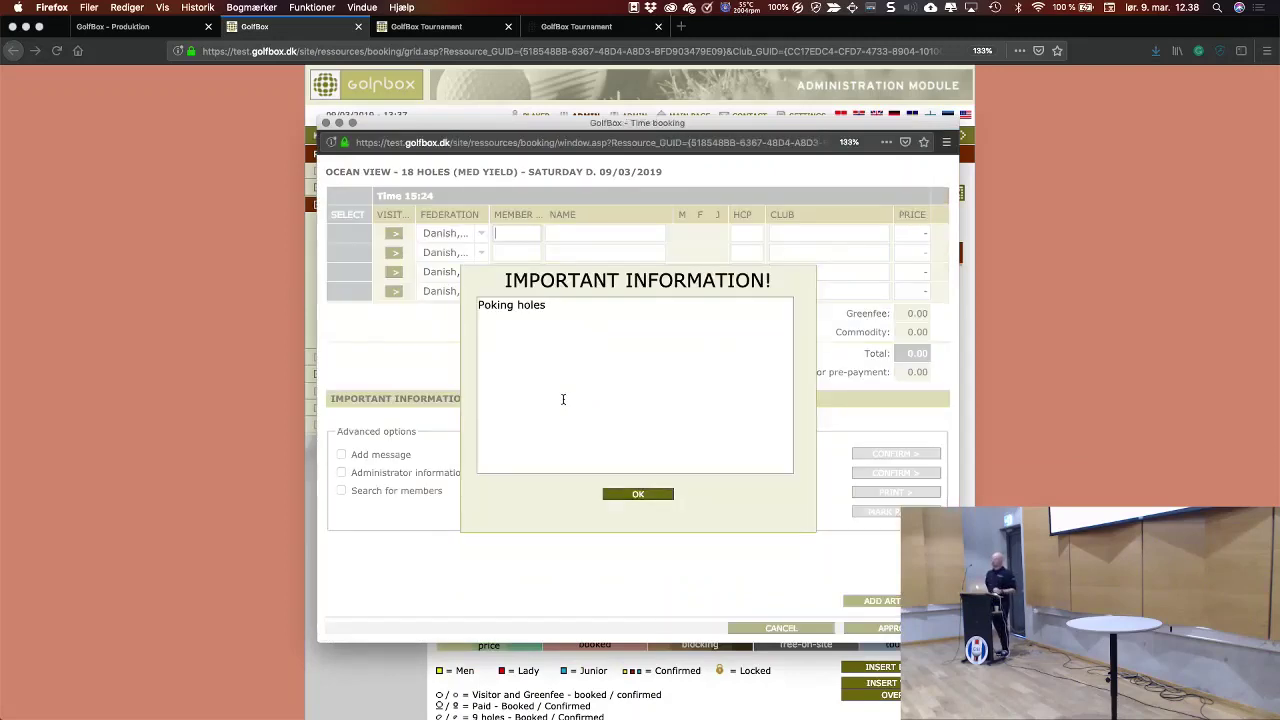
{"action": "left_click", "coordinate": [637, 497]}
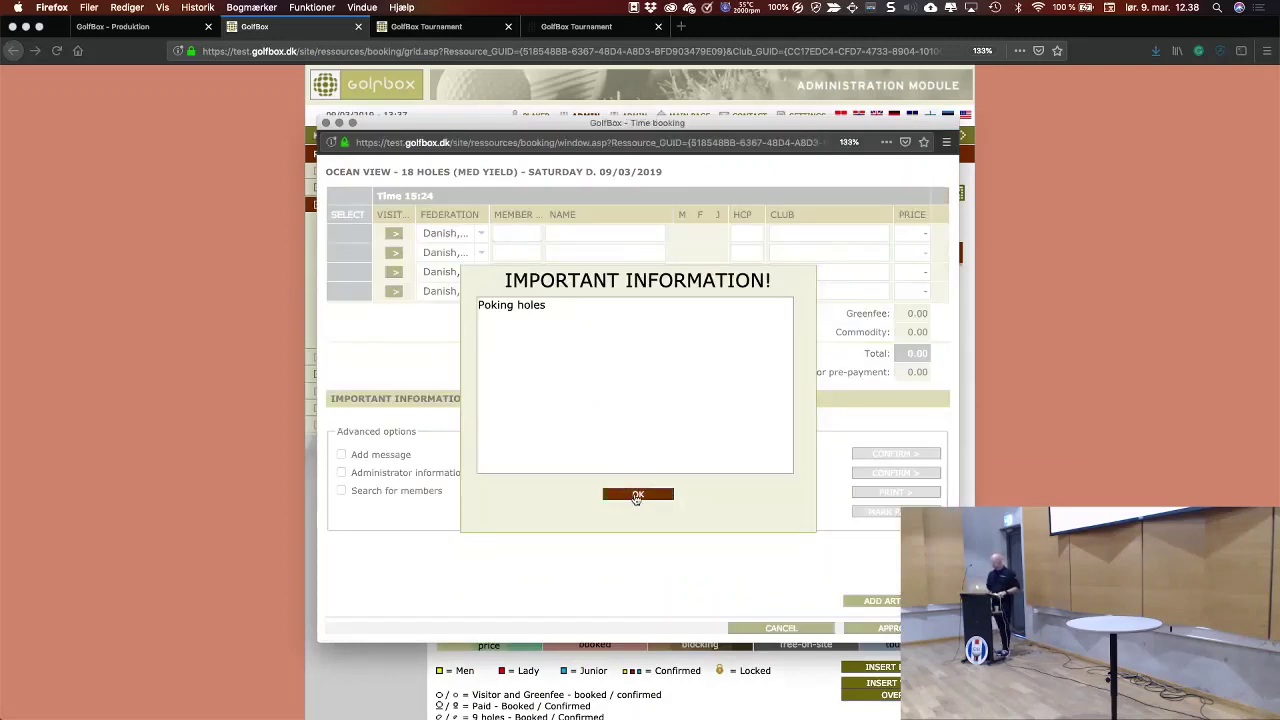
{"action": "left_click", "coordinate": [755, 628]}
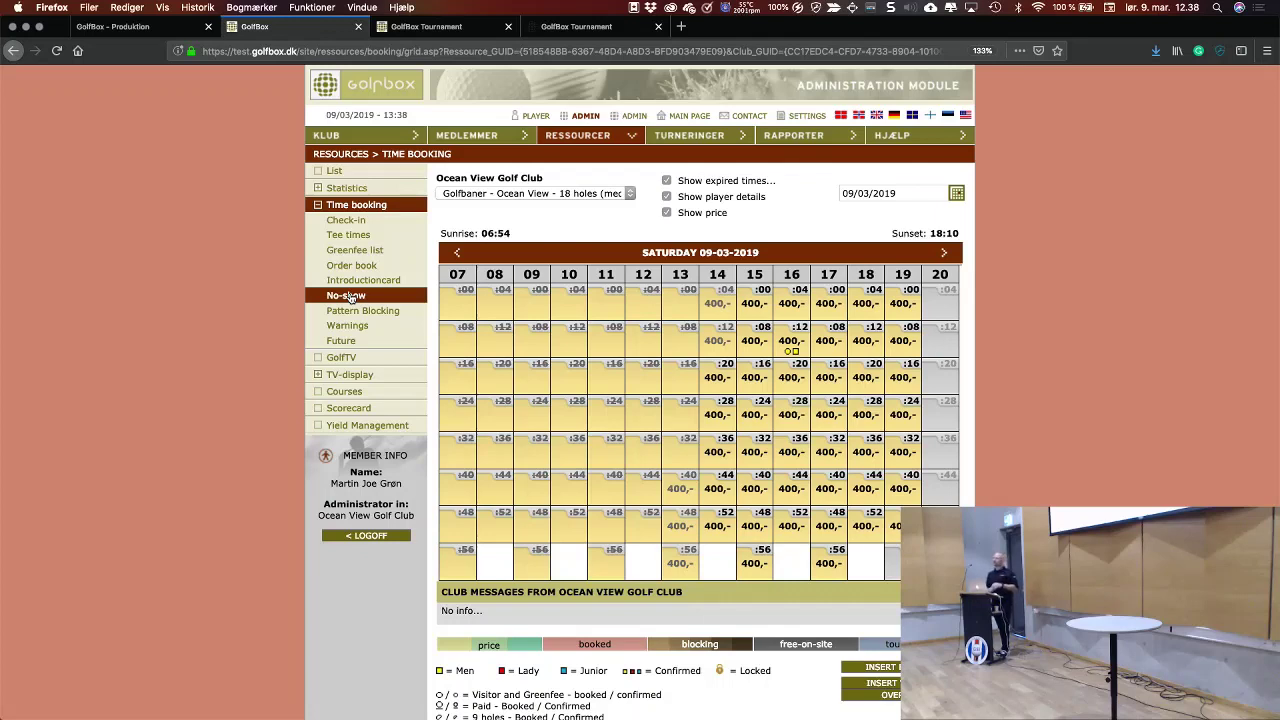
- View the empty no-show list, then switch to the Courses list
{"action": "left_click", "coordinate": [350, 297]}
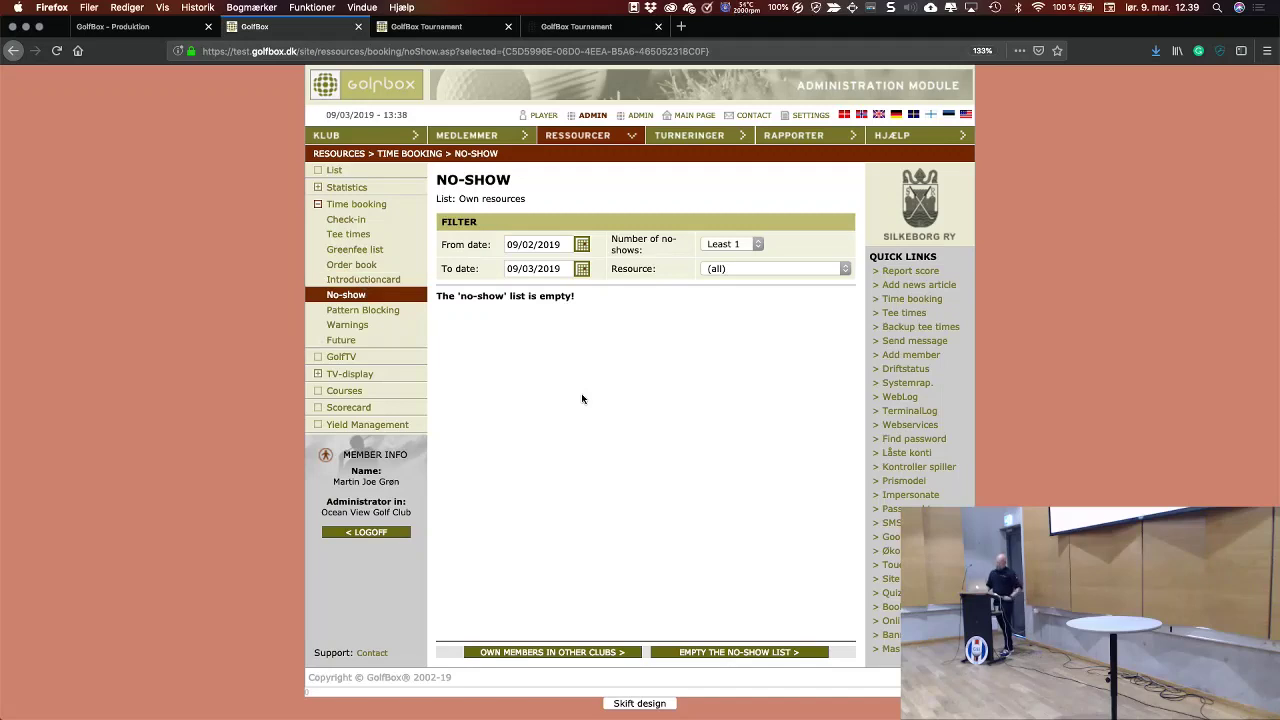
{"action": "left_click", "coordinate": [343, 393]}
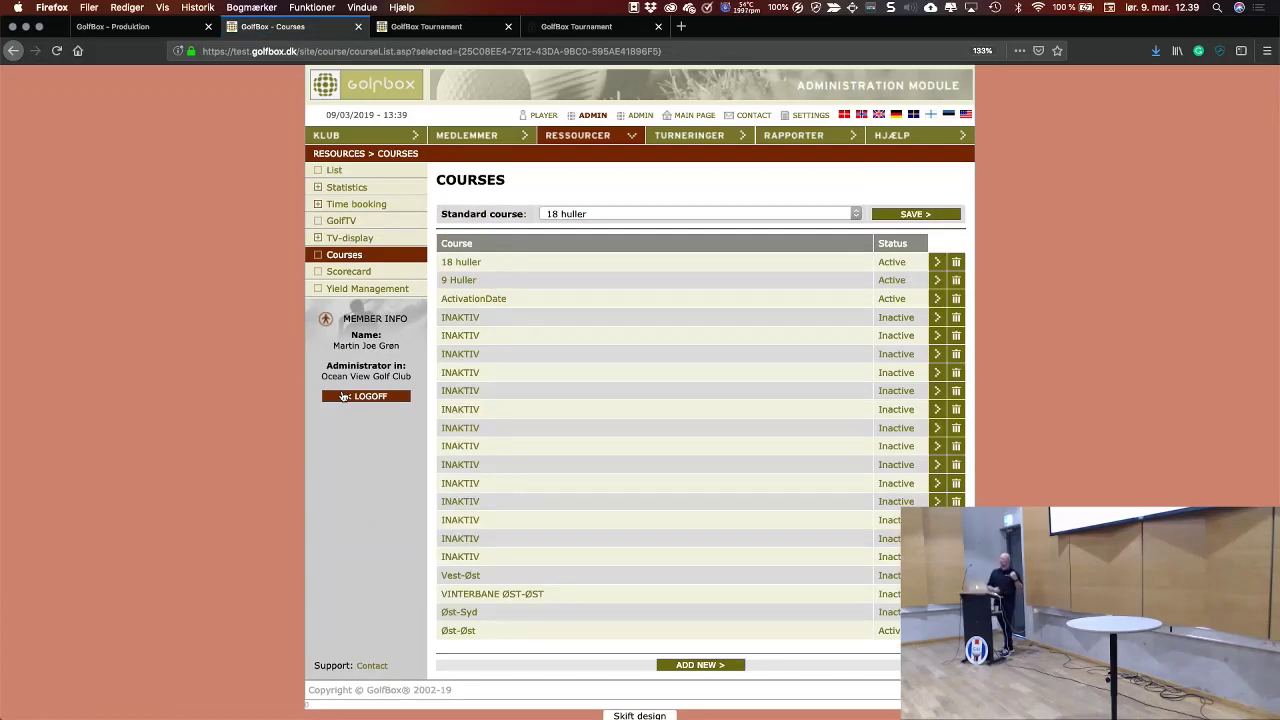
- Review the 18 huller course edition (meters, from 01/01/2019, 18 holes), then list all resources
{"action": "left_click", "coordinate": [576, 263]}
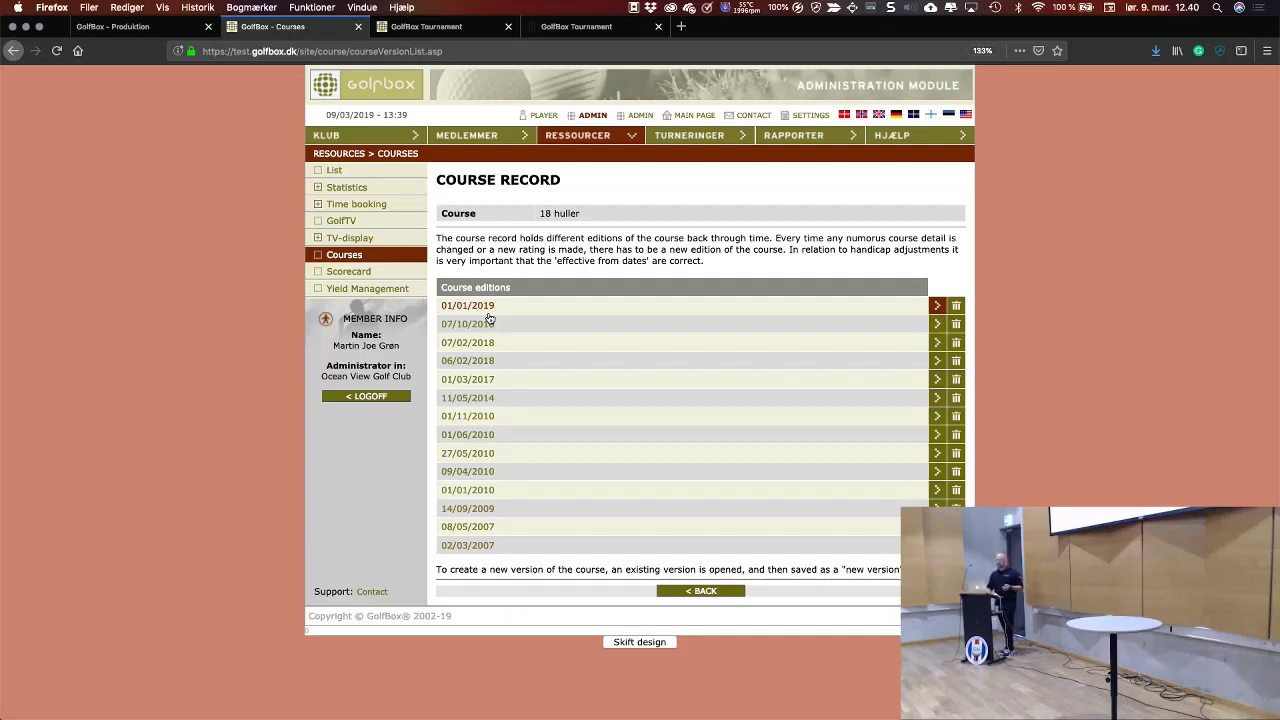
{"action": "left_click", "coordinate": [489, 320]}
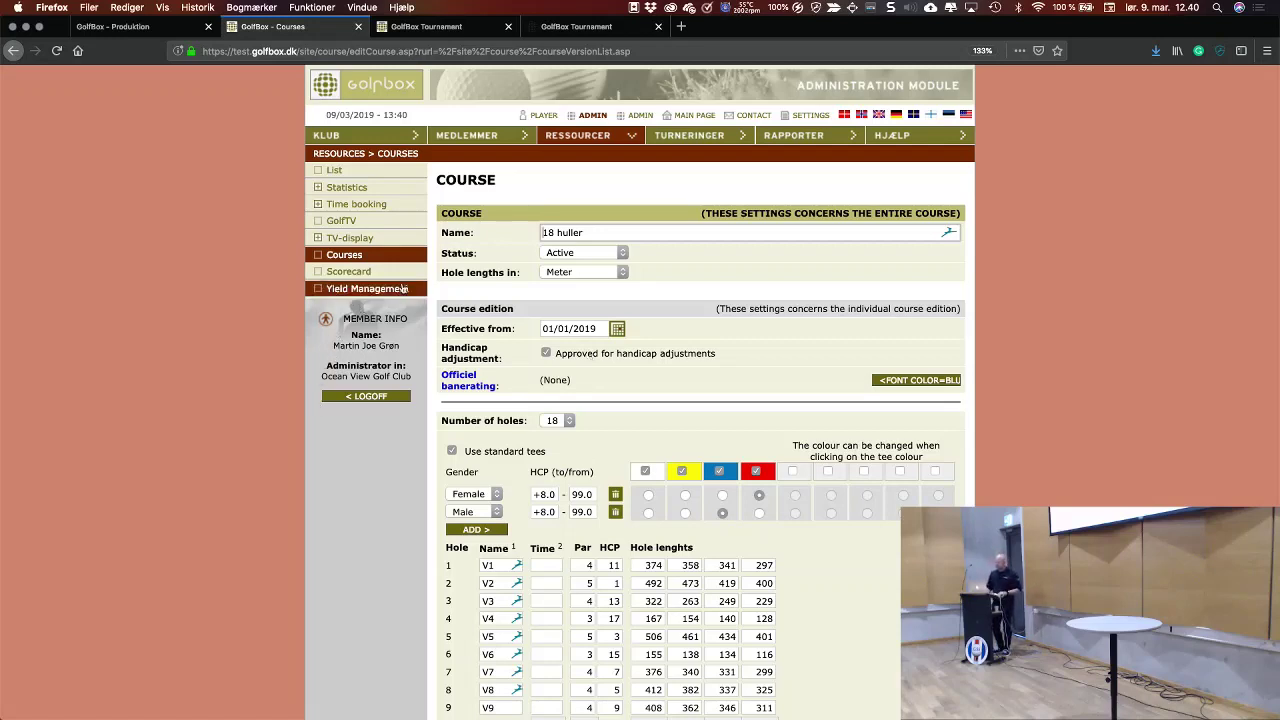
{"action": "left_click", "coordinate": [599, 137]}
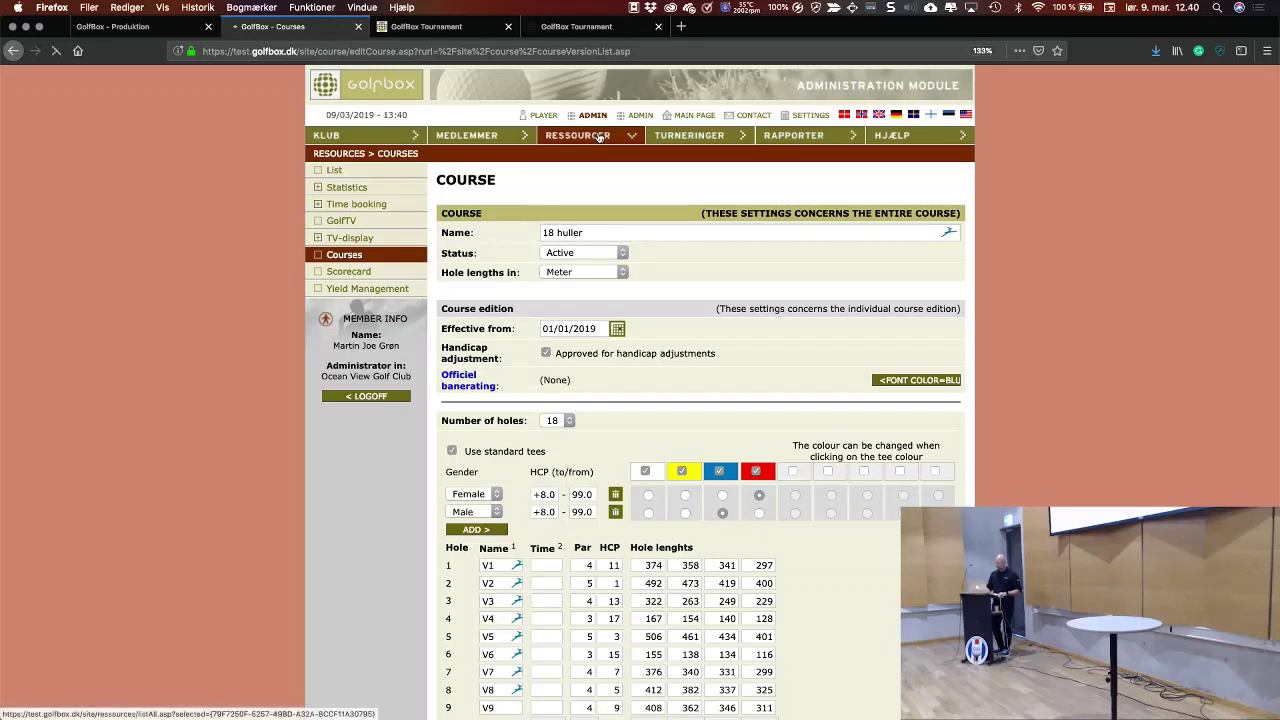